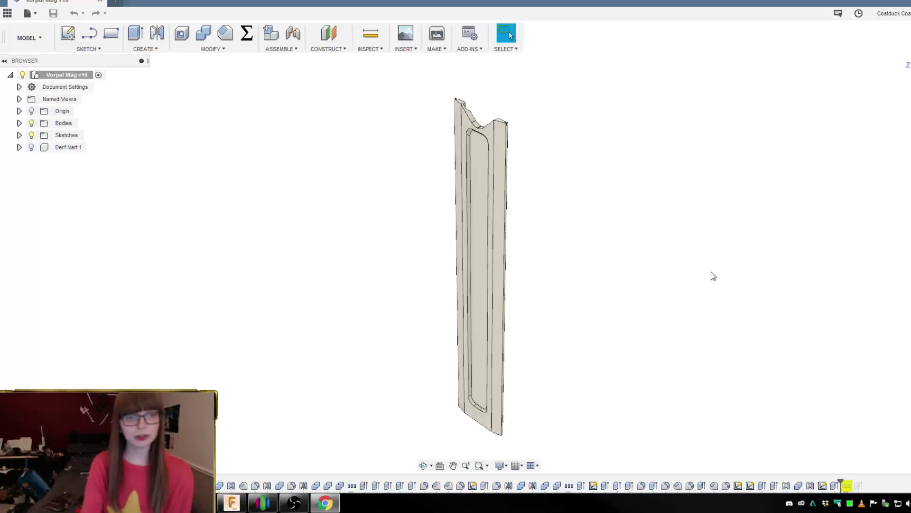
- Examine the Left Plate's outer face, inner channels and end profile, including the small notches at its end
click(561, 1)
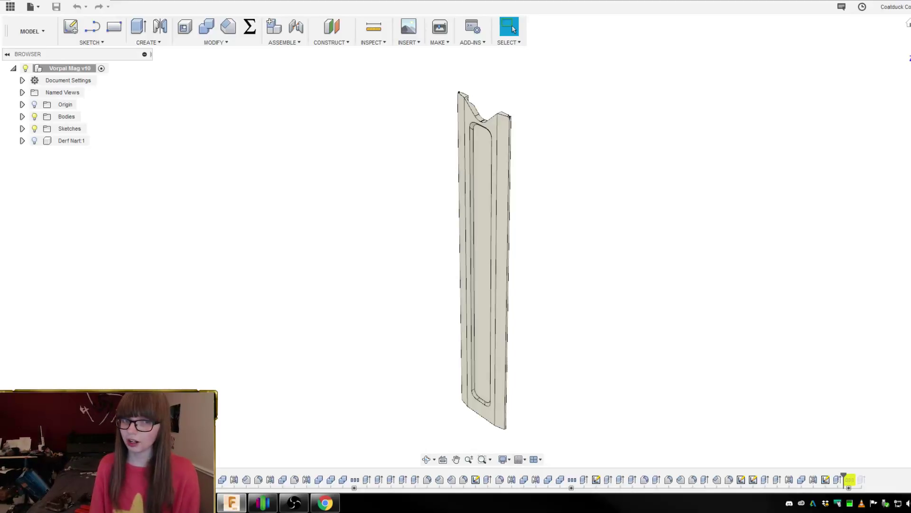
shift+middle_drag(664, 200, 524, 203)
scroll(527, 189, up, 3)
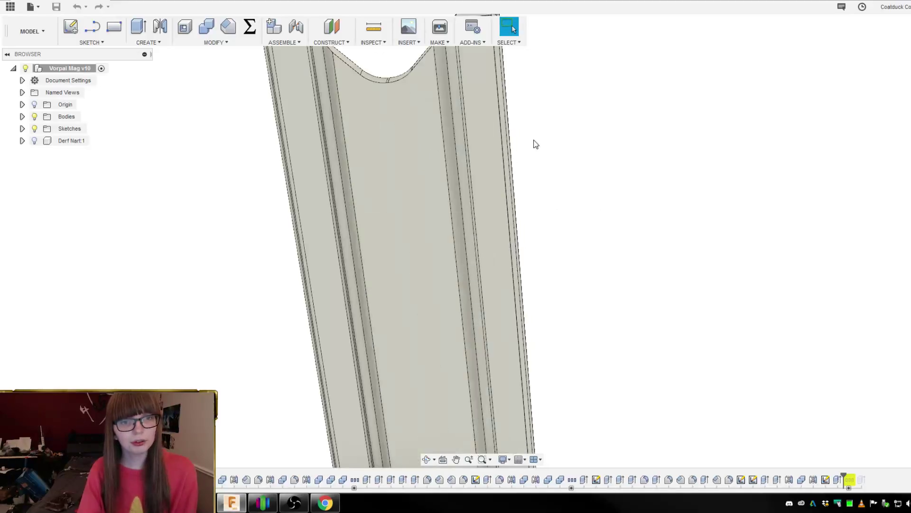
scroll(546, 85, up, 2)
shift+middle_drag(529, 78, 653, 176)
scroll(707, 150, down, 5)
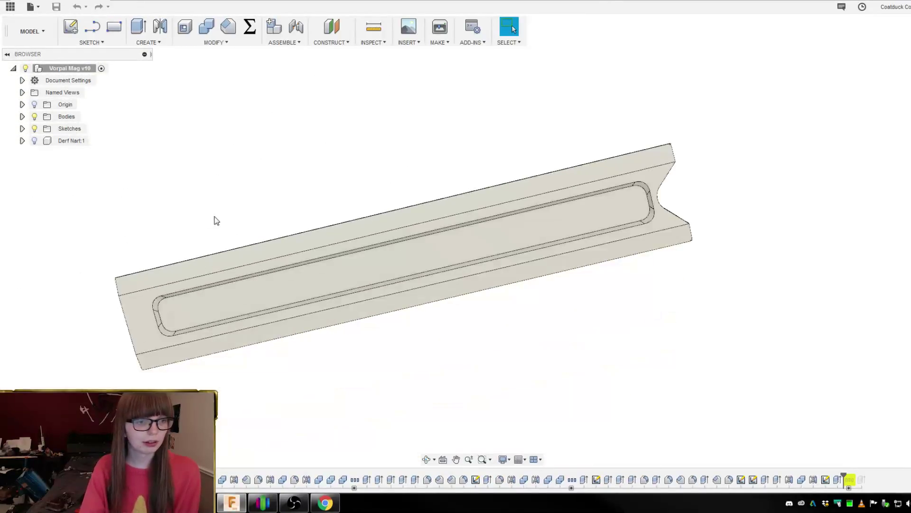
shift+middle_drag(226, 221, 315, 175)
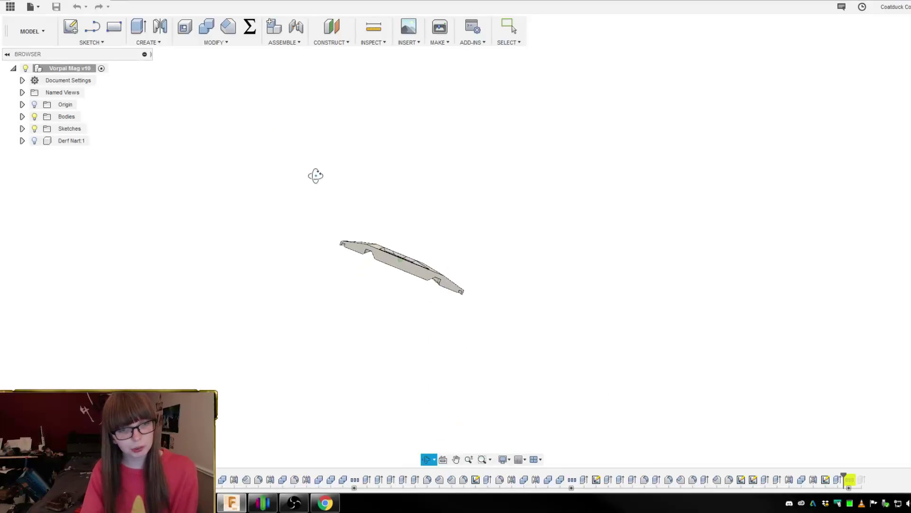
scroll(327, 251, up, 4)
scroll(334, 255, up, 4)
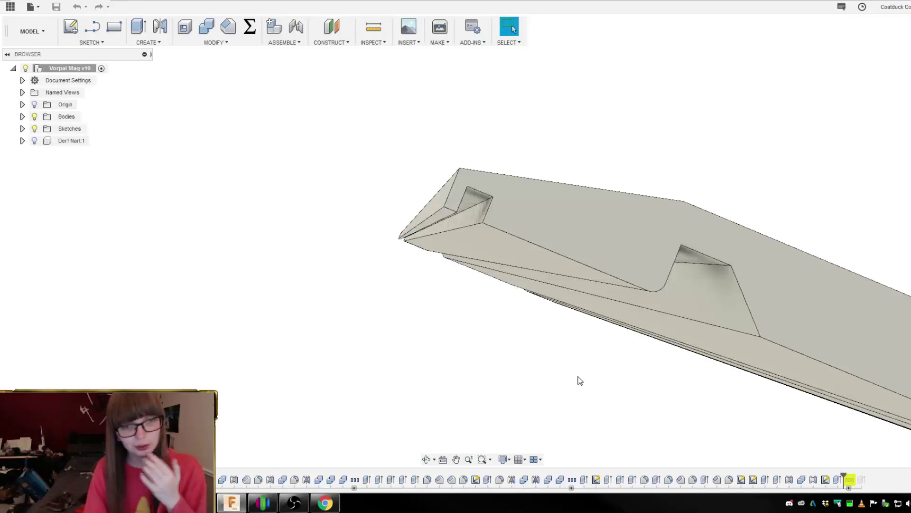
- Roll the timeline back to before the last sketch and extrude, and show all bodies along with the Left Plate
drag(844, 476, 819, 476)
shift+middle_drag(498, 391, 427, 344)
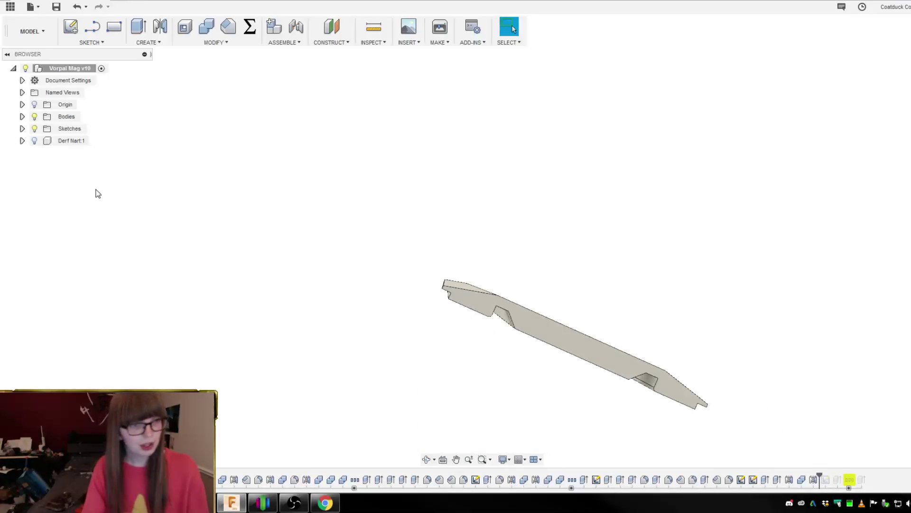
click(22, 117)
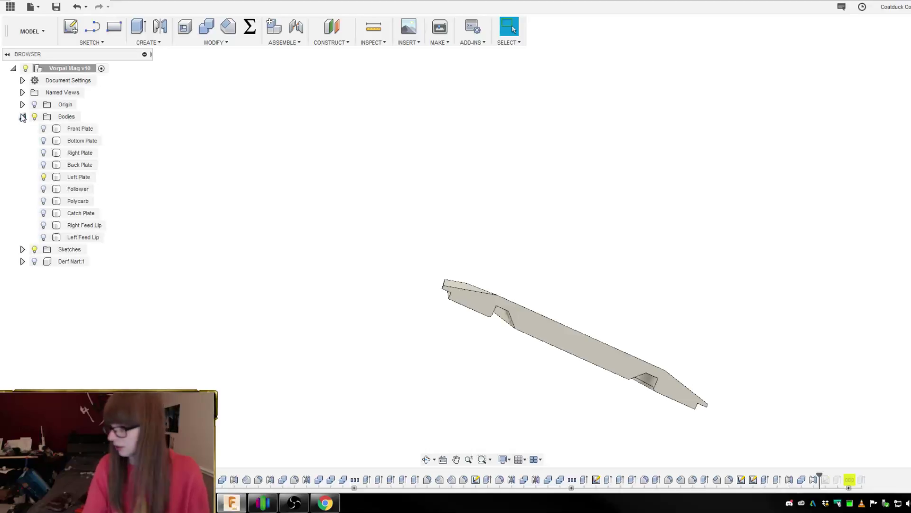
right_click(80, 179)
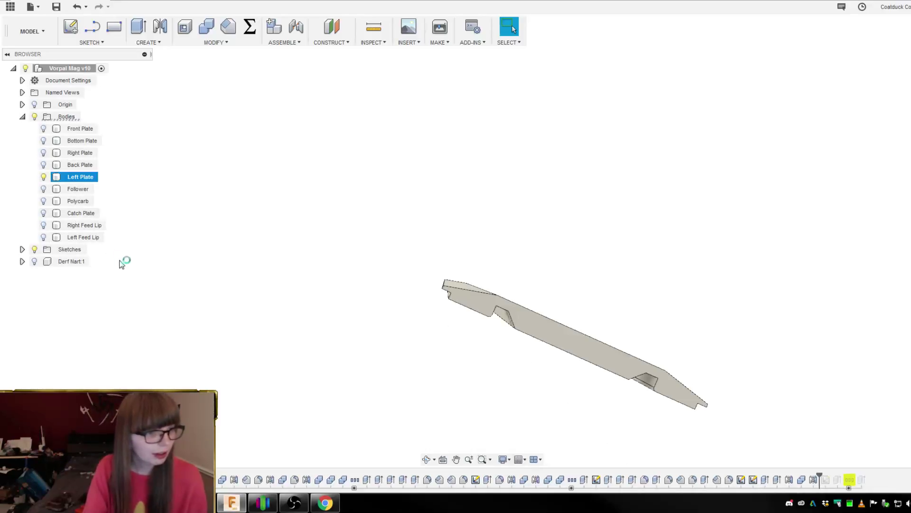
click(116, 375)
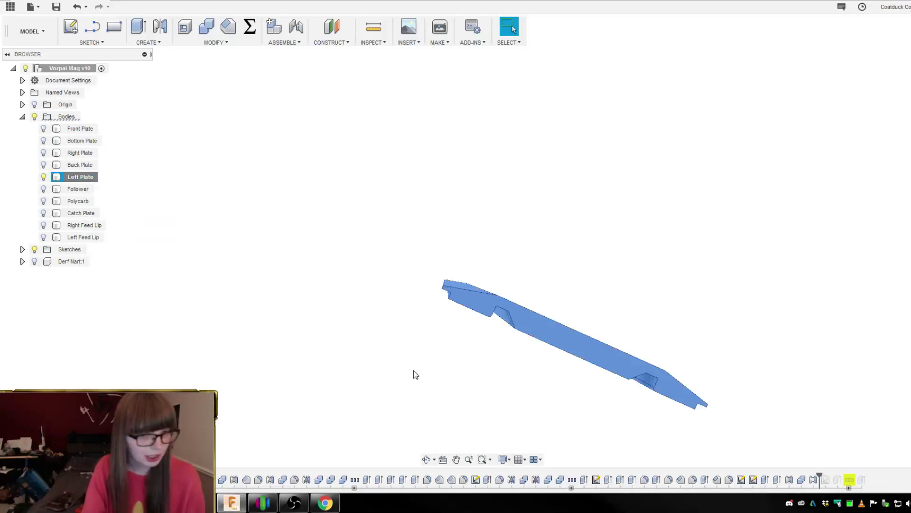
shift+middle_drag(493, 240, 491, 238)
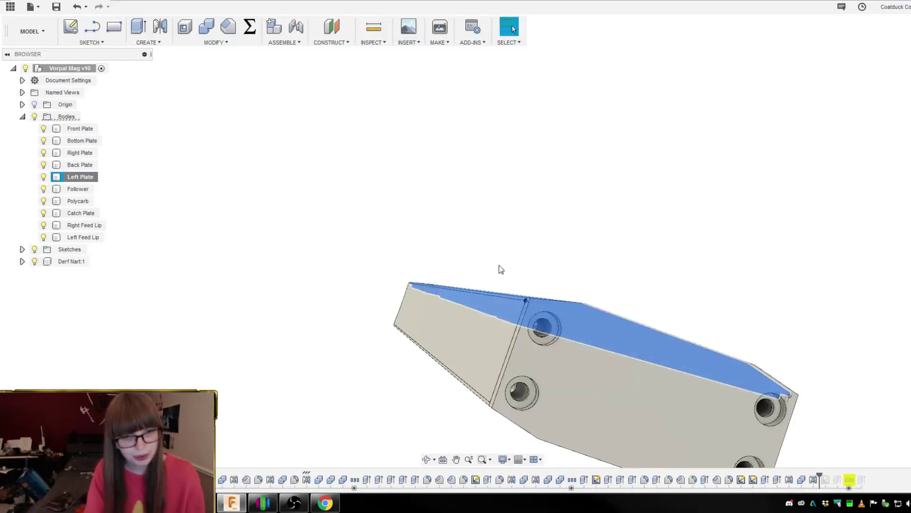
- Hide the Bottom Plate and Follower bodies and the Derf Nart component to expose the magazine's interior
click(44, 141)
click(523, 200)
scroll(522, 200, down, 3)
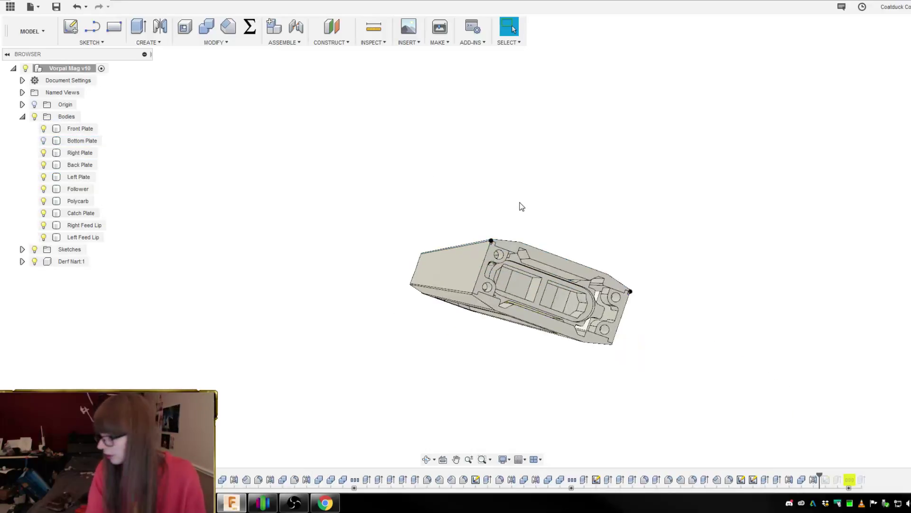
shift+middle_drag(485, 199, 449, 199)
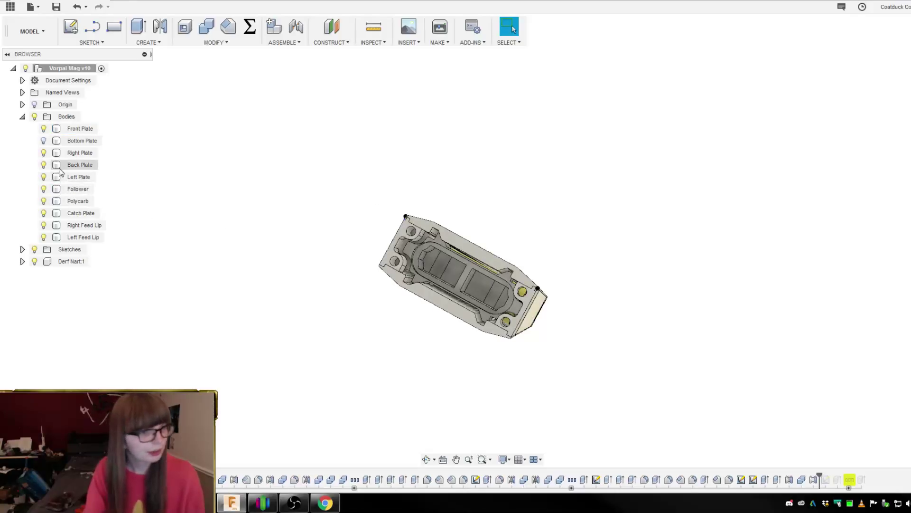
click(44, 190)
scroll(315, 291, up, 3)
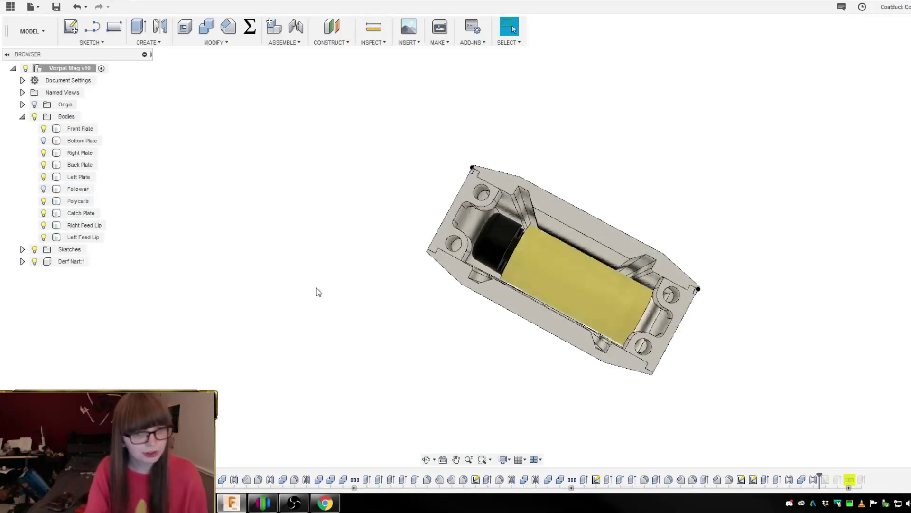
shift+middle_drag(315, 291, 358, 297)
click(34, 261)
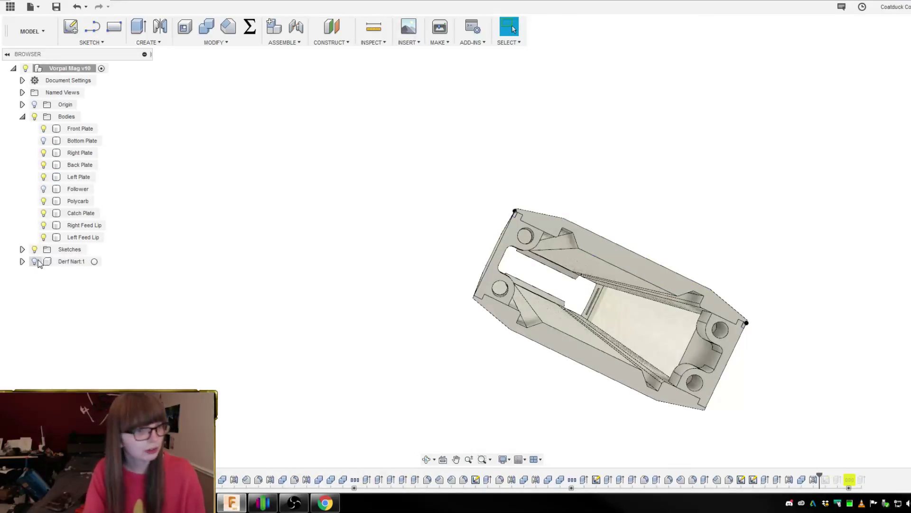
- Hide the sketches and delete the sketch and extrude for the Left Plate's corner notches, just after the timeline marker
scroll(534, 220, up, 2)
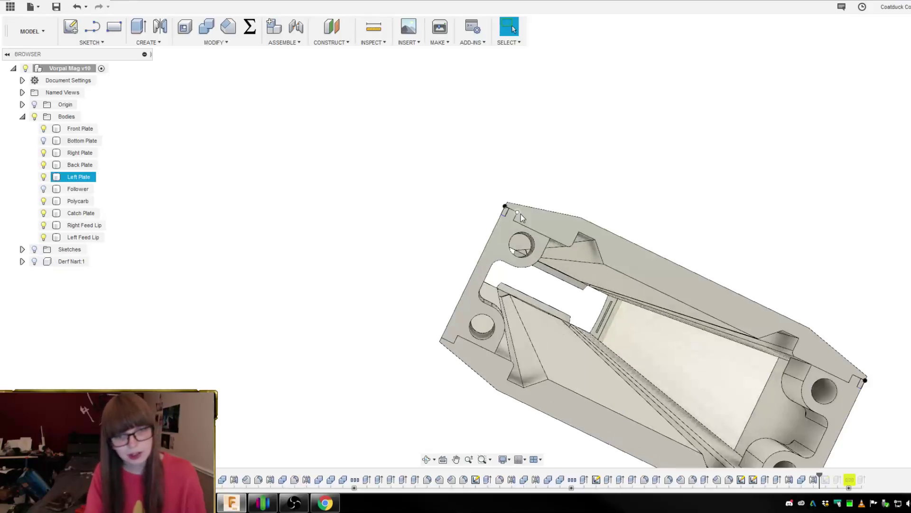
scroll(509, 222, up, 4)
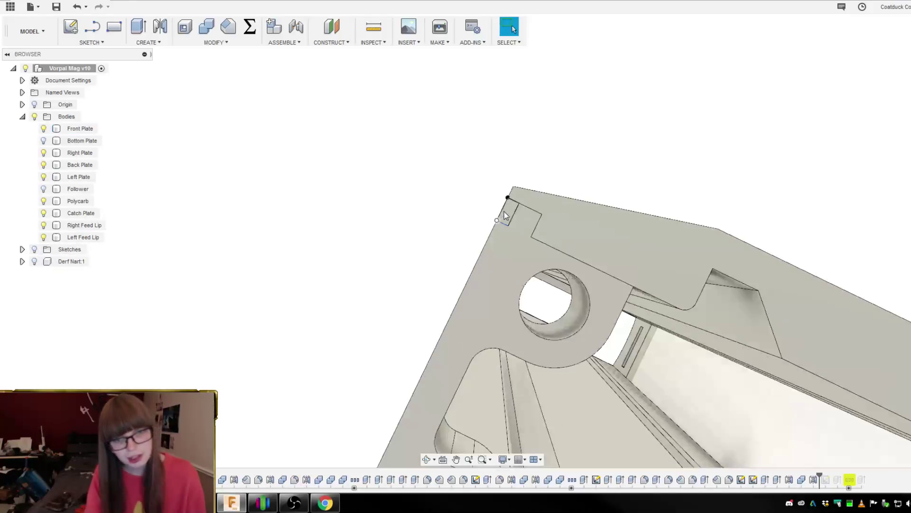
scroll(518, 215, down, 2)
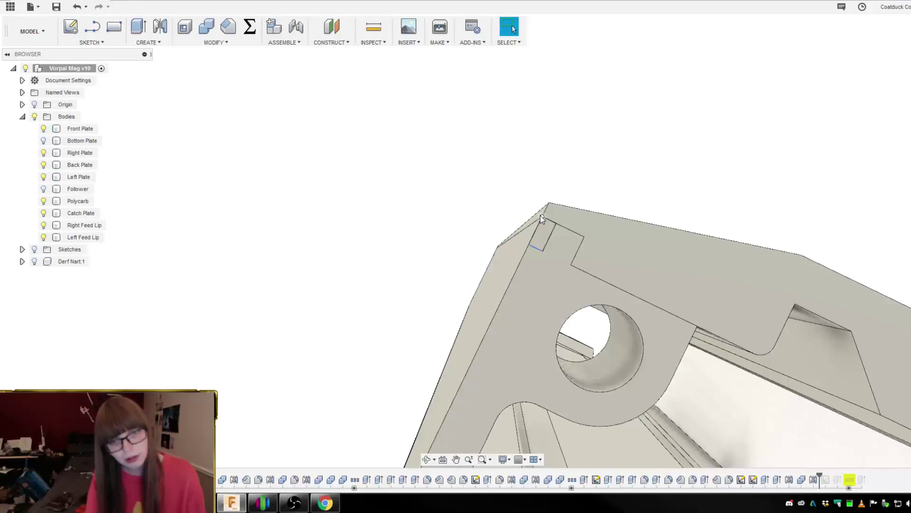
click(541, 216)
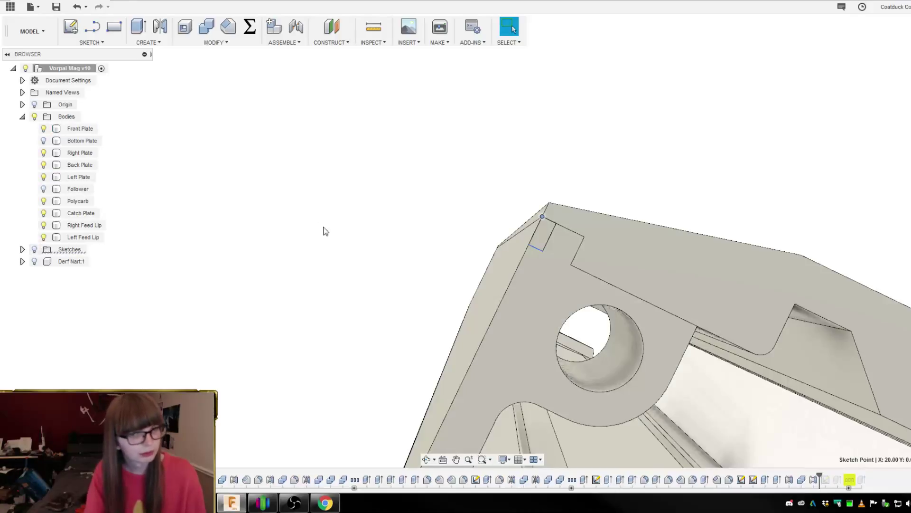
scroll(370, 222, down, 4)
shift+middle_drag(548, 228, 540, 210)
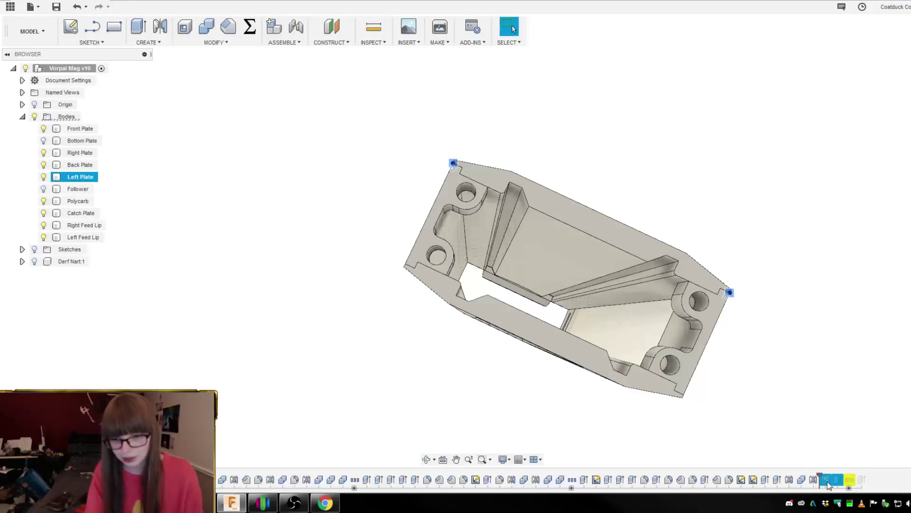
key(Delete)
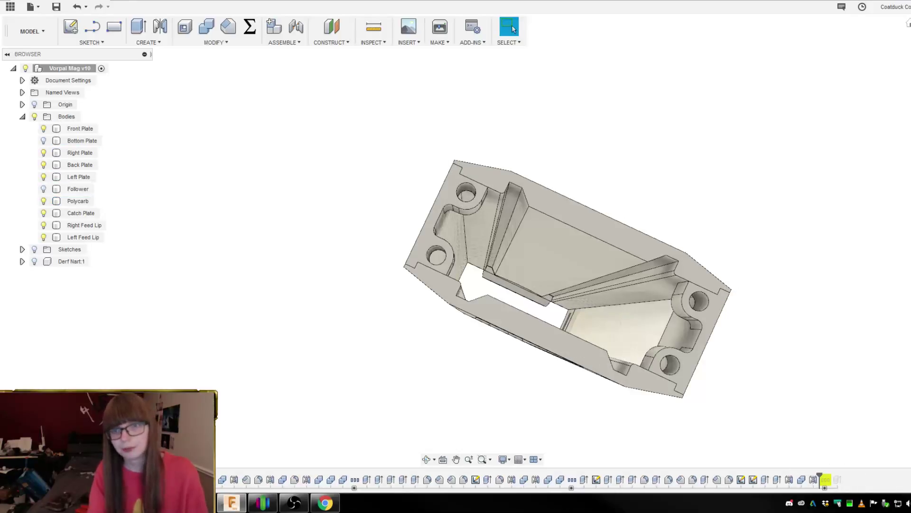
- Examine how the four side plates interlock at the corners, looking straight at the magazine's open bottom end
click(909, 50)
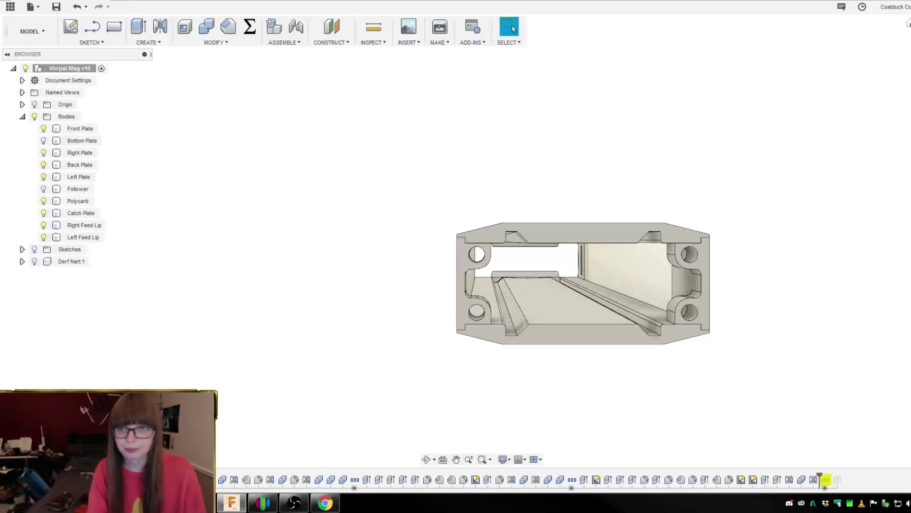
scroll(589, 254, up, 8)
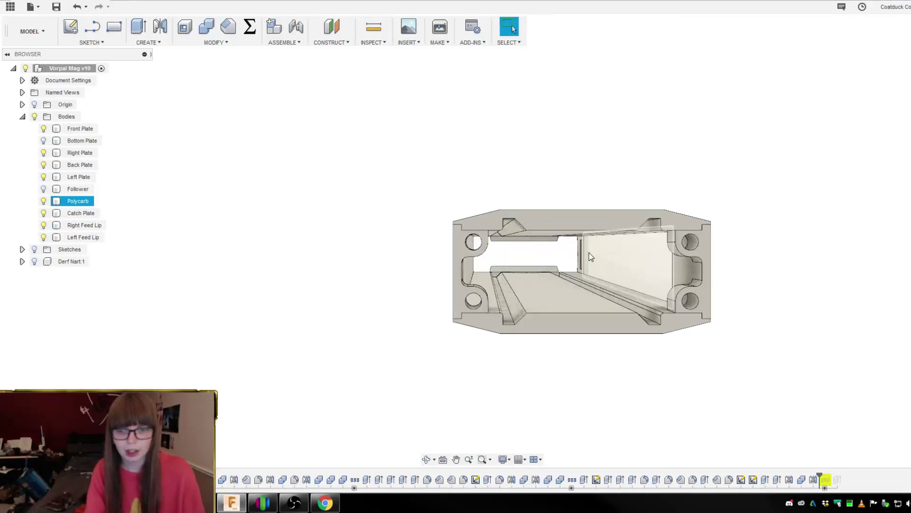
scroll(545, 251, down, 8)
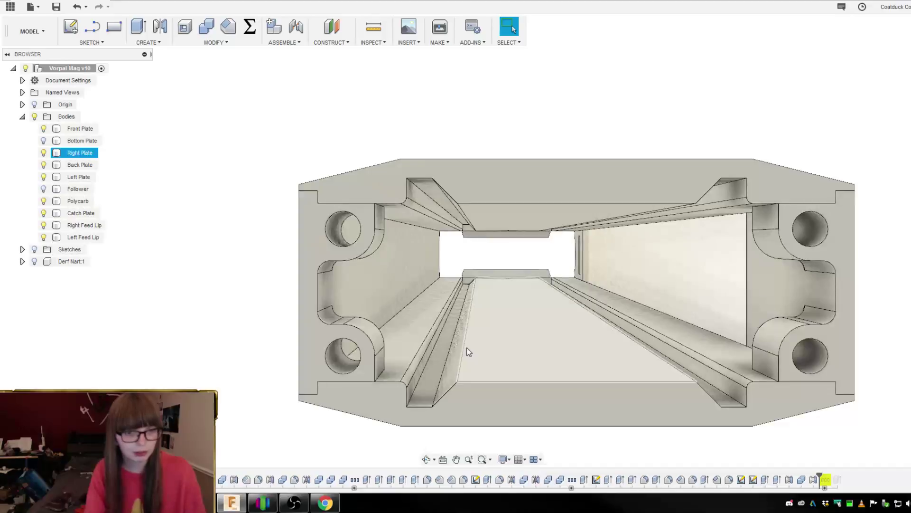
click(429, 459)
click(433, 460)
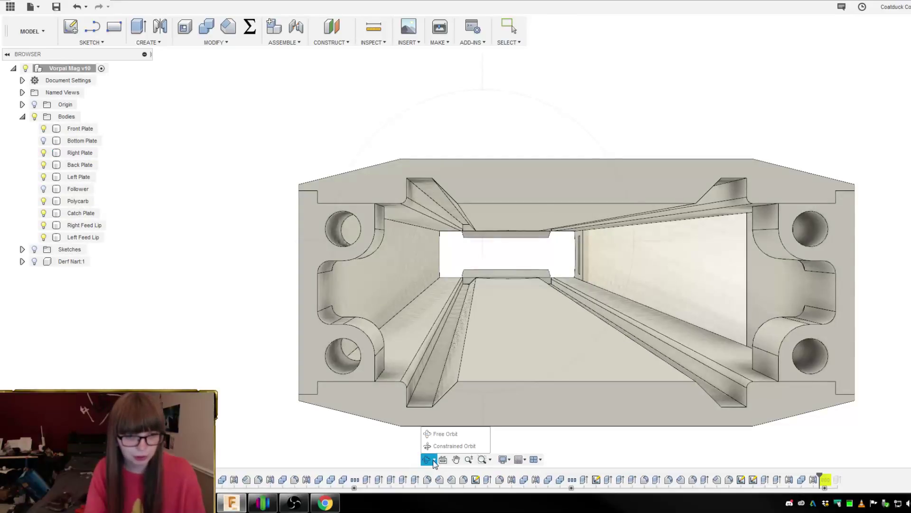
click(434, 459)
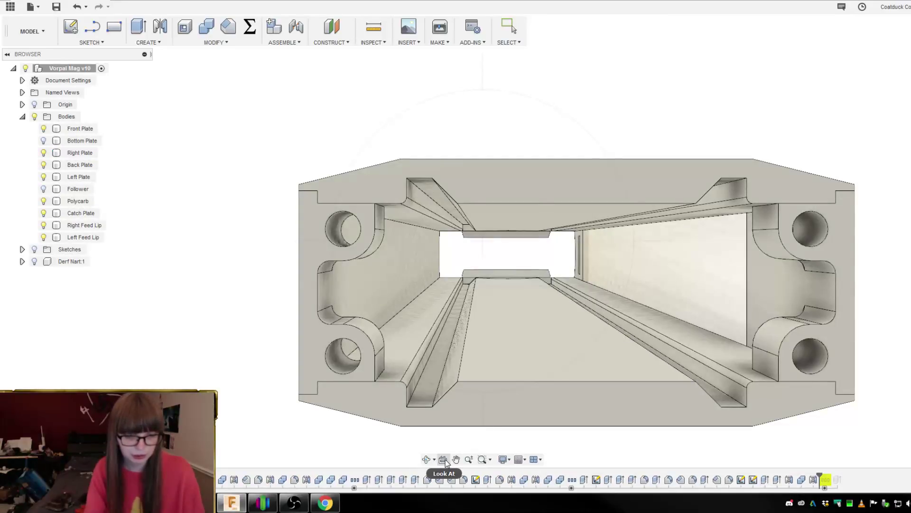
click(443, 460)
click(491, 403)
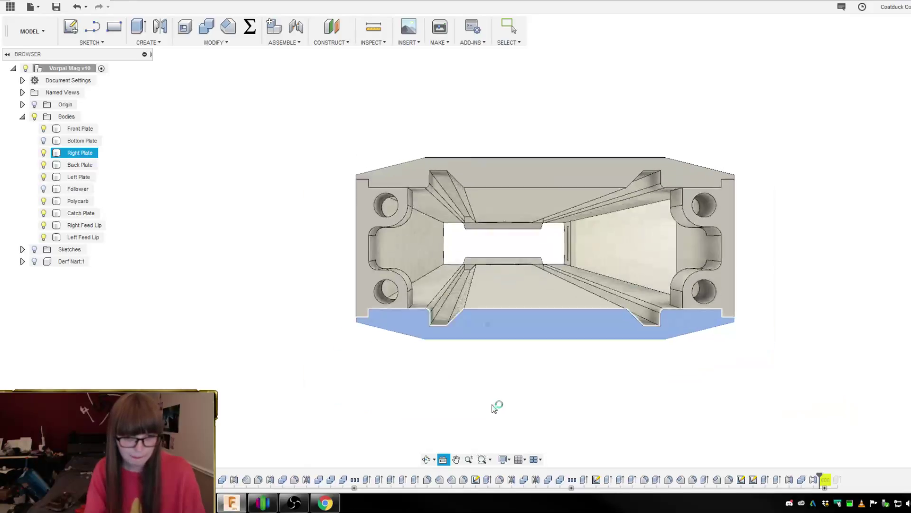
scroll(454, 185, up, 1)
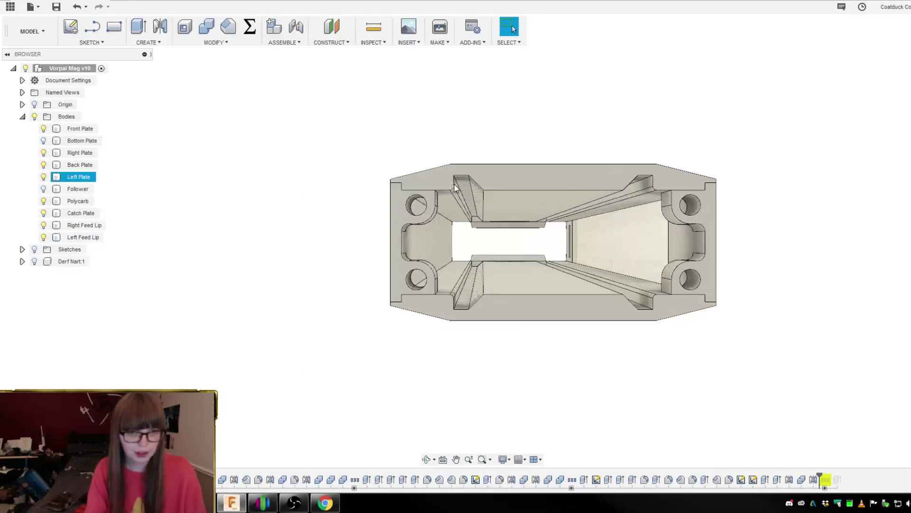
scroll(344, 190, up, 2)
mouse_move(344, 190)
shift+middle_down()
mouse_move(358, 195)
mouse_move(347, 193)
shift+middle_up()
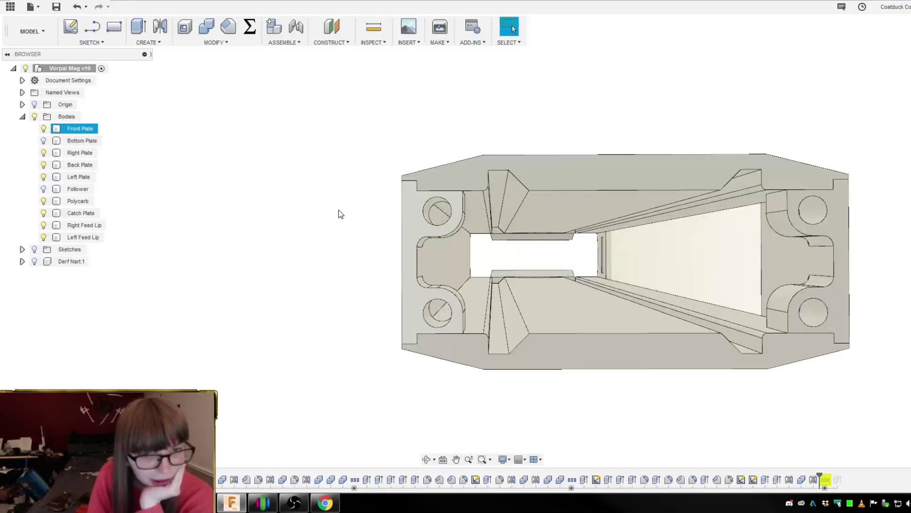
- Examine the magazine from the feed lip end and compare it with the plate joints at the bottom end
shift+middle_drag(340, 212, 837, 262)
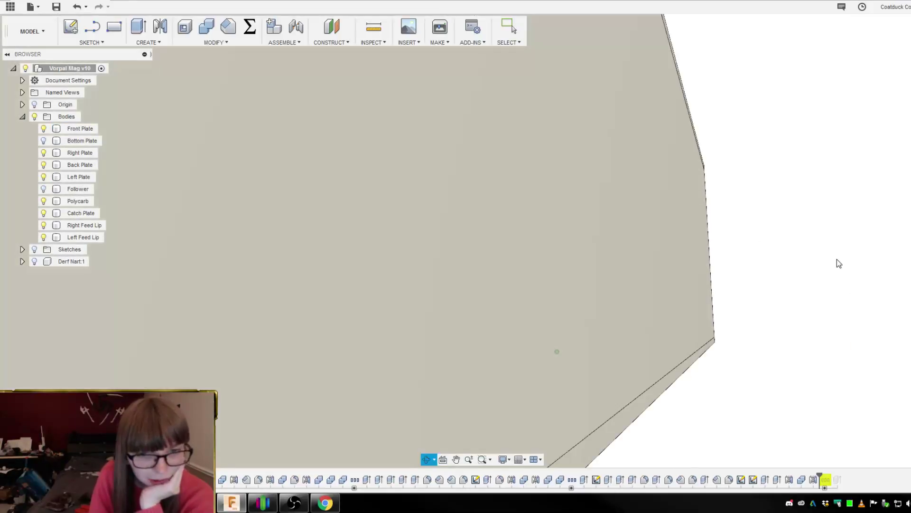
scroll(803, 268, down, 6)
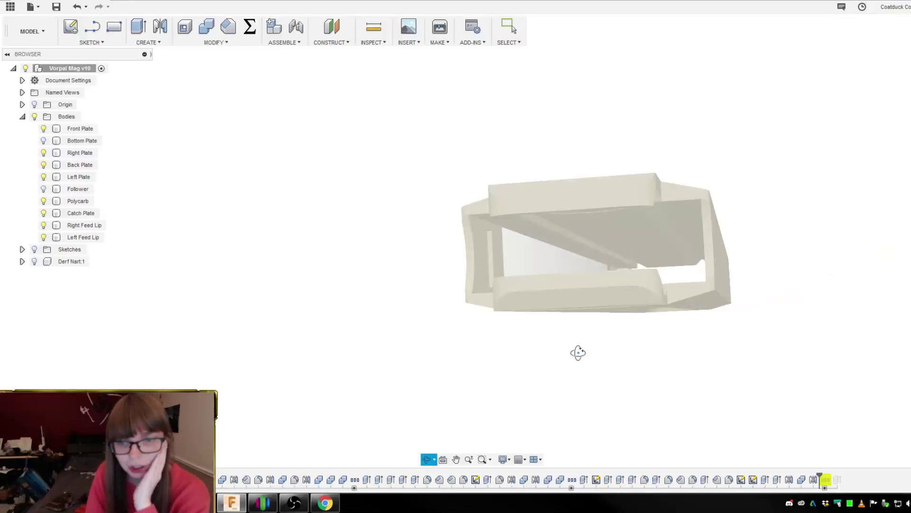
shift+middle_drag(578, 352, 577, 352)
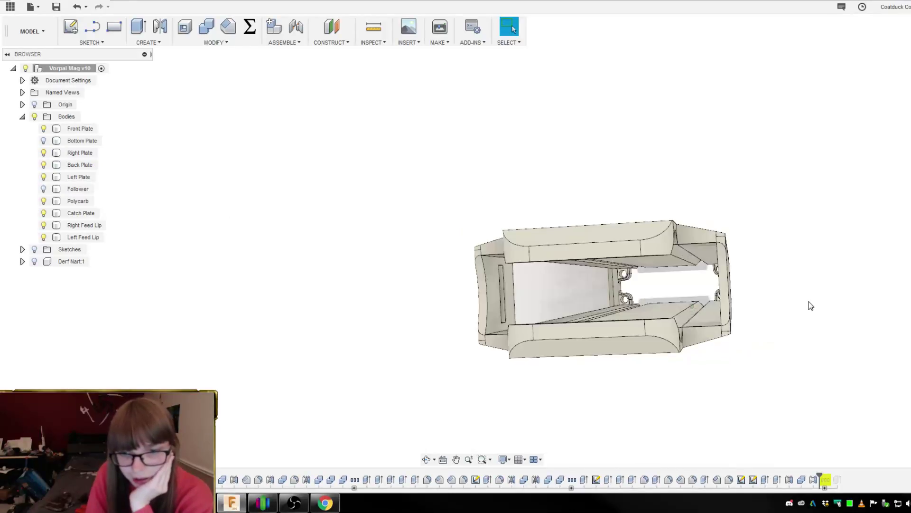
scroll(770, 291, up, 5)
shift+middle_drag(771, 291, 769, 294)
scroll(767, 289, down, 5)
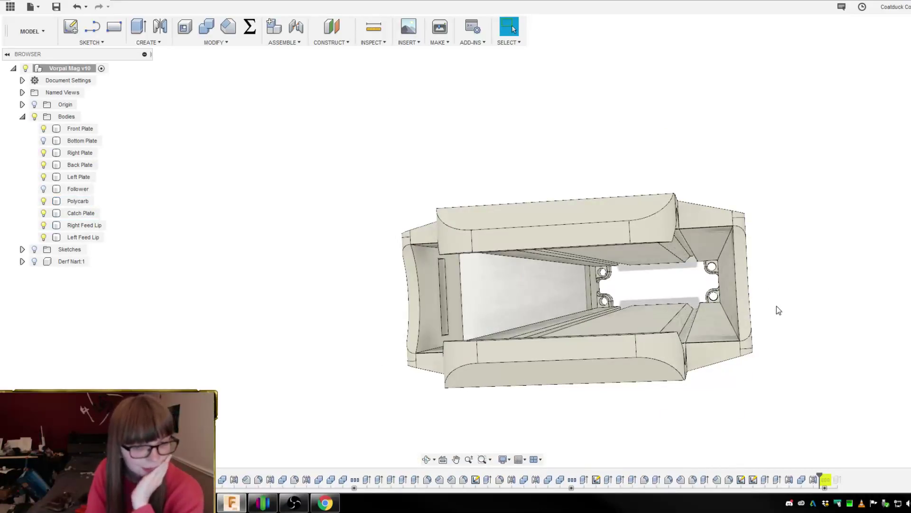
click(749, 283)
click(779, 289)
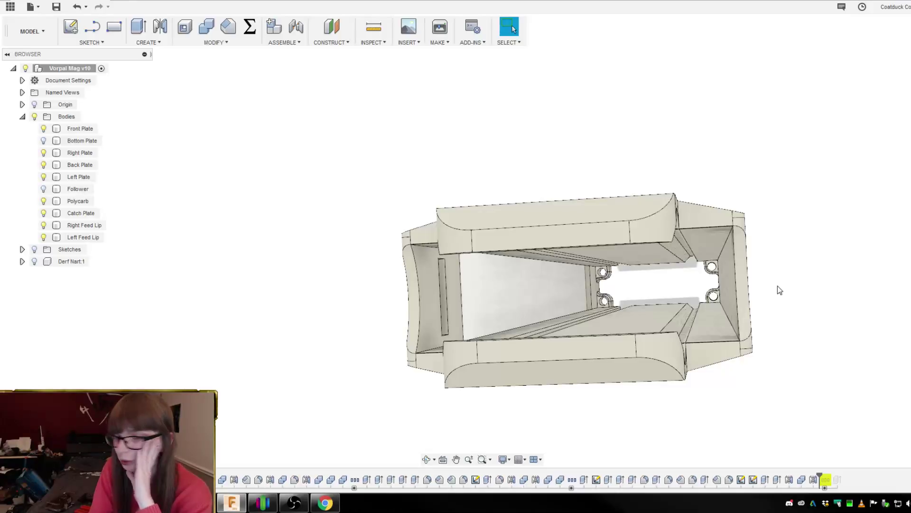
shift+middle_drag(777, 286, 640, 276)
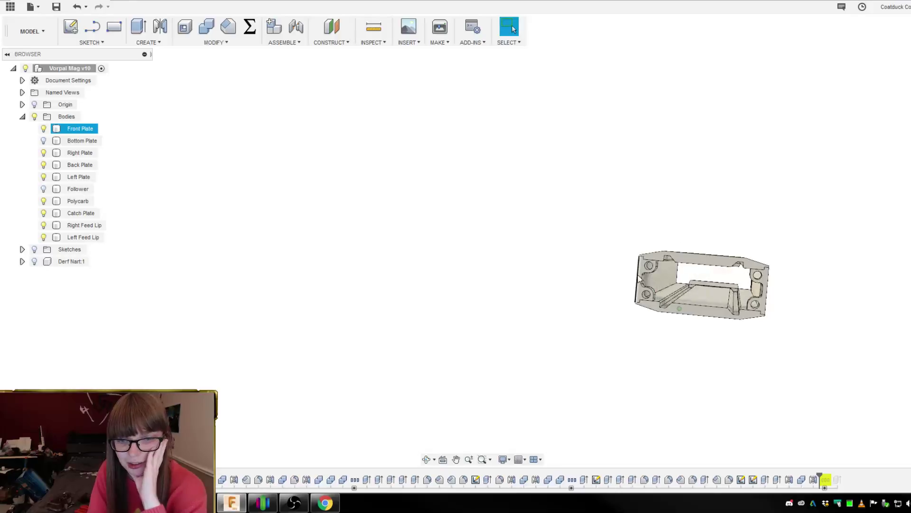
scroll(638, 280, up, 5)
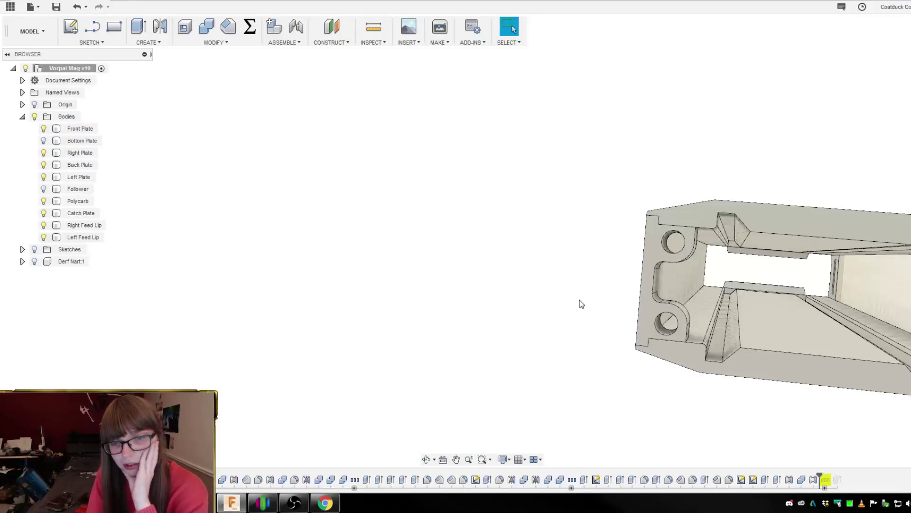
- Examine the Front Plate's corner notches where it meets the side plates at the magazine's open bottom end
shift+middle_drag(581, 304, 588, 270)
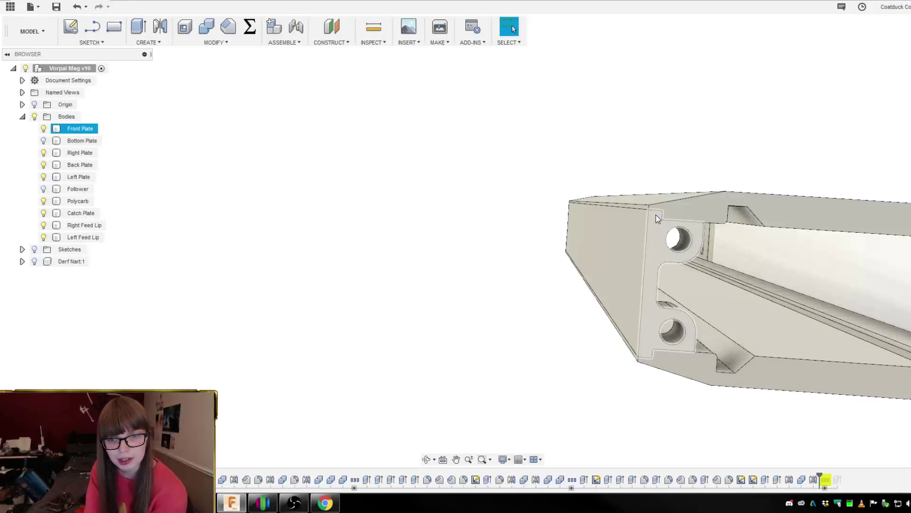
scroll(669, 215, up, 2)
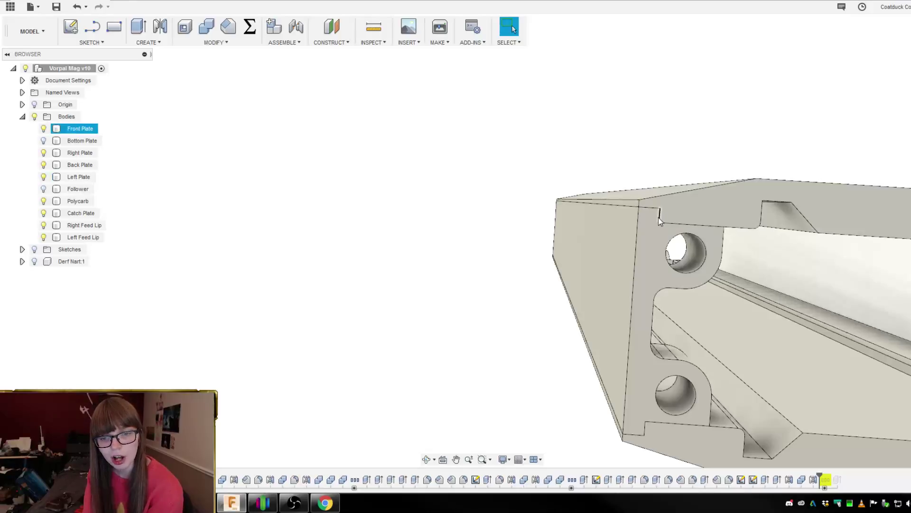
scroll(610, 212, down, 3)
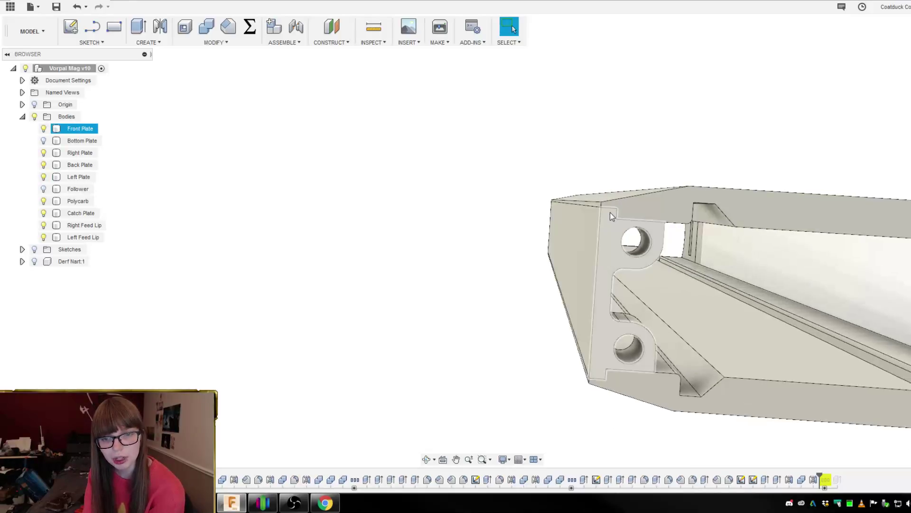
scroll(613, 214, up, 5)
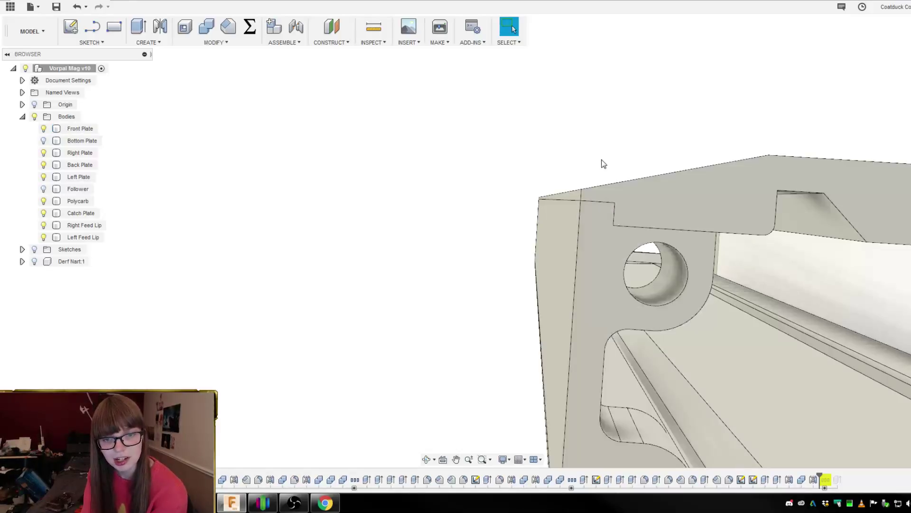
- Examine the magazine from the feed lip end, looking down its interior at the inner faces of the four side plates
shift+middle_drag(539, 233, 830, 243)
key(Escape)
shift+middle_drag(625, 238, 644, 197)
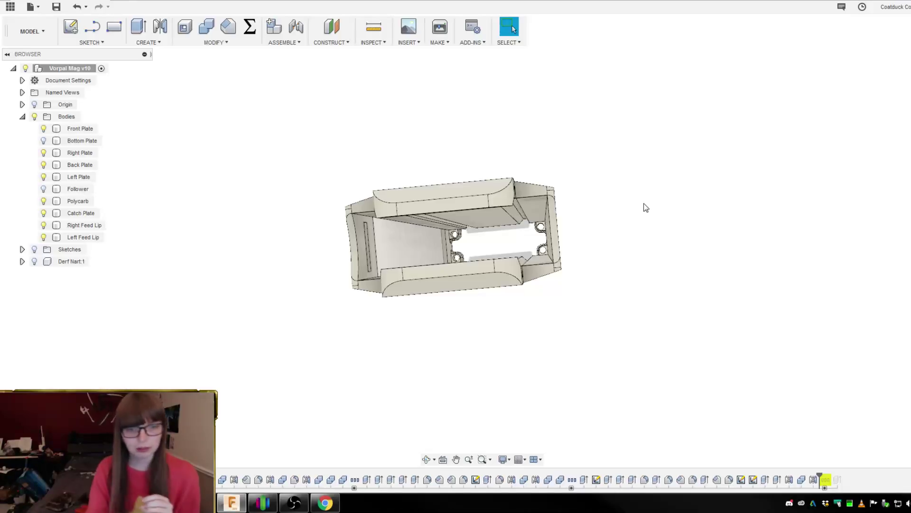
scroll(574, 224, up, 5)
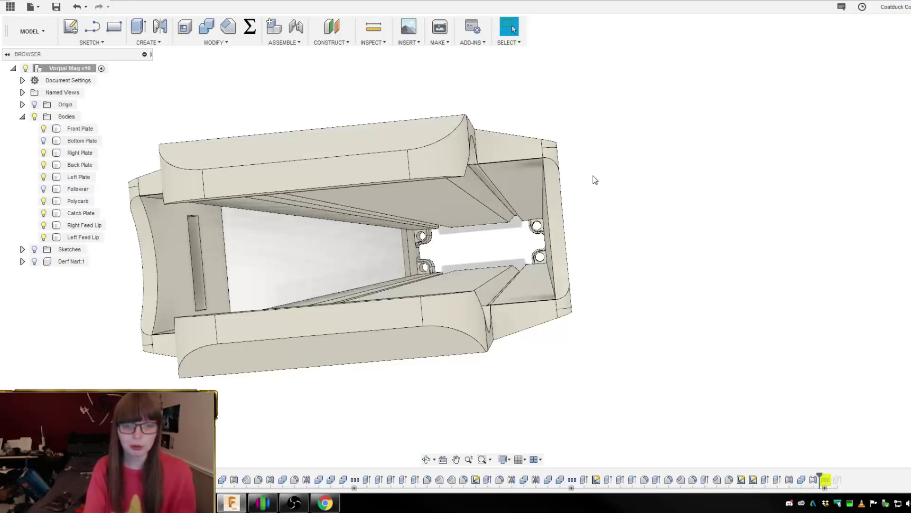
shift+middle_drag(596, 180, 594, 192)
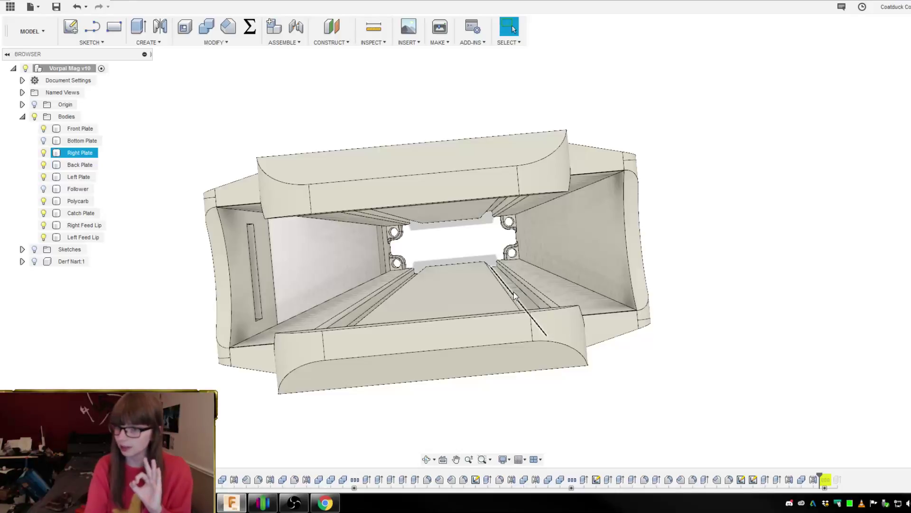
shift+middle_drag(514, 286, 701, 276)
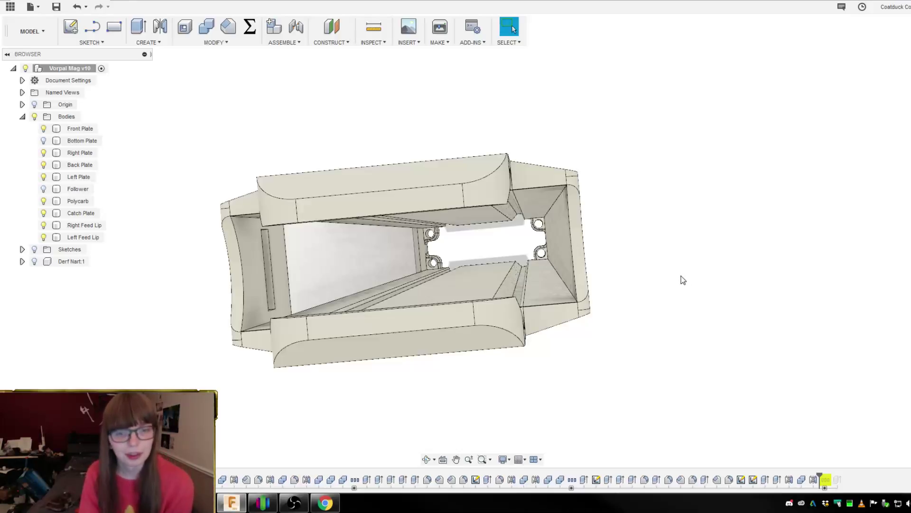
mouse_move(681, 278)
shift+middle_down()
mouse_move(676, 273)
mouse_move(684, 276)
shift+middle_up()
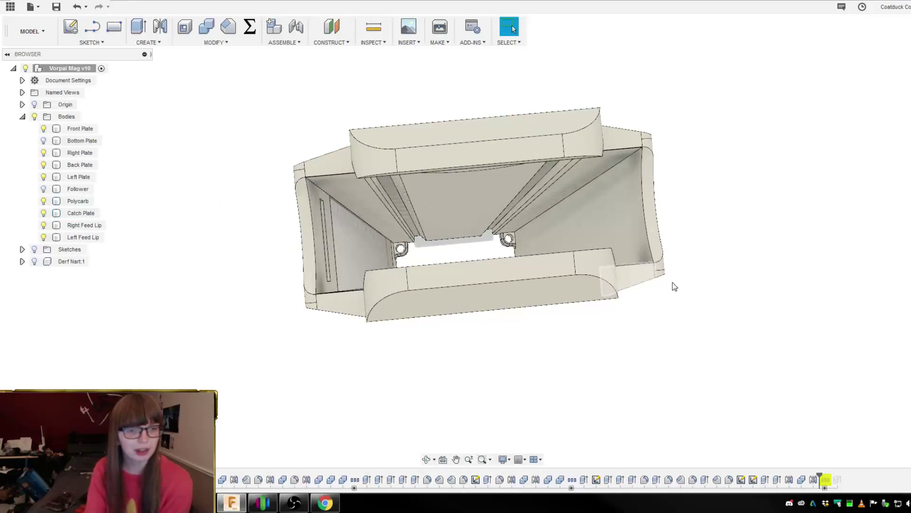
shift+middle_drag(702, 261, 697, 267)
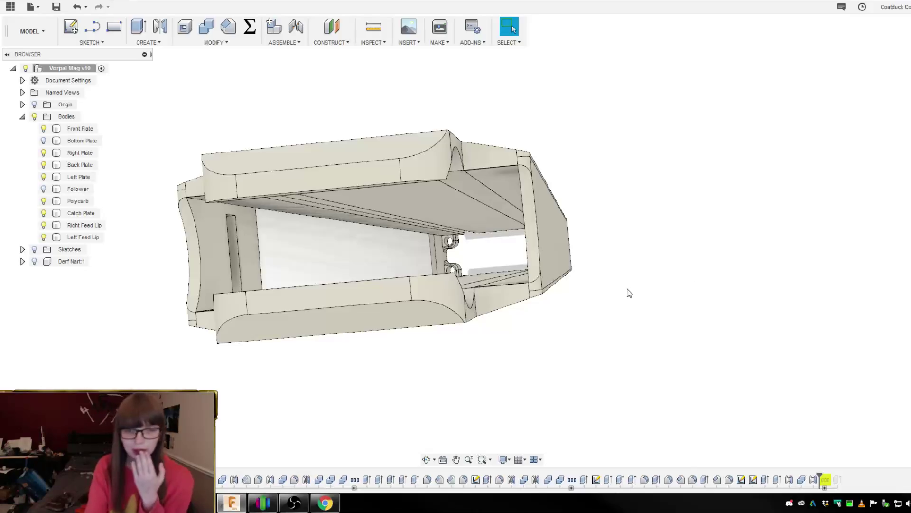
shift+middle_drag(631, 284, 637, 284)
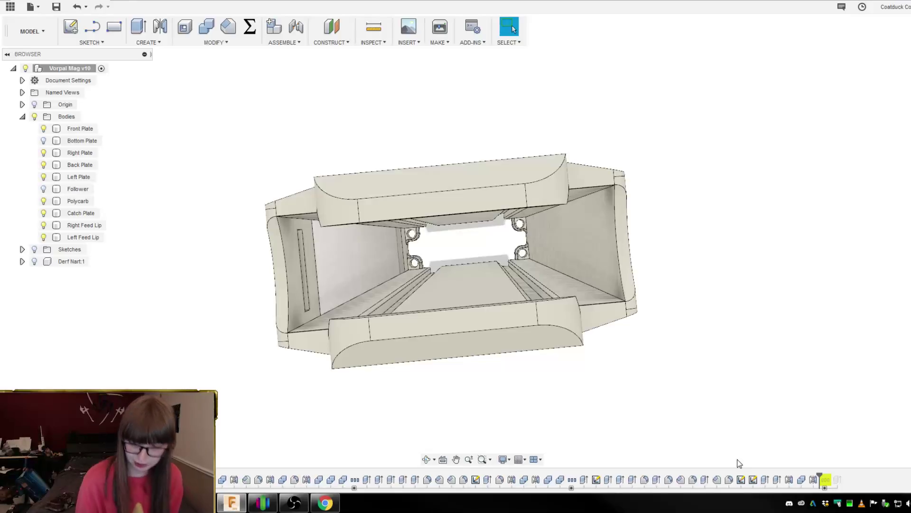
- Examine the open bottom end's screw holes and corner joints together with the outer face of a side plate
shift+middle_drag(767, 338, 658, 220)
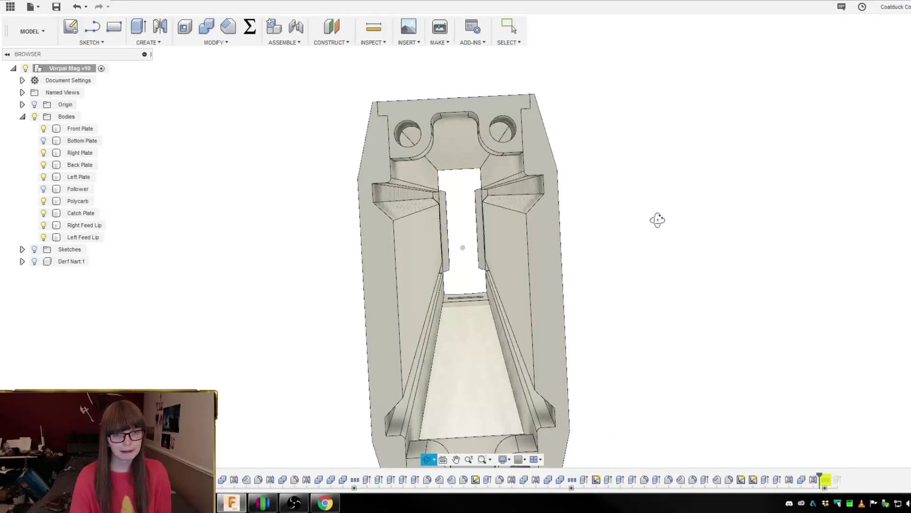
scroll(616, 220, down, 1)
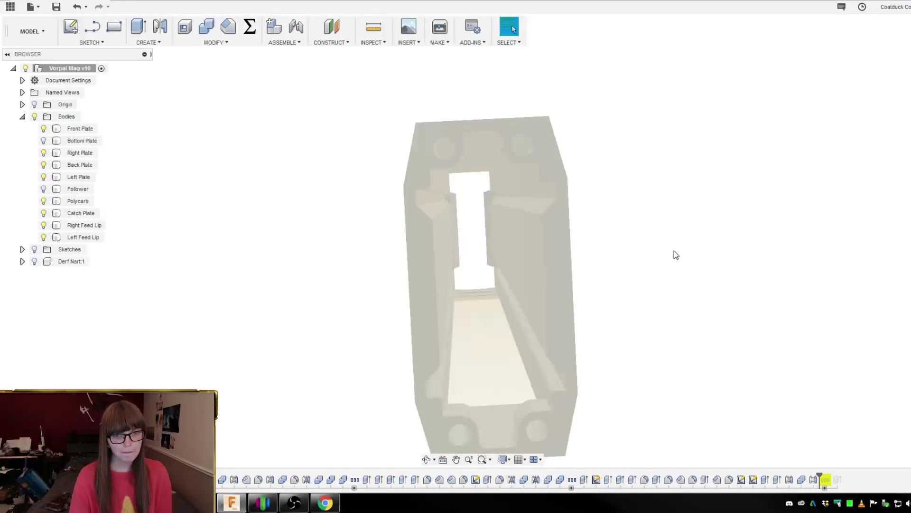
shift+middle_drag(671, 256, 671, 254)
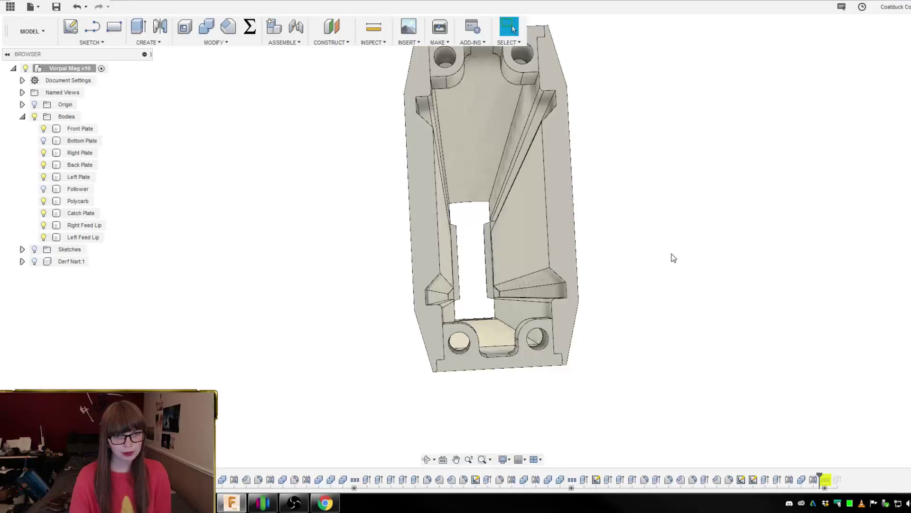
scroll(533, 426, down, 1)
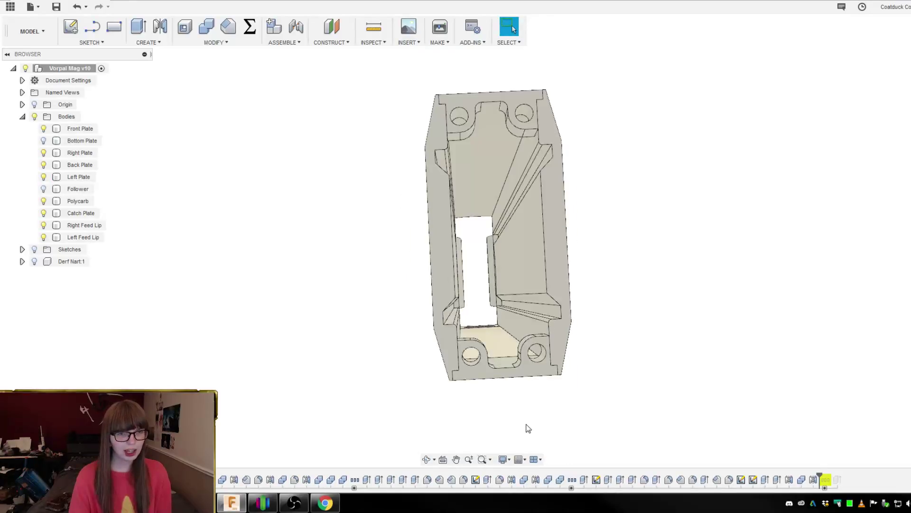
shift+middle_drag(622, 299, 632, 292)
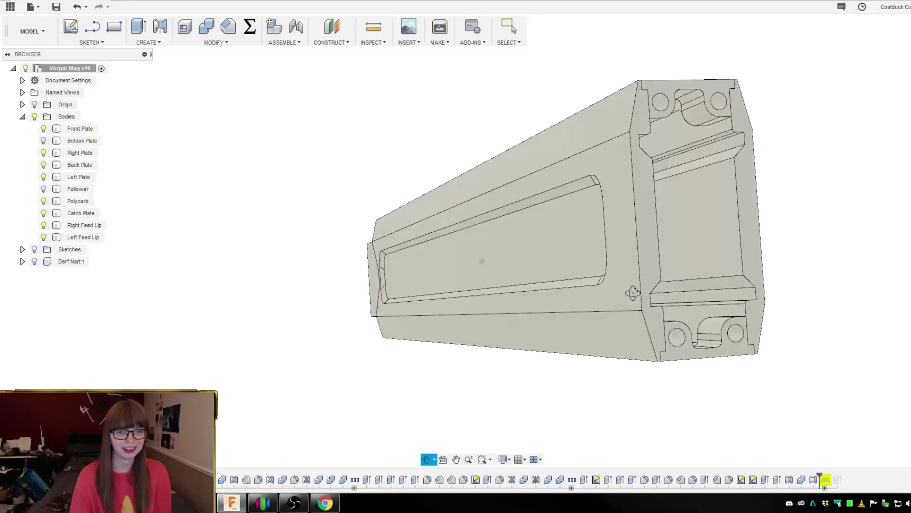
scroll(264, 309, down, 2)
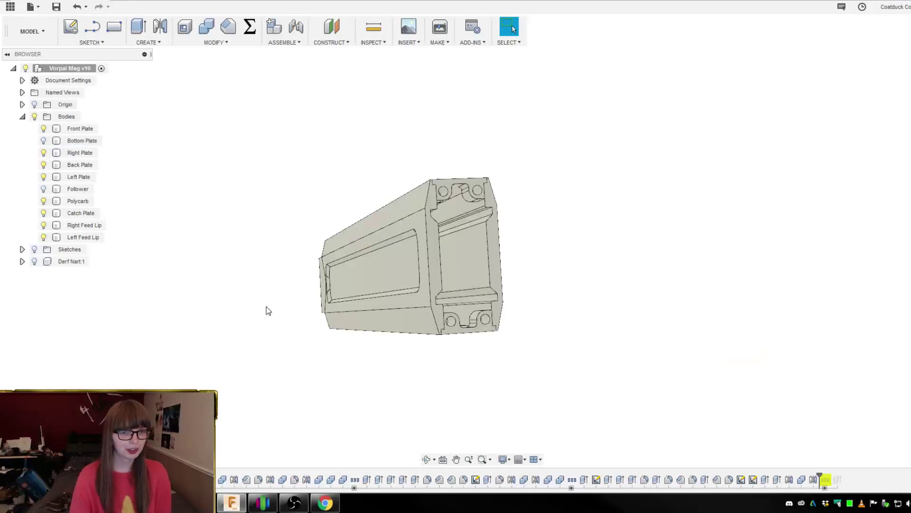
shift+middle_drag(265, 309, 328, 292)
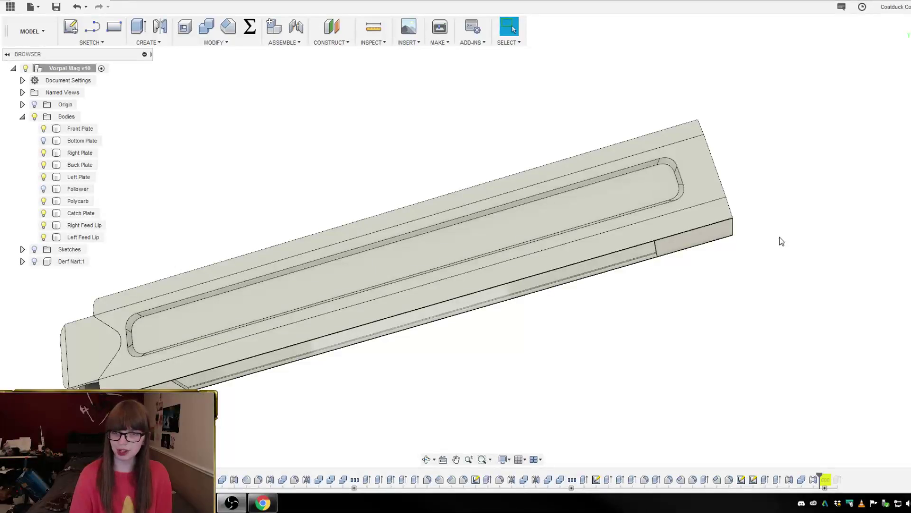
- Examine the magazine's catch plate side along its full length, including the joints near the feed lips and bottom end
scroll(870, 229, down, 4)
shift+middle_drag(641, 304, 676, 251)
scroll(678, 257, down, 2)
scroll(494, 276, up, 3)
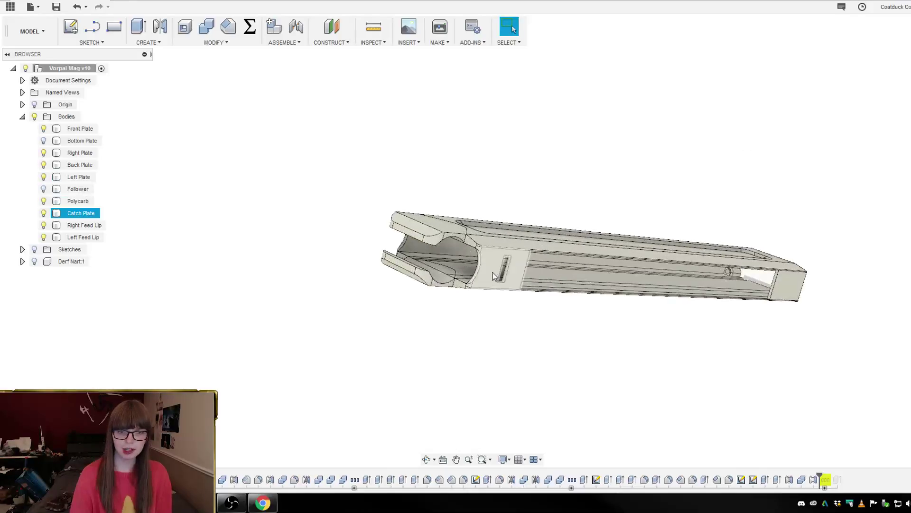
scroll(319, 271, up, 3)
scroll(329, 270, down, 4)
scroll(839, 315, up, 4)
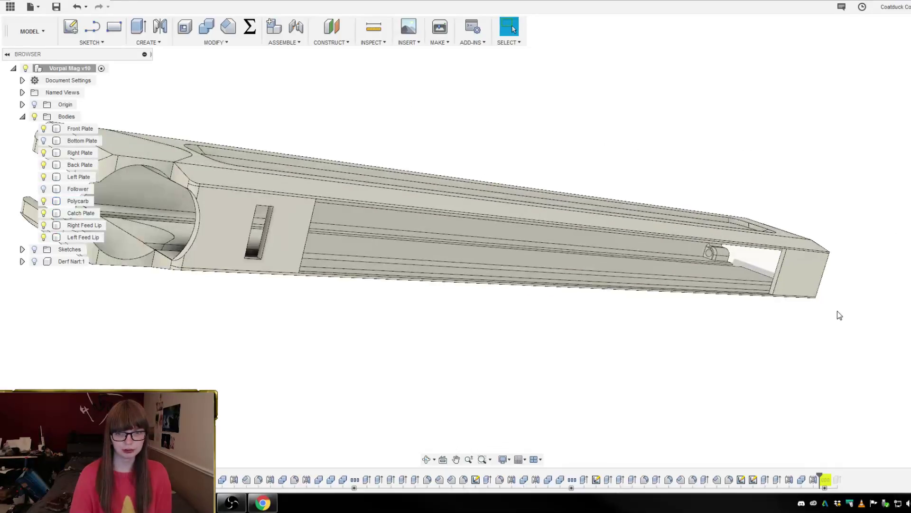
shift+middle_drag(839, 315, 745, 322)
click(510, 27)
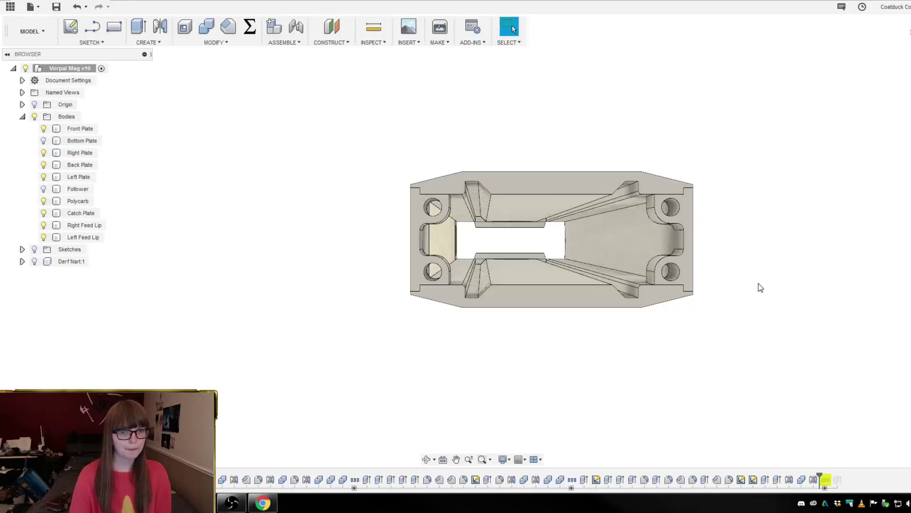
shift+middle_drag(775, 337, 726, 324)
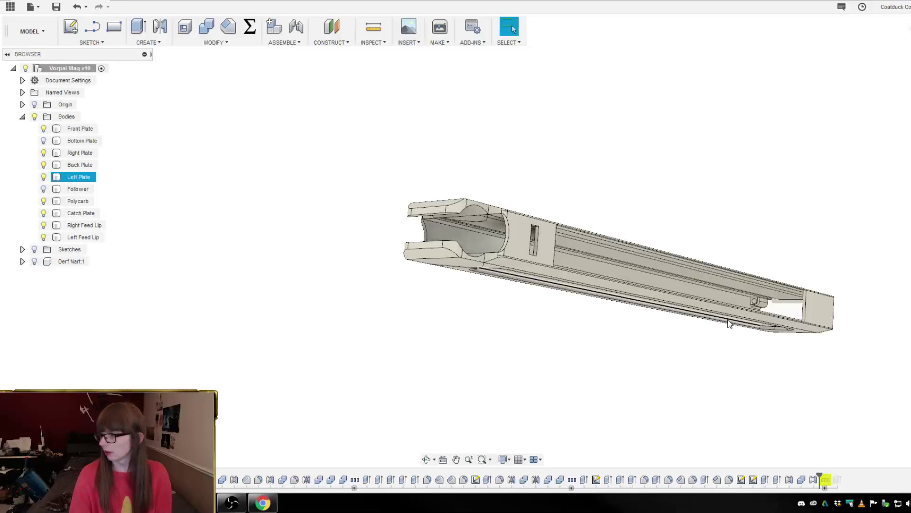
- Check the expression of the DartCount user parameter in the model's parameters
click(249, 27)
click(277, 154)
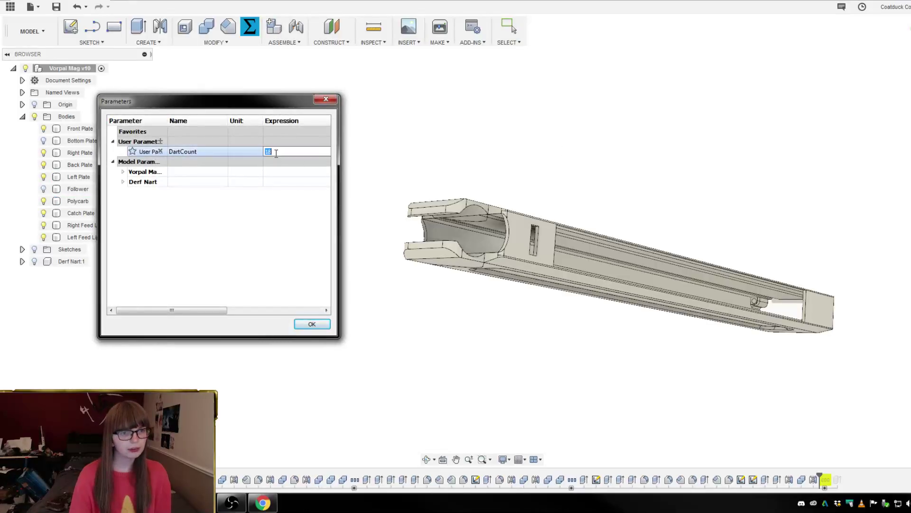
click(459, 299)
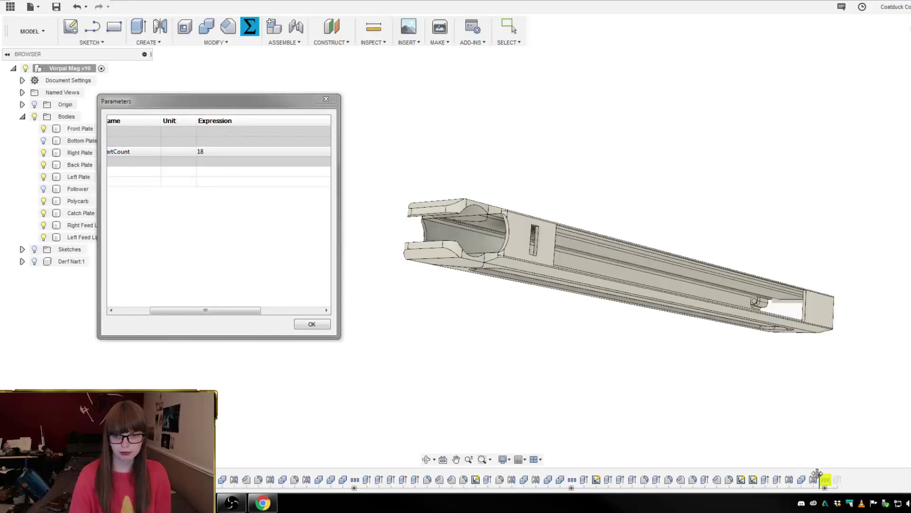
click(312, 324)
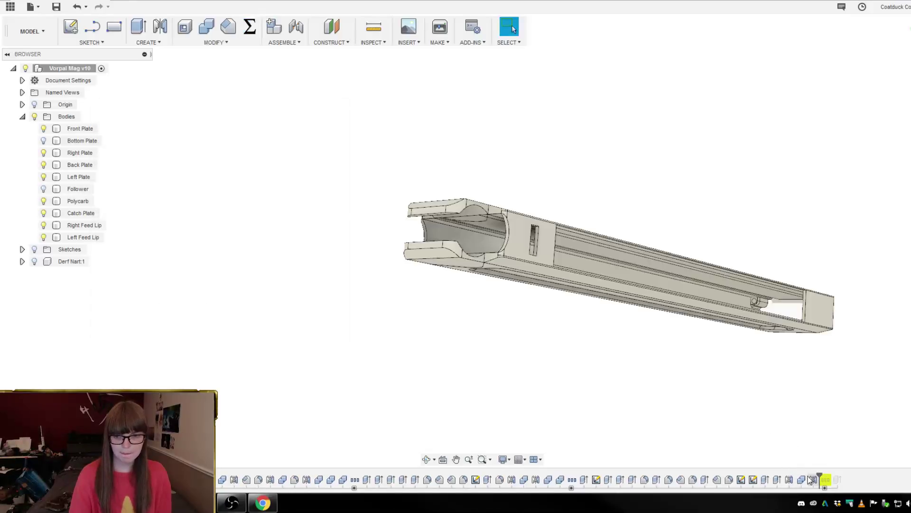
- Roll the timeline forward to its end to inspect the rebuilt magazine, and roll it back before the last two features
drag(819, 476, 843, 476)
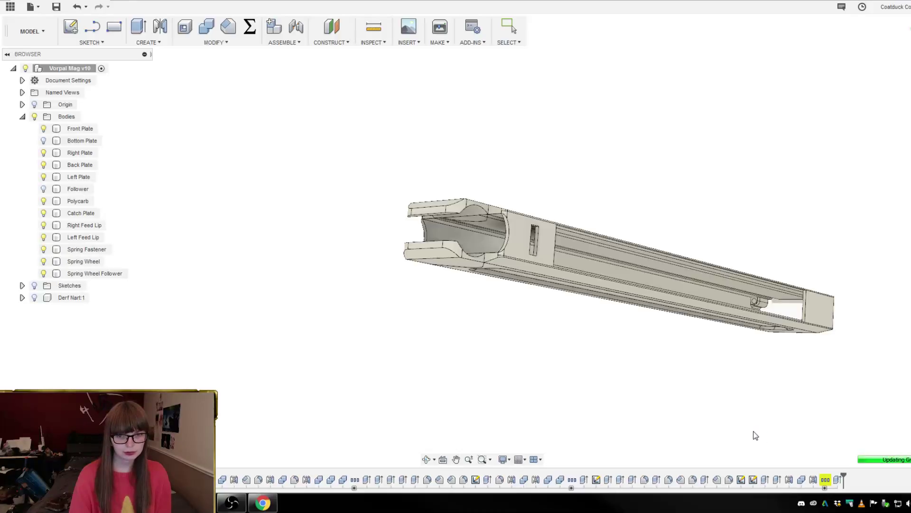
shift+middle_drag(754, 435, 704, 424)
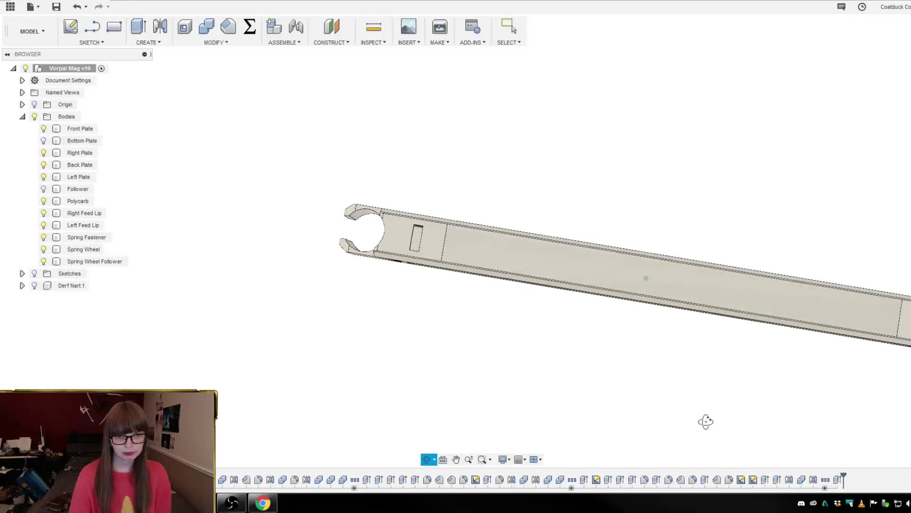
drag(844, 474, 829, 477)
shift+middle_drag(749, 412, 778, 413)
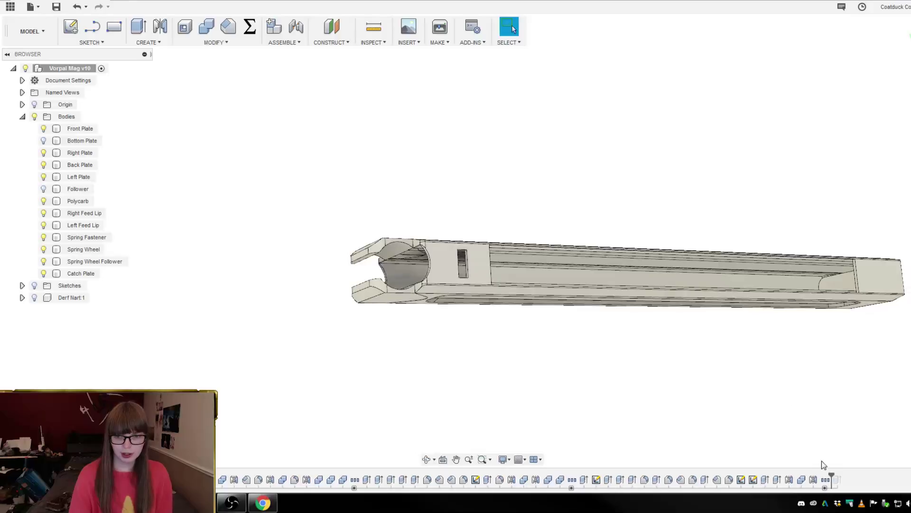
drag(833, 473, 820, 476)
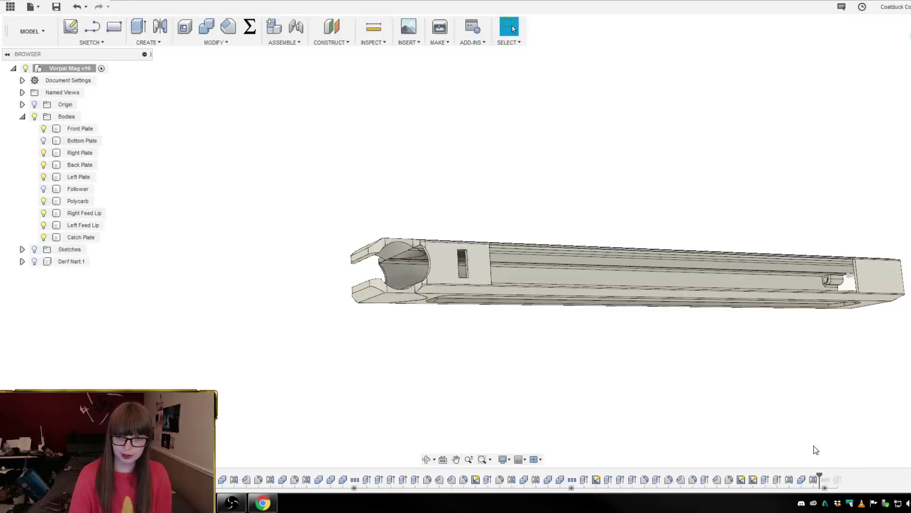
shift+middle_drag(802, 444, 808, 442)
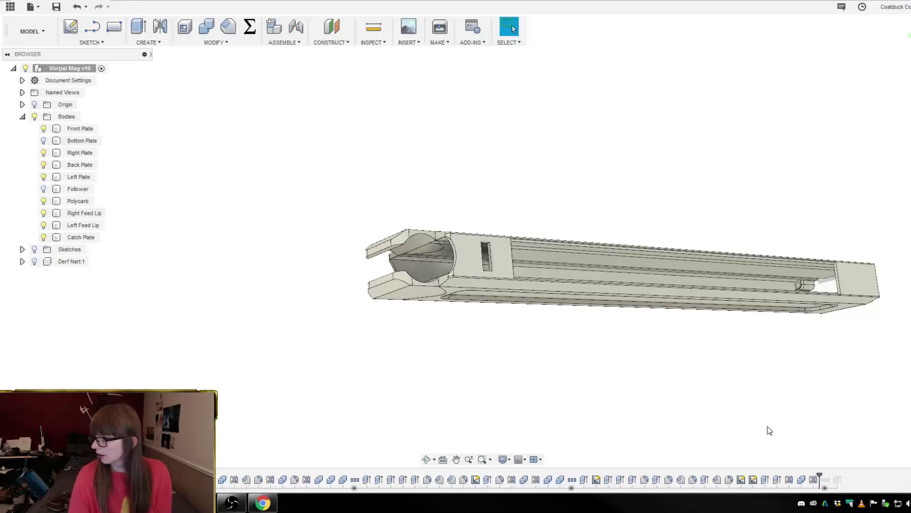
- Open the magazine's cross-section sketch, with the plate profiles and the 2.80 mm screw hole, for editing at the corner joint
shift+middle_drag(408, 337, 686, 291)
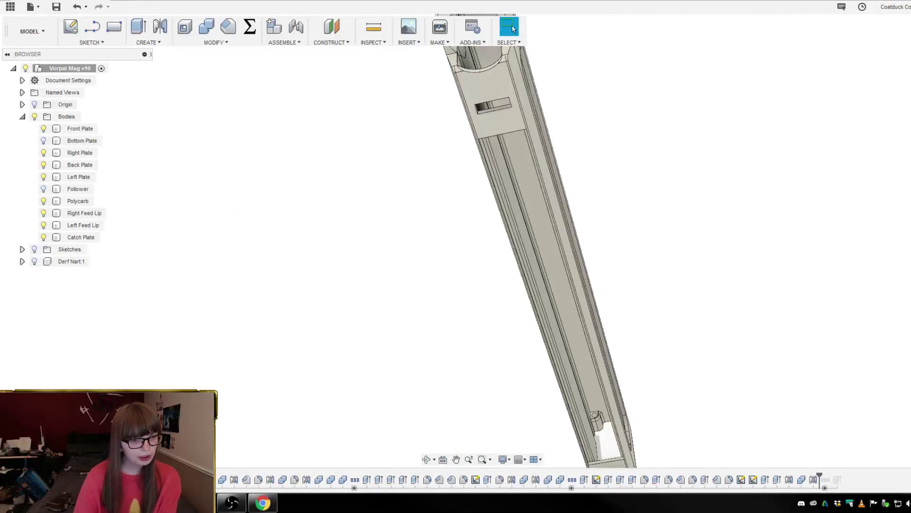
double_click(619, 425)
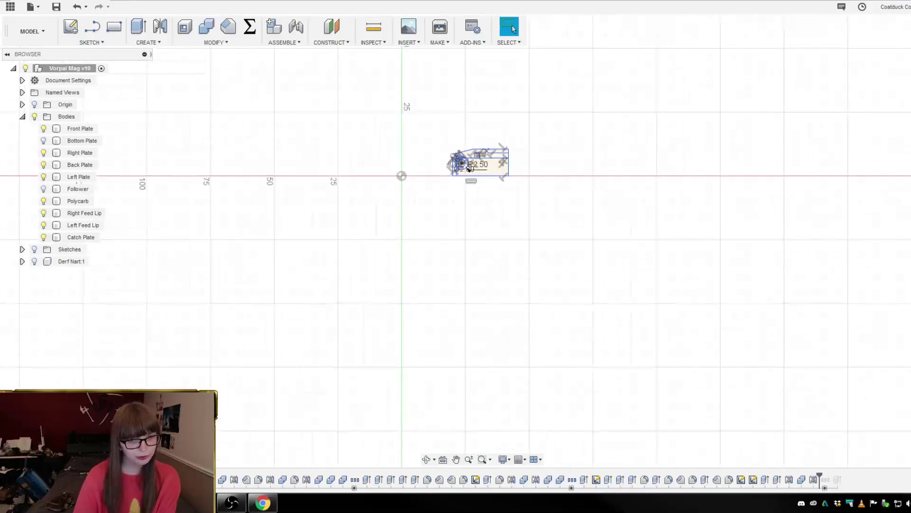
scroll(470, 161, up, 10)
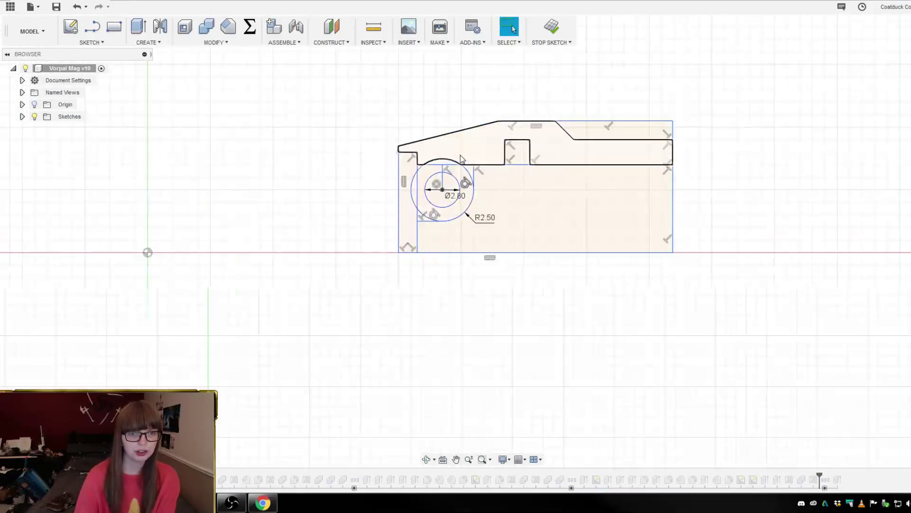
scroll(441, 185, up, 3)
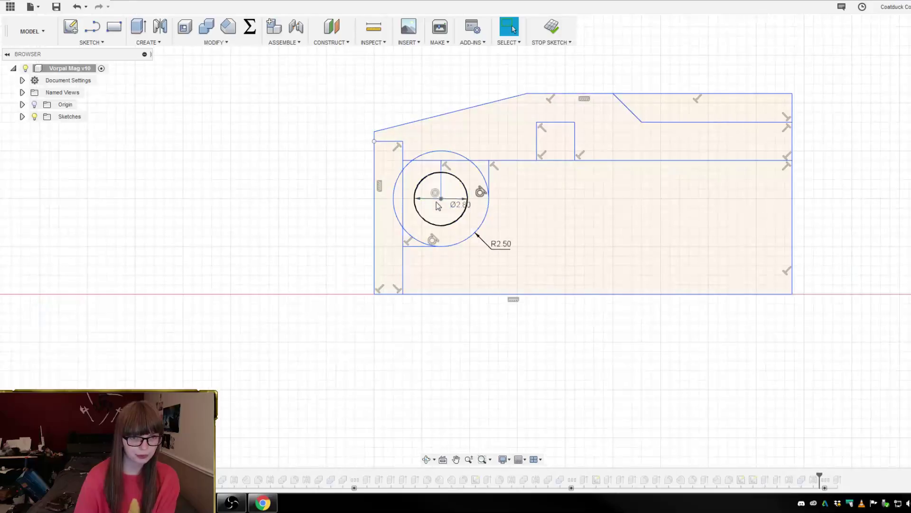
scroll(463, 188, up, 2)
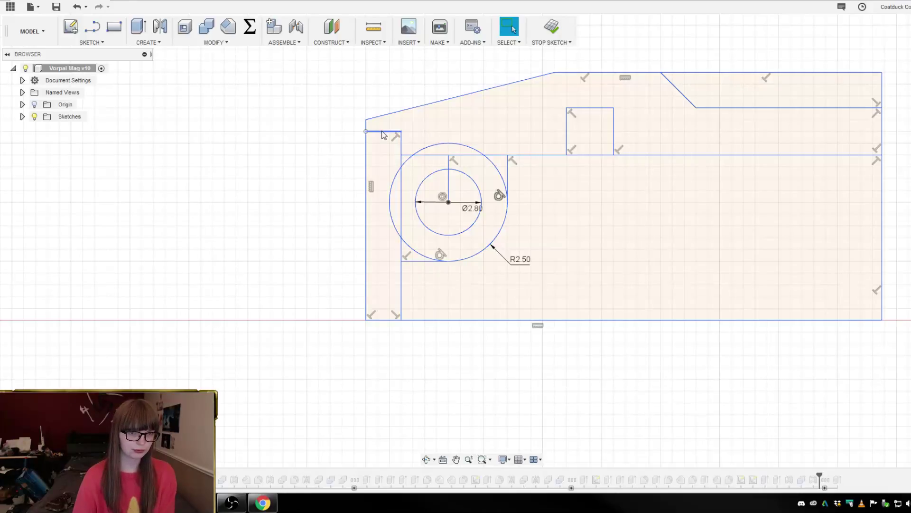
- Delete the short horizontal line capping the narrow vertical plate profile below the sloped edge
click(382, 131)
key(d)
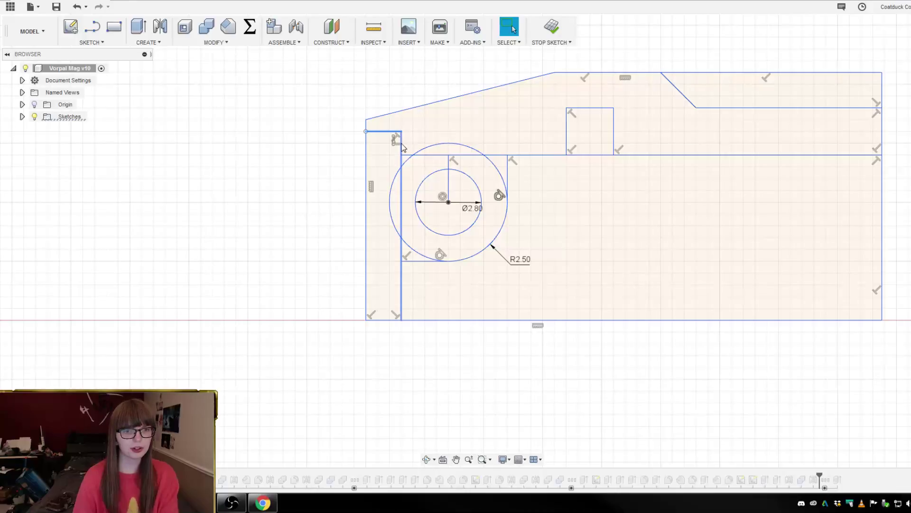
key(Delete)
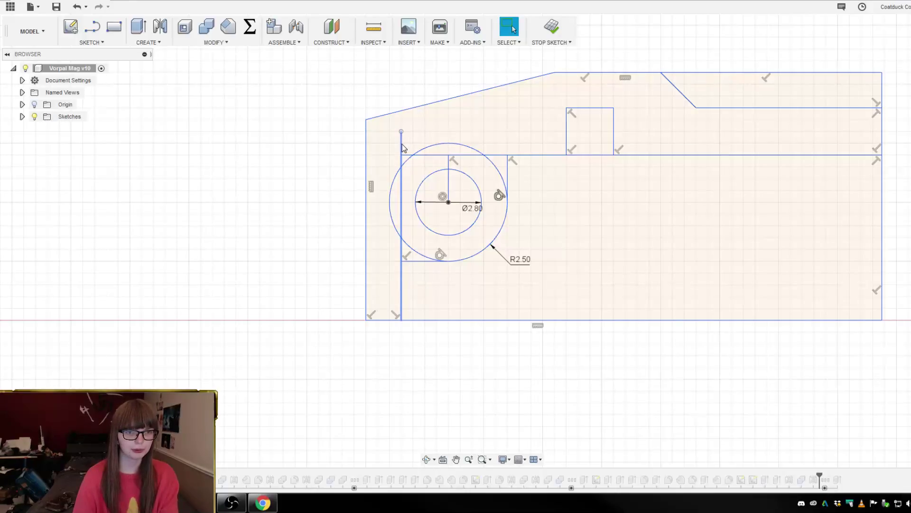
- Draw a 0.5 mm line outward from the plate profiles' inner corner, continuing with a vertical line up to the sloped edge
key(l)
scroll(368, 117, up, 2)
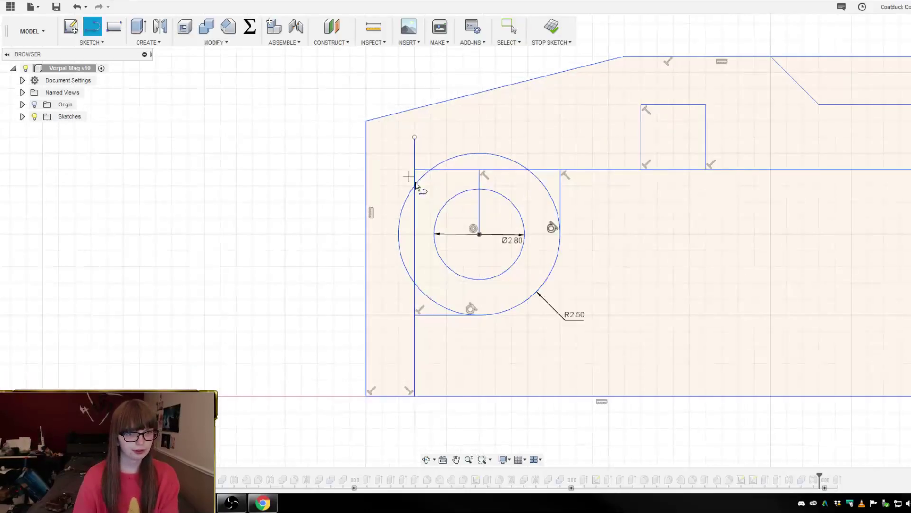
click(414, 170)
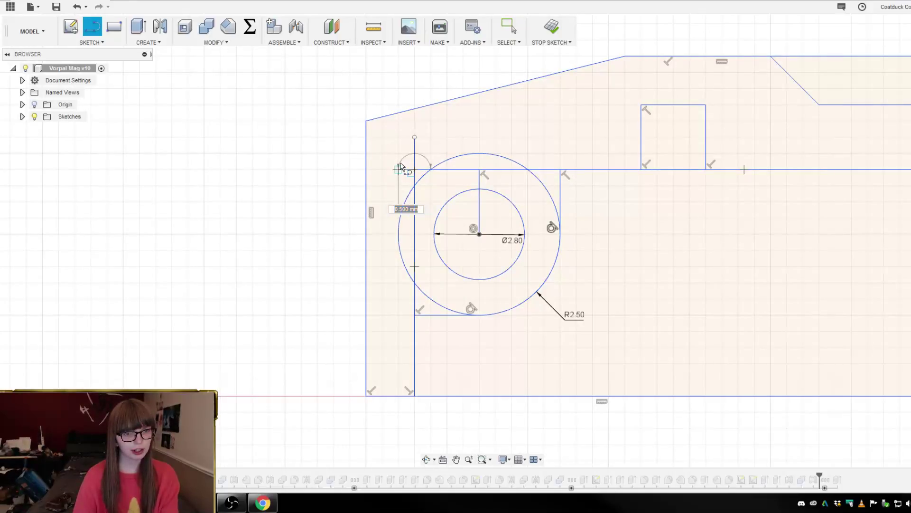
click(397, 170)
click(398, 113)
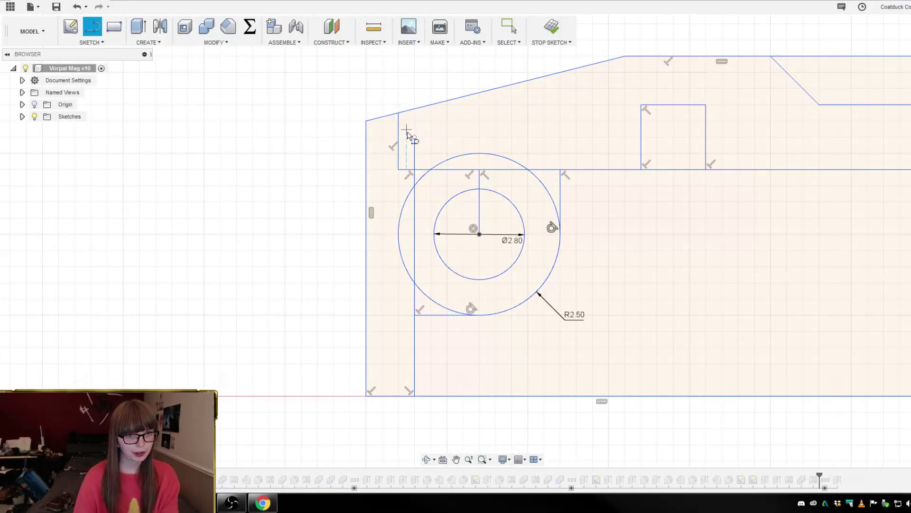
key(Escape)
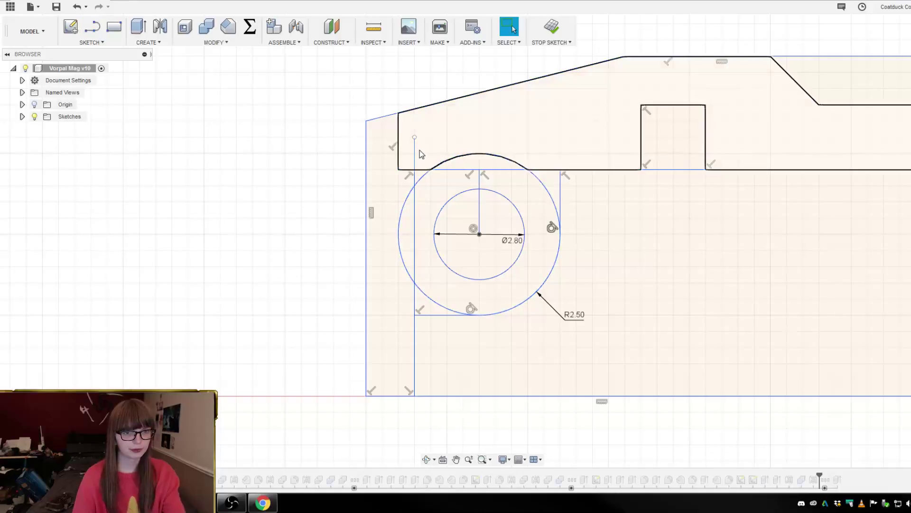
- Trim the leftover vertical stub above the inner corner and finish editing the cross-section sketch
key(t)
click(416, 152)
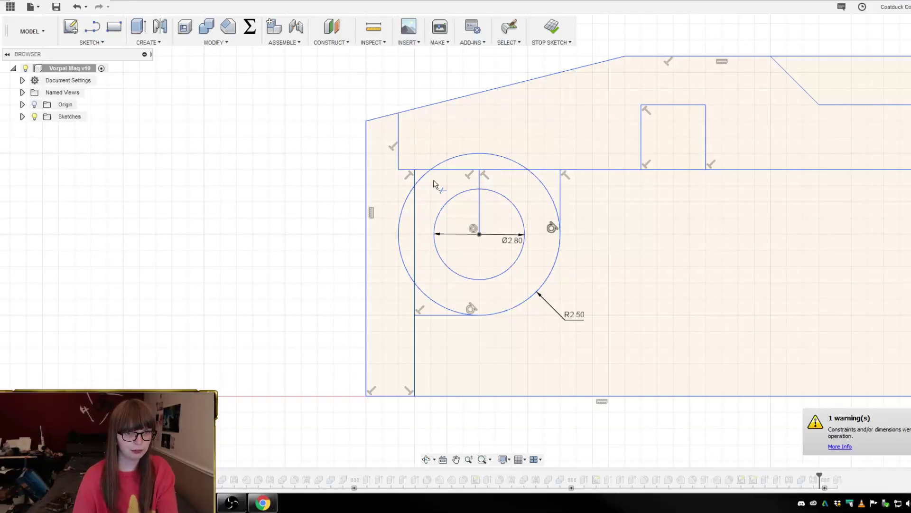
scroll(625, 209, down, 3)
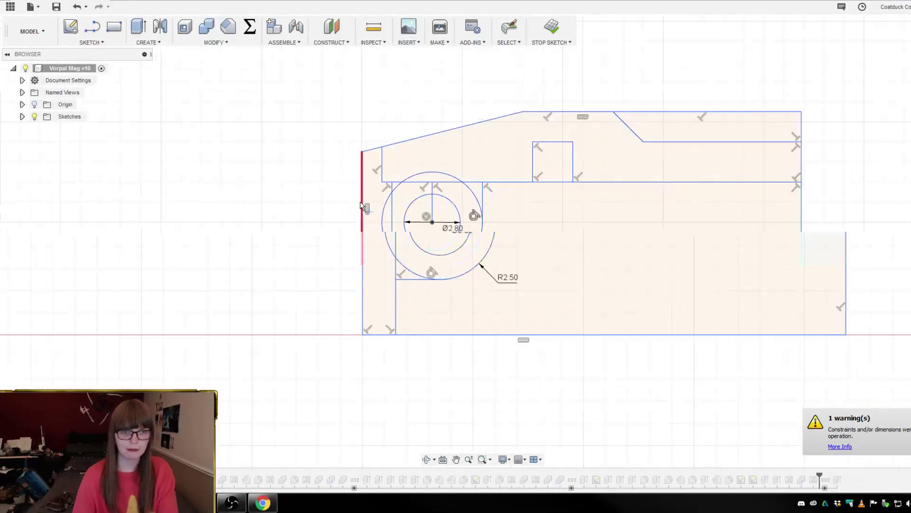
key(Escape)
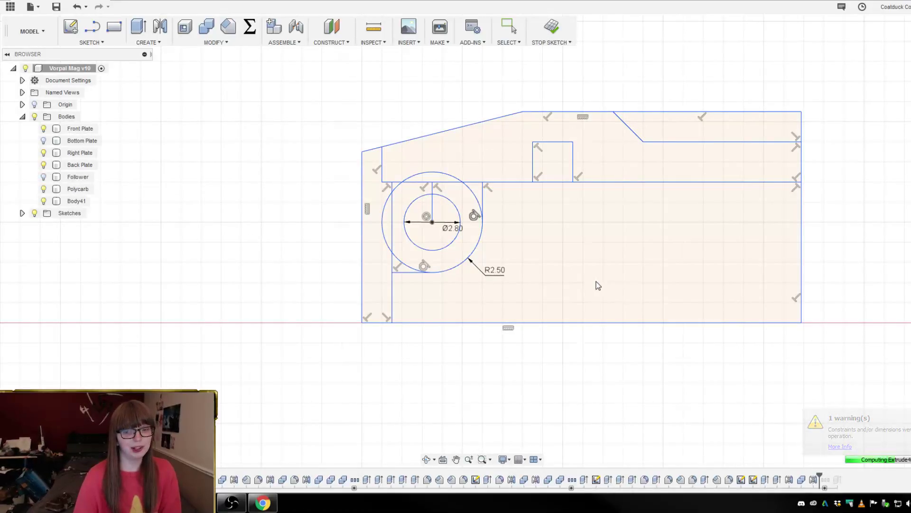
- Hide the Polycarb body and examine the rebuilt magazine's corner joints and screw holes from the end and along its length
mouse_move(597, 290)
shift+middle_down()
mouse_move(612, 309)
mouse_move(702, 294)
mouse_move(699, 303)
mouse_move(678, 301)
shift+middle_up()
key(Escape)
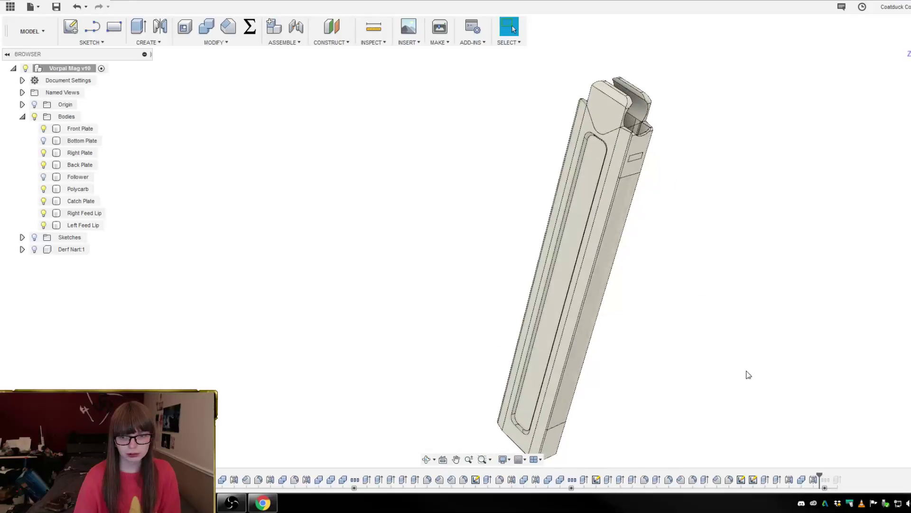
shift+middle_drag(725, 357, 675, 291)
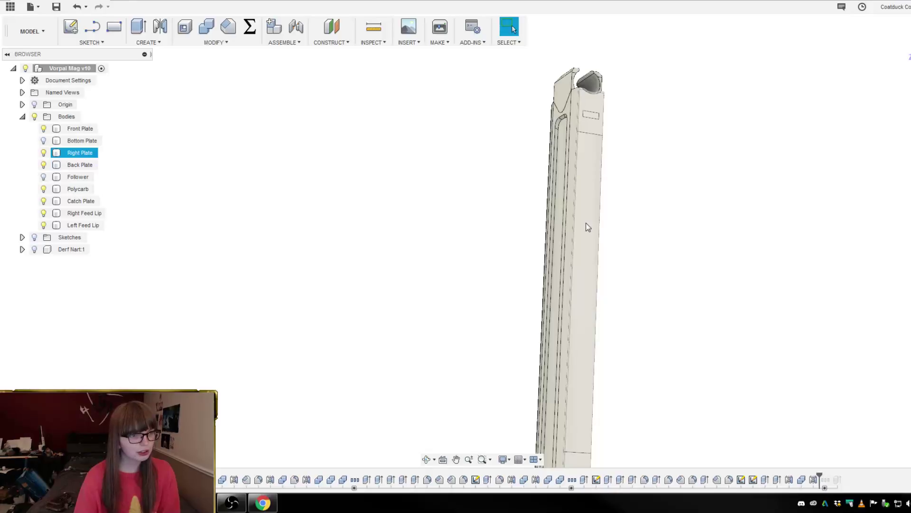
click(43, 189)
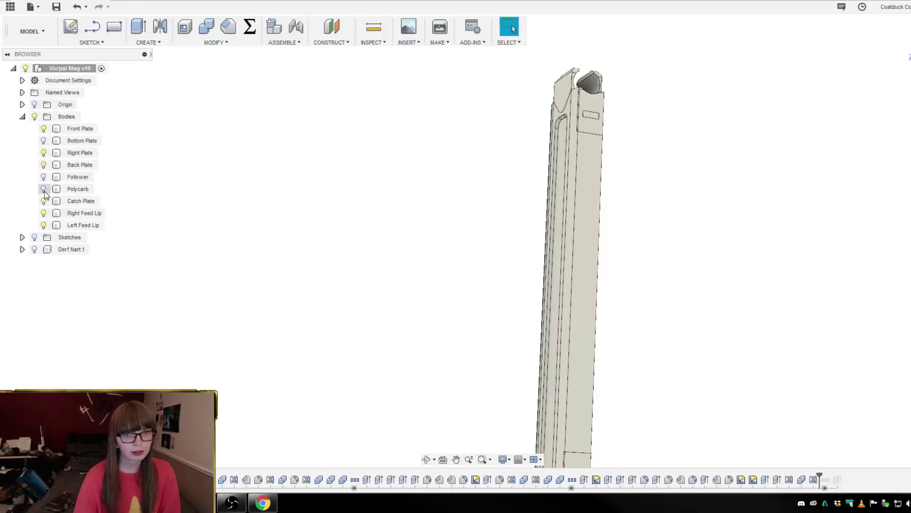
shift+middle_drag(328, 224, 631, 108)
scroll(628, 322, up, 3)
shift+middle_drag(628, 321, 650, 222)
scroll(631, 332, up, 6)
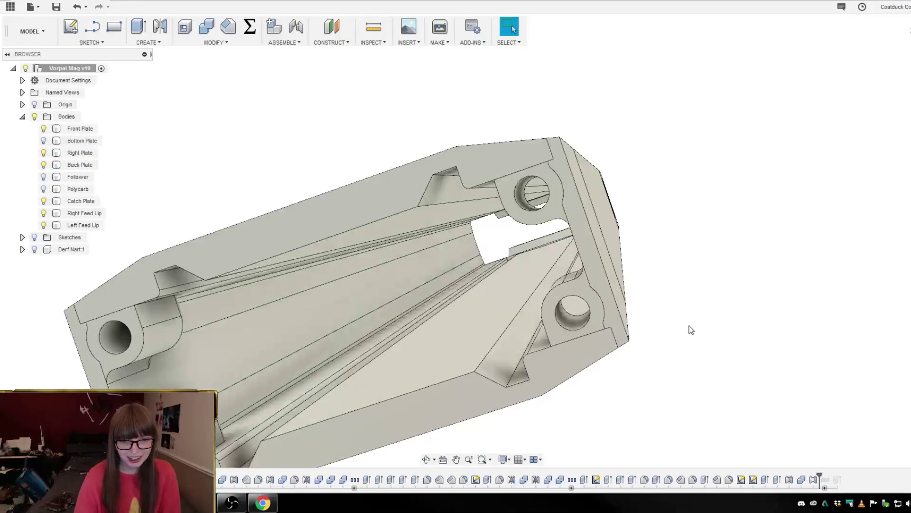
shift+middle_drag(687, 329, 625, 372)
scroll(625, 373, down, 2)
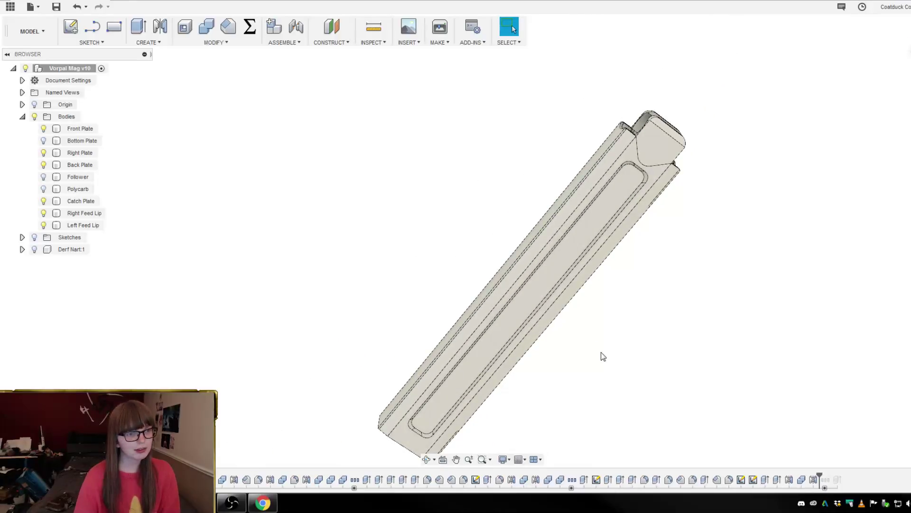
- Isolate the Right Plate to inspect its shape from another side, and unisolate it
right_click(75, 156)
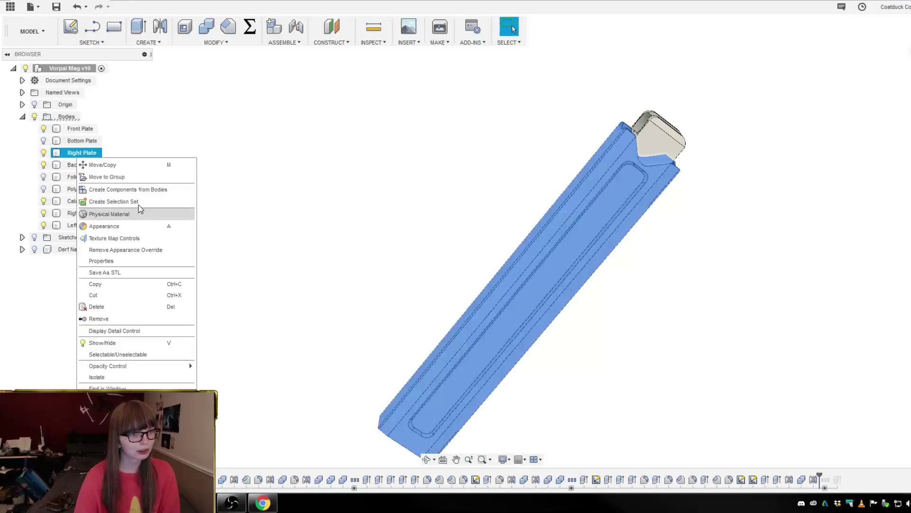
click(123, 376)
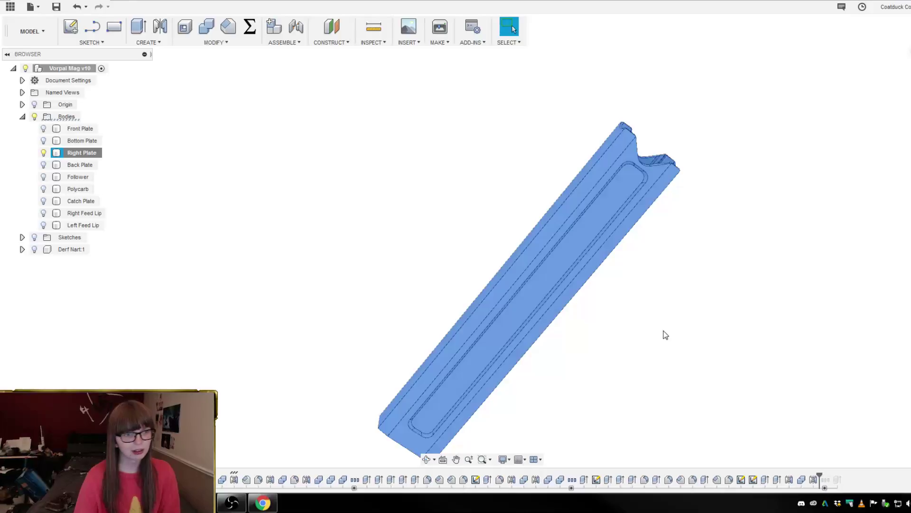
shift+middle_drag(663, 334, 385, 306)
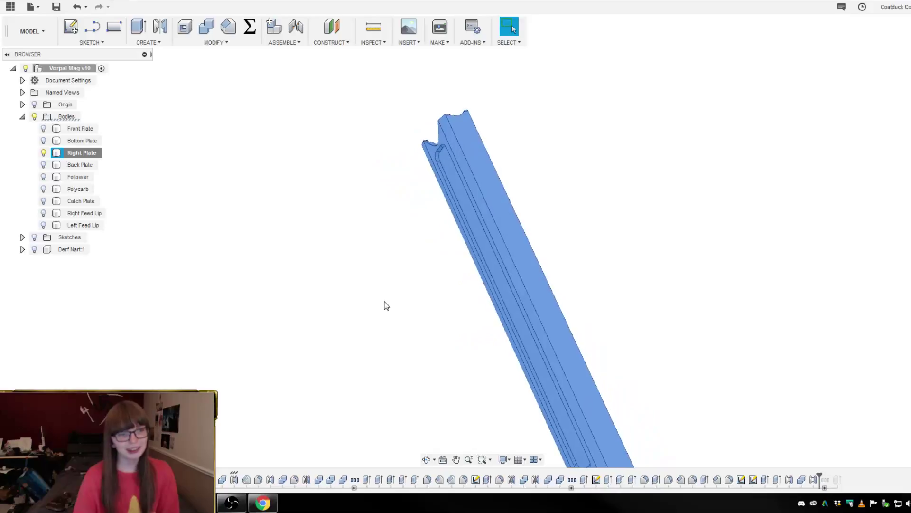
right_click(79, 152)
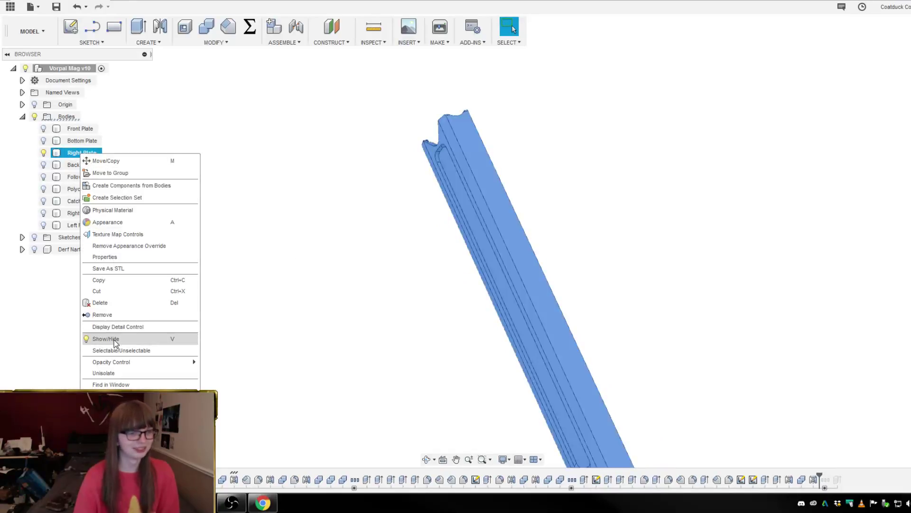
click(119, 370)
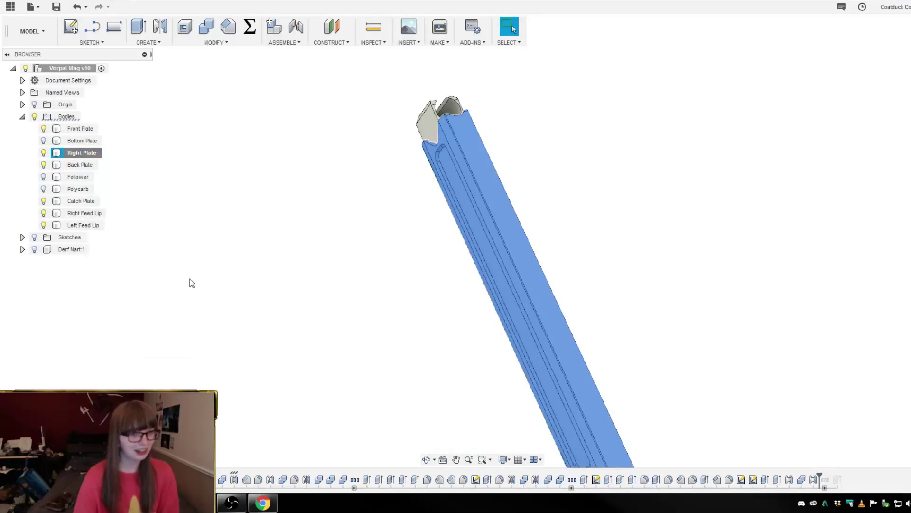
- Hide the Right Plate and examine the remaining back plate, feed lips and catch plate along the magazine's length
click(43, 152)
shift+middle_drag(233, 231, 291, 202)
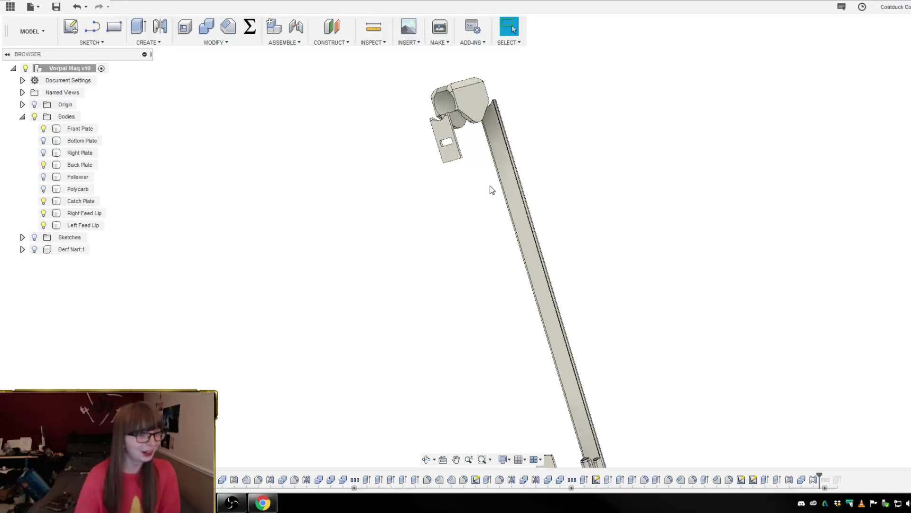
scroll(548, 79, down, 3)
scroll(588, 294, up, 2)
shift+middle_drag(609, 375, 710, 322)
scroll(726, 310, down, 3)
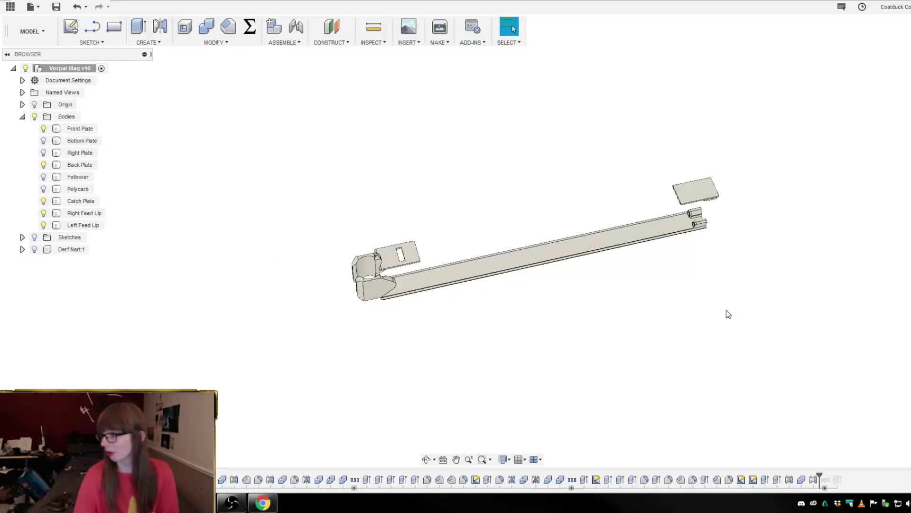
scroll(465, 290, up, 6)
shift+middle_drag(509, 301, 524, 254)
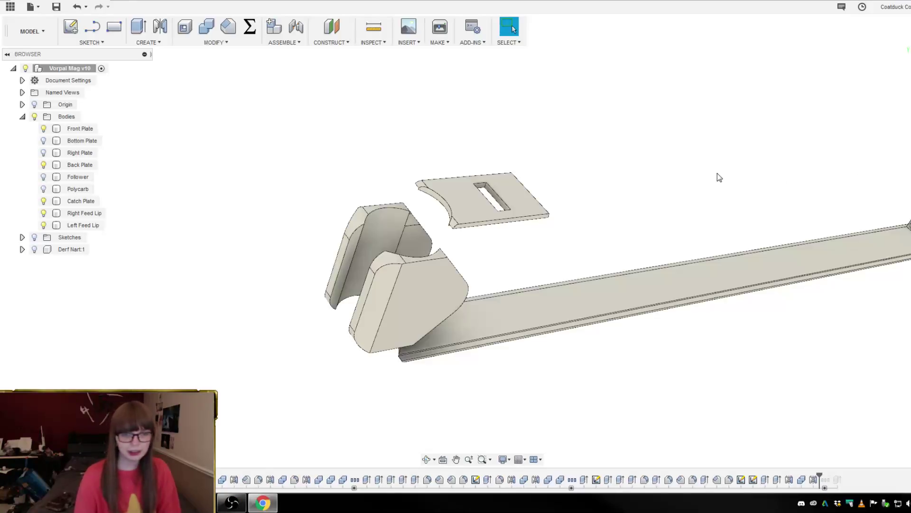
shift+middle_drag(719, 176, 706, 180)
scroll(340, 157, down, 2)
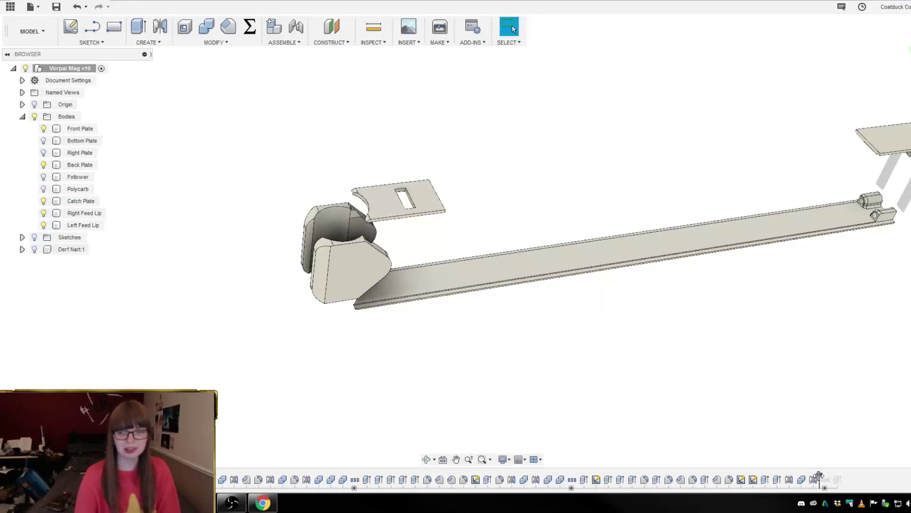
- Show the Follower, Polycarb, Bottom Plate and Right Plate bodies again
mouse_move(817, 475)
mouse_down()
mouse_move(844, 476)
mouse_move(820, 476)
mouse_up()
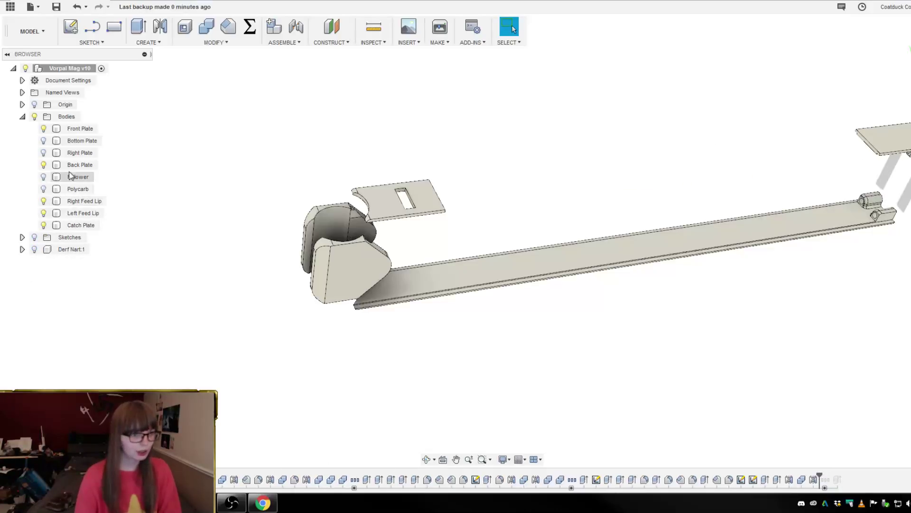
click(43, 177)
click(43, 189)
click(43, 140)
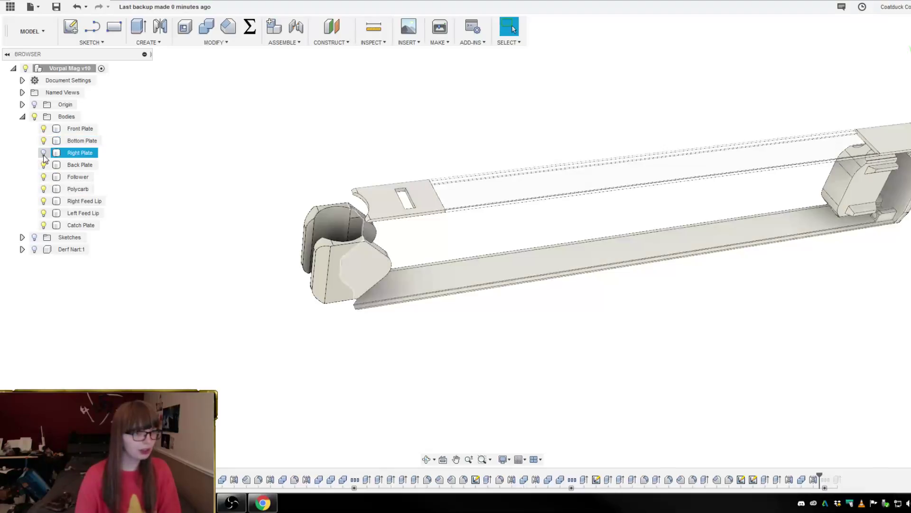
click(43, 152)
click(33, 480)
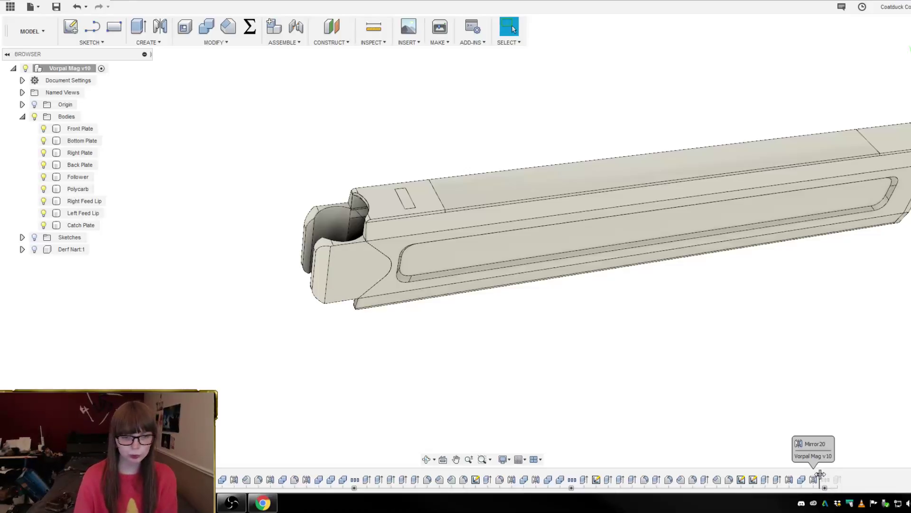
- Roll the timeline back to its start and reopen the magazine's cross-section sketch for editing at the screw-hole corner
drag(821, 474, 218, 478)
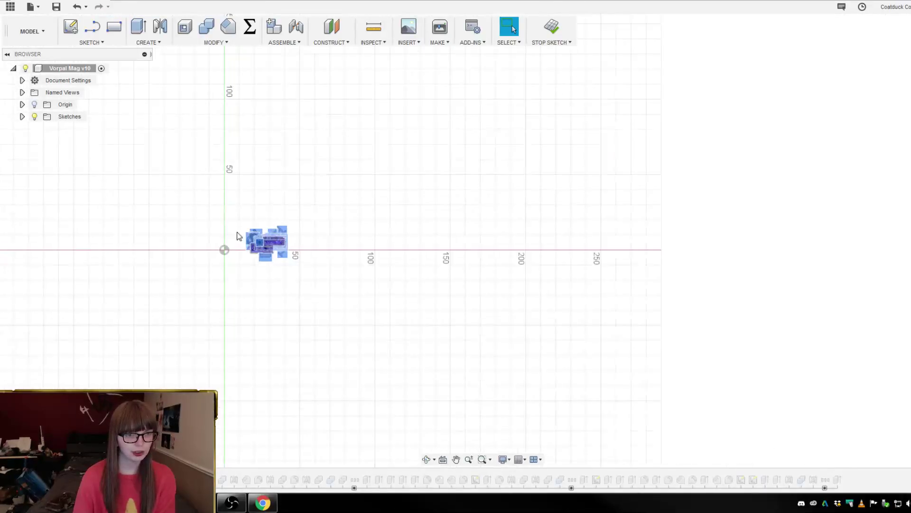
scroll(239, 236, up, 10)
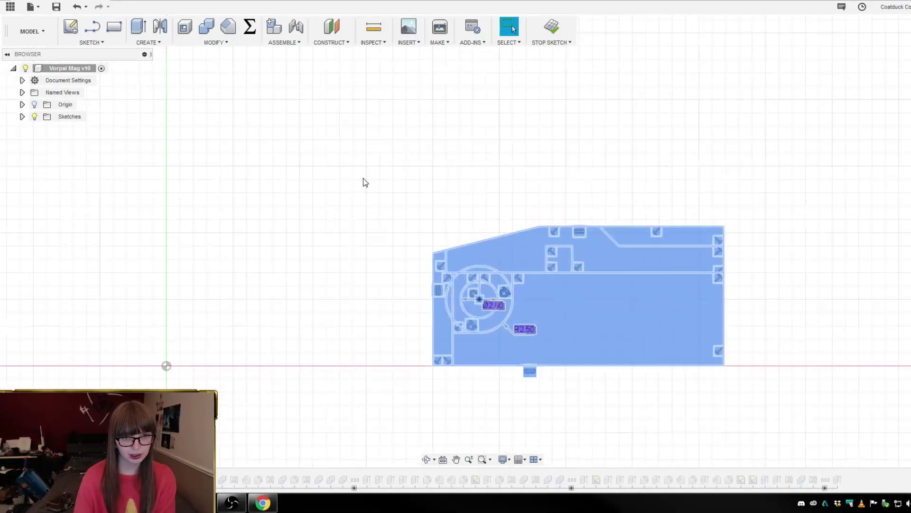
scroll(627, 335, up, 5)
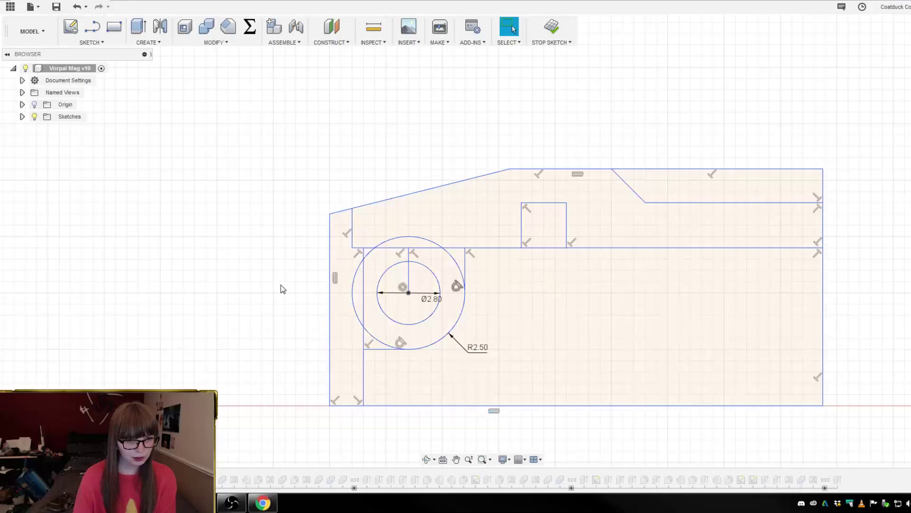
scroll(332, 342, up, 5)
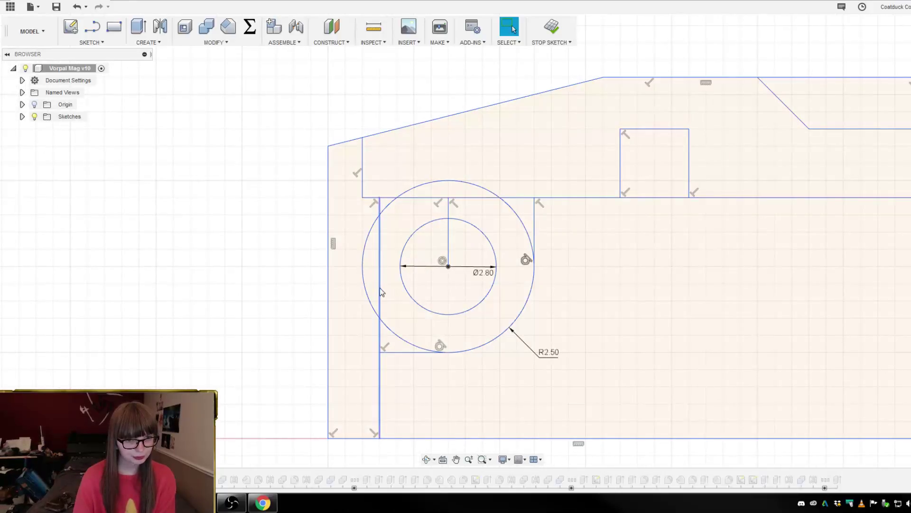
- Dimension the bottom edge of the narrow vertical plate profile and set its thickness to 2 mm
click(358, 442)
right_click(359, 444)
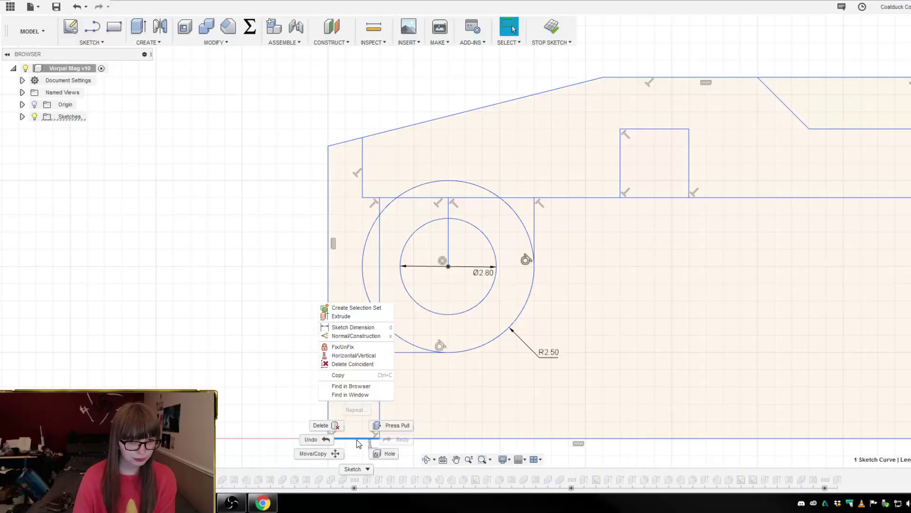
click(354, 327)
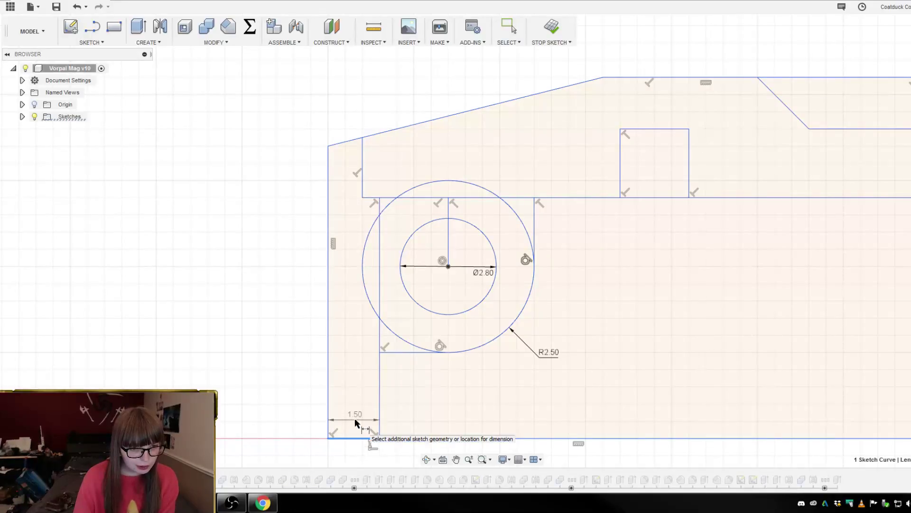
click(360, 418)
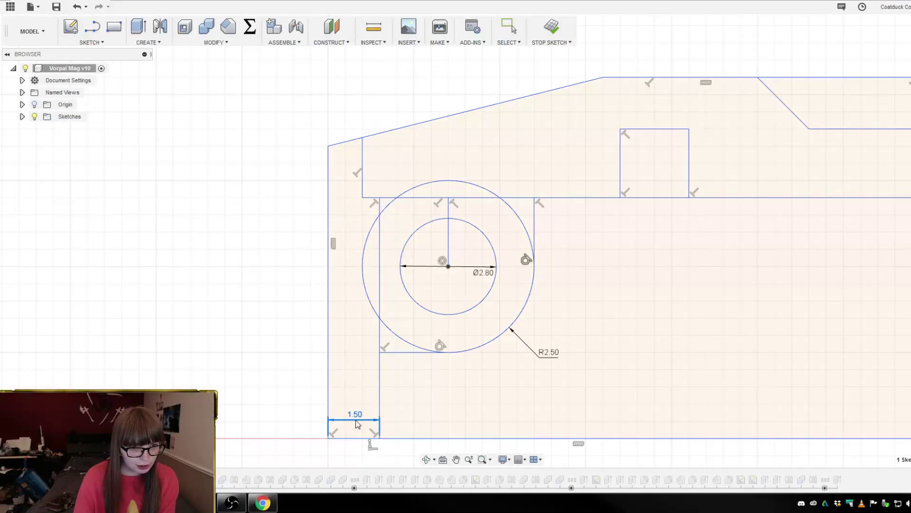
text(2)
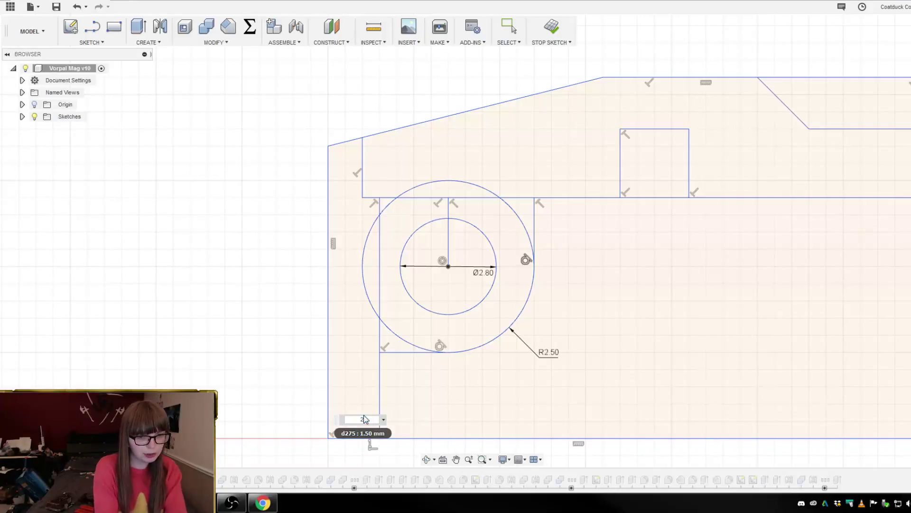
key(Return)
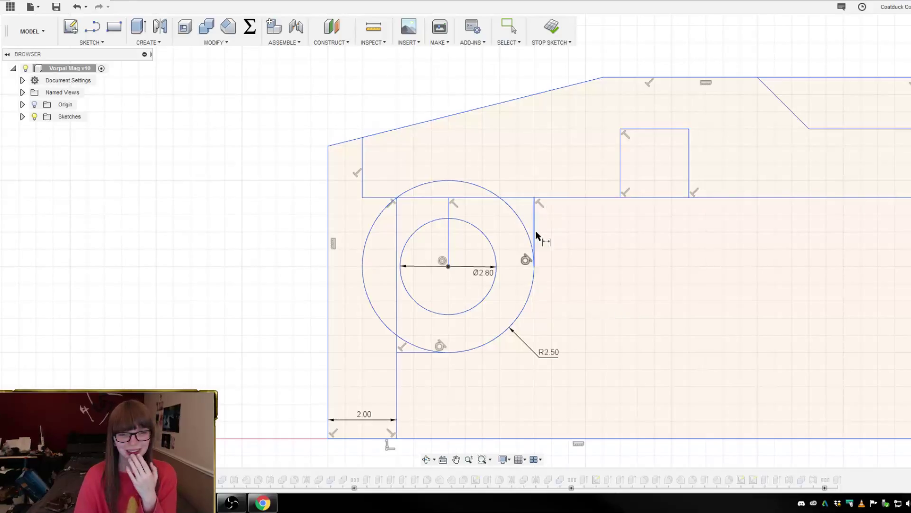
- Finish the cross-section sketch, make the Sketches folder visible and expand it to list Sketch1
scroll(489, 197, down, 2)
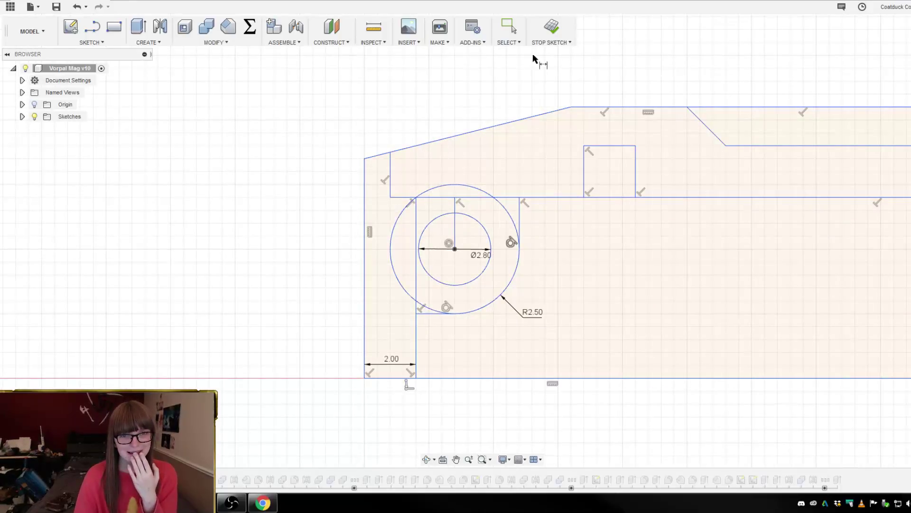
click(551, 35)
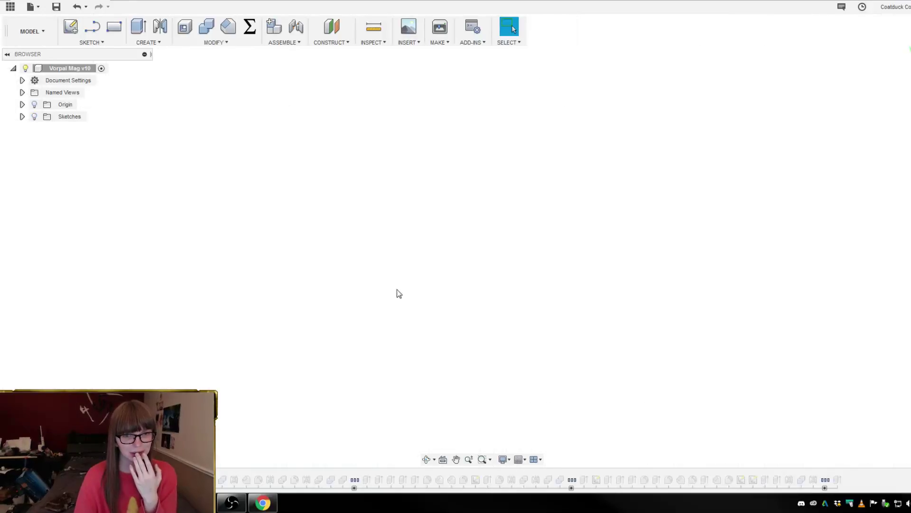
click(34, 117)
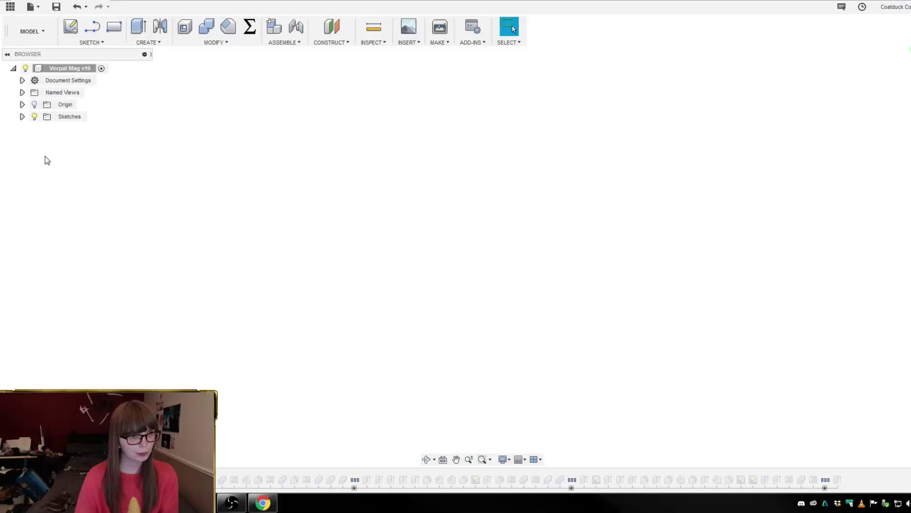
click(22, 116)
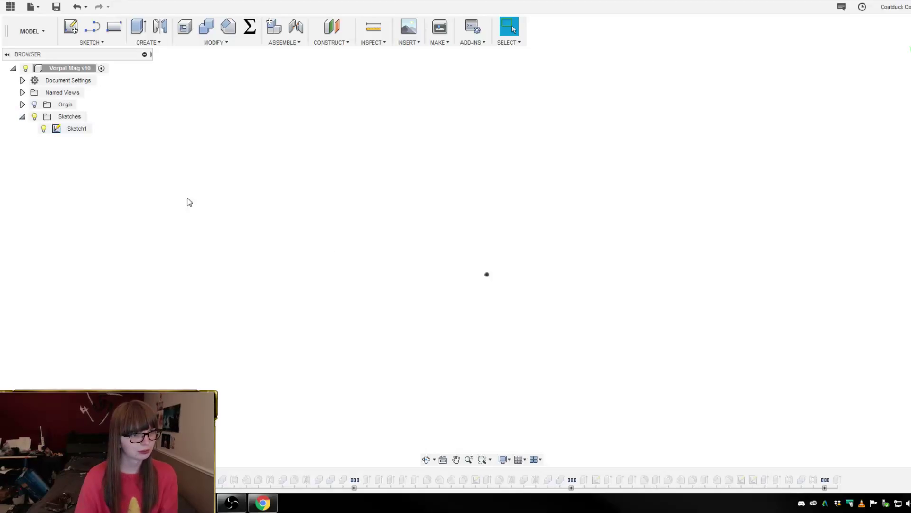
- Advance the timeline past the first extrusion to rebuild the Front Plate body above the cross-section sketch
shift+middle_drag(459, 267, 508, 264)
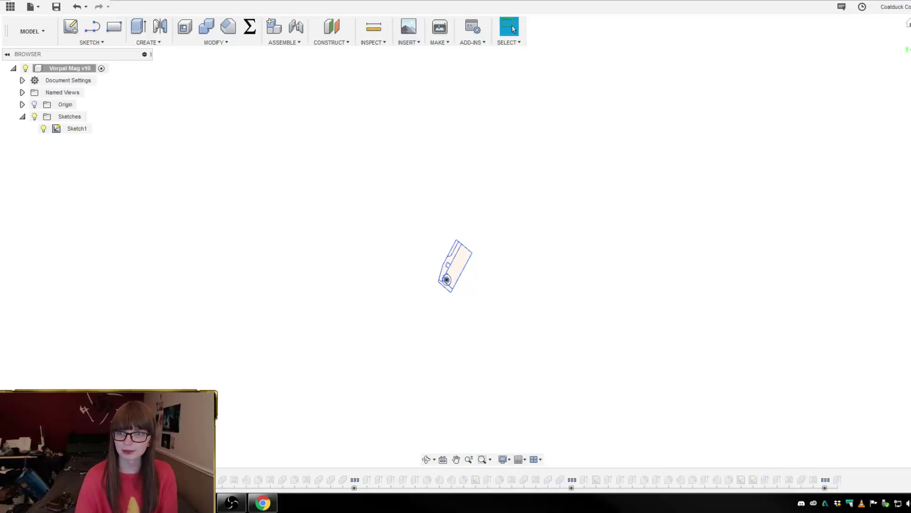
click(910, 52)
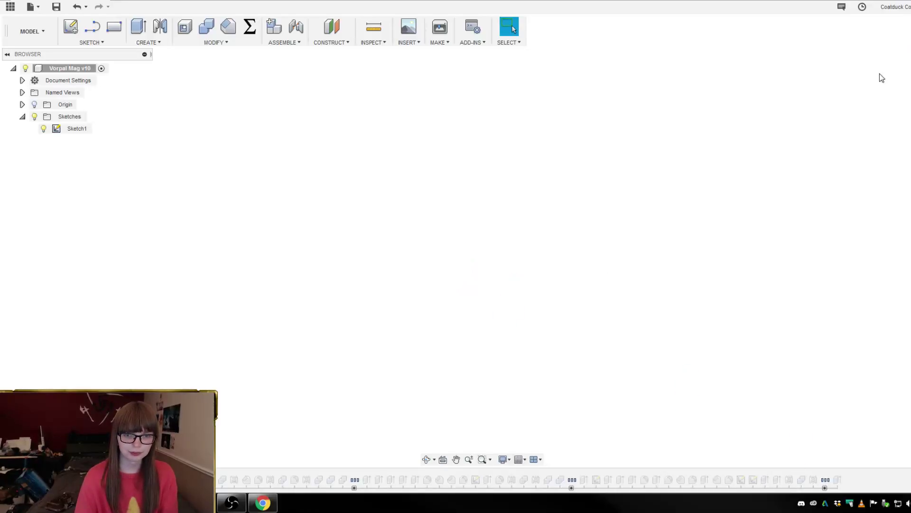
scroll(456, 178, down, 3)
scroll(455, 175, down, 3)
scroll(630, 359, up, 4)
scroll(550, 176, up, 2)
scroll(482, 118, up, 2)
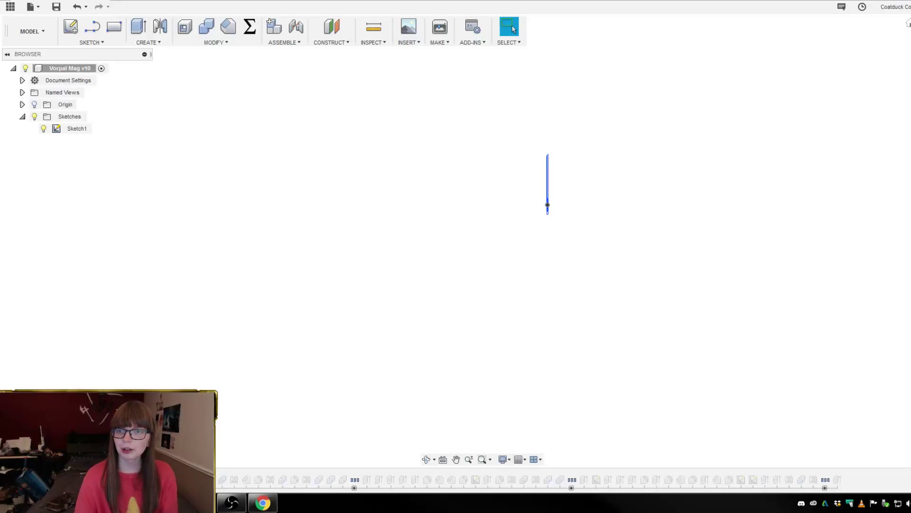
click(910, 33)
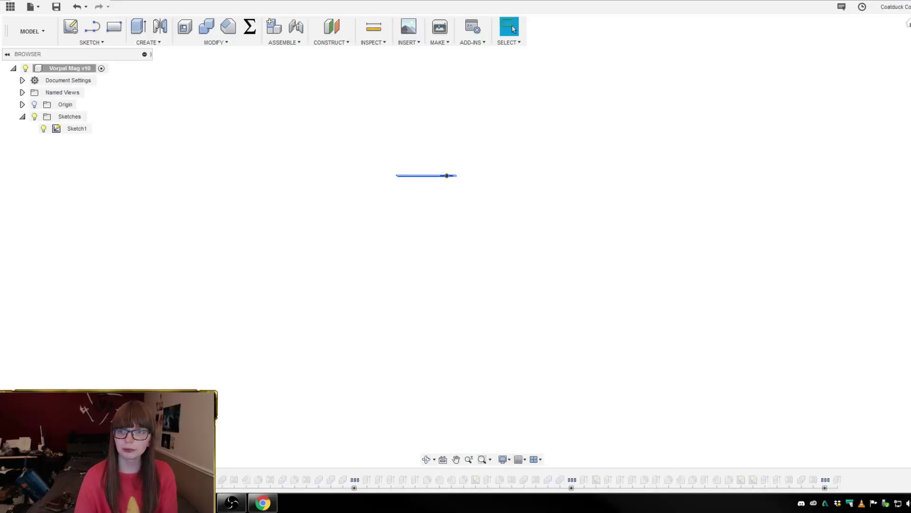
click(910, 33)
click(910, 33)
scroll(543, 257, down, 1)
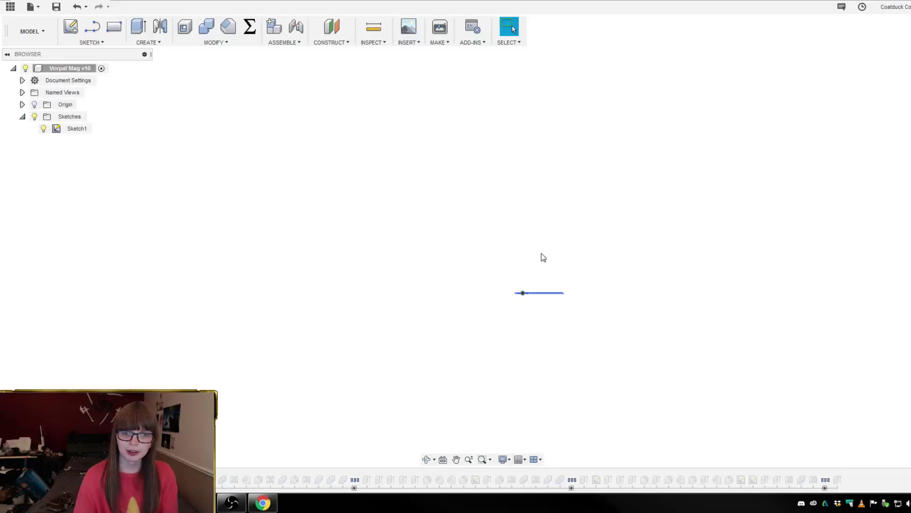
shift+middle_drag(542, 255, 549, 252)
scroll(561, 295, up, 3)
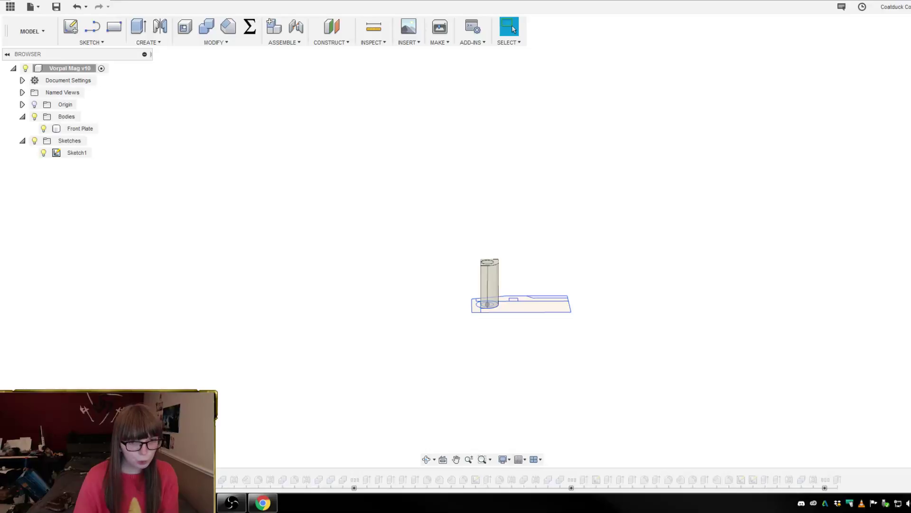
- Advance the timeline past the second extrusion and show Body1 together with the Front Plate
shift+middle_drag(304, 342, 452, 343)
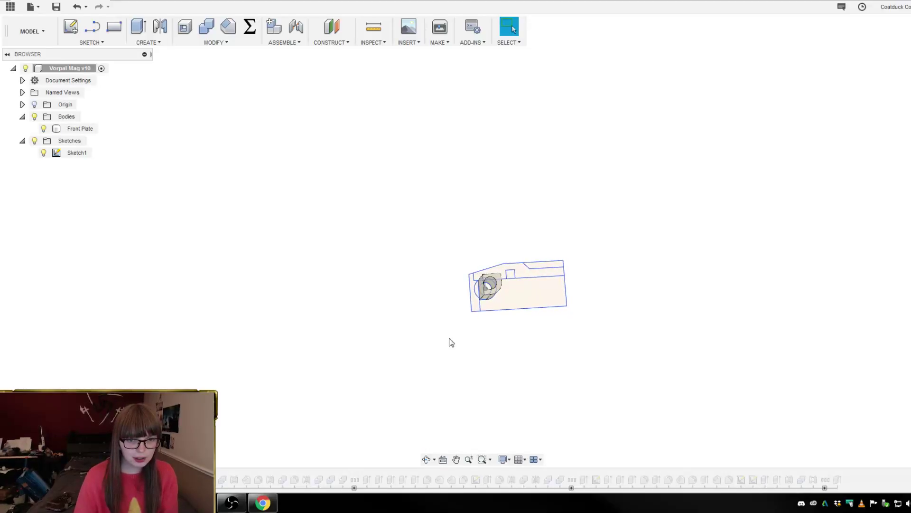
scroll(451, 343, up, 2)
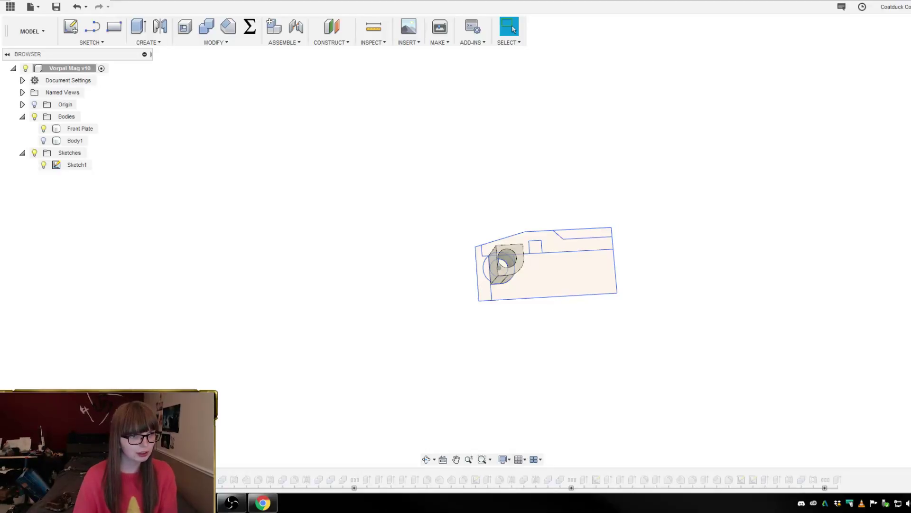
shift+middle_drag(482, 387, 338, 343)
scroll(411, 362, down, 6)
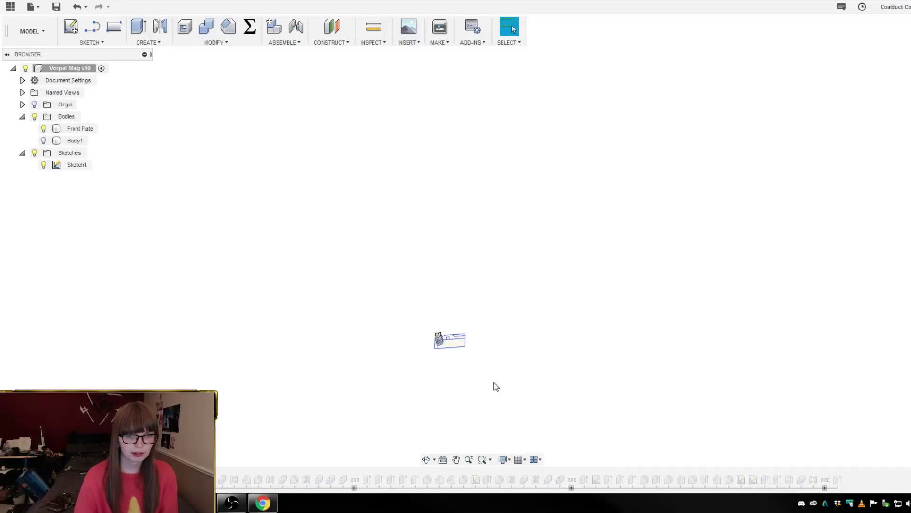
scroll(454, 370, up, 8)
shift+middle_drag(402, 304, 407, 327)
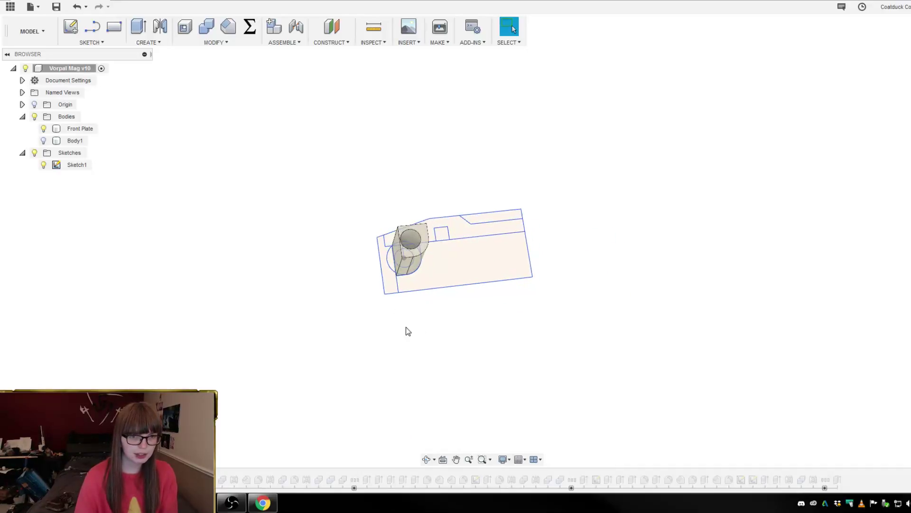
click(43, 141)
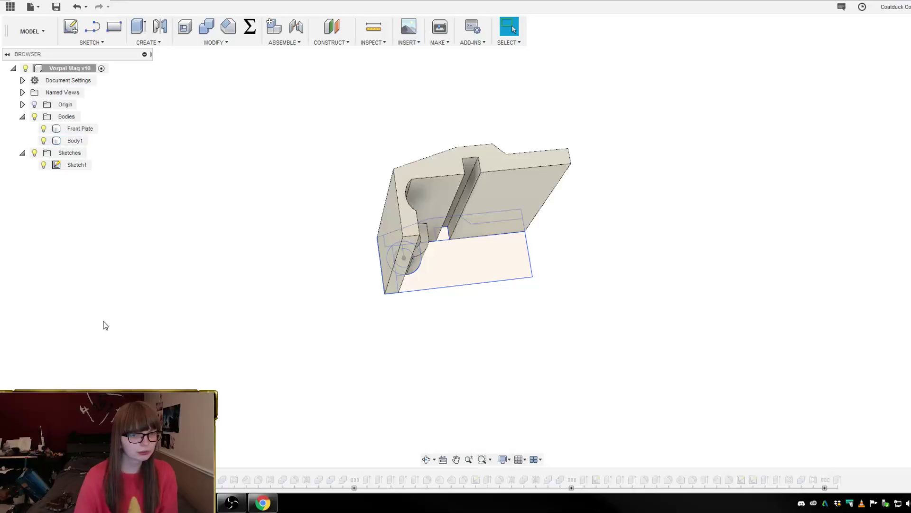
mouse_move(207, 368)
shift+middle_down()
mouse_move(193, 356)
mouse_move(189, 366)
mouse_move(201, 374)
shift+middle_up()
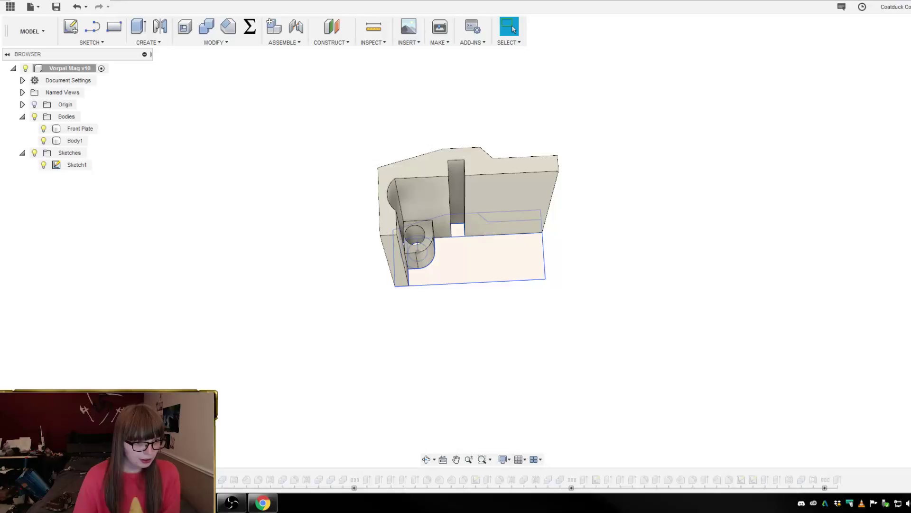
- Compare the model before and after the Body1 extrusion, examining the fit around the screw-hole post
key(ctrl+z)
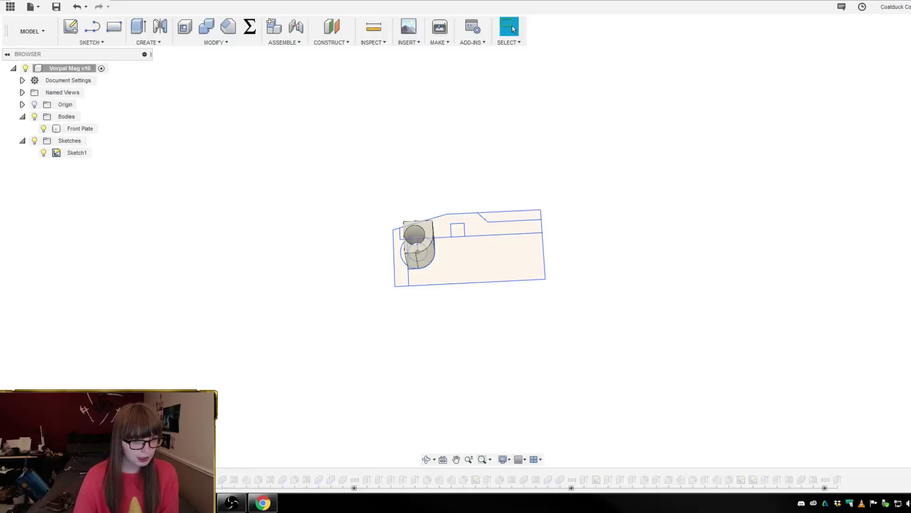
key(ctrl+y)
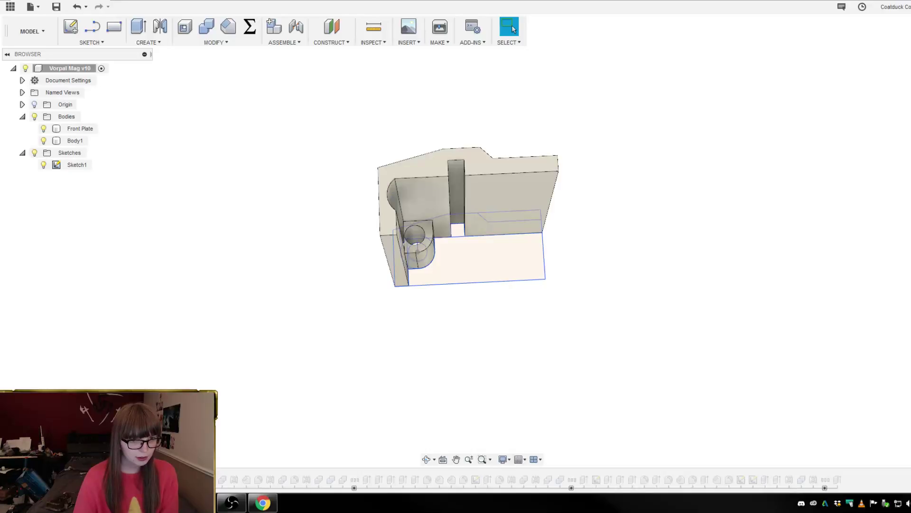
shift+middle_drag(280, 378, 297, 386)
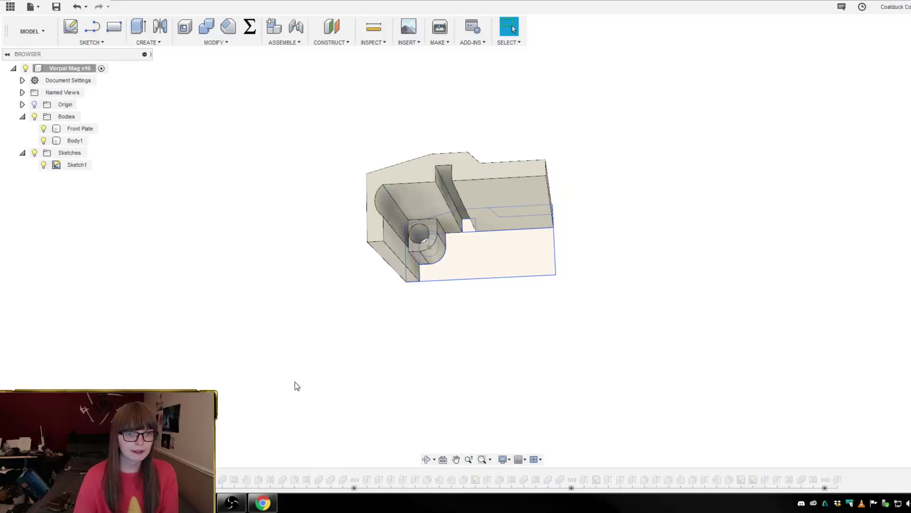
scroll(449, 332, down, 1)
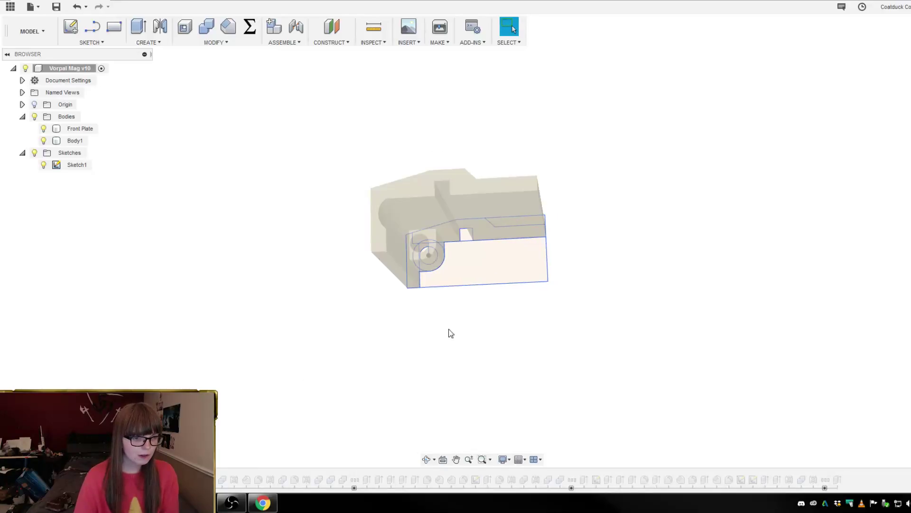
scroll(444, 188, up, 2)
- Try to limit the Body1 extrusion to the narrow vertical plate profile plus the sliver beside the screw hole, keeping the 30 mm distance
click(78, 479)
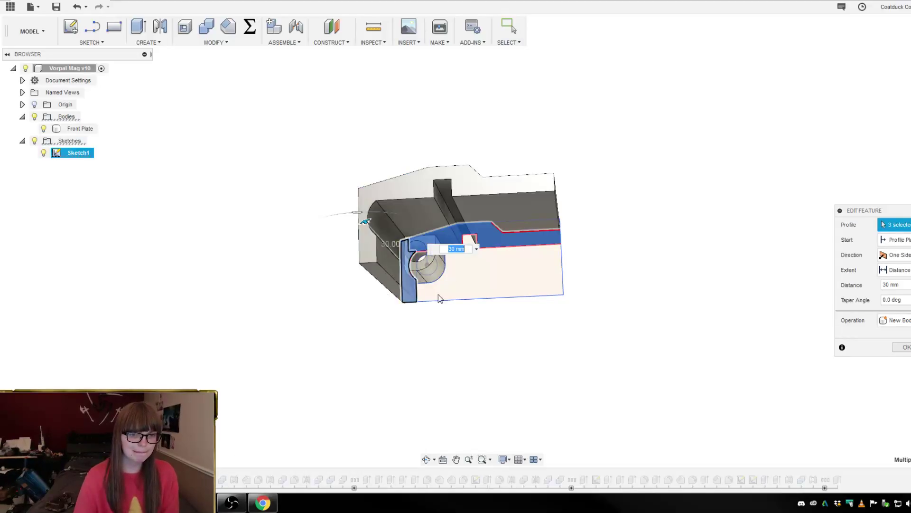
mouse_move(439, 298)
shift+middle_down()
mouse_move(437, 222)
mouse_move(426, 269)
mouse_move(394, 294)
shift+middle_up()
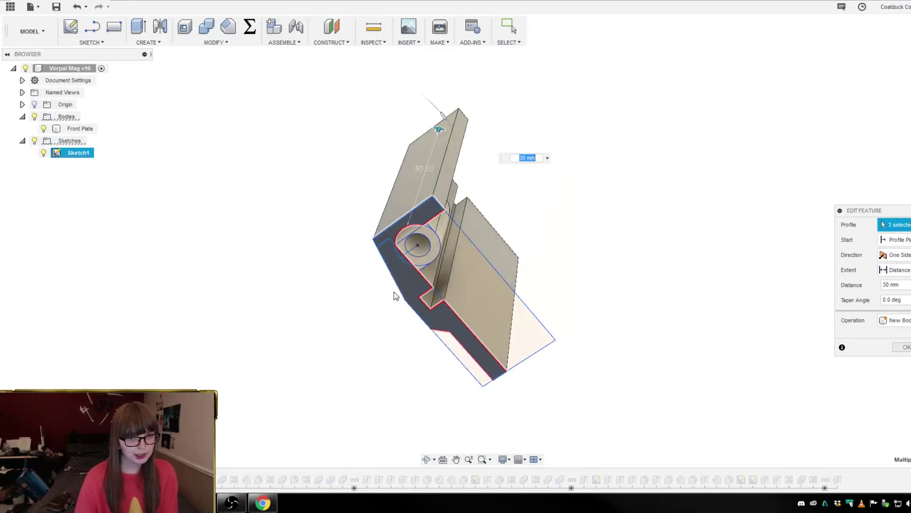
click(408, 269)
scroll(404, 253, up, 2)
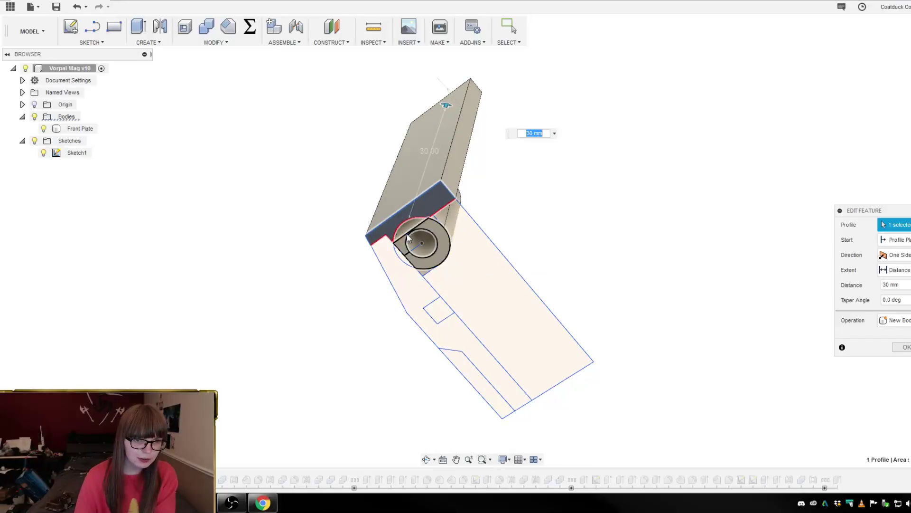
click(408, 238)
mouse_move(565, 297)
shift+middle_down()
mouse_move(610, 317)
mouse_move(577, 355)
mouse_move(507, 375)
mouse_move(523, 377)
shift+middle_up()
key(Return)
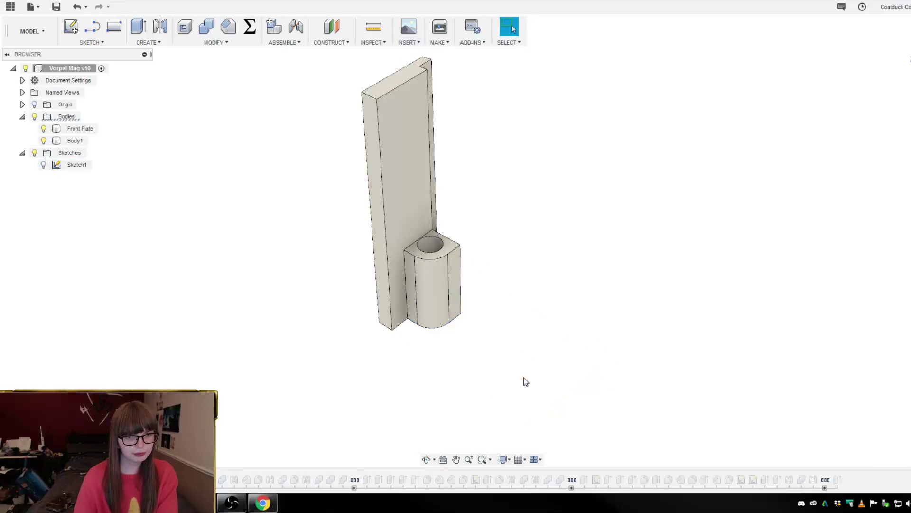
- Examine the narrow plate and the next rebuilt body, and undo the profile change to the Body1 extrusion
shift+middle_drag(413, 361, 420, 361)
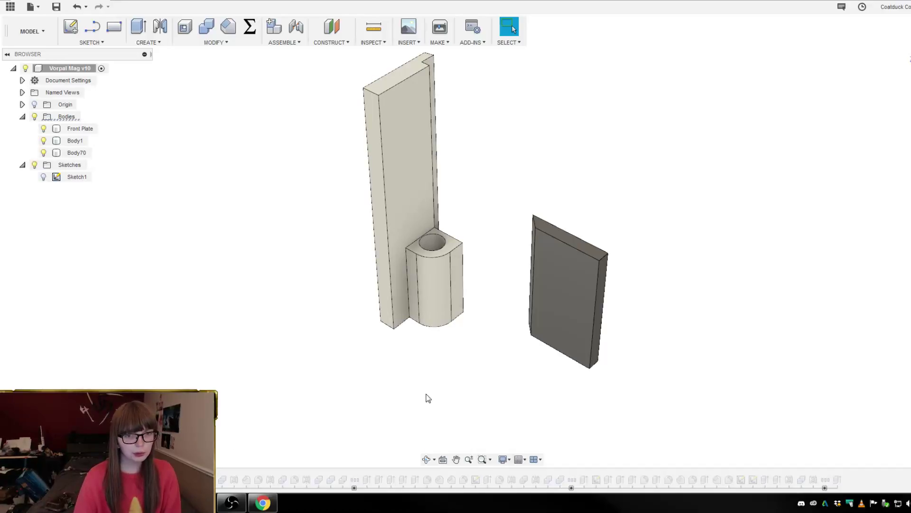
shift+middle_drag(428, 398, 425, 436)
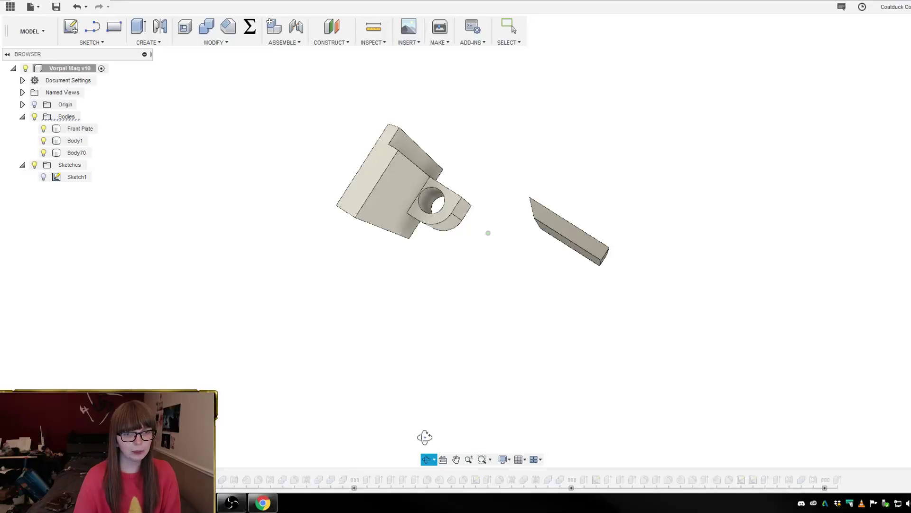
shift+middle_drag(425, 437, 427, 434)
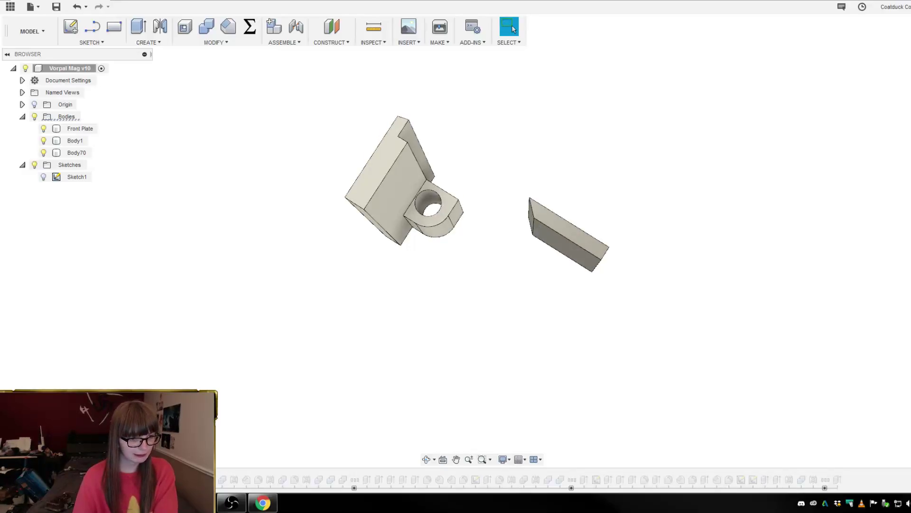
key(ctrl+z)
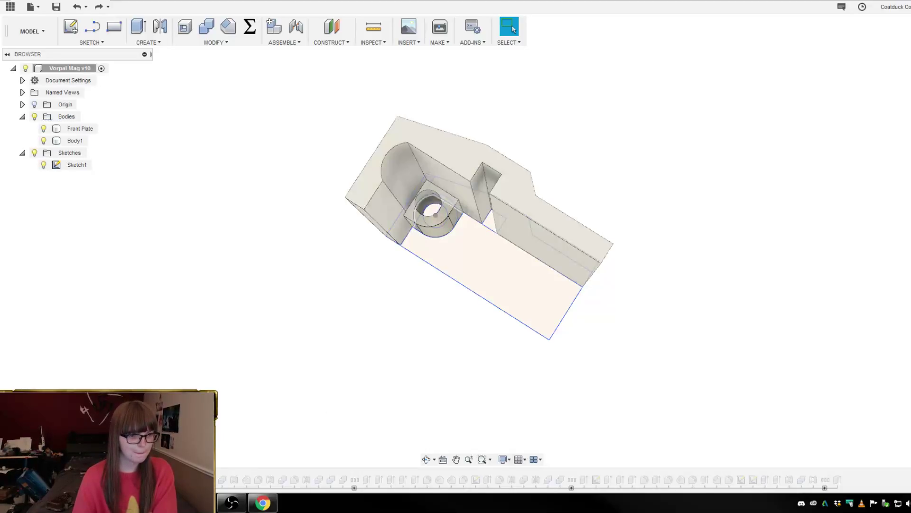
mouse_move(352, 411)
shift+middle_down()
mouse_move(383, 335)
mouse_move(332, 360)
mouse_move(258, 374)
mouse_move(218, 407)
mouse_move(219, 444)
shift+middle_up()
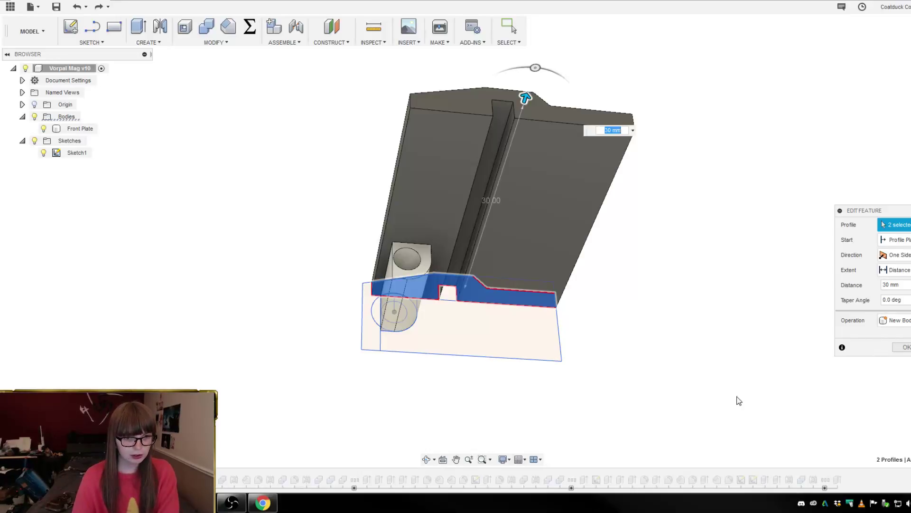
key(Return)
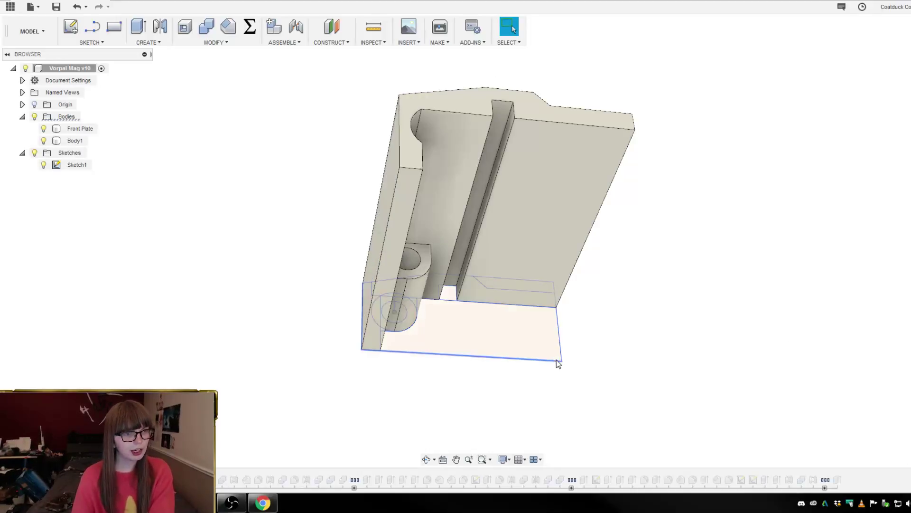
mouse_move(661, 368)
shift+middle_down()
mouse_move(647, 372)
mouse_move(655, 360)
mouse_move(655, 384)
shift+middle_up()
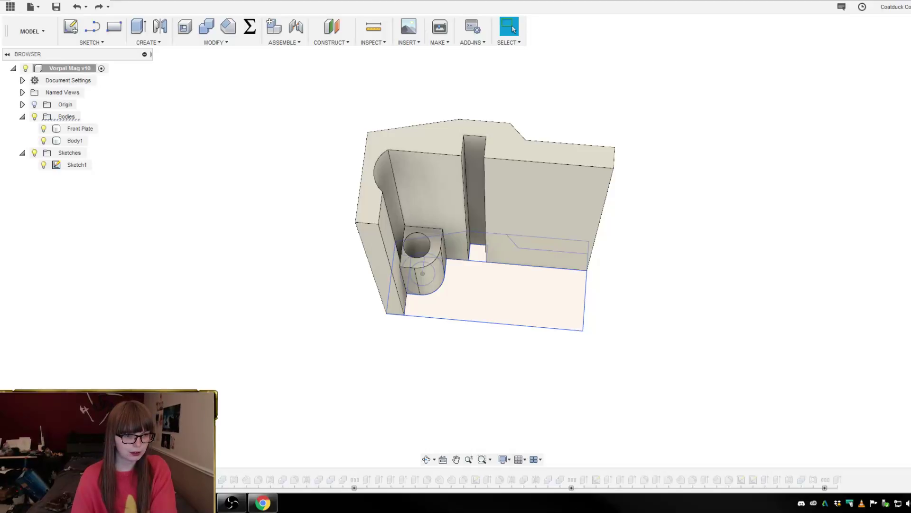
- Reduce the Body1 extrusion to the two wide plate profiles, leaving out the narrow wall profile, and hide the Front Plate
double_click(89, 479)
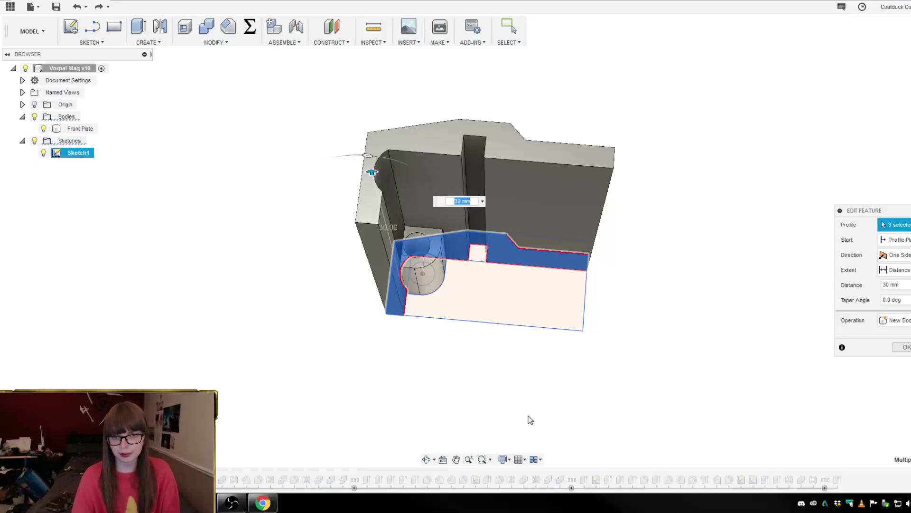
shift+middle_drag(530, 419, 469, 190)
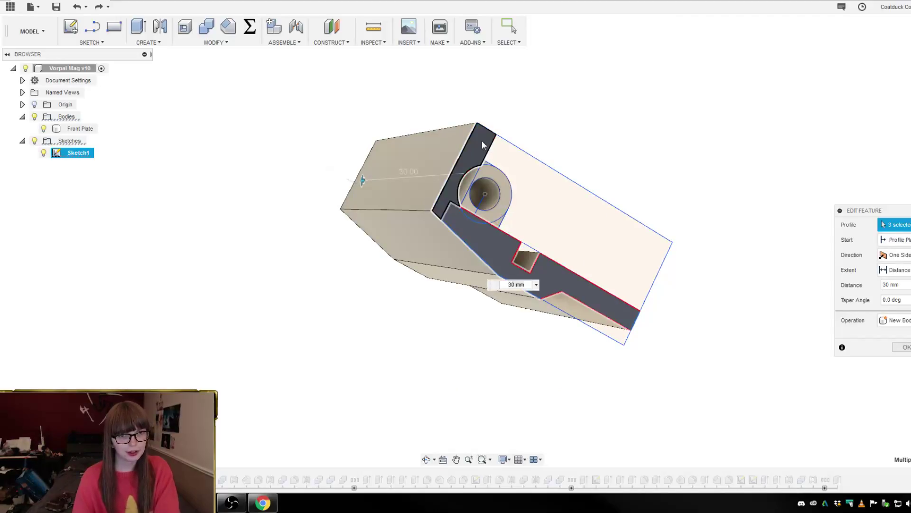
shift+middle_drag(686, 175, 631, 274)
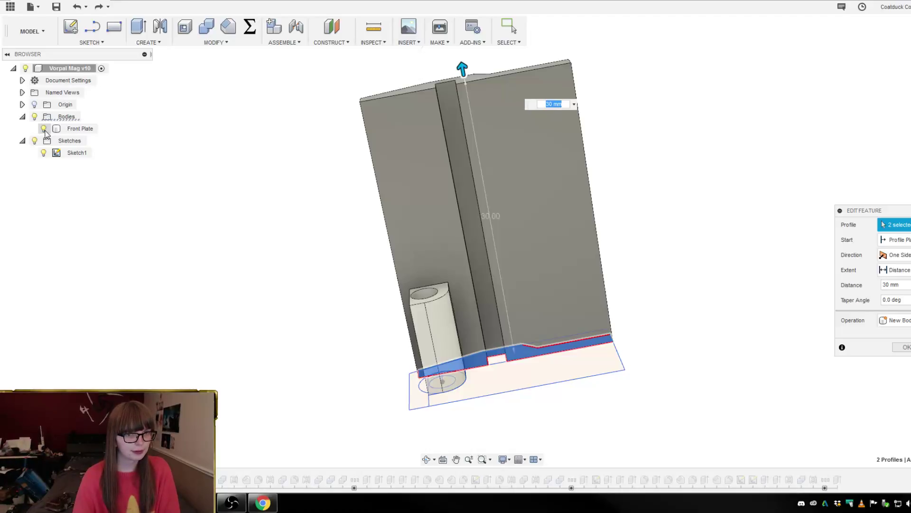
click(44, 129)
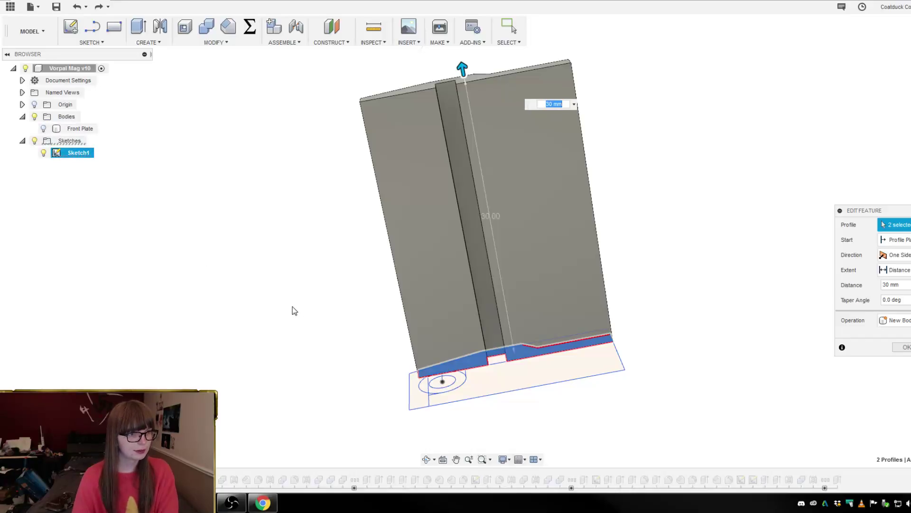
key(Return)
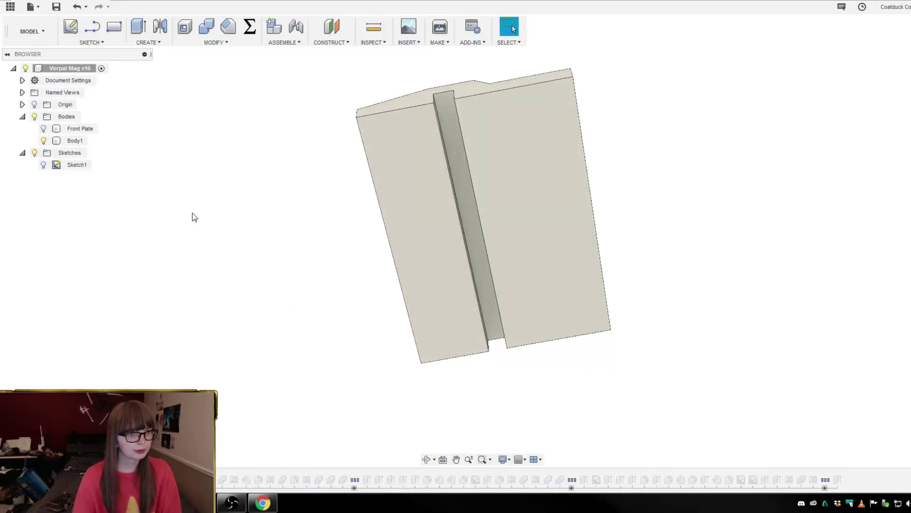
- Show the Front Plate again and compare it with Body1 by switching each body's visibility
click(44, 128)
shift+middle_drag(206, 246, 280, 278)
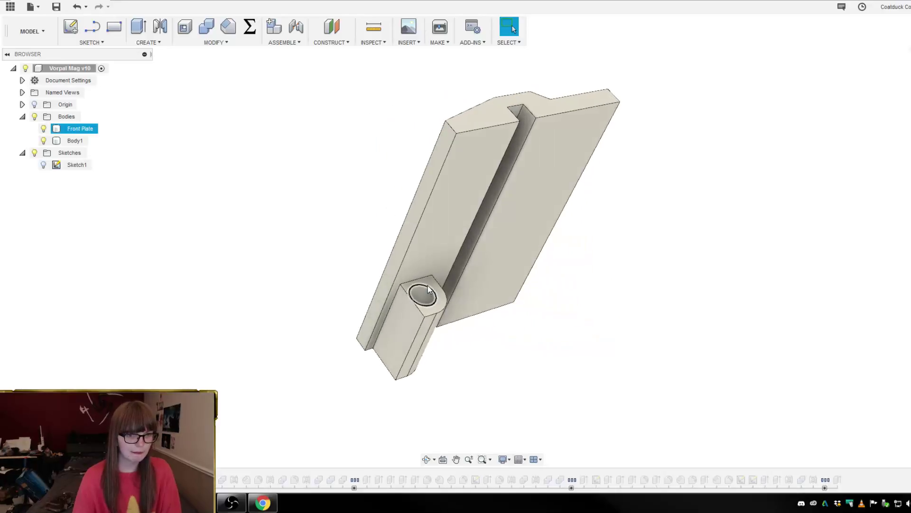
click(43, 141)
click(43, 141)
click(43, 128)
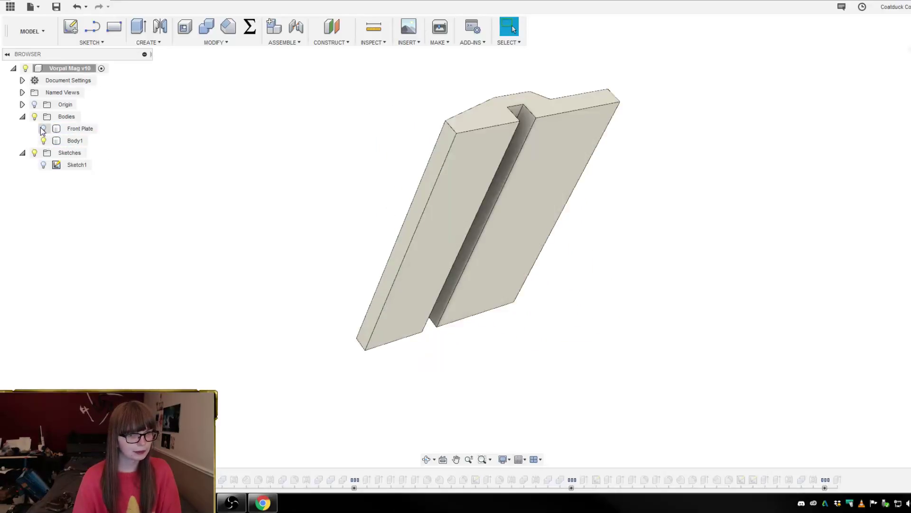
click(43, 129)
- Advance the timeline until the Bottom Plate is rebuilt, examining the corner joint from inside and outside
shift+middle_drag(221, 216, 234, 230)
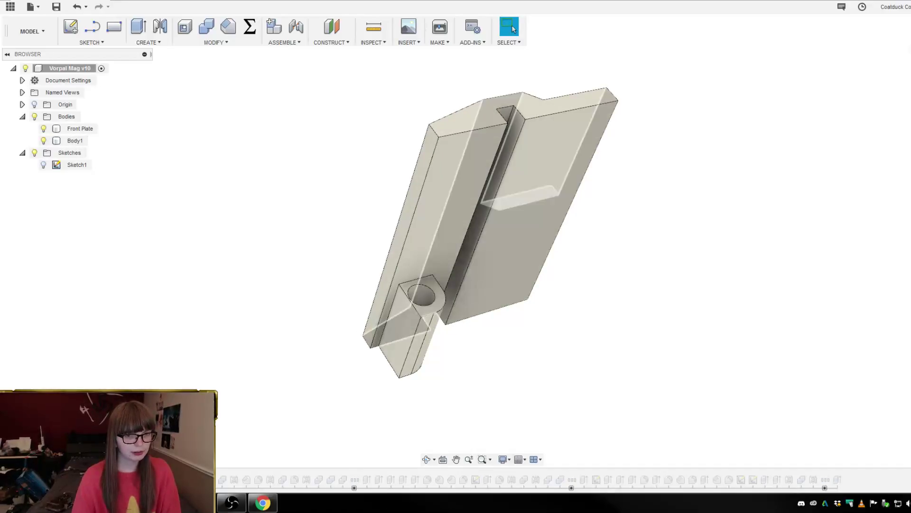
shift+middle_drag(306, 348, 361, 375)
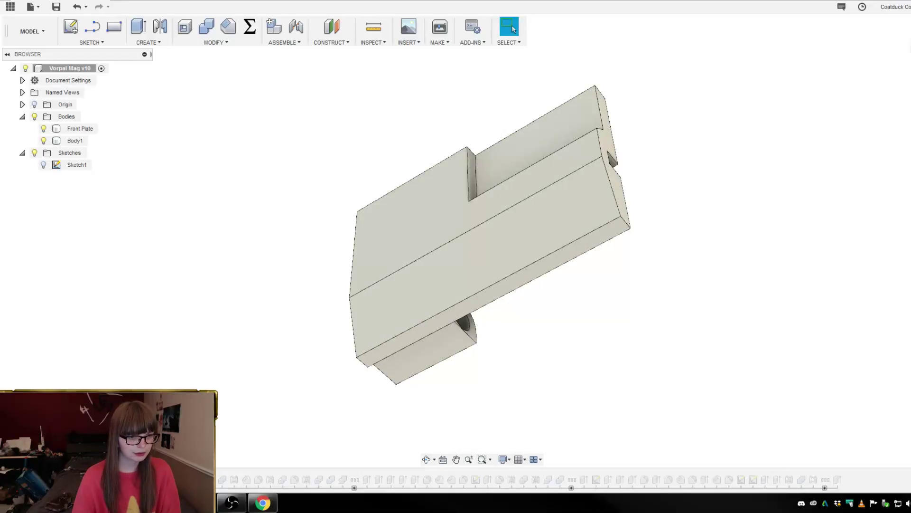
shift+middle_drag(275, 375, 427, 350)
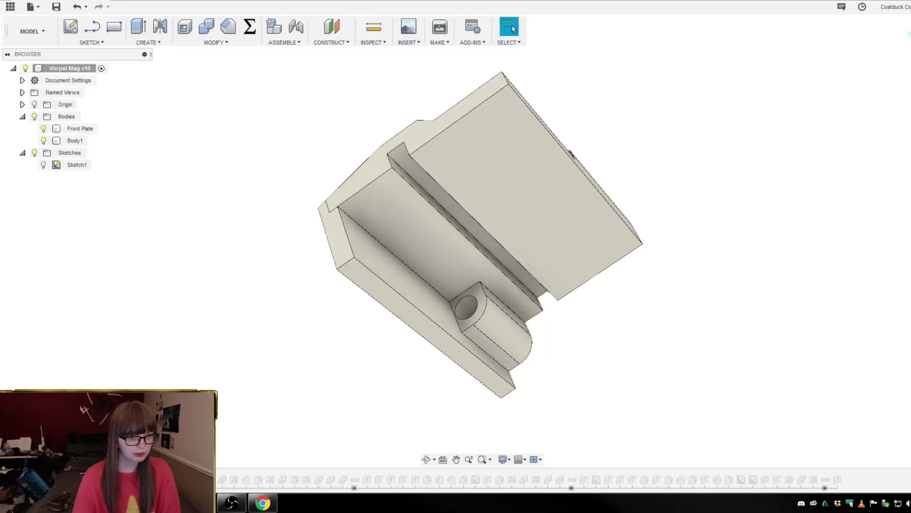
key(ctrl+z)
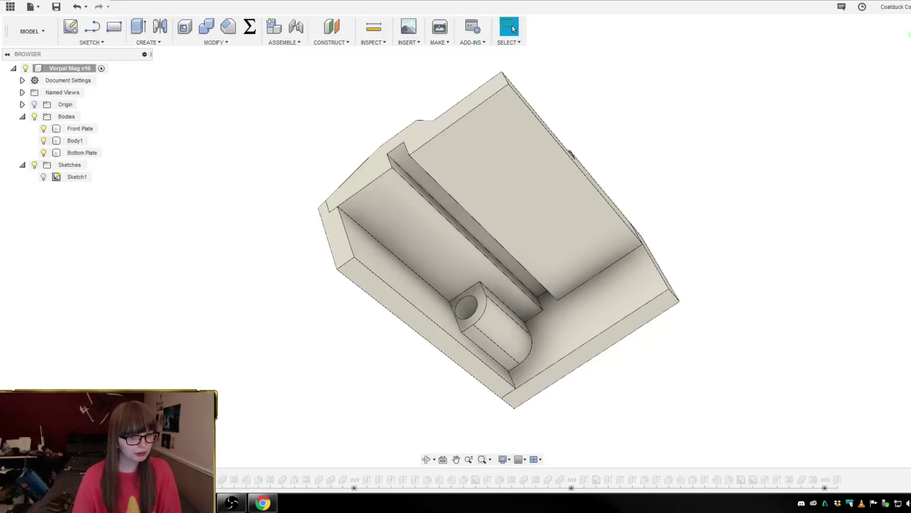
shift+middle_drag(323, 395, 349, 385)
drag(359, 377, 480, 372)
key(Escape)
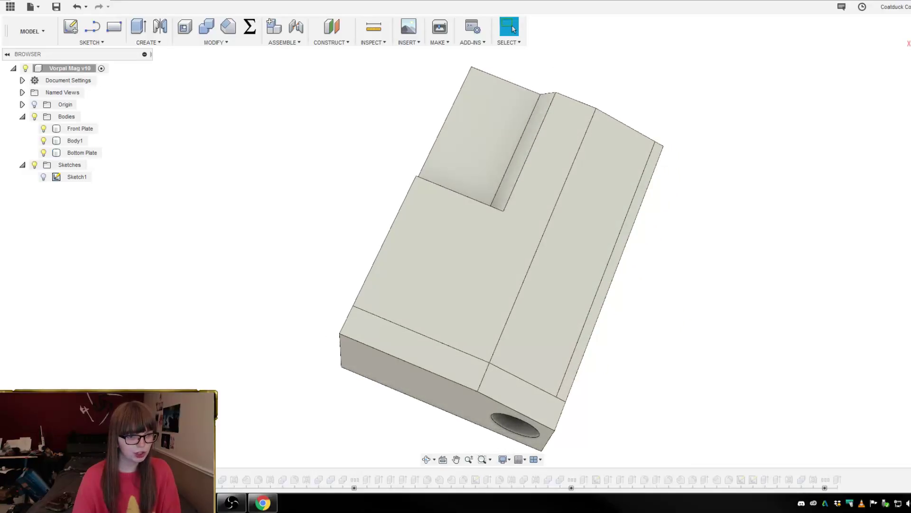
- Inspect the settings of the screw-hole cut in the Bottom Plate and close them without changes
double_click(187, 479)
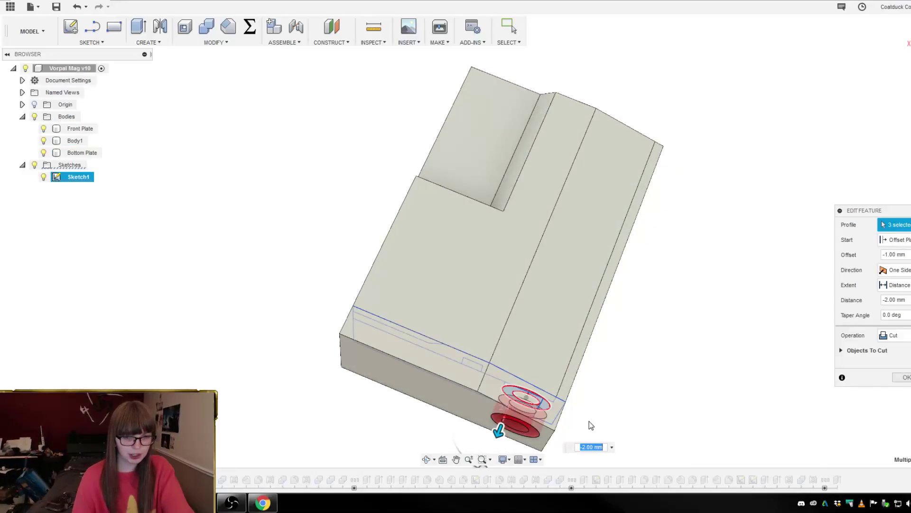
key(Escape)
shift+middle_drag(608, 407, 613, 377)
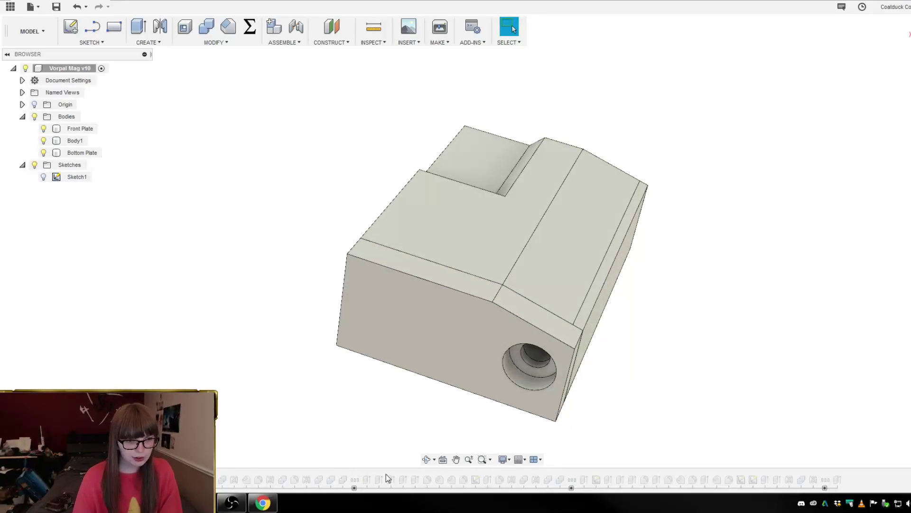
- Advance the timeline through the next edge features and examine the slot, the screw-hole post and the outer cutout
shift+middle_drag(647, 402, 421, 437)
double_click(204, 480)
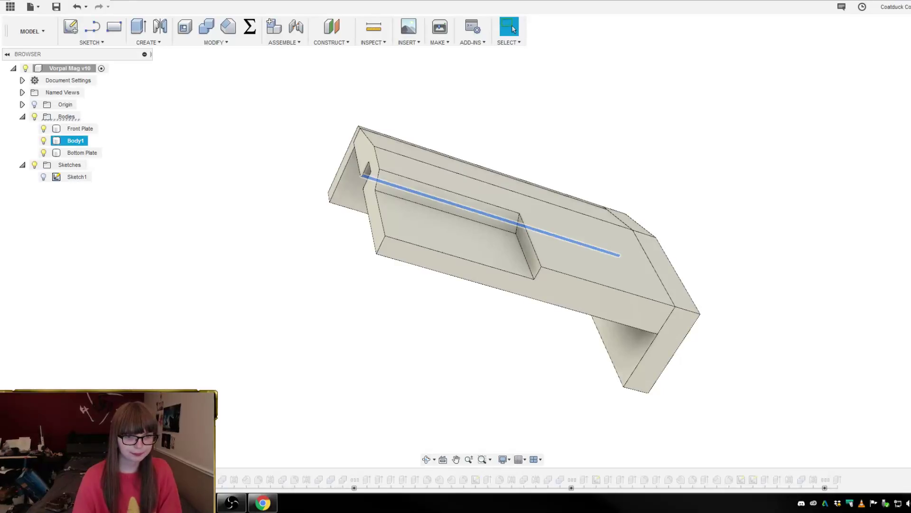
shift+middle_drag(344, 373, 395, 357)
key(Escape)
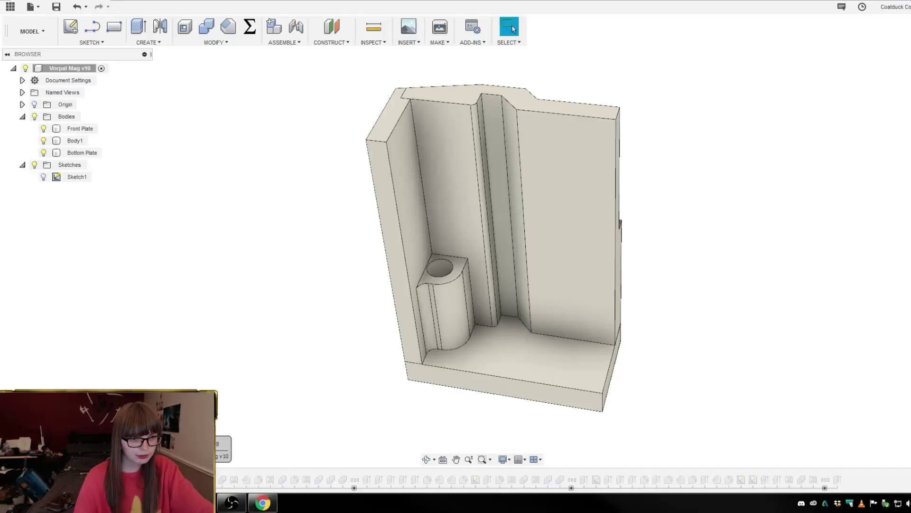
shift+middle_drag(411, 427, 371, 445)
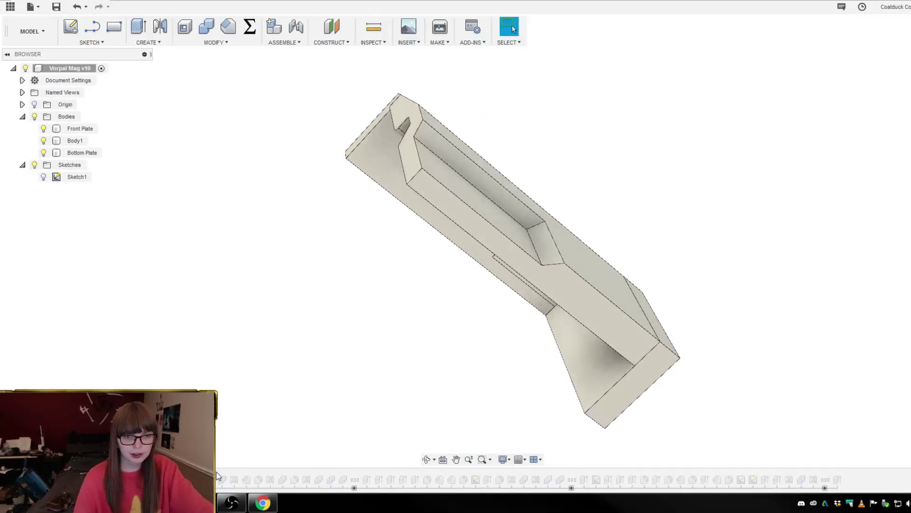
- Advance the timeline to just before Mirror1, past the combine that merges Body18 into the Bottom Plate
mouse_move(204, 479)
mouse_down()
mouse_move(228, 474)
mouse_move(310, 416)
mouse_up()
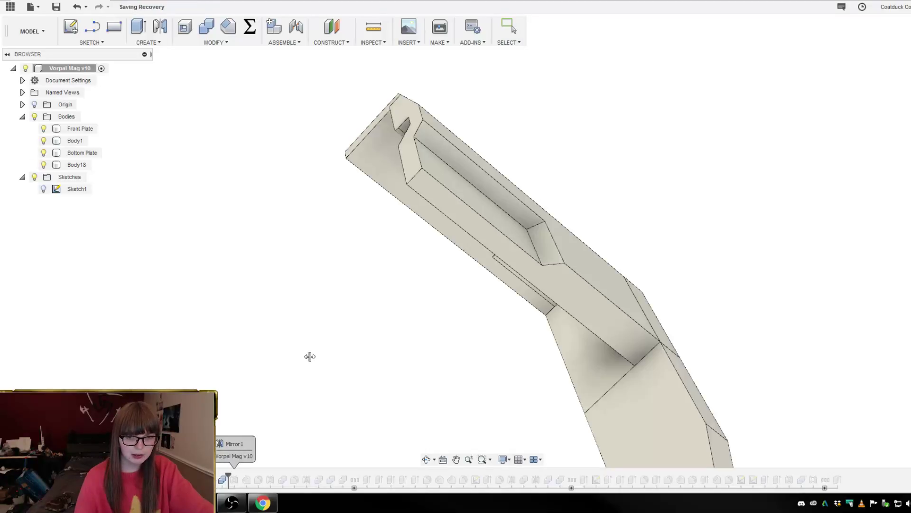
scroll(310, 357, down, 3)
scroll(503, 198, down, 2)
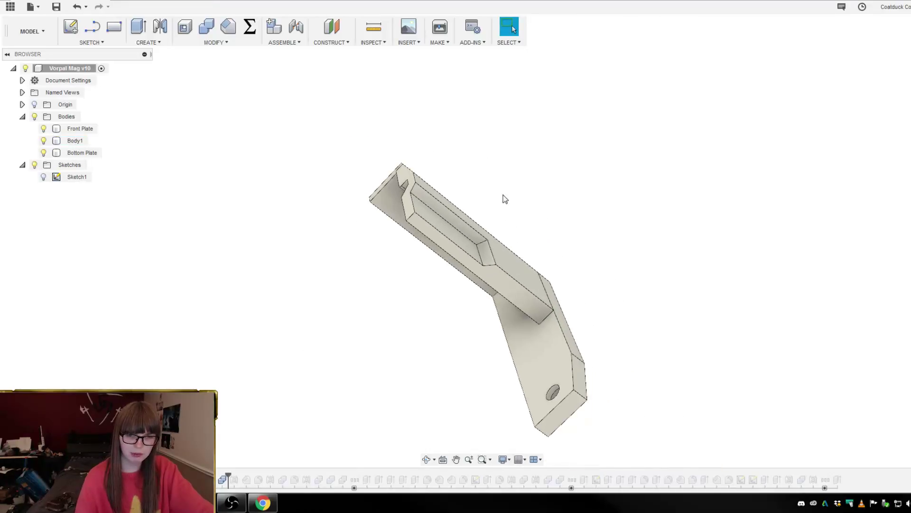
scroll(518, 209, down, 2)
scroll(535, 362, up, 2)
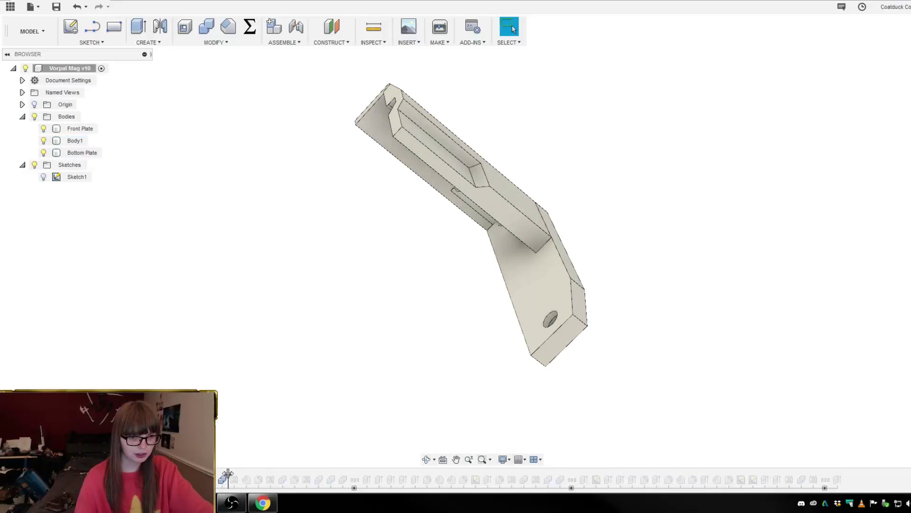
- Advance the timeline through Mirror1 and Fillet31 to just before Combine1, examining the Right Plate and Back Plate
drag(228, 474, 244, 475)
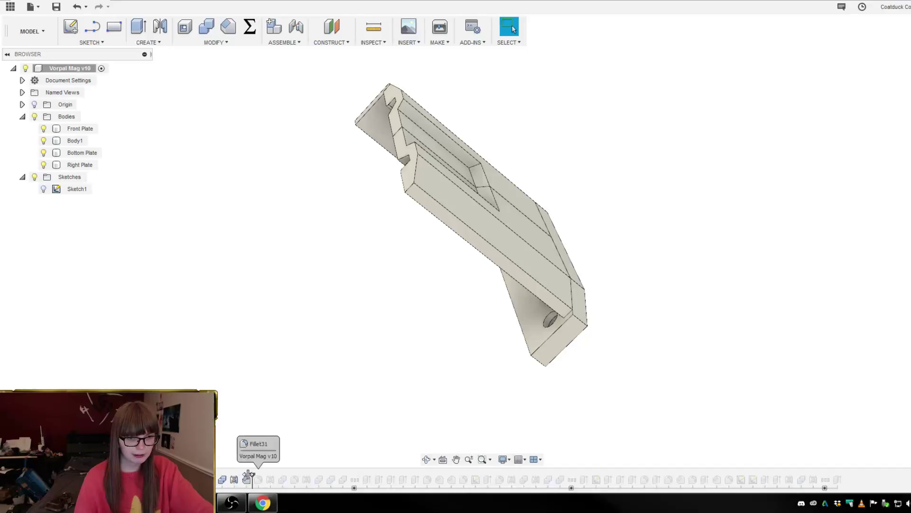
shift+middle_drag(340, 374, 379, 364)
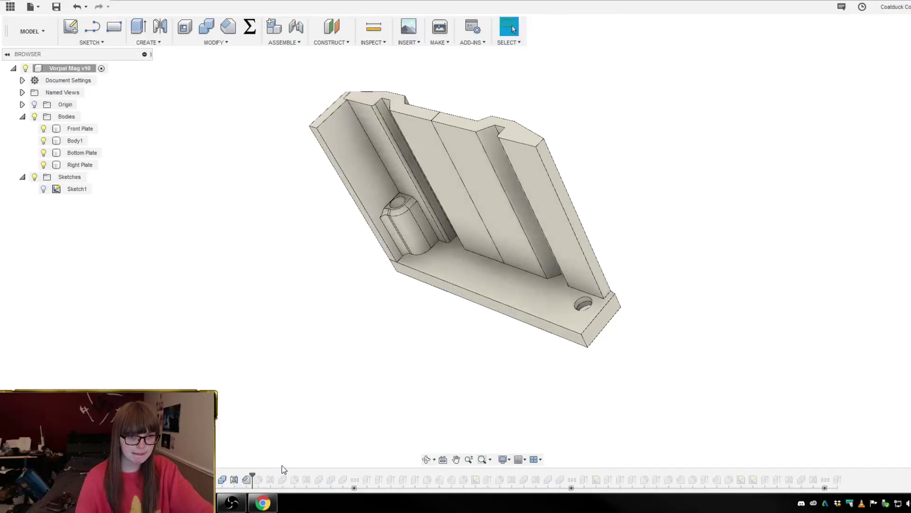
drag(251, 476, 273, 472)
mouse_move(332, 408)
shift+middle_down()
mouse_move(387, 374)
mouse_move(346, 407)
mouse_move(441, 369)
mouse_move(469, 375)
mouse_move(449, 393)
shift+middle_up()
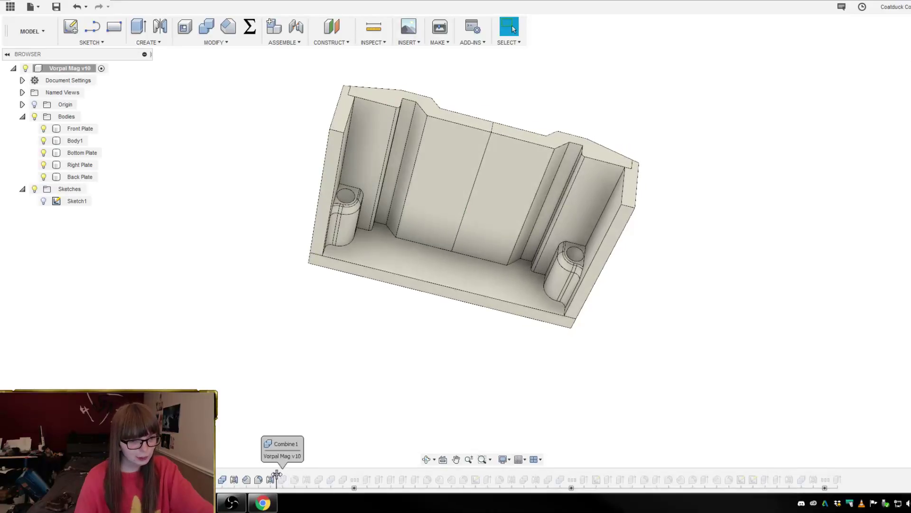
- Roll the timeline back before Fillet31 and step over it again, examining the fillet on the screw-hole post
drag(276, 473, 252, 474)
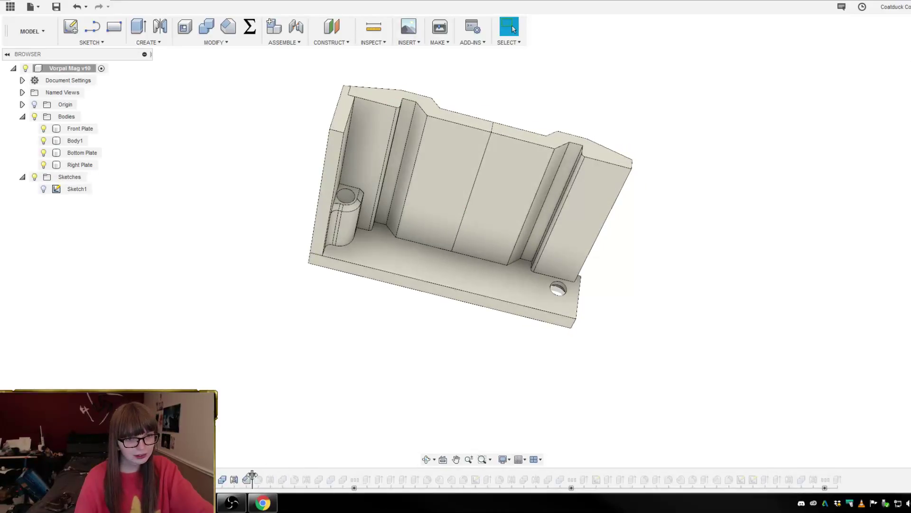
shift+middle_drag(319, 312, 319, 336)
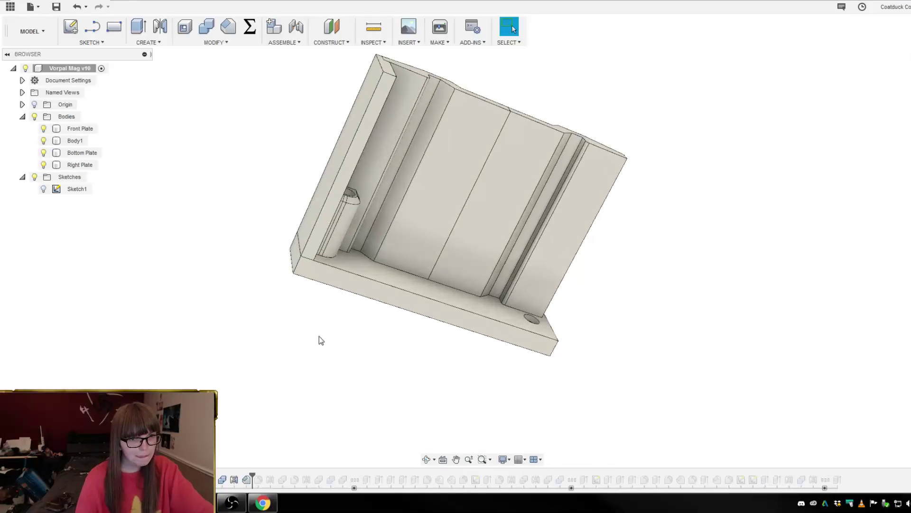
drag(253, 474, 262, 476)
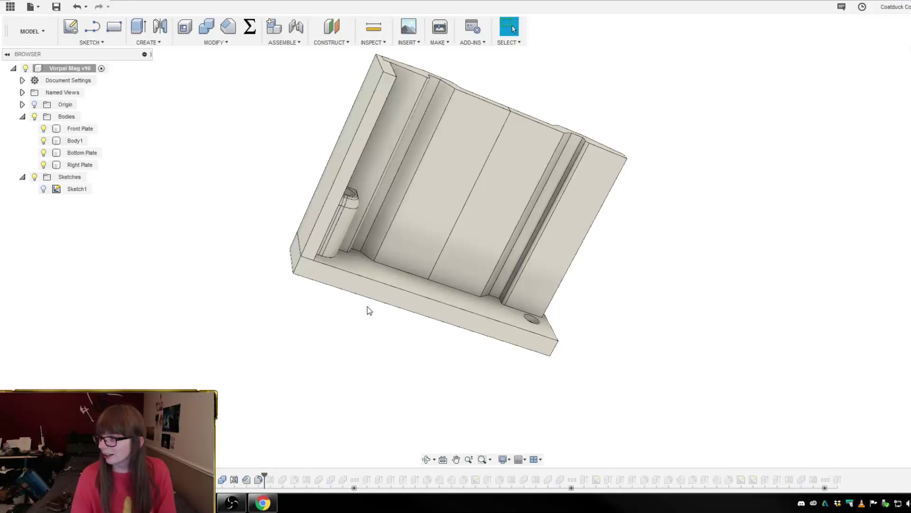
shift+middle_drag(350, 349, 301, 370)
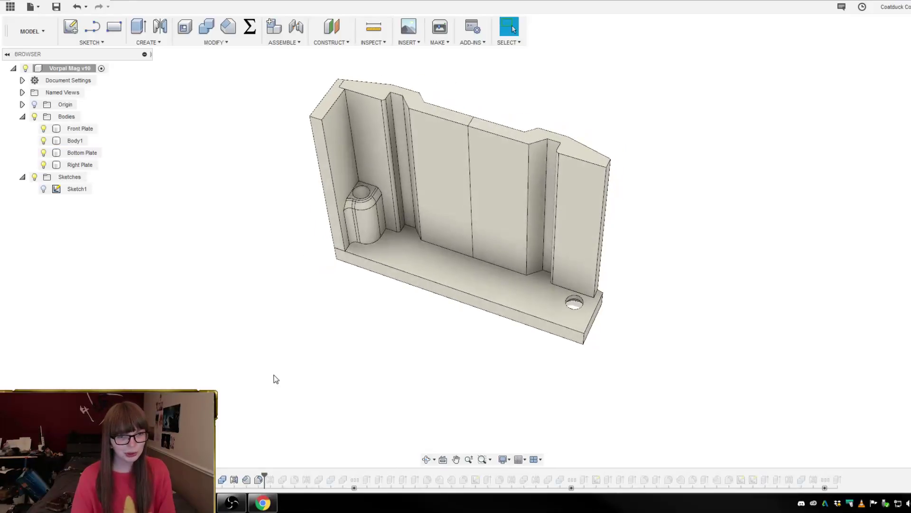
- Advance the timeline past Combine1 and the following mirror features, examining the enclosed magazine with the Left Plate
drag(264, 476, 287, 475)
shift+middle_drag(450, 365, 391, 397)
drag(289, 474, 311, 474)
mouse_move(315, 415)
shift+middle_down()
mouse_move(319, 386)
mouse_move(342, 383)
mouse_move(388, 401)
shift+middle_up()
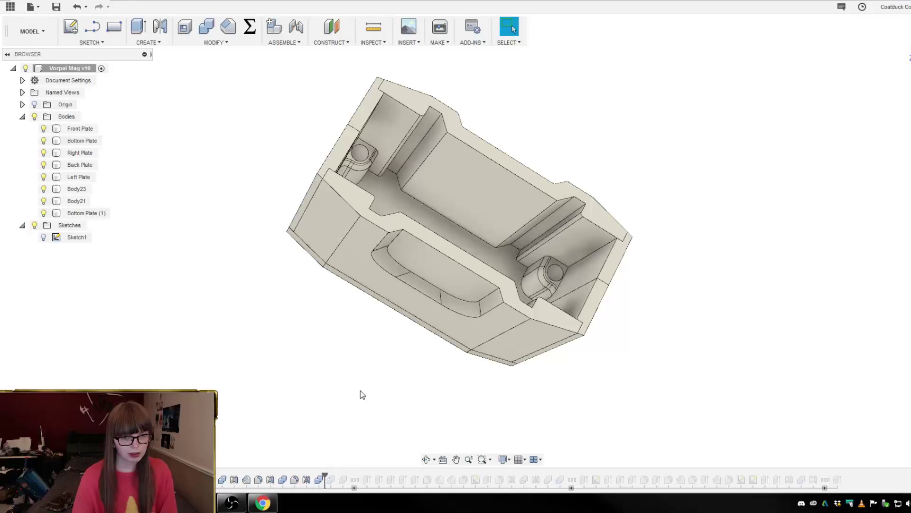
- Advance the timeline past the remaining combines and the Follower group, and examine how the follower fits inside the magazine
shift+middle_drag(361, 380, 340, 346)
drag(326, 475, 334, 474)
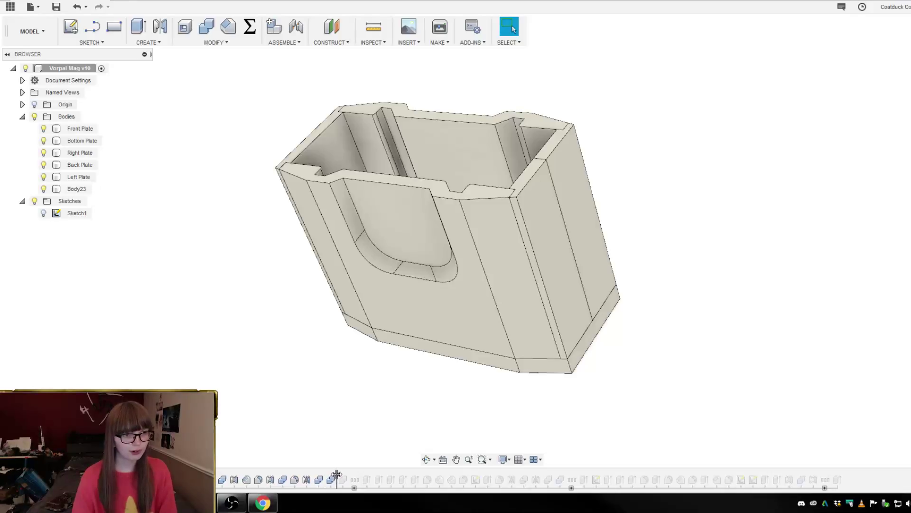
drag(336, 476, 342, 475)
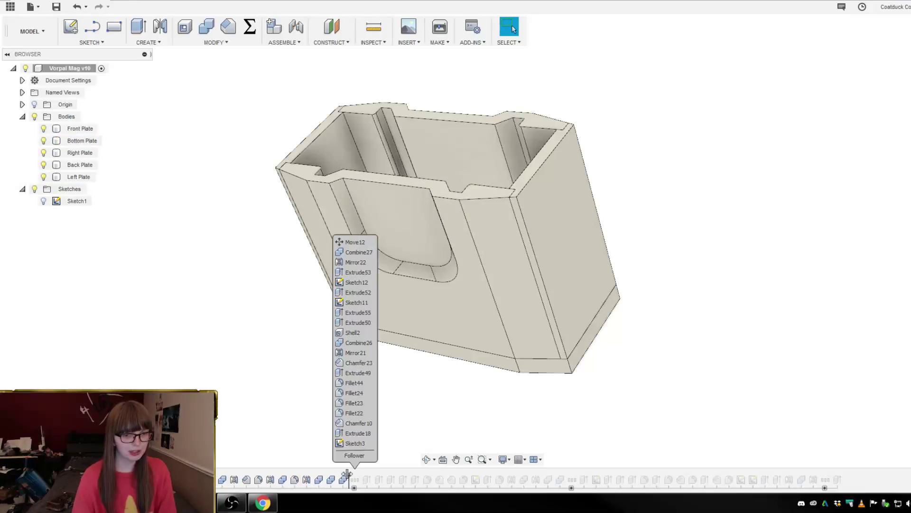
drag(349, 476, 361, 476)
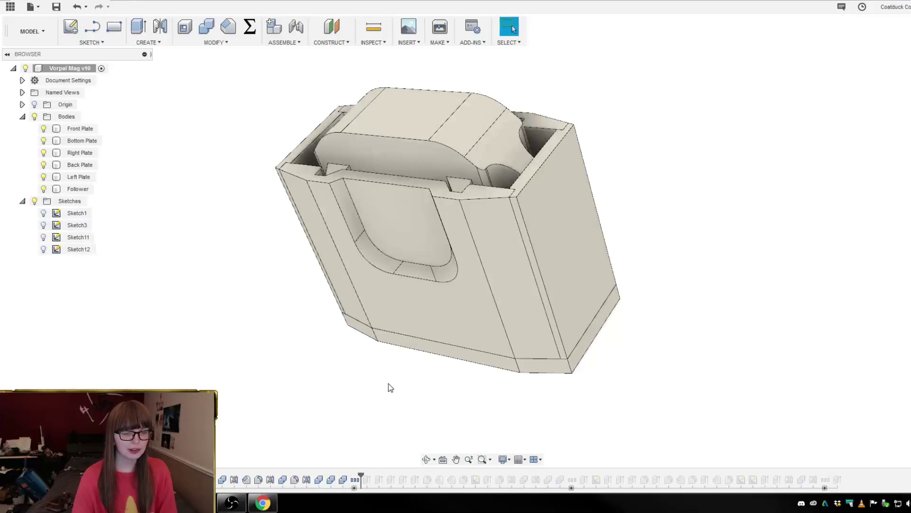
shift+middle_drag(389, 383, 403, 414)
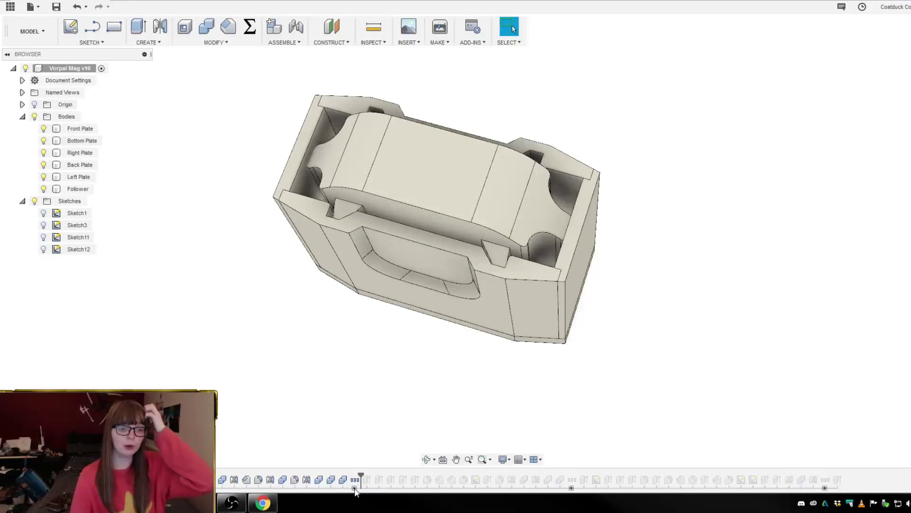
- Open the follower's profile sketch from the collapsed timeline group and measure the length of the profile's baseline
double_click(354, 480)
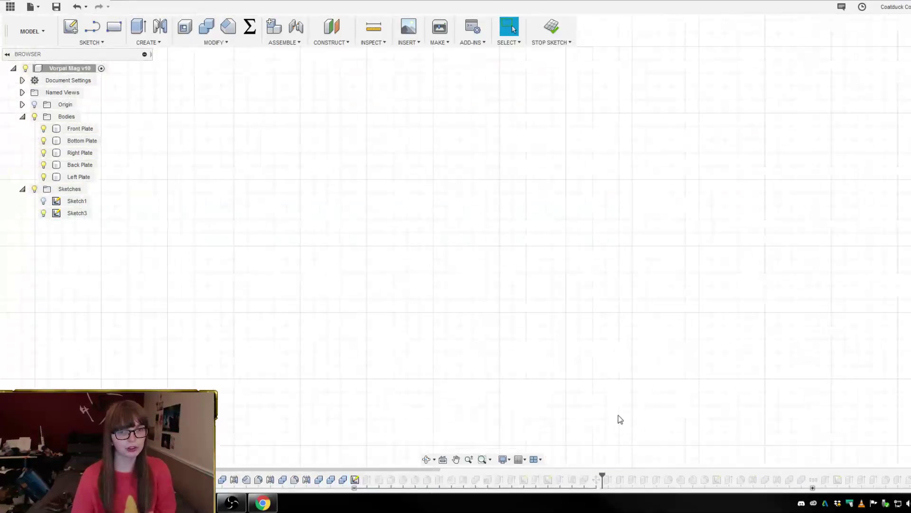
scroll(388, 264, up, 5)
scroll(417, 214, up, 3)
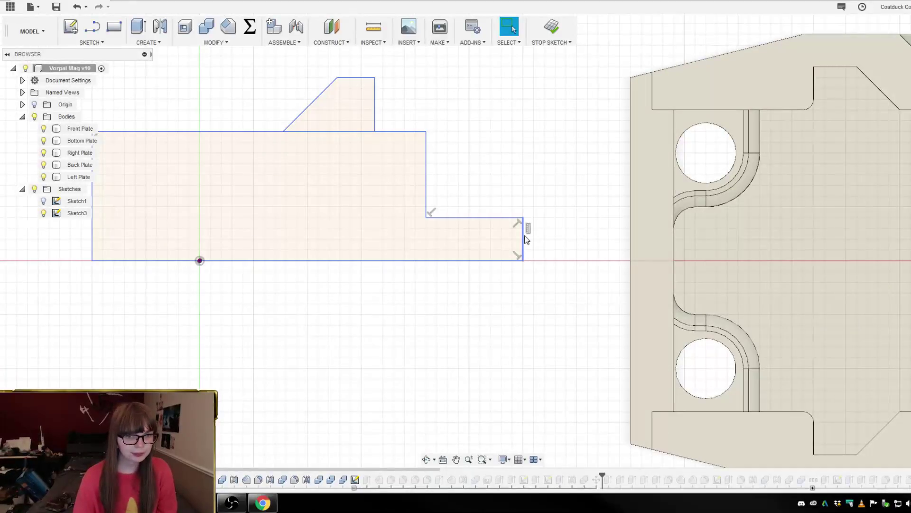
key(i)
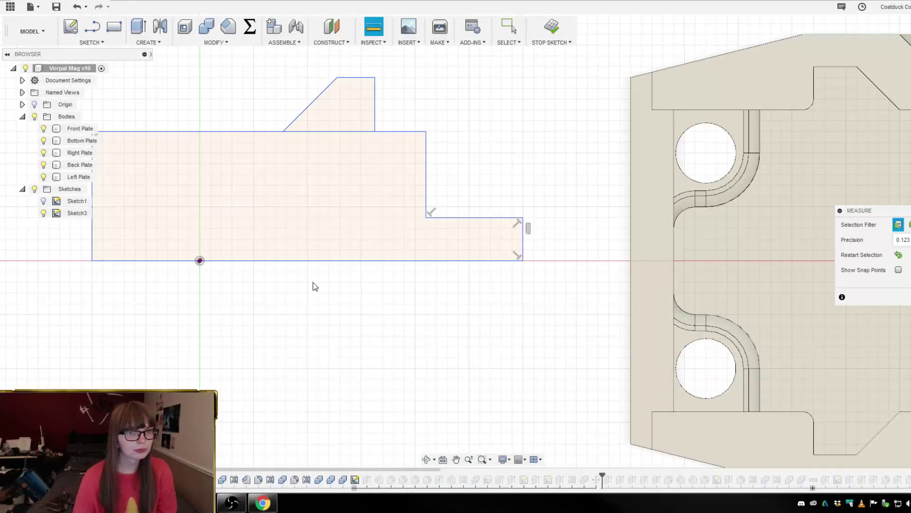
click(307, 259)
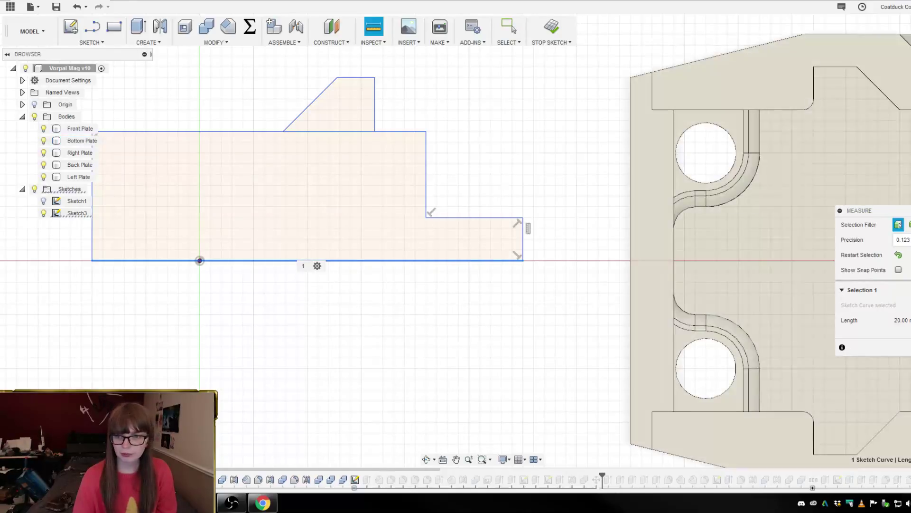
key(Escape)
- Add a length dimension to the baseline of the follower profile and set it to 19.5 mm
scroll(528, 239, down, 3)
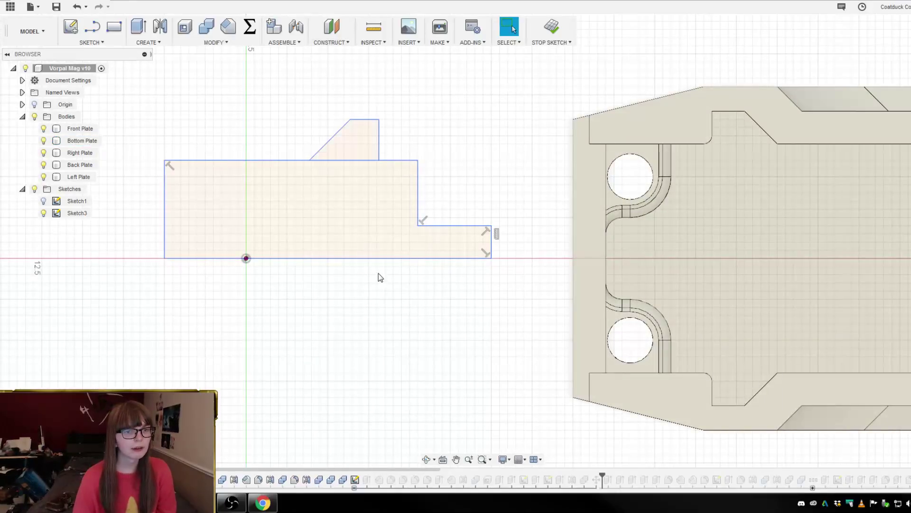
right_click(385, 259)
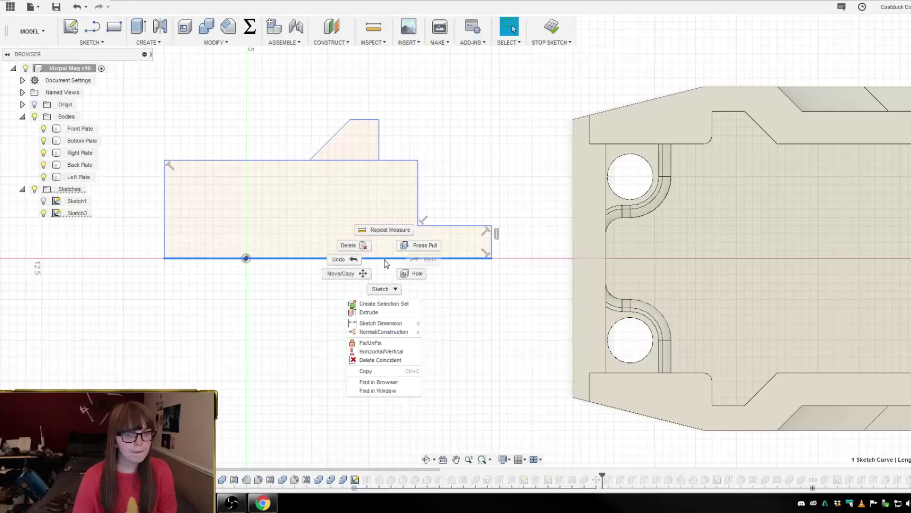
click(379, 323)
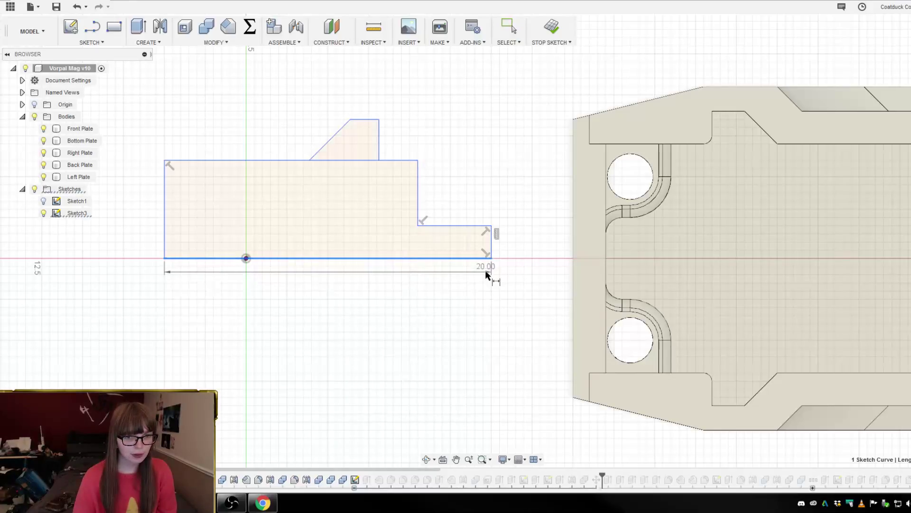
click(485, 270)
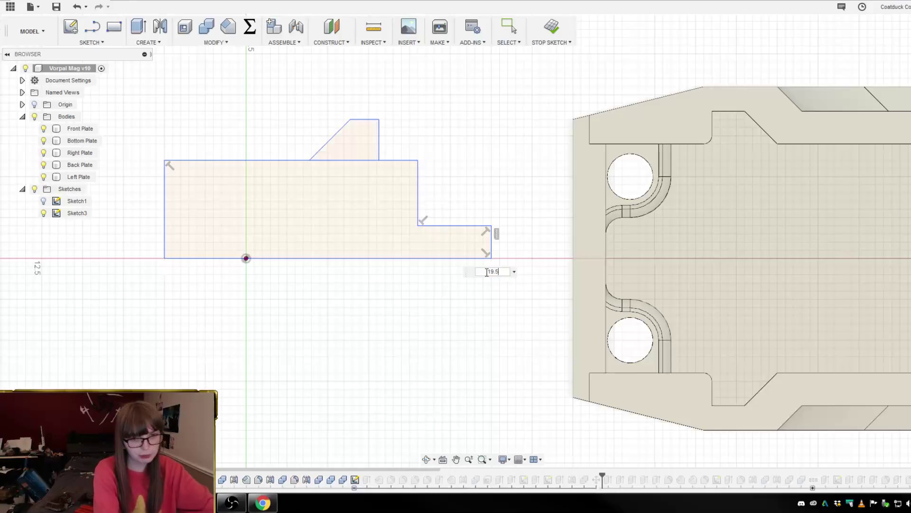
text(19.5)
key(Return)
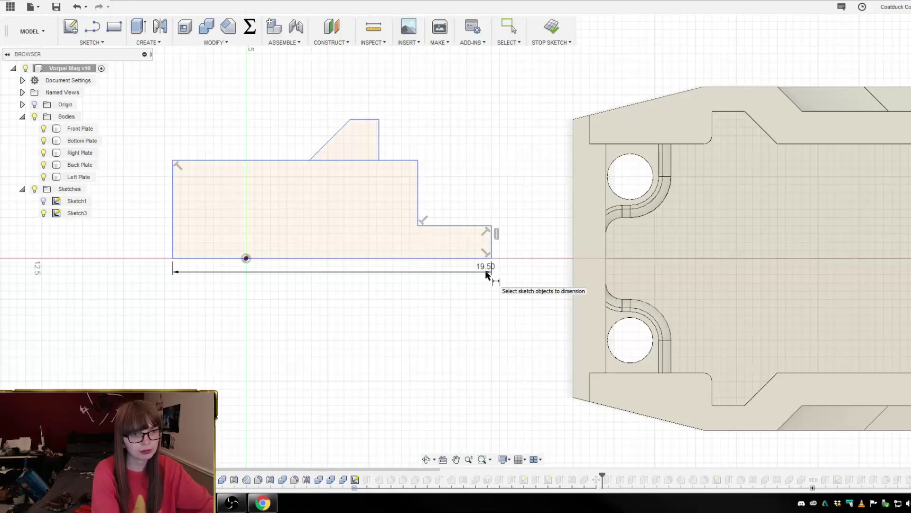
- Undo the last baseline length change and fix the profile's tall vertical end line, farthest from the magazine plates, in place
key(Escape)
key(ctrl+z)
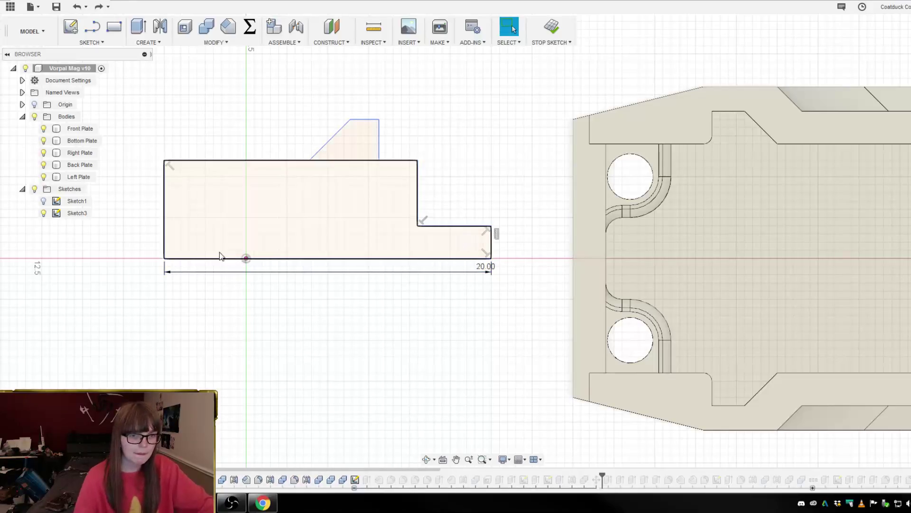
right_click(164, 244)
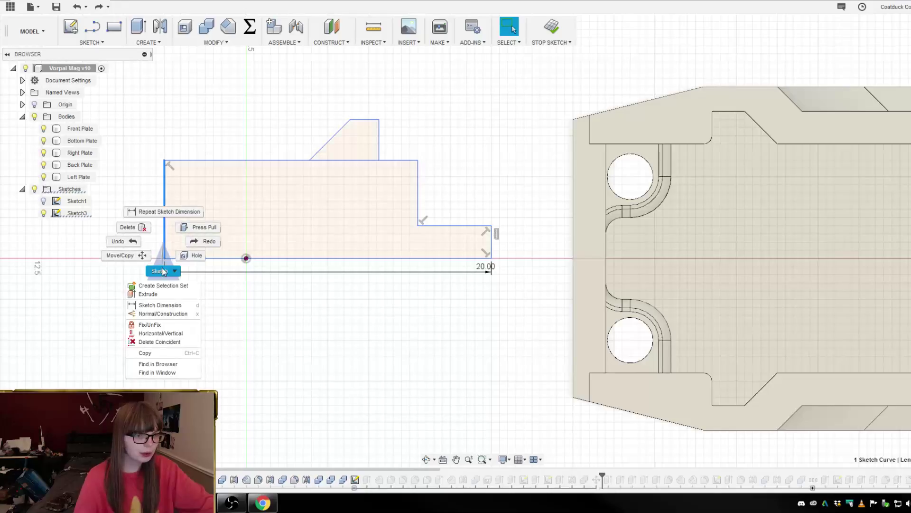
click(168, 325)
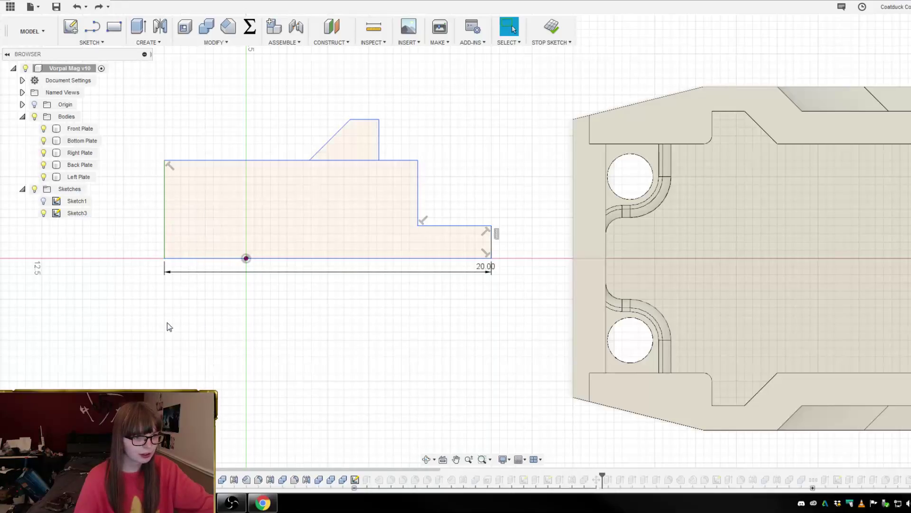
- Set the baseline dimension to 19.5 mm with the end line fixed, and finish the follower sketch
double_click(489, 274)
text(9)
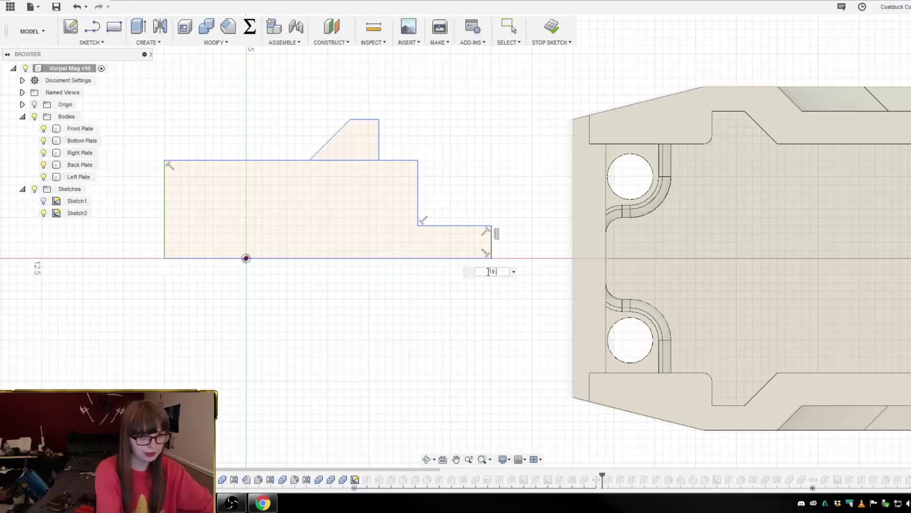
text(.5)
key(Return)
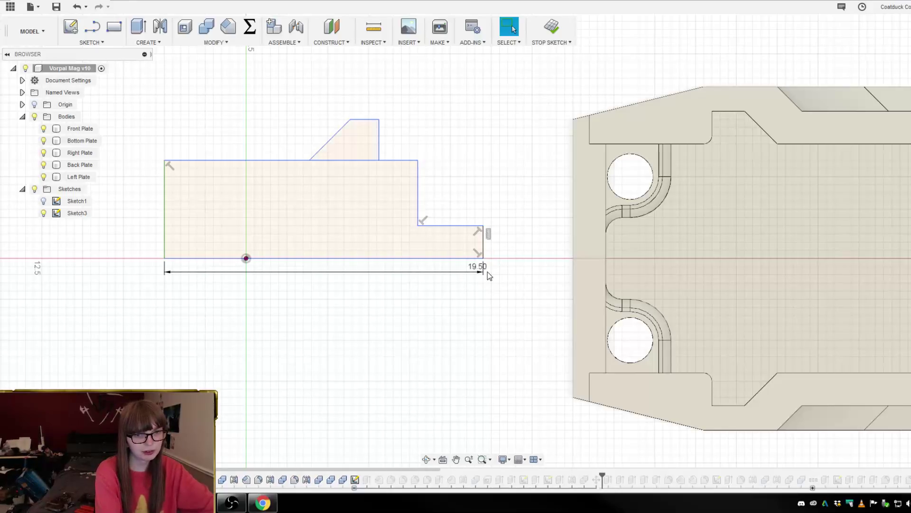
click(558, 33)
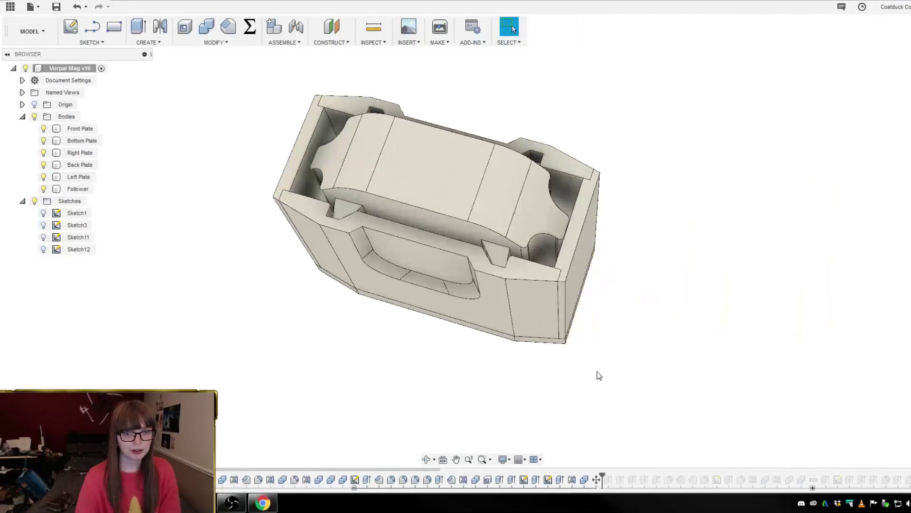
- Examine the shortened follower's clearance inside the magazine and collapse the Follower group in the timeline
mouse_move(682, 370)
shift+middle_down()
mouse_move(683, 383)
mouse_move(677, 372)
shift+middle_up()
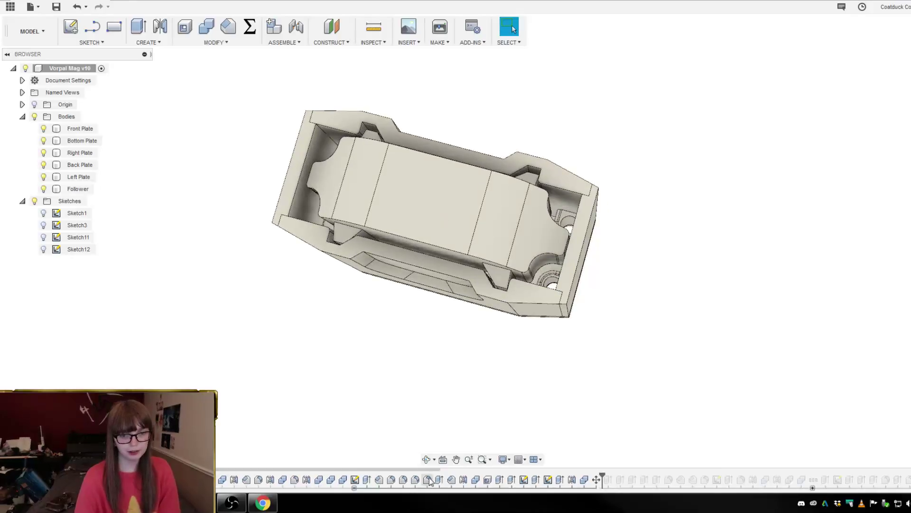
drag(353, 490, 356, 488)
click(426, 459)
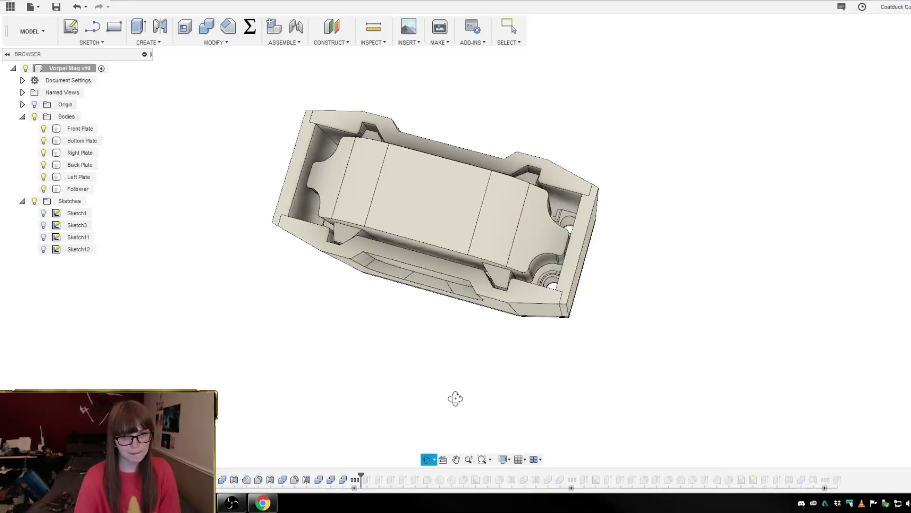
mouse_move(455, 399)
mouse_down()
mouse_move(457, 381)
mouse_move(428, 339)
mouse_move(421, 360)
mouse_move(352, 380)
mouse_move(407, 433)
mouse_move(412, 416)
mouse_up()
key(Escape)
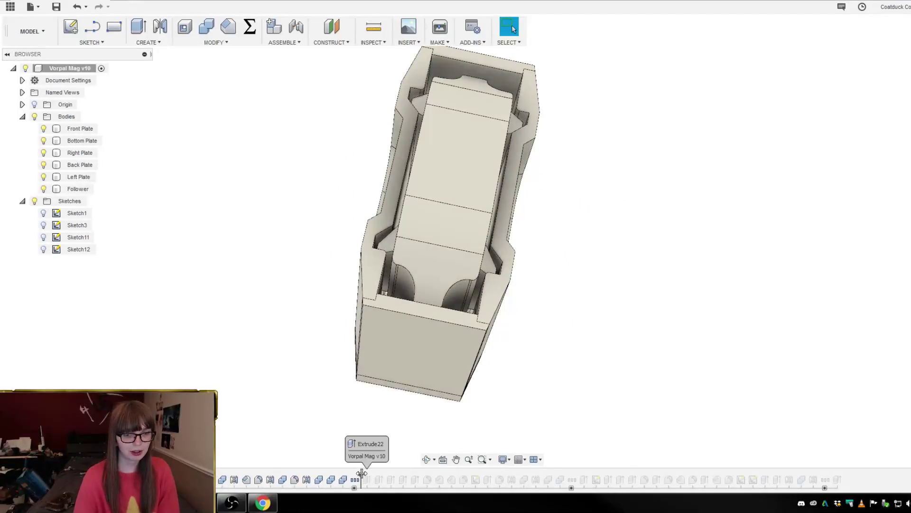
- Advance the timeline past Extrude22 and the following extrude one at a time, examining the narrow sides of the magazine
drag(362, 476, 373, 476)
shift+middle_drag(336, 445, 722, 297)
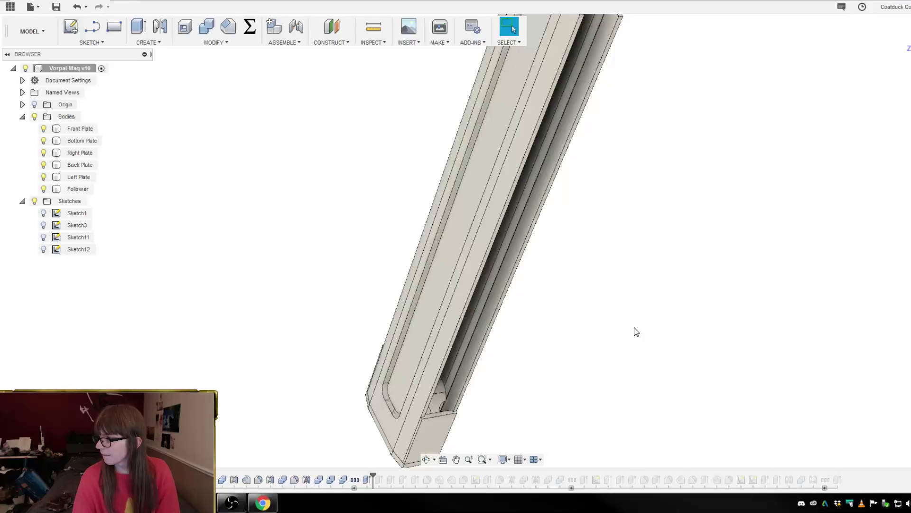
scroll(617, 327, down, 3)
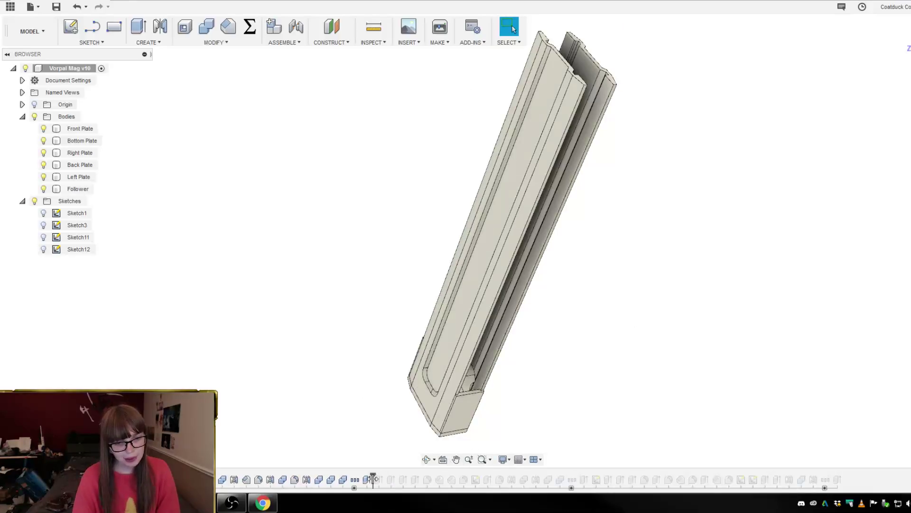
drag(373, 480, 385, 479)
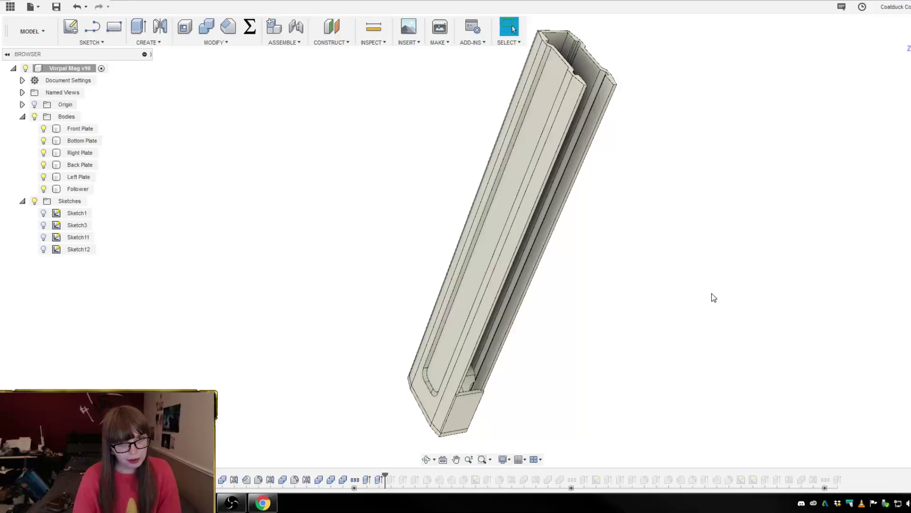
shift+middle_drag(714, 297, 649, 308)
mouse_move(435, 431)
shift+middle_down()
mouse_move(406, 370)
mouse_move(443, 381)
shift+middle_up()
- Advance the timeline past the extrude that adds the Polycarb body, and examine that panel on the magazine's narrow side
drag(384, 476, 396, 474)
mouse_move(671, 386)
shift+middle_down()
mouse_move(678, 365)
mouse_move(687, 370)
mouse_move(688, 429)
shift+middle_up()
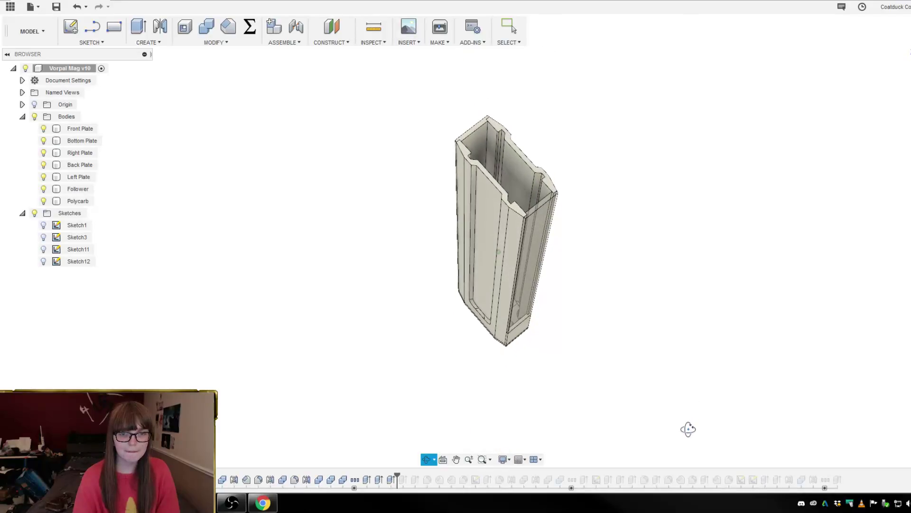
key(Escape)
scroll(551, 205, up, 8)
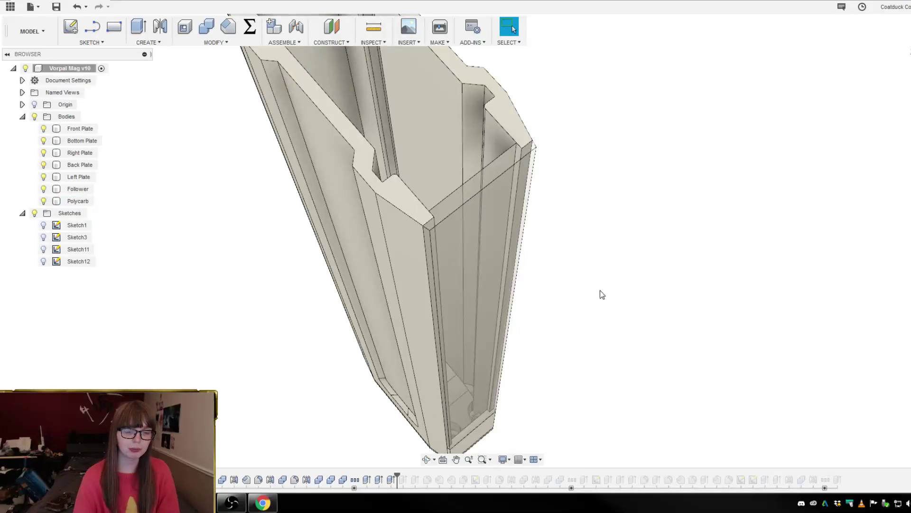
shift+middle_drag(598, 297, 600, 295)
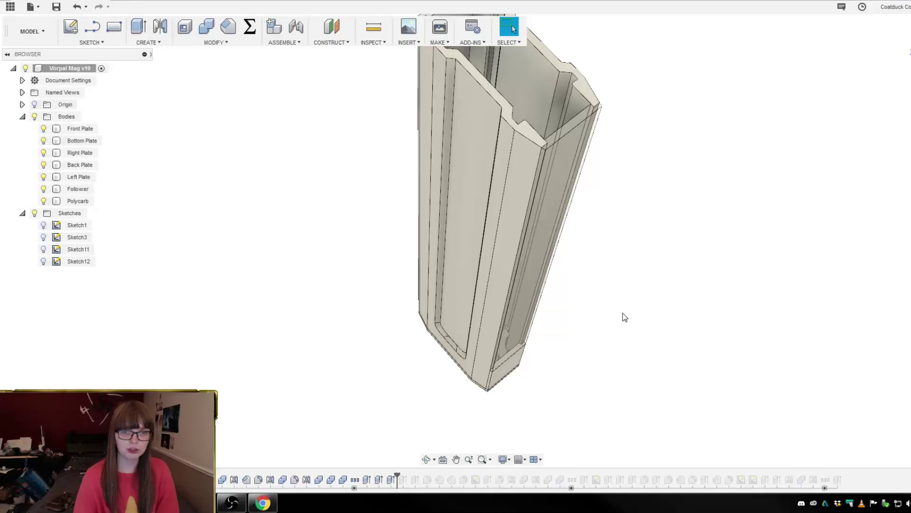
click(566, 137)
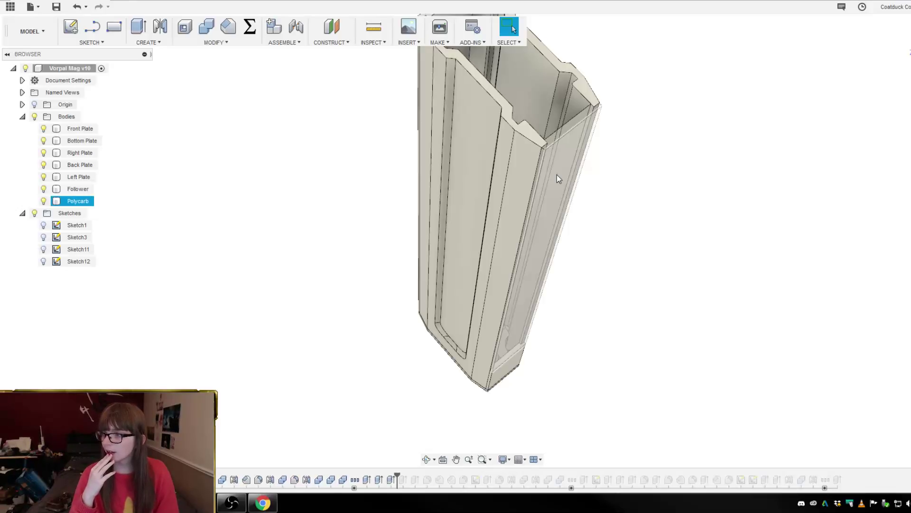
click(580, 269)
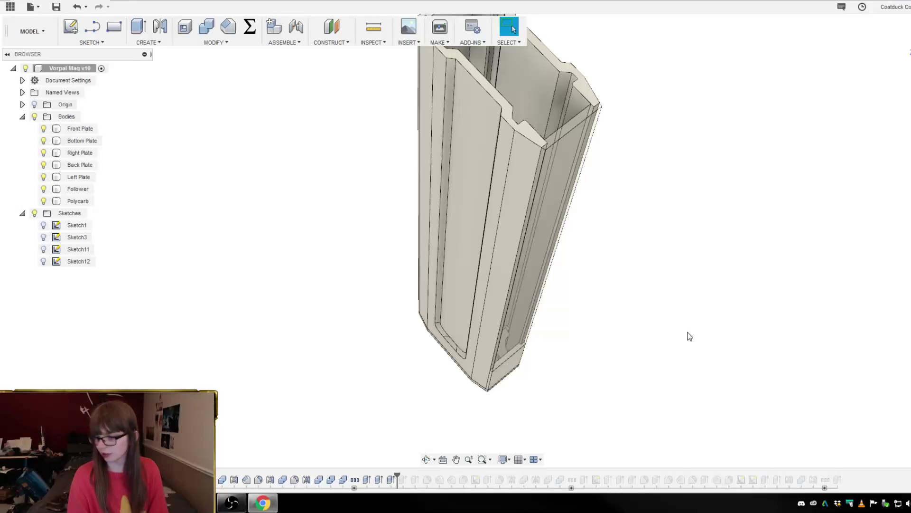
- Examine the corner joints where the Polycarb panel meets the ends of the Right Plate and Left Plate
shift+middle_drag(634, 356, 656, 303)
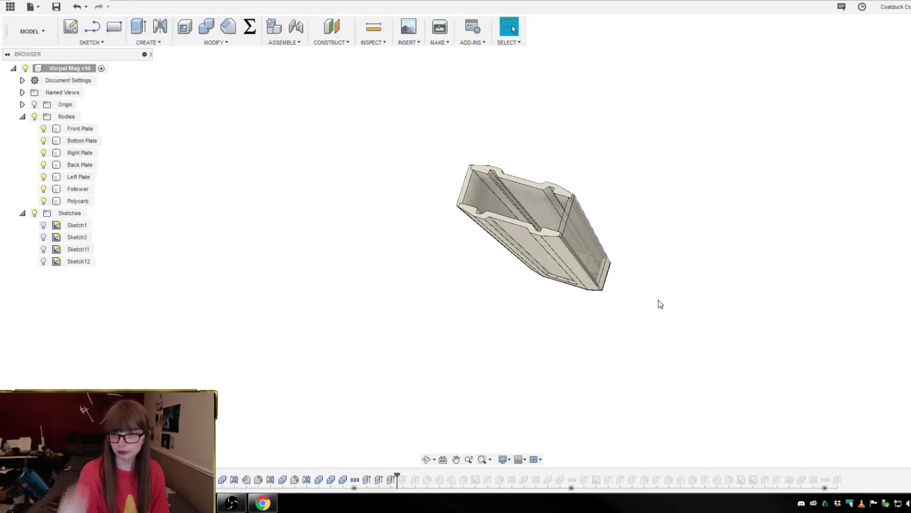
scroll(557, 238, up, 10)
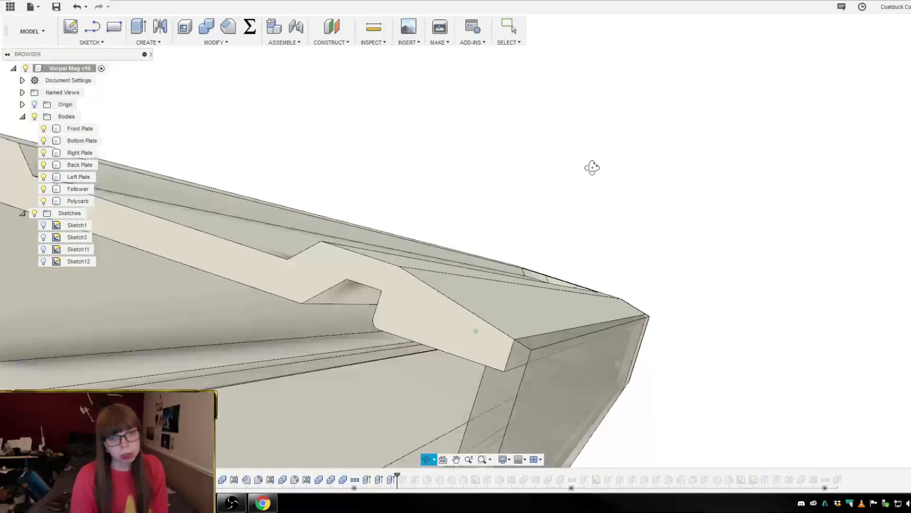
shift+middle_drag(593, 168, 593, 174)
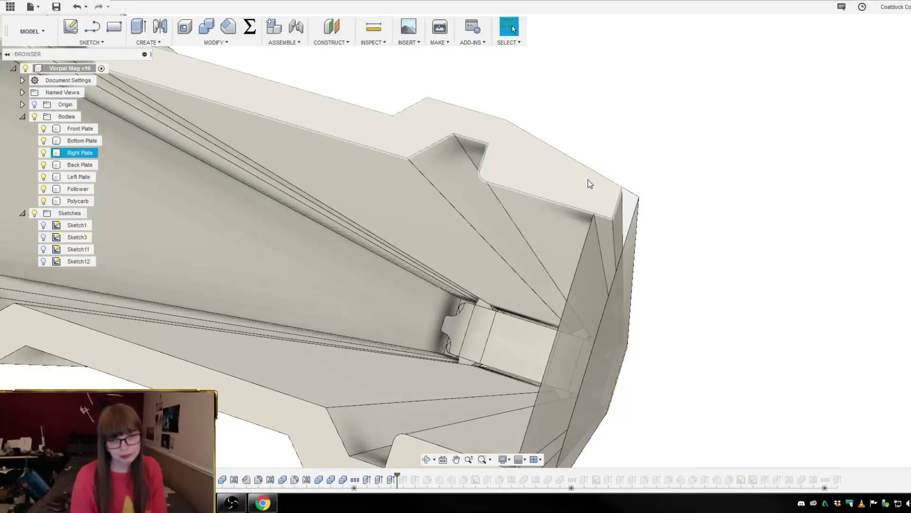
shift+middle_drag(708, 279, 708, 271)
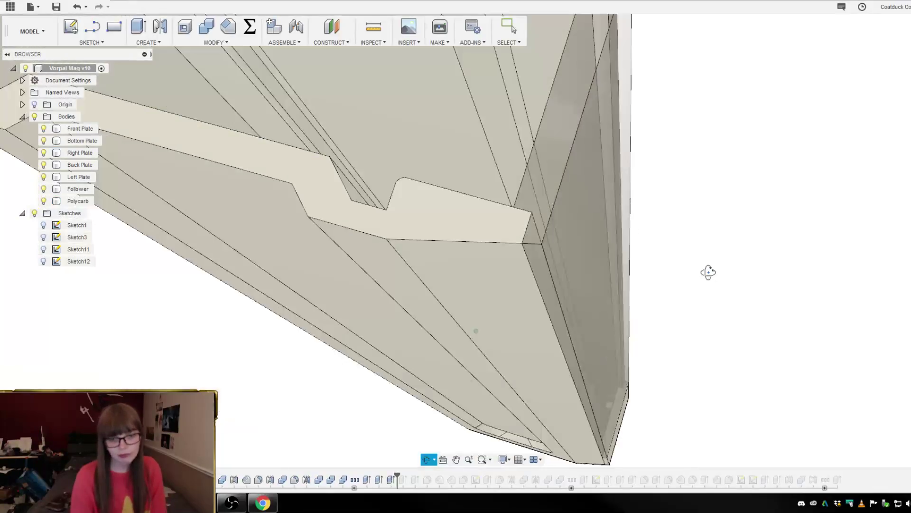
scroll(684, 262, down, 3)
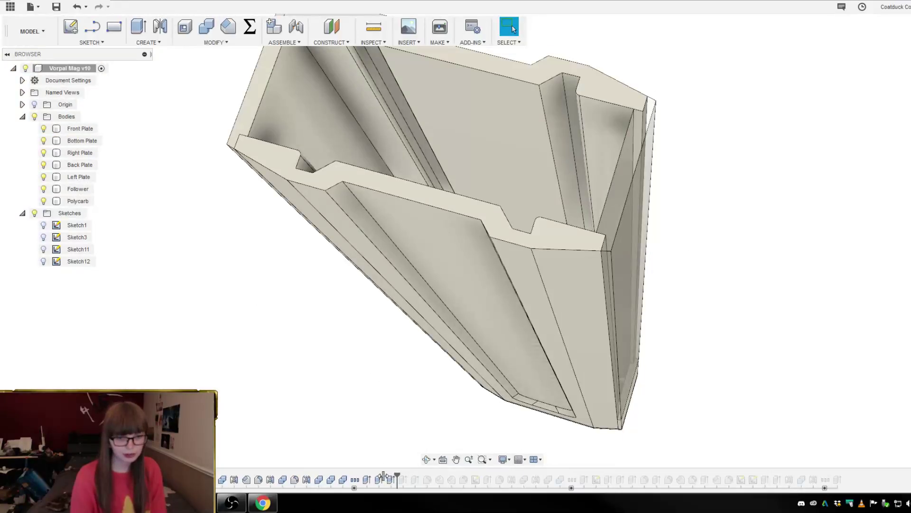
- Roll the timeline back to before the Polycarb extrude and examine the remaining Back Plate section at the magazine's base
drag(387, 476, 384, 477)
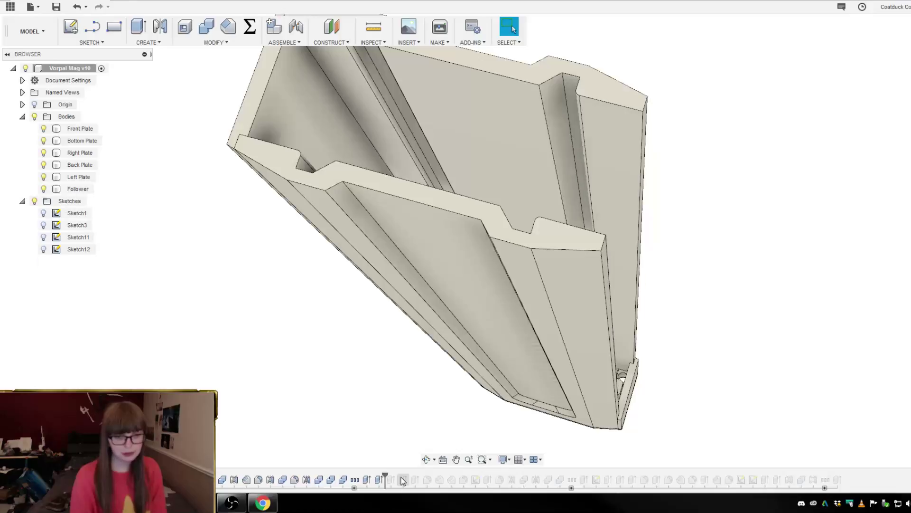
mouse_move(762, 396)
shift+middle_down()
mouse_move(746, 372)
mouse_move(748, 388)
mouse_move(730, 283)
mouse_move(716, 409)
shift+middle_up()
scroll(715, 410, up, 2)
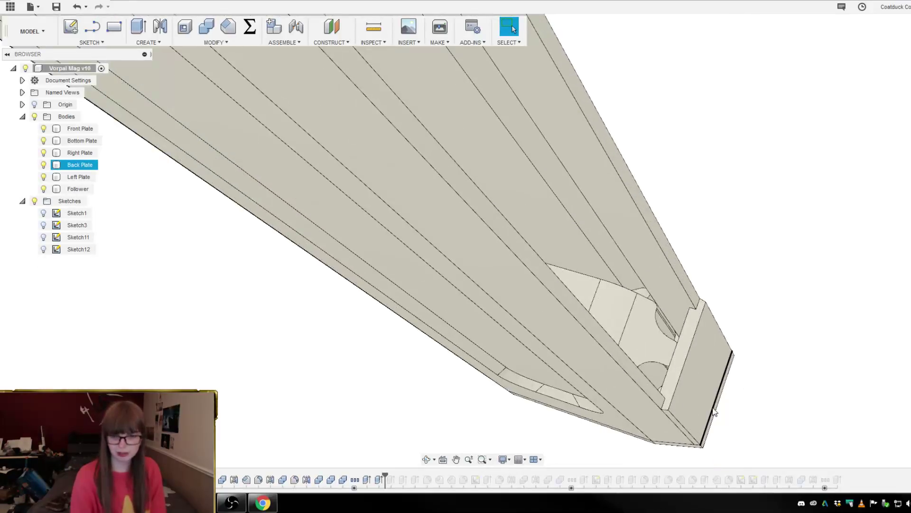
shift+middle_drag(786, 380, 745, 417)
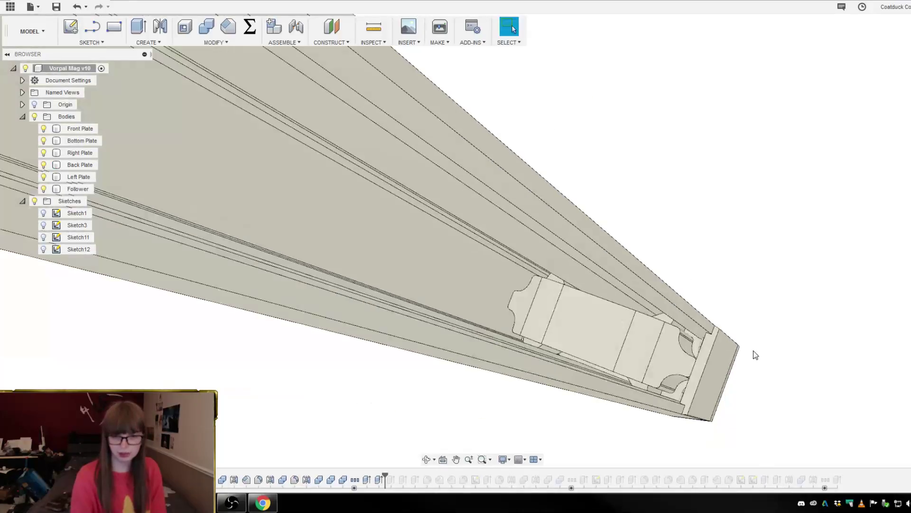
scroll(722, 419, up, 3)
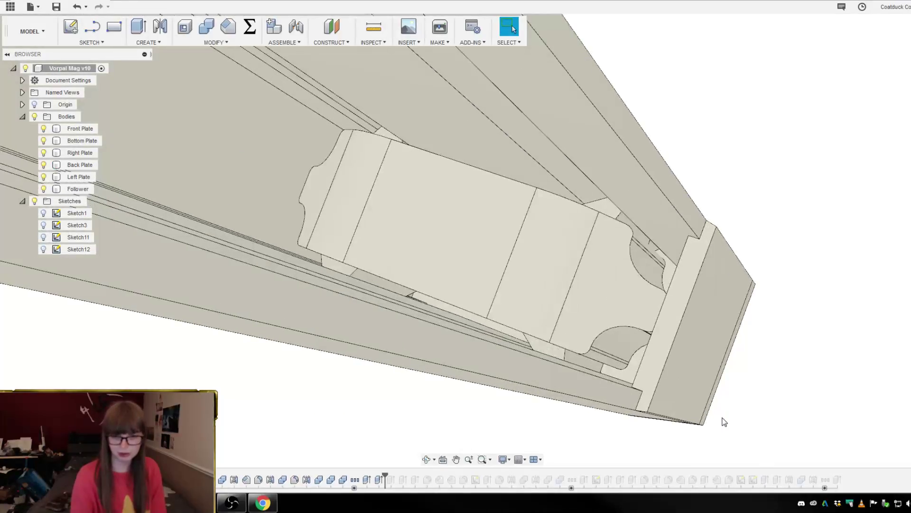
- Examine the Back Plate's base section and how its stepped corners meet the neighbouring side plates
shift+middle_drag(725, 422, 826, 387)
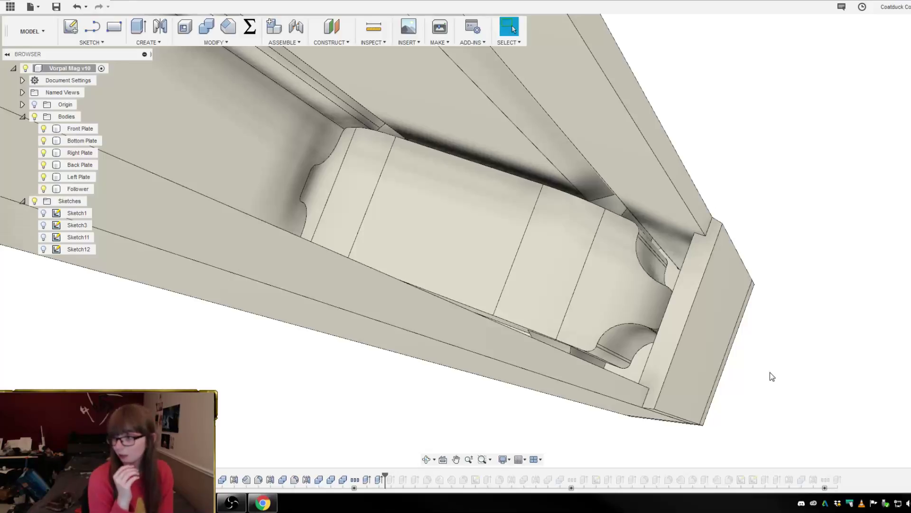
shift+middle_drag(677, 360, 774, 389)
click(733, 305)
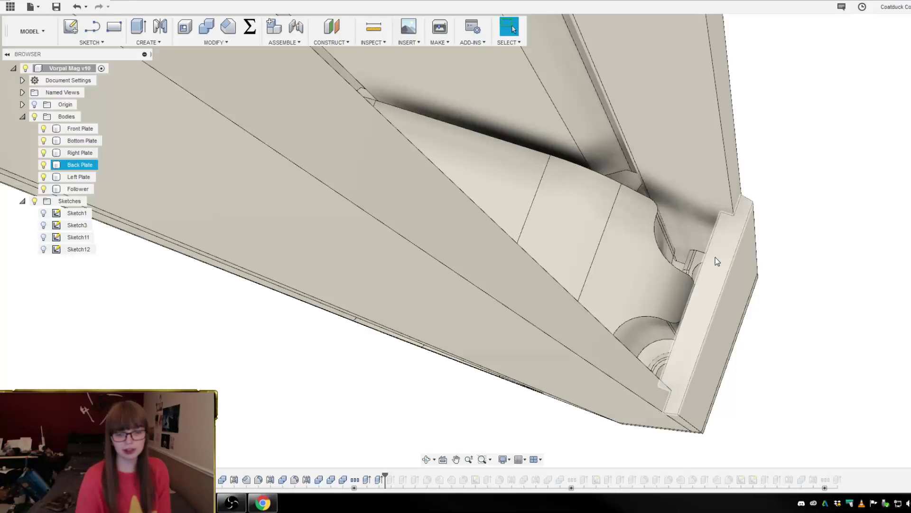
click(791, 270)
mouse_move(791, 271)
shift+middle_down()
mouse_move(796, 286)
mouse_move(794, 276)
shift+middle_up()
key(F6)
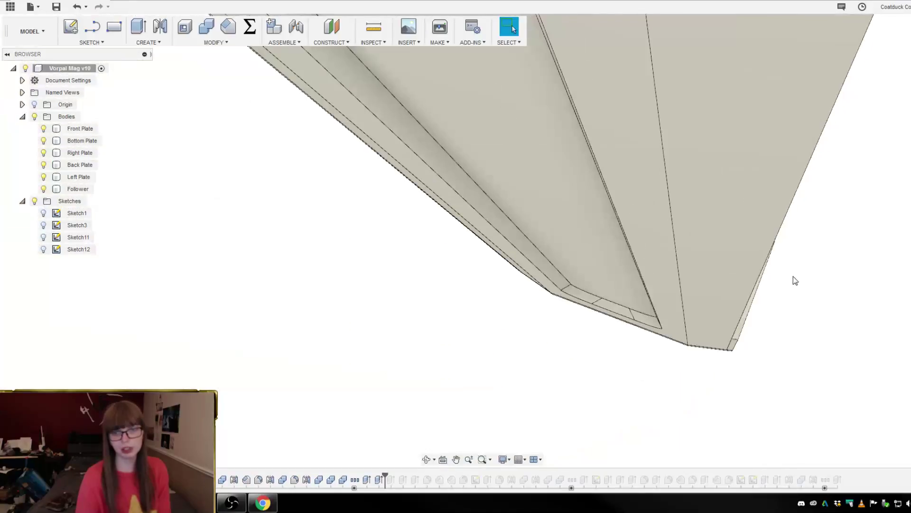
shift+middle_drag(711, 347, 725, 286)
scroll(710, 434, up, 2)
scroll(708, 430, up, 2)
scroll(709, 424, up, 2)
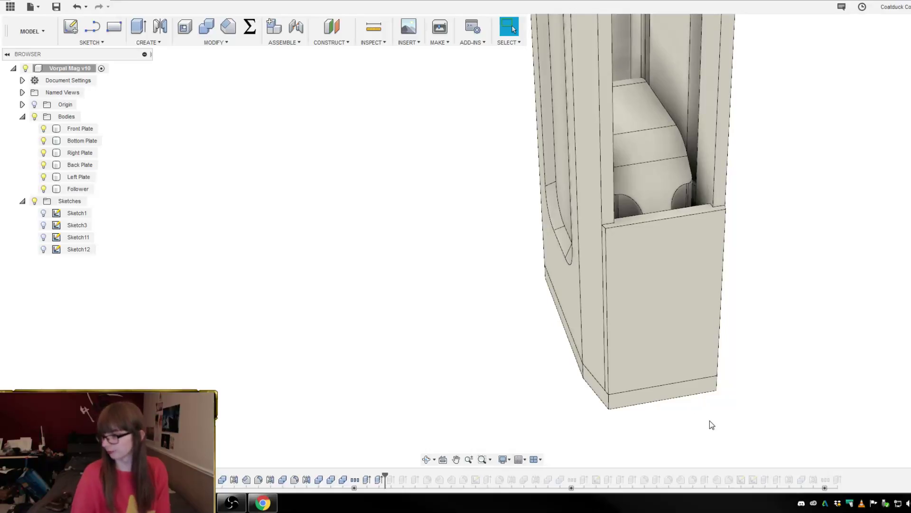
- Inspect the Back Plate's exposed end face and the corner gaps beside the Follower from above
shift+middle_drag(617, 256, 818, 290)
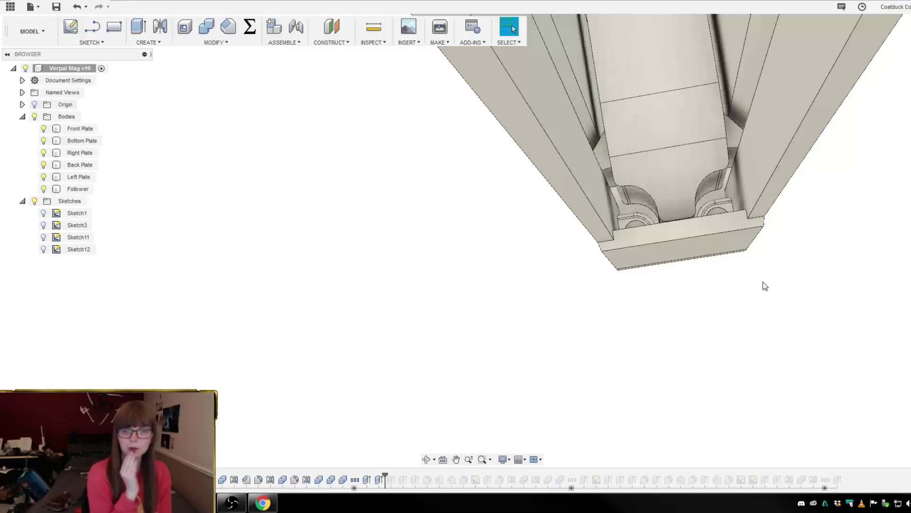
click(722, 199)
click(711, 230)
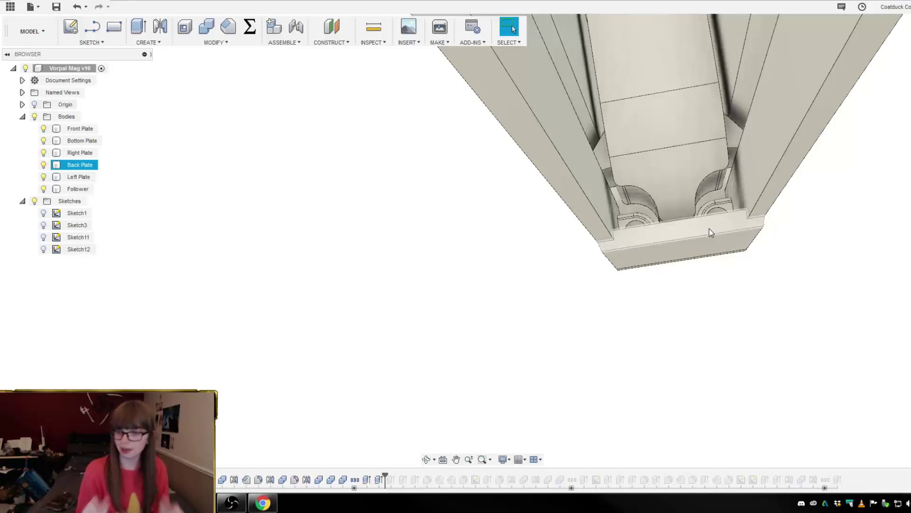
scroll(608, 294, down, 1)
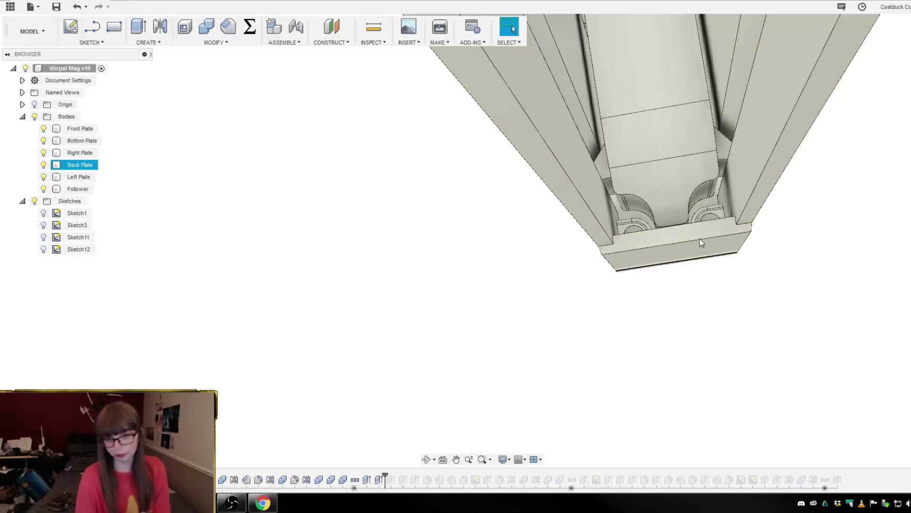
scroll(700, 240, up, 2)
scroll(722, 258, up, 1)
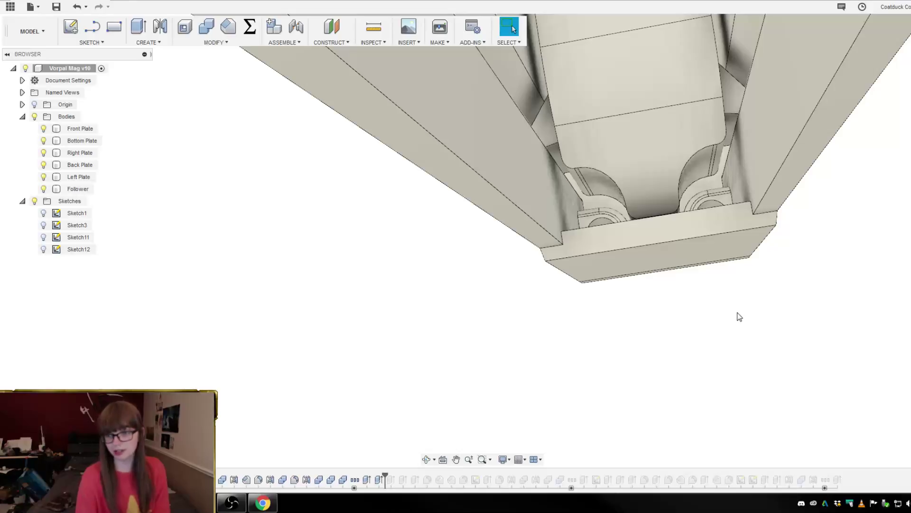
shift+middle_drag(739, 316, 658, 381)
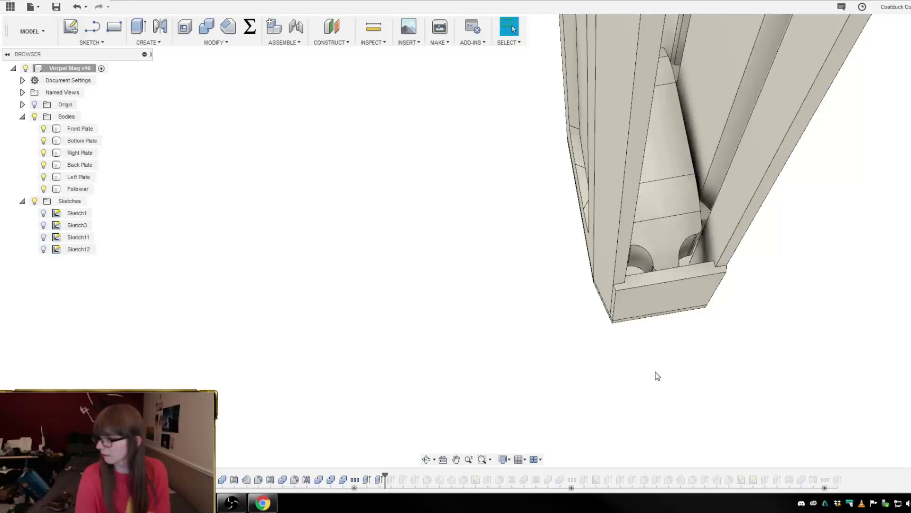
scroll(646, 372, down, 2)
scroll(685, 280, up, 4)
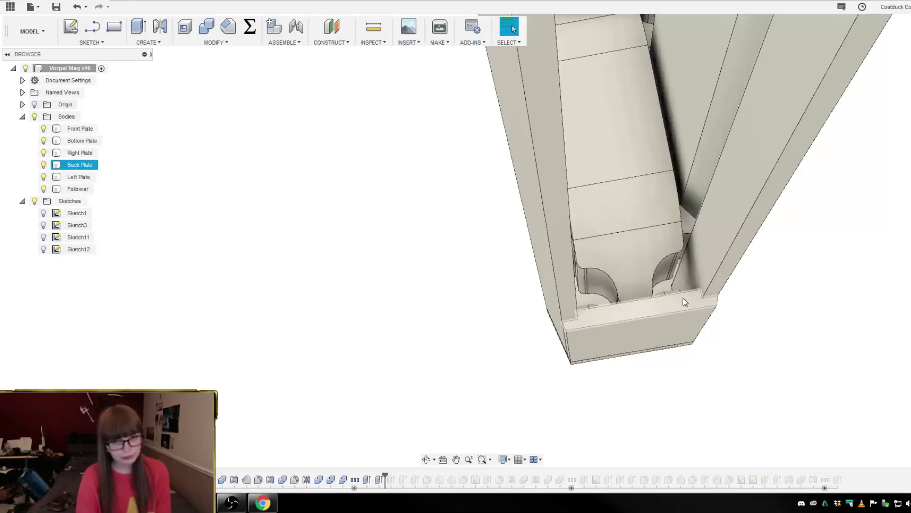
- Sketch on the Back Plate's exposed end face a 0.5 mm line along the inner edge from its corner, and a perpendicular 1.5 mm line into the plate
click(93, 28)
click(617, 315)
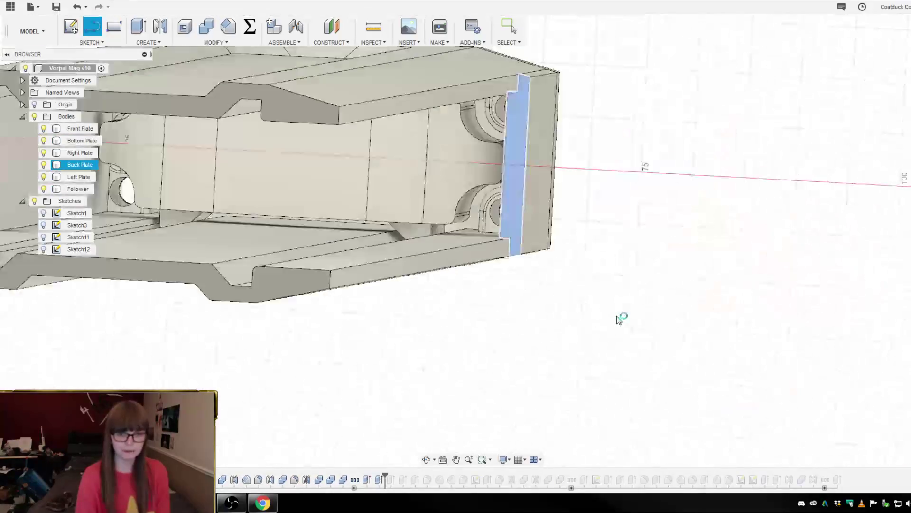
scroll(474, 138, up, 5)
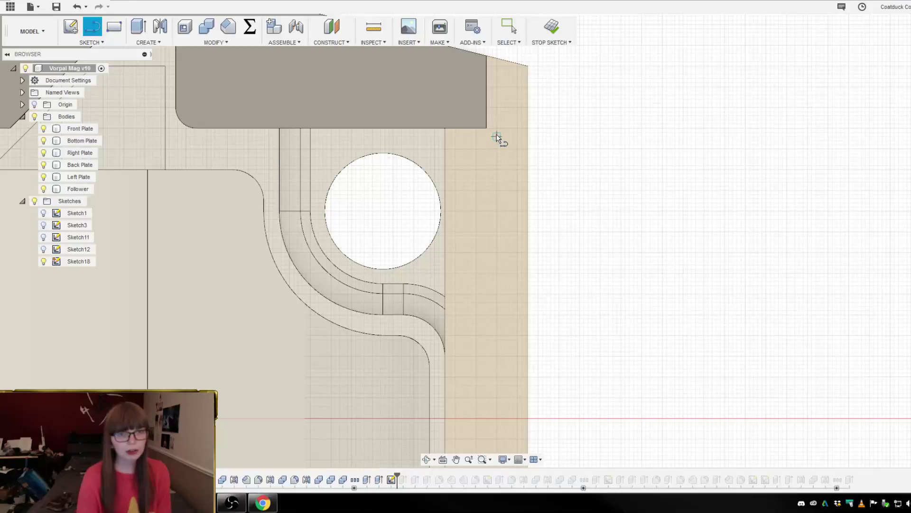
click(445, 128)
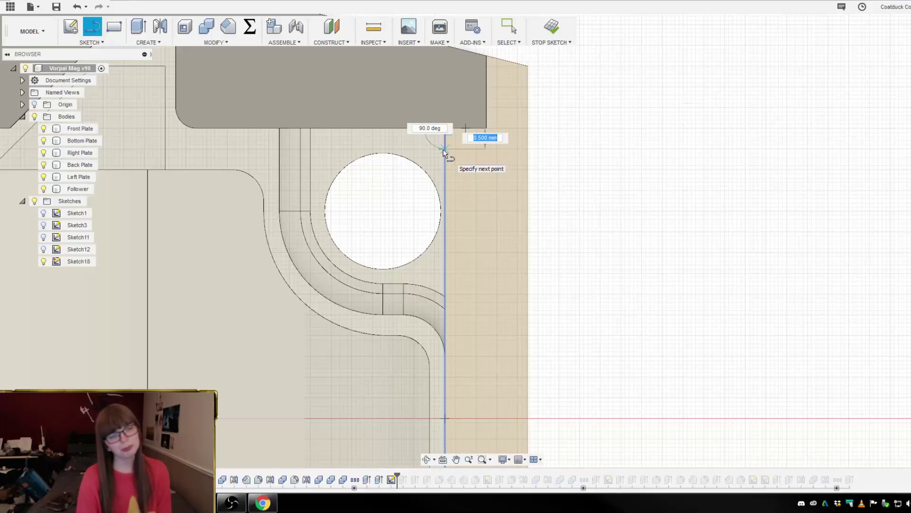
click(444, 149)
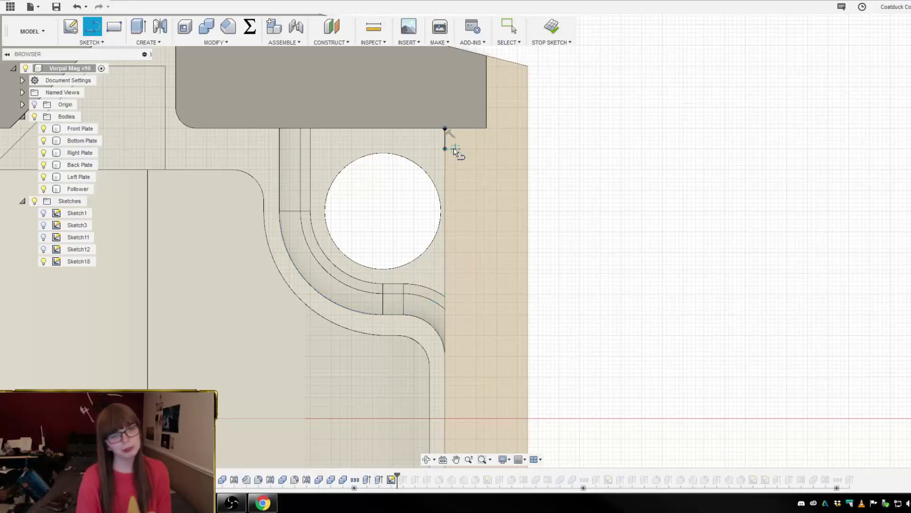
drag(447, 149, 484, 149)
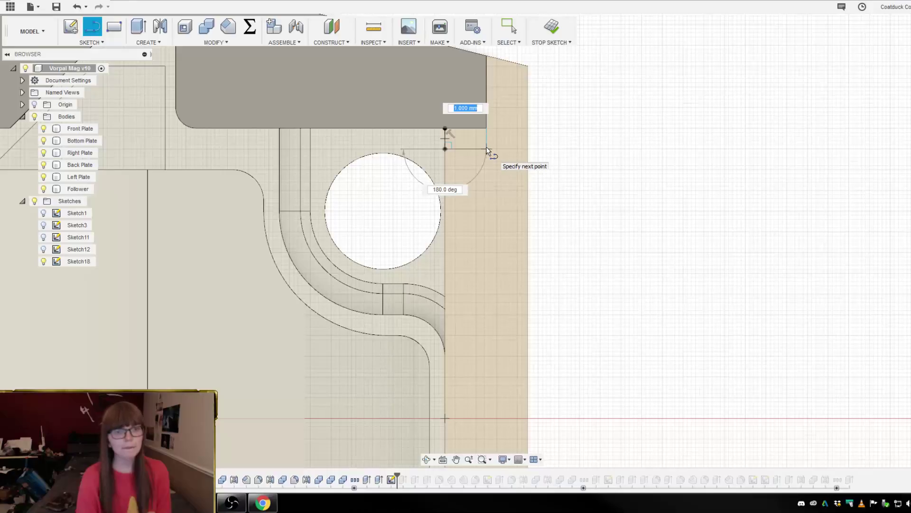
drag(487, 151, 506, 151)
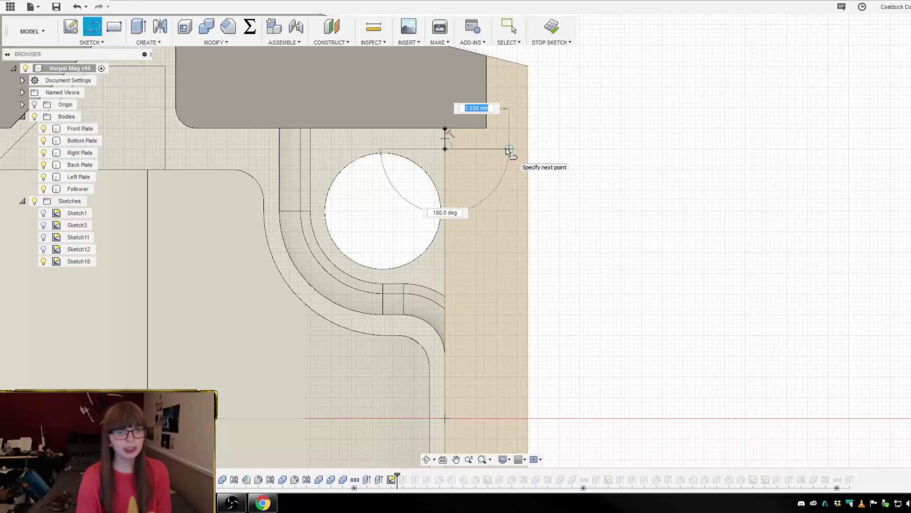
text(1.5)
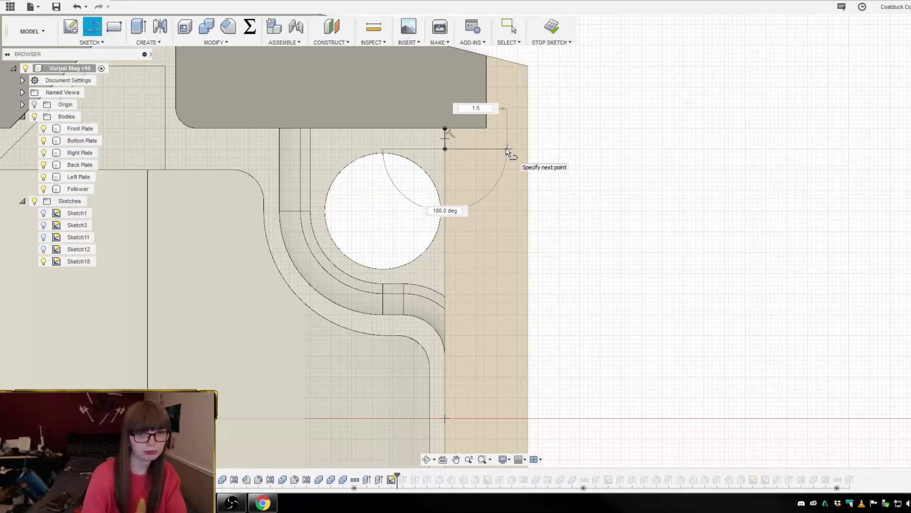
key(Return)
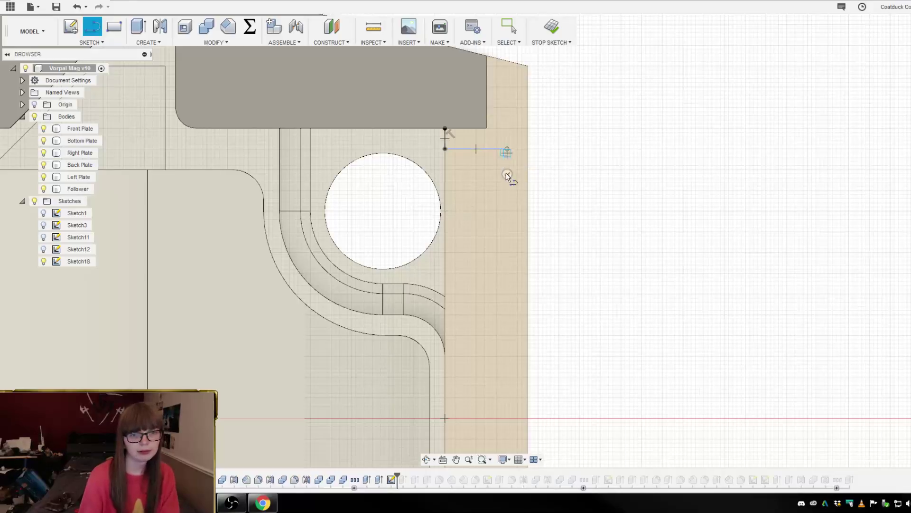
- Draw the long side of the outline parallel to the Back Plate's inner edge, ending just short of the opposite corner
scroll(509, 112, down, 3)
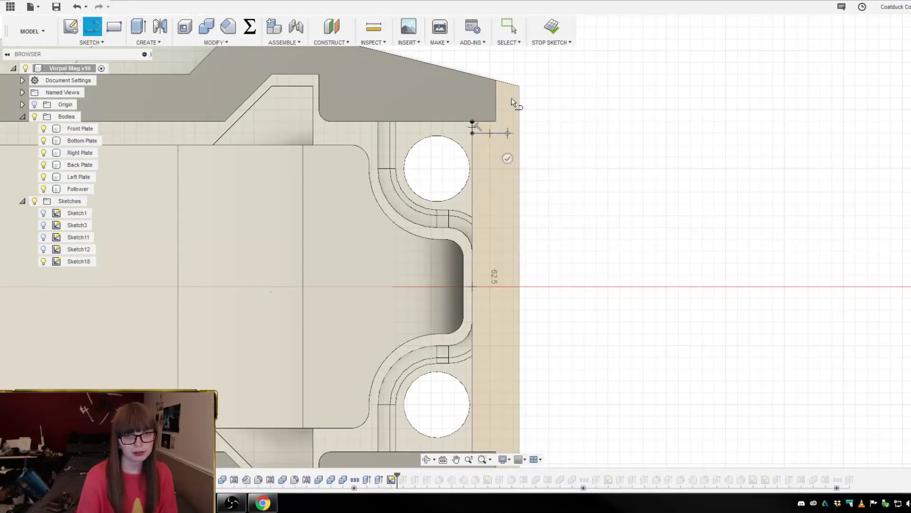
scroll(508, 212, down, 2)
scroll(508, 241, up, 3)
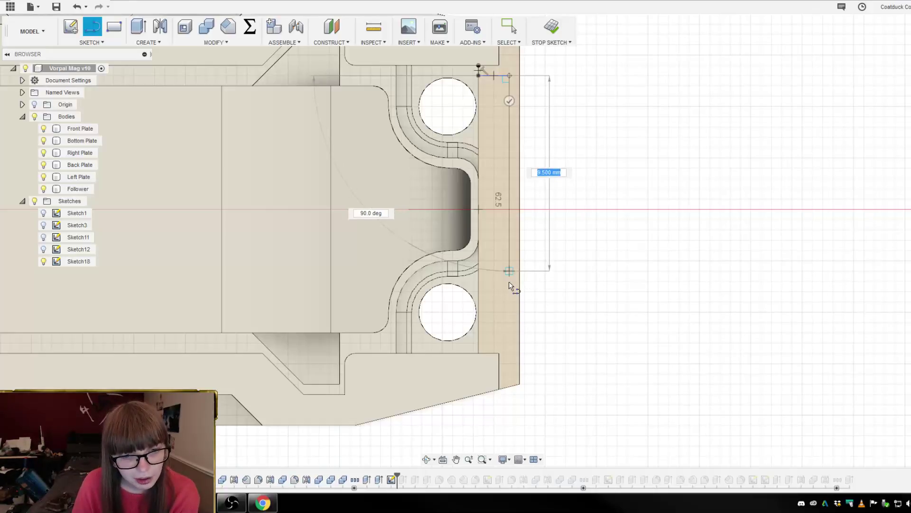
click(509, 340)
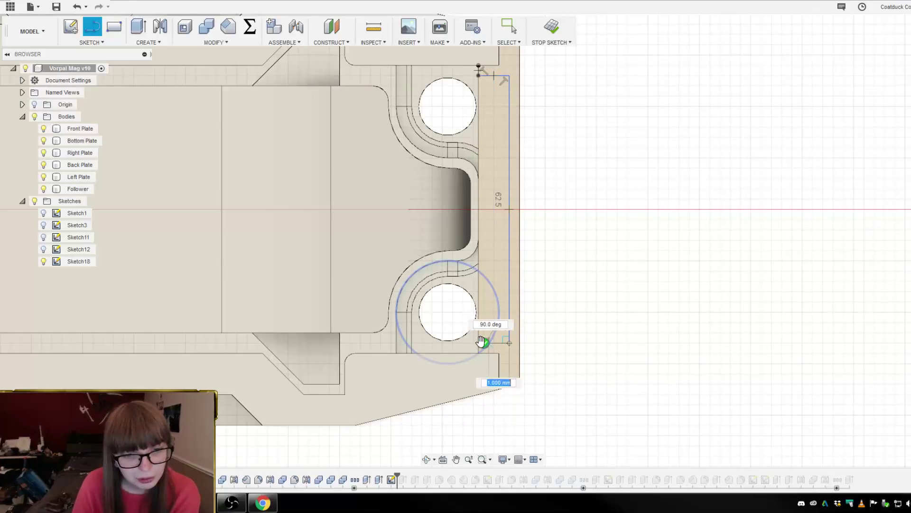
- Try closing the outline with a 1.5 mm line at 90 degrees to the long side, and undo it
scroll(477, 341, up, 4)
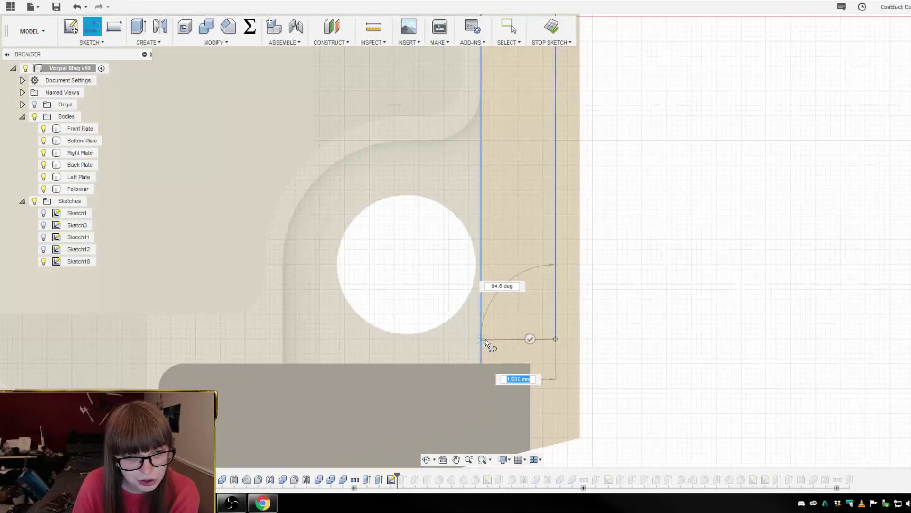
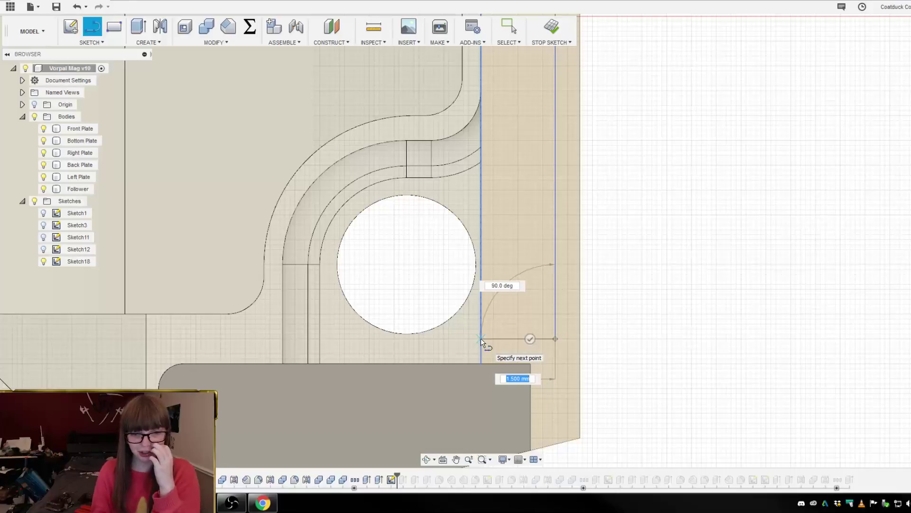
key(Tab)
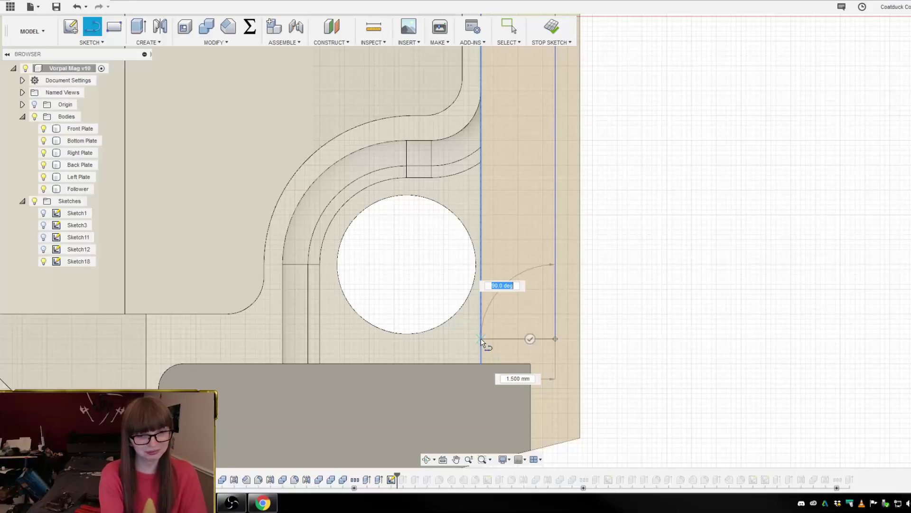
text(90)
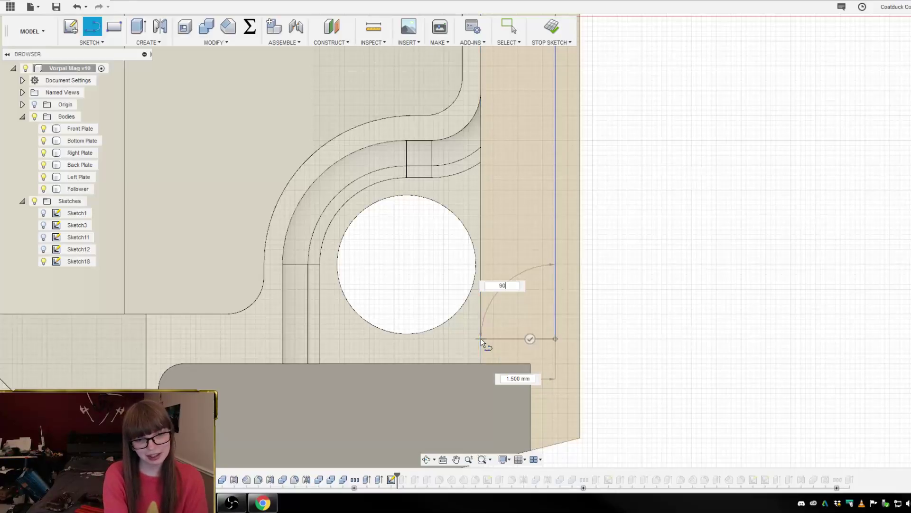
key(Tab)
text(1)
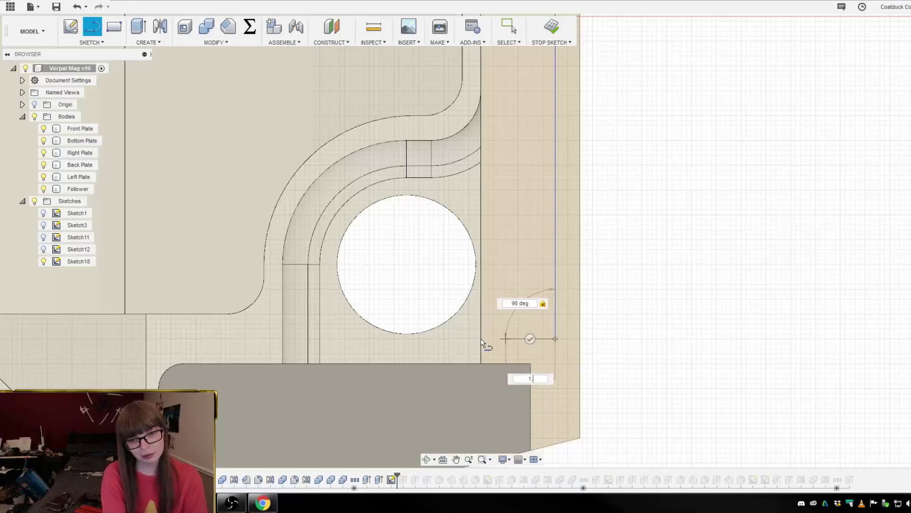
text(.5)
key(Return)
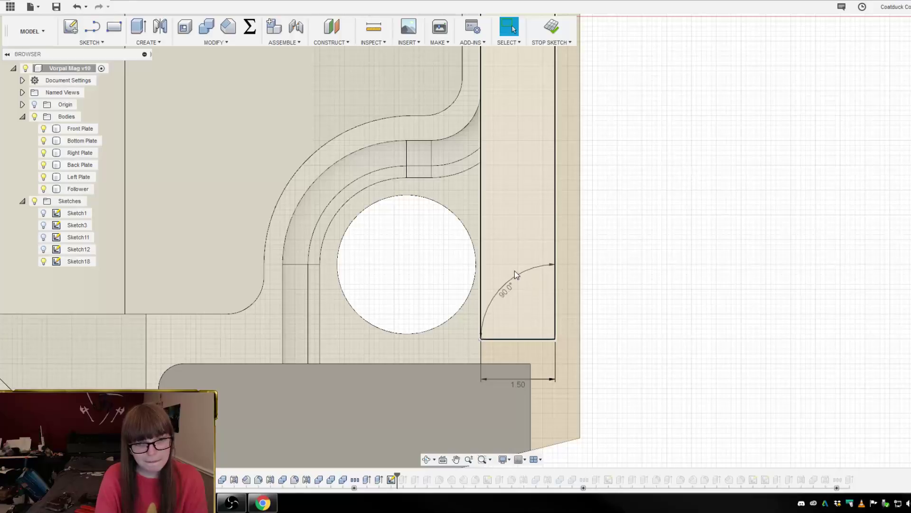
scroll(538, 344, up, 3)
key(ctrl+z)
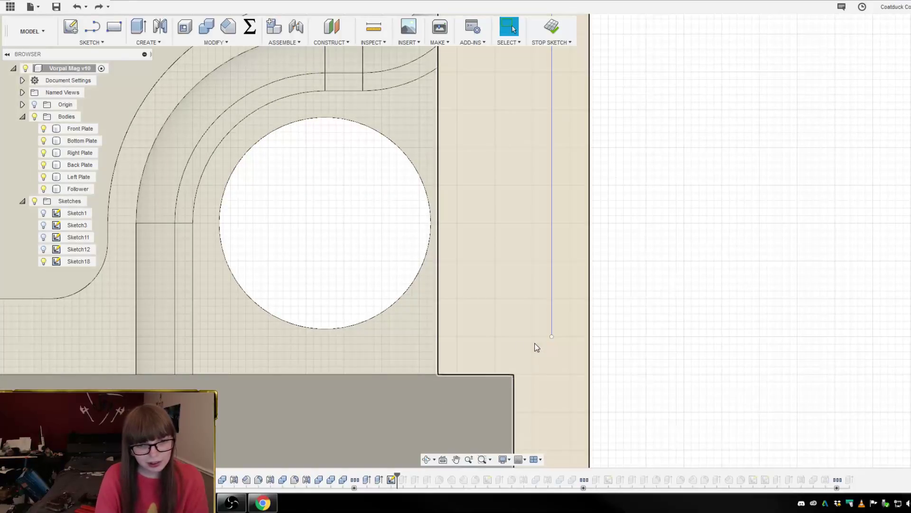
- Draw a 0.5 mm line along the inner edge from the opposite corner, and join it to the open end of the long side
key(l)
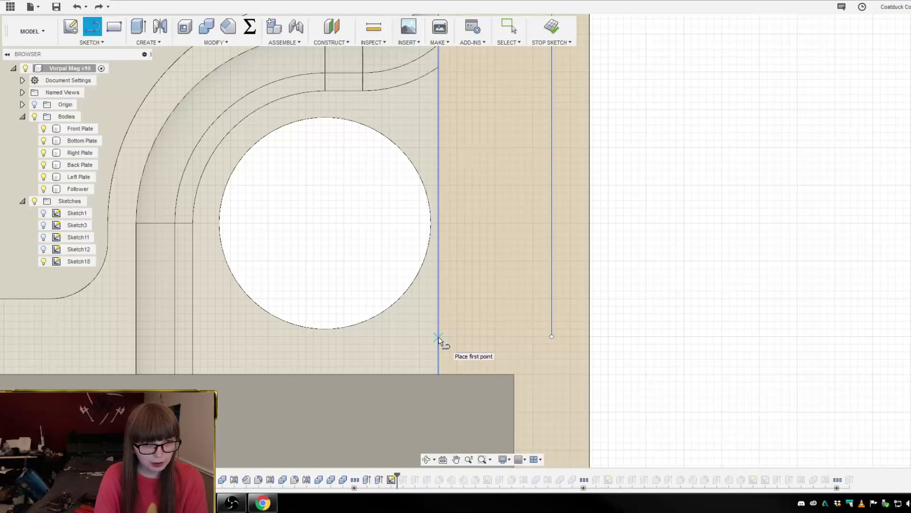
scroll(438, 337, up, 2)
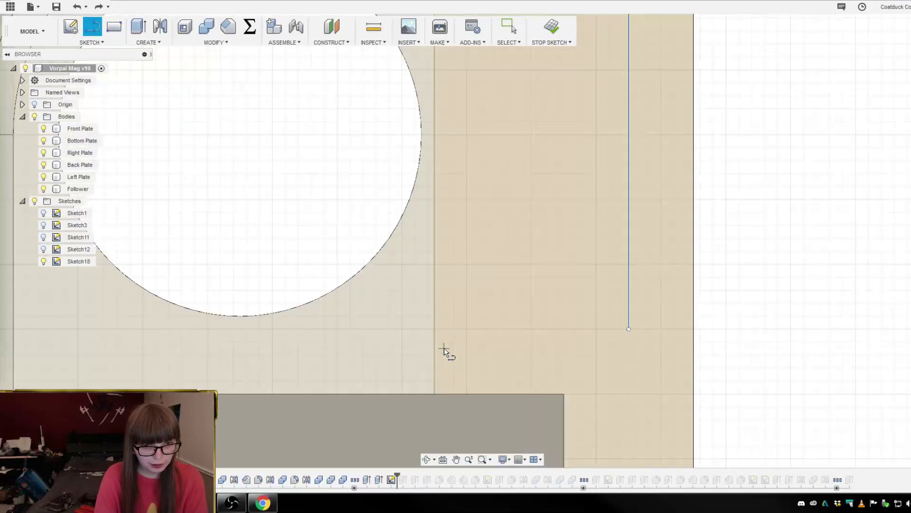
click(434, 392)
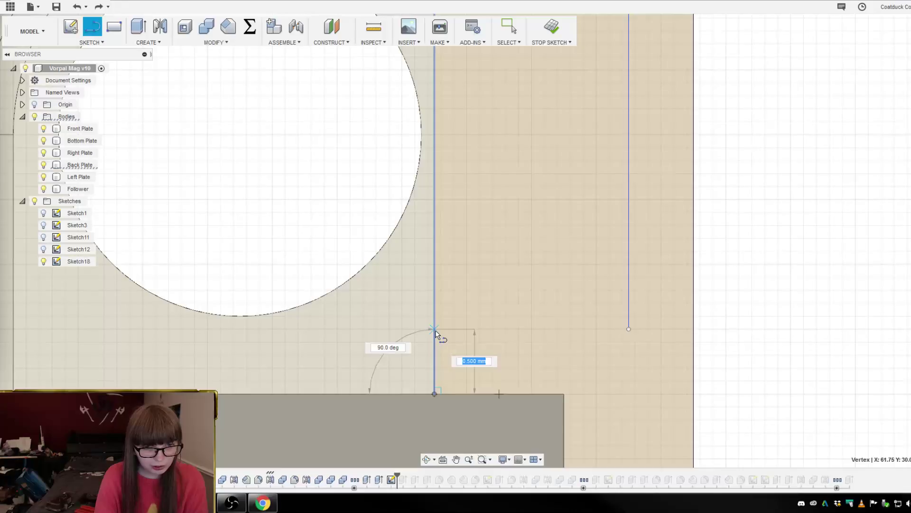
click(434, 328)
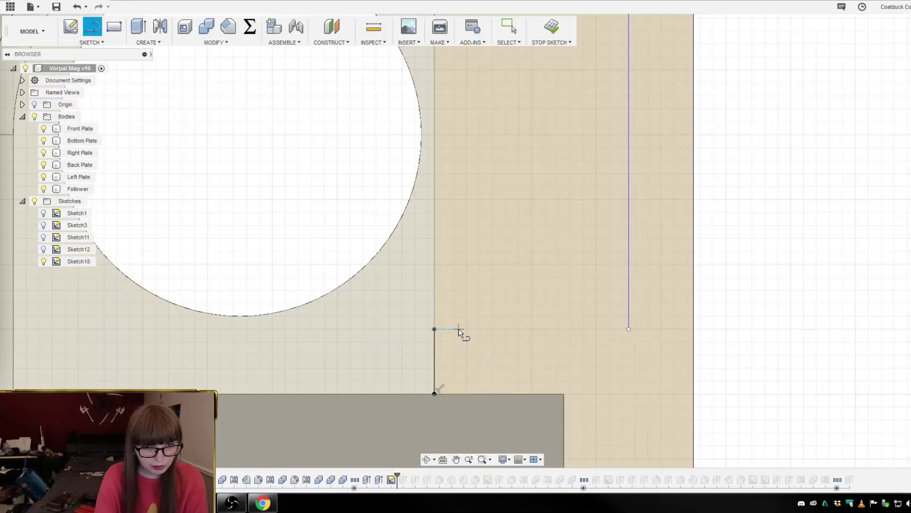
click(629, 328)
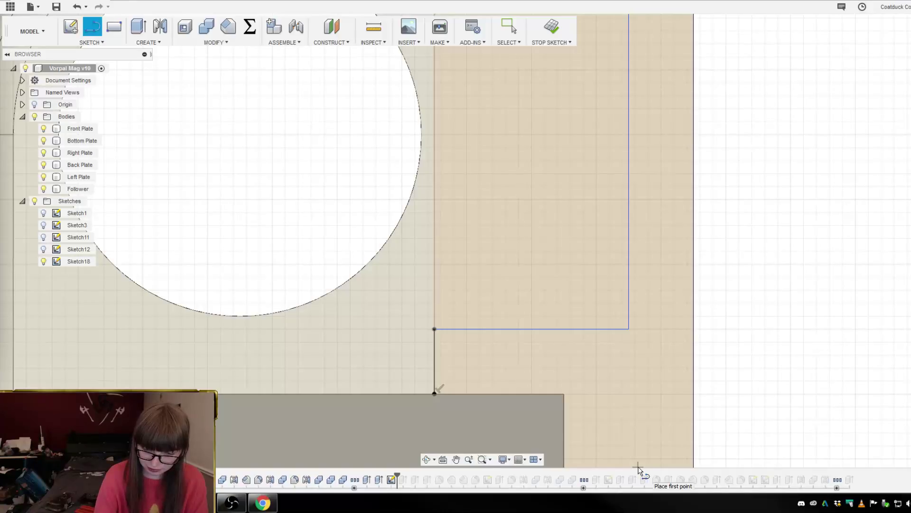
scroll(526, 271, down, 5)
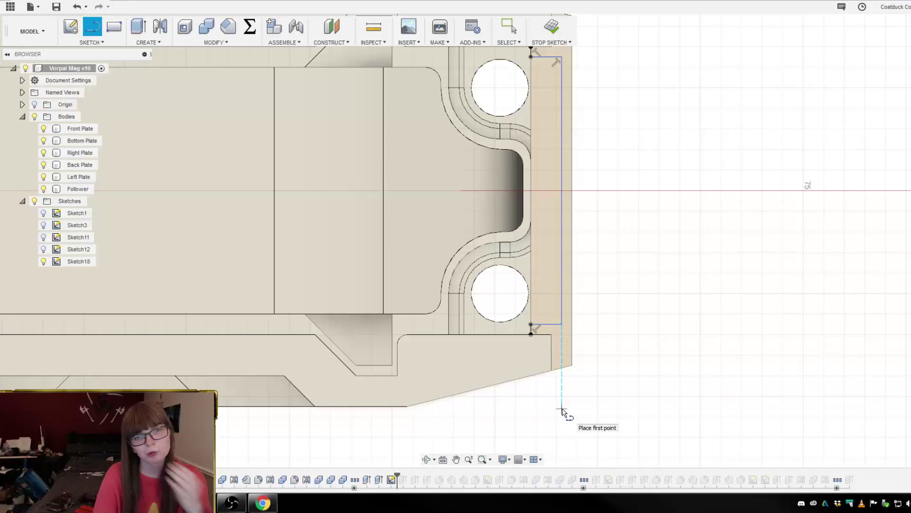
scroll(590, 427, up, 2)
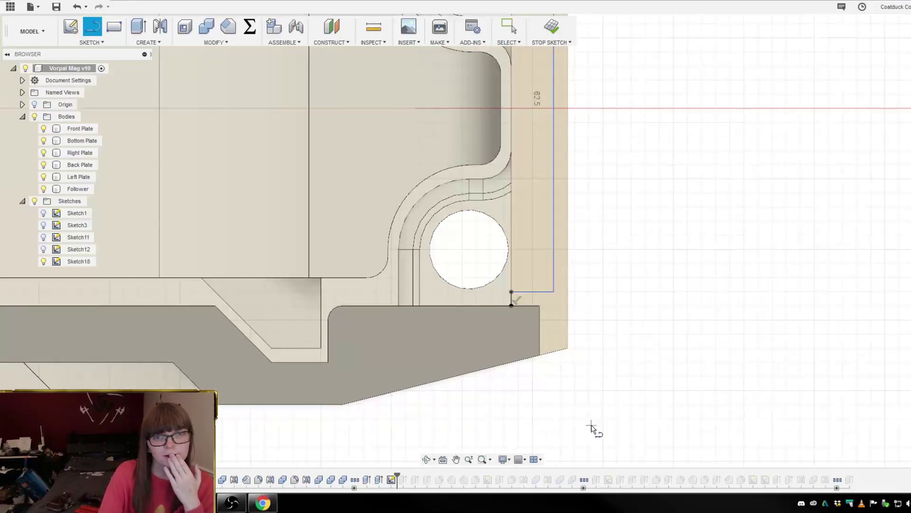
- From the outline's outer corner, draw a 1 mm line back along the long side, and a 0.5 mm line out to the plate's outer edge
scroll(593, 434, down, 3)
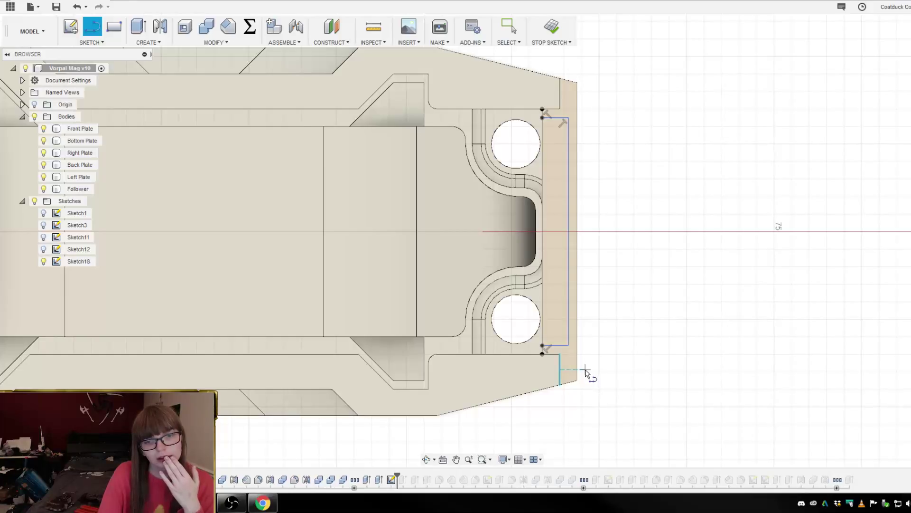
scroll(587, 375, up, 3)
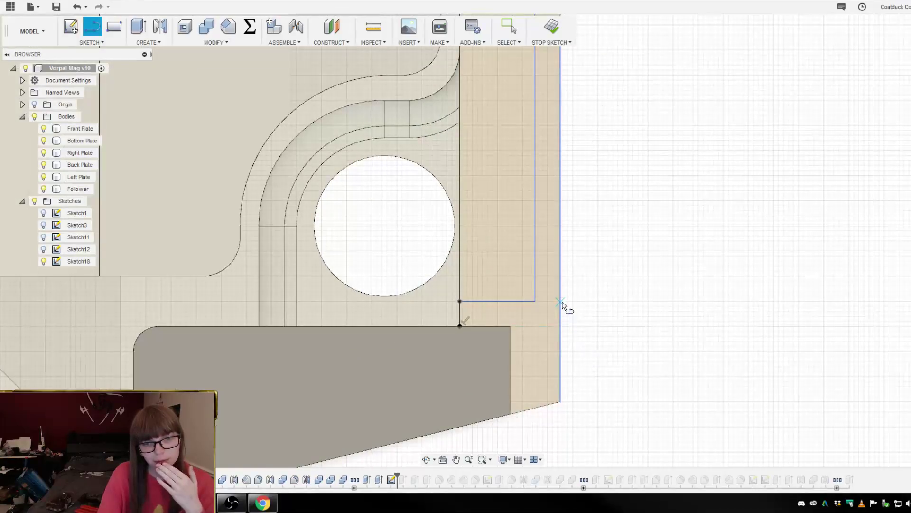
click(535, 301)
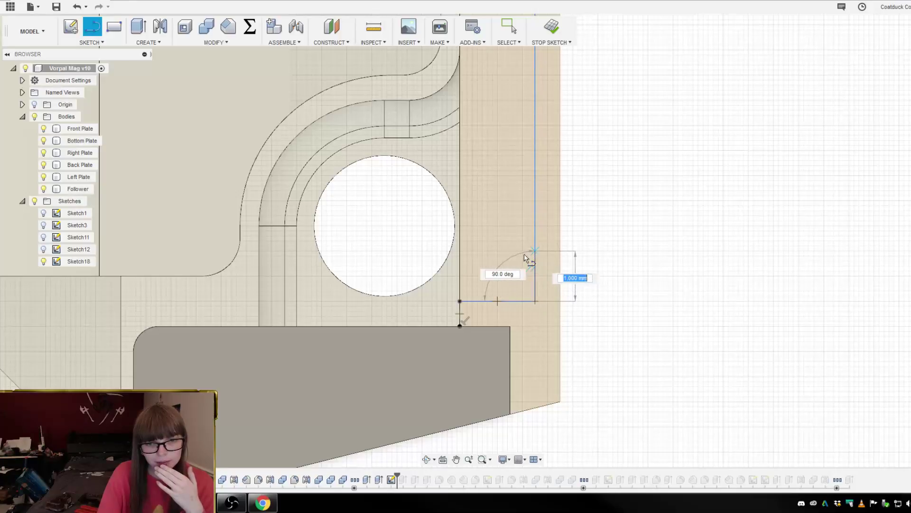
scroll(525, 258, down, 3)
scroll(559, 261, up, 2)
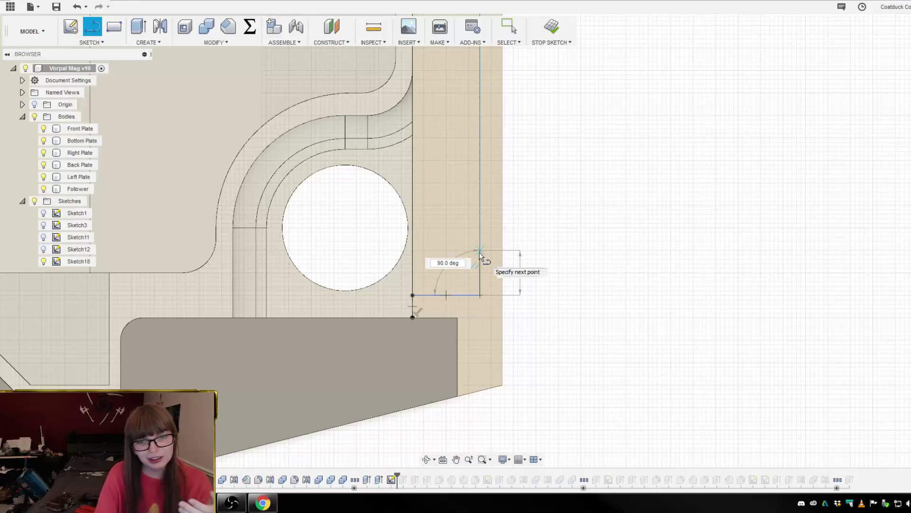
click(481, 257)
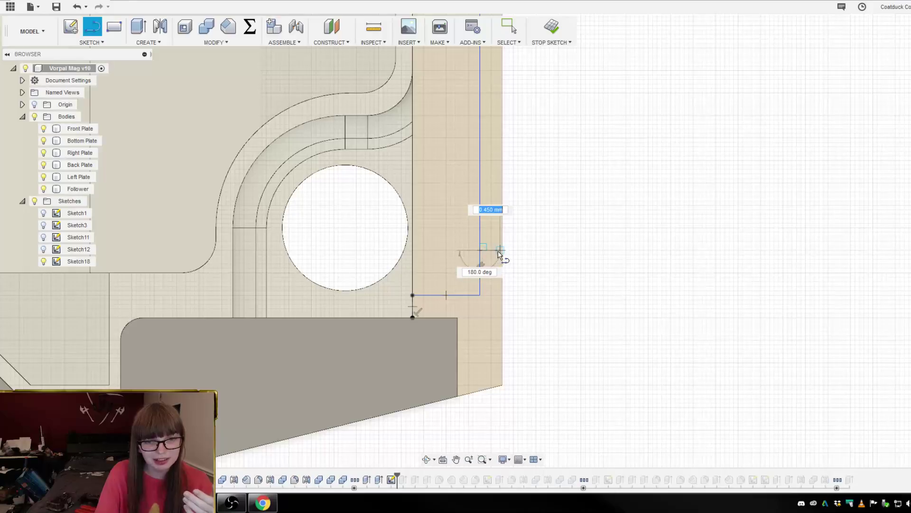
scroll(504, 250, up, 6)
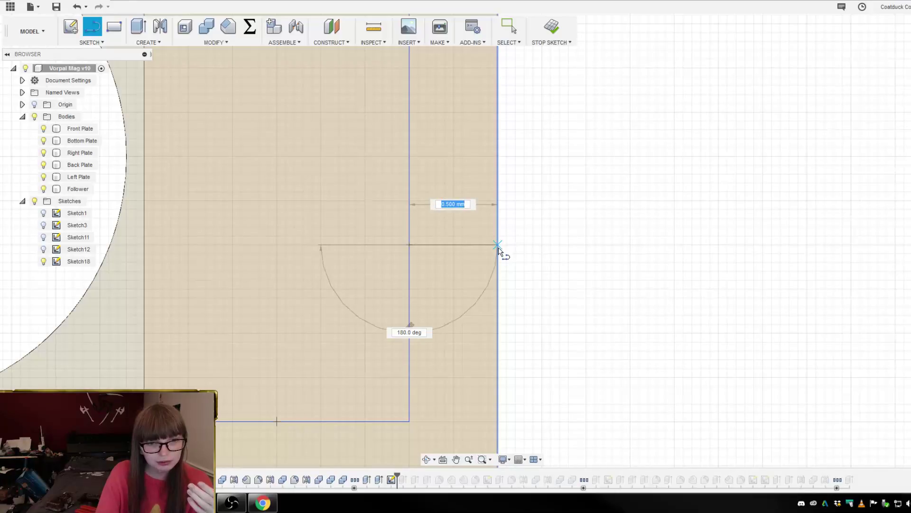
click(497, 244)
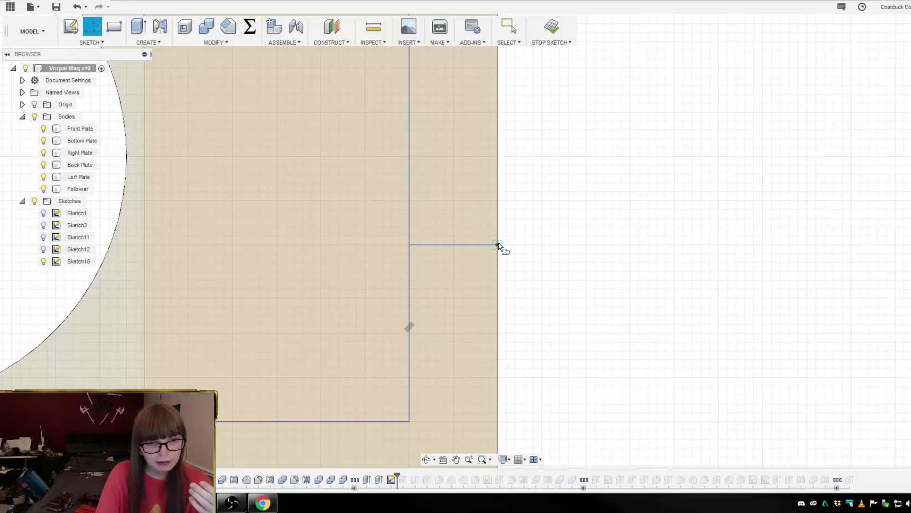
scroll(490, 368, down, 5)
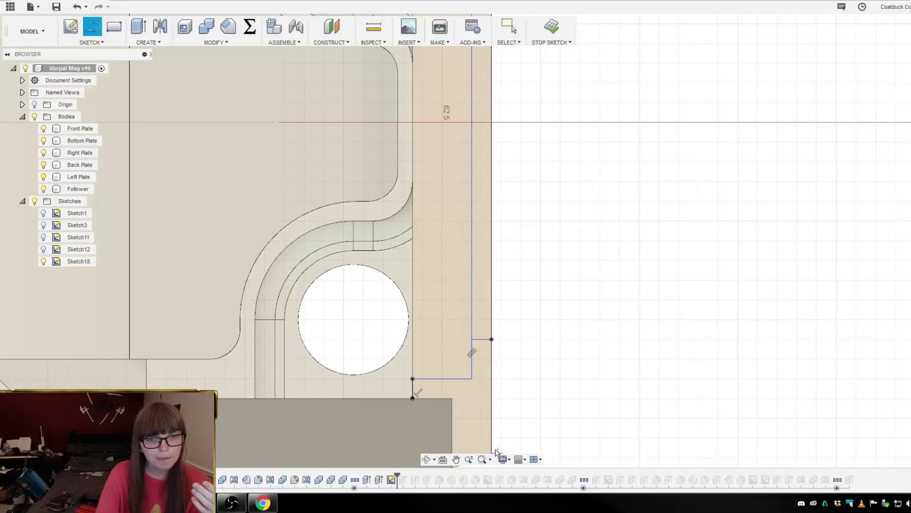
- Draw matching 1 mm and 0.5 mm lines at the opposite end of the long side, and finish the sketch
scroll(495, 451, down, 3)
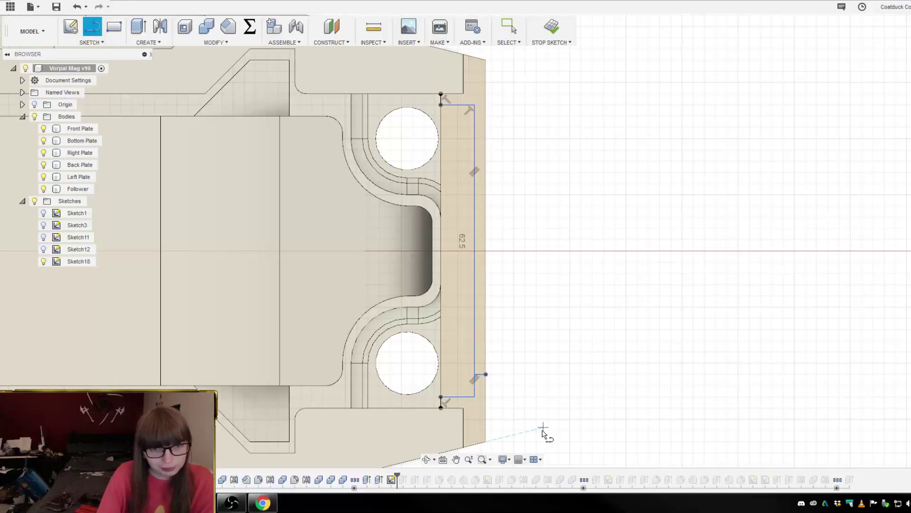
scroll(508, 173, up, 3)
scroll(475, 171, up, 2)
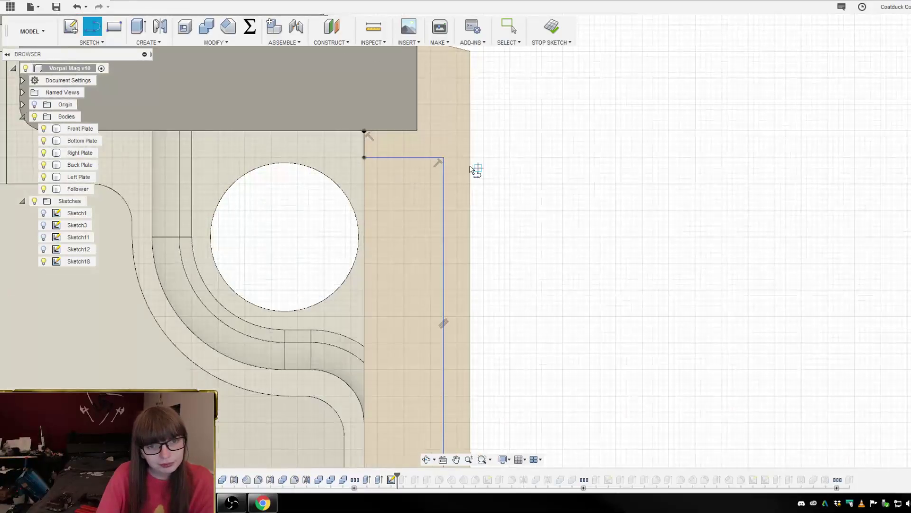
click(444, 159)
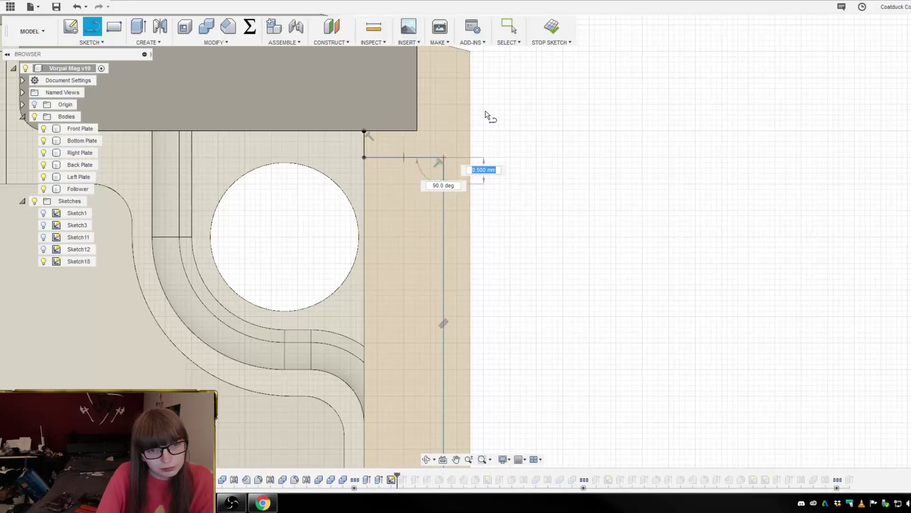
scroll(488, 115, down, 3)
scroll(477, 147, up, 3)
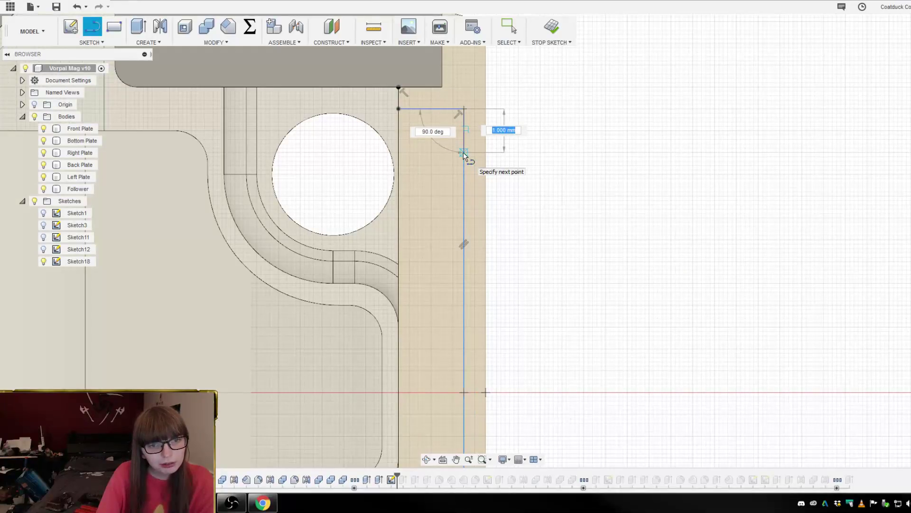
click(463, 152)
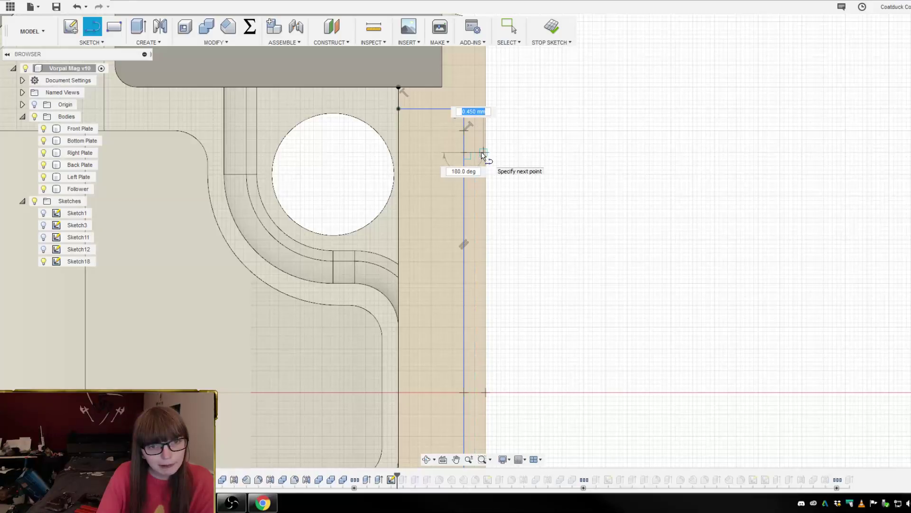
scroll(485, 152, up, 2)
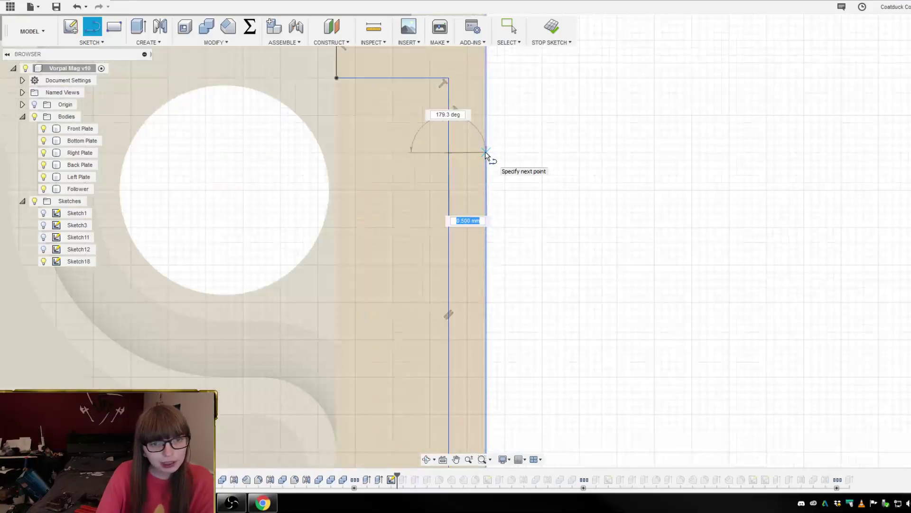
scroll(485, 152, up, 3)
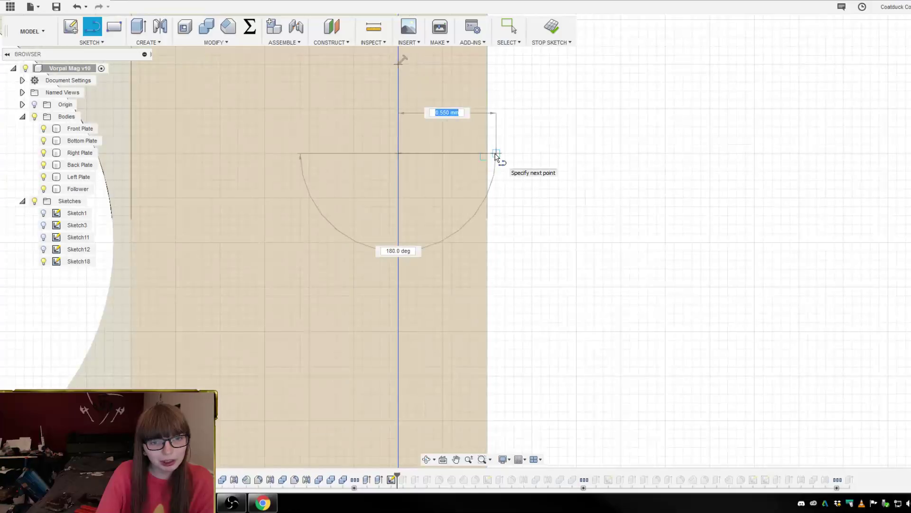
scroll(489, 155, up, 2)
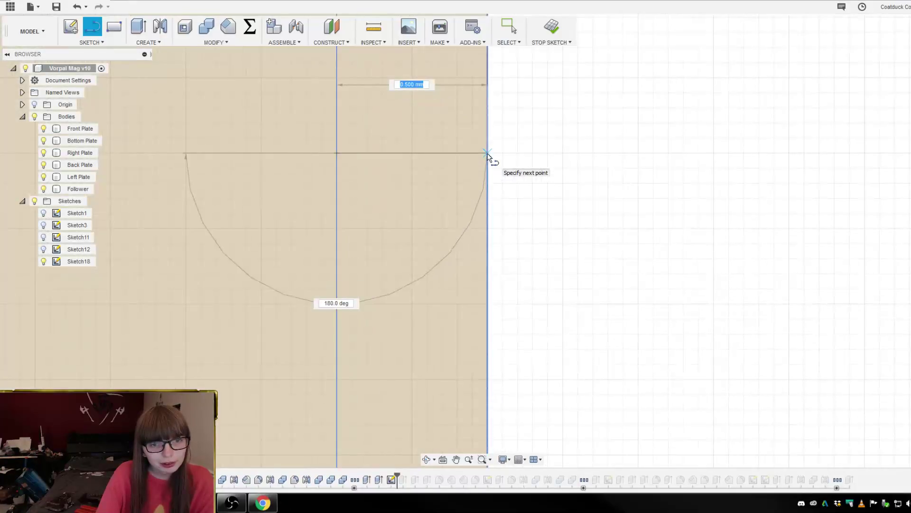
scroll(488, 154, up, 2)
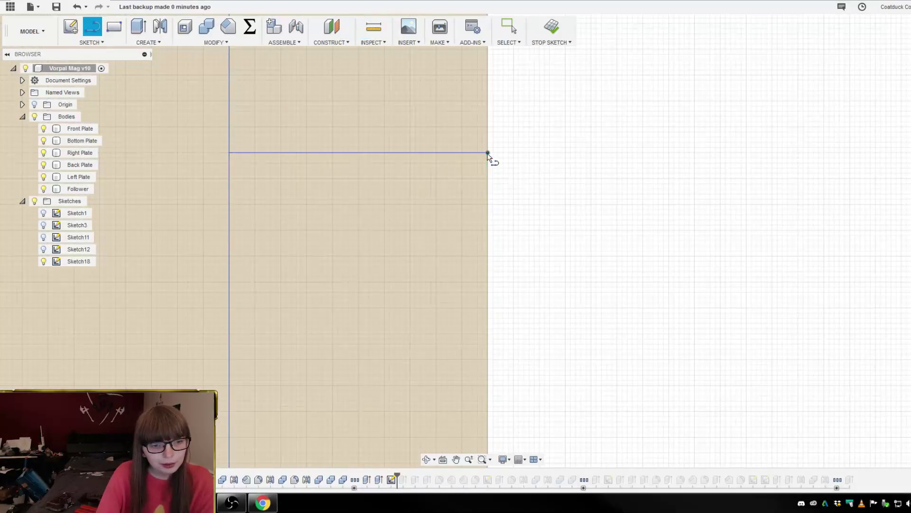
scroll(491, 159, down, 5)
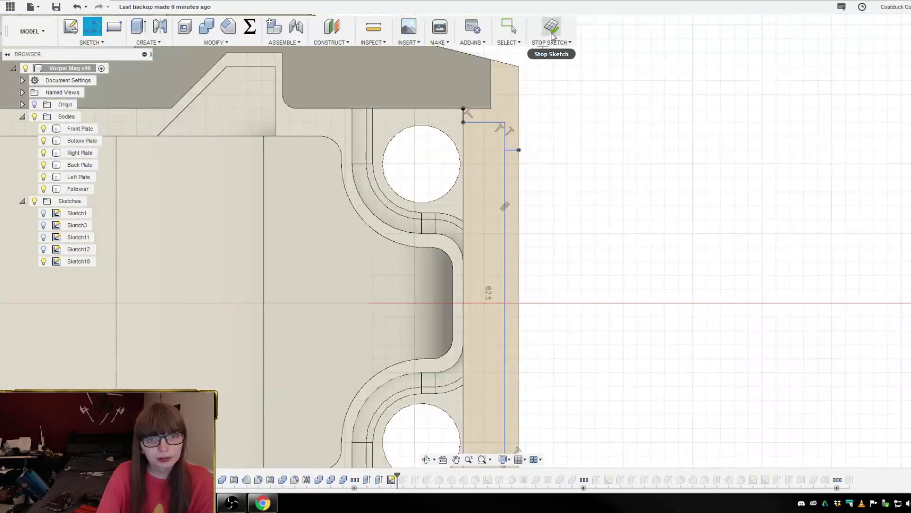
click(552, 36)
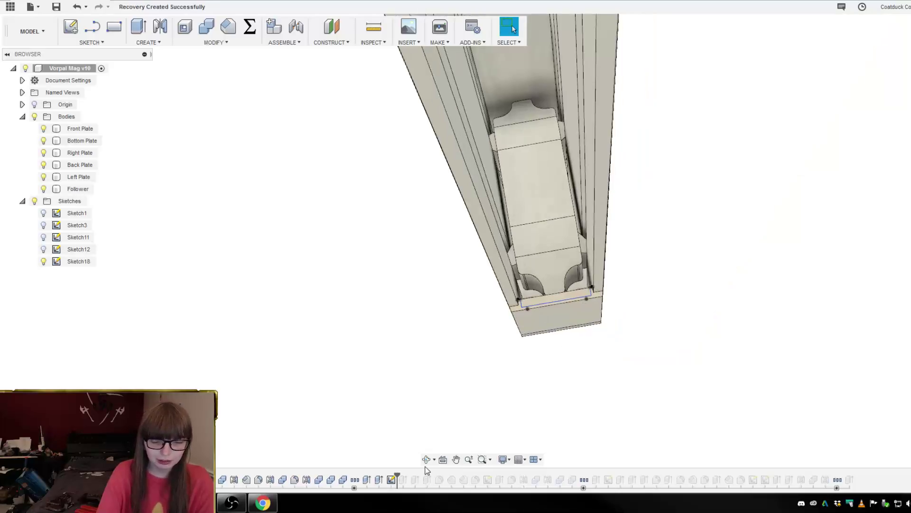
- Roll the history forward past the existing Polycarb extrusion, and open and accept its feature settings unchanged
click(403, 479)
drag(399, 475, 411, 475)
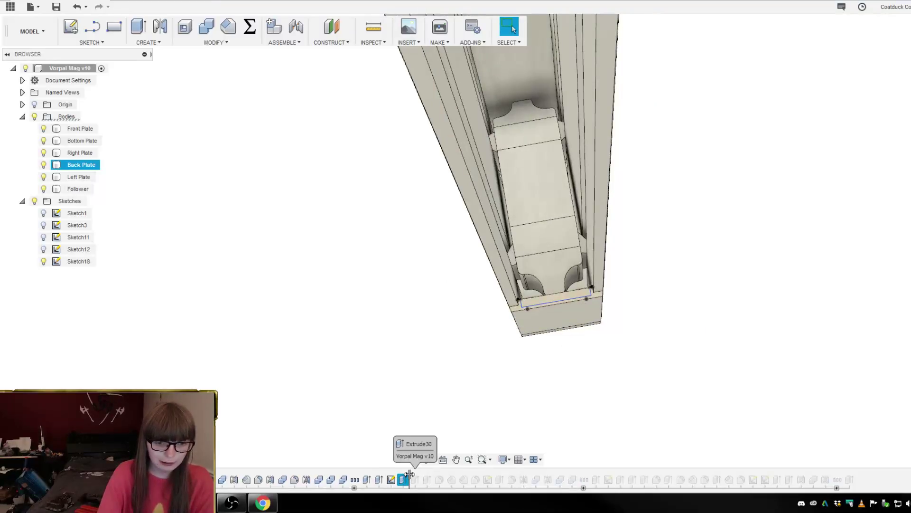
double_click(403, 483)
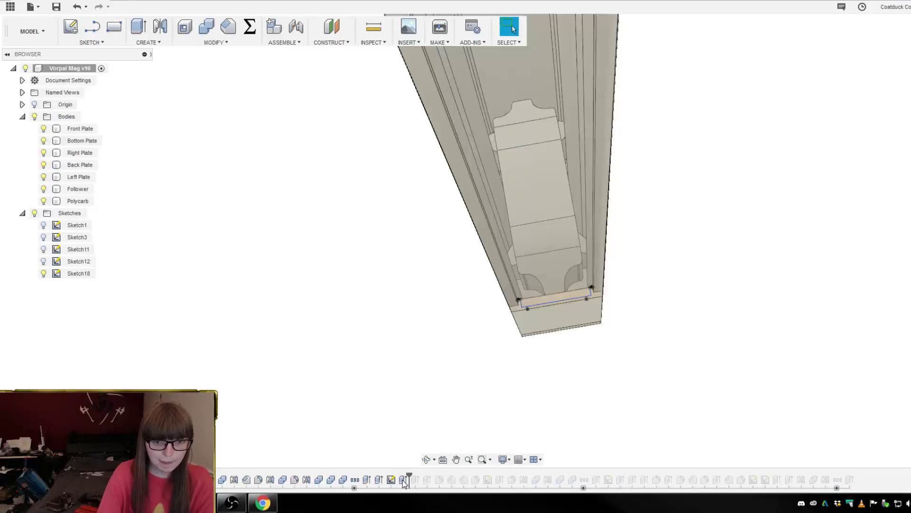
double_click(404, 480)
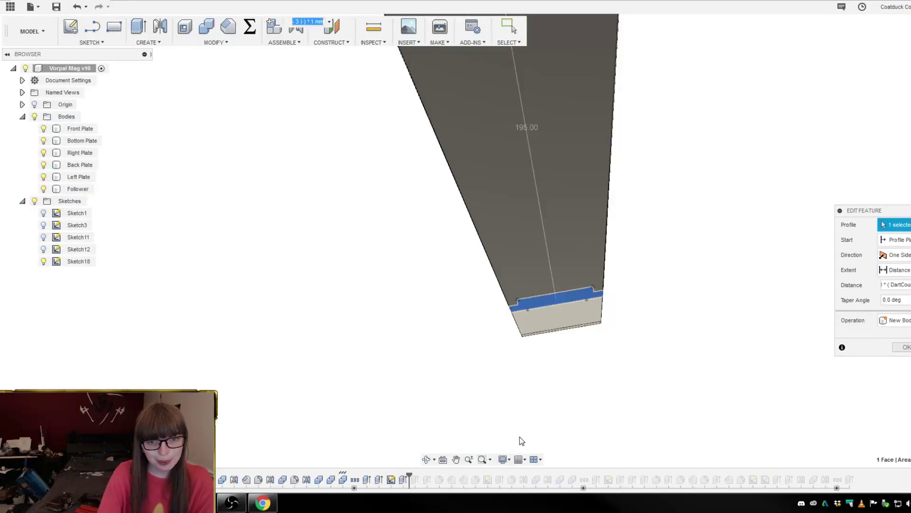
shift+middle_drag(522, 440, 551, 426)
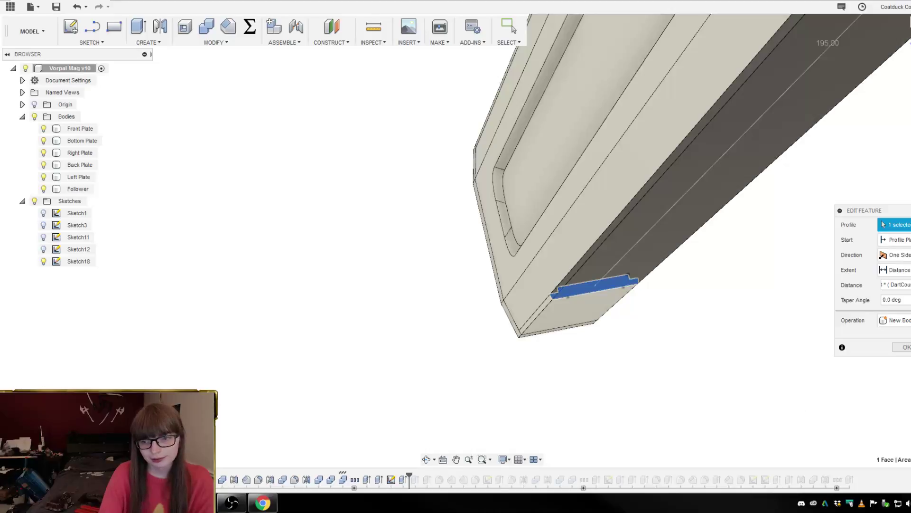
key(Return)
click(403, 479)
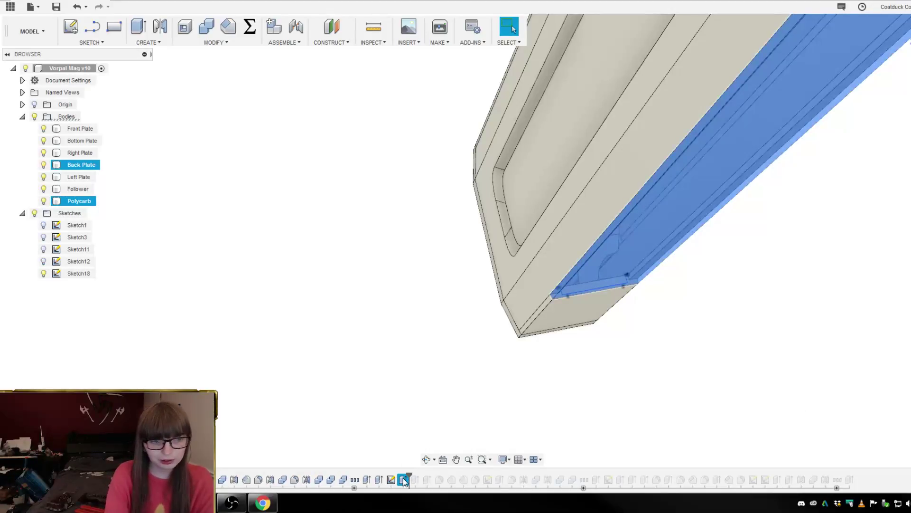
key(Delete)
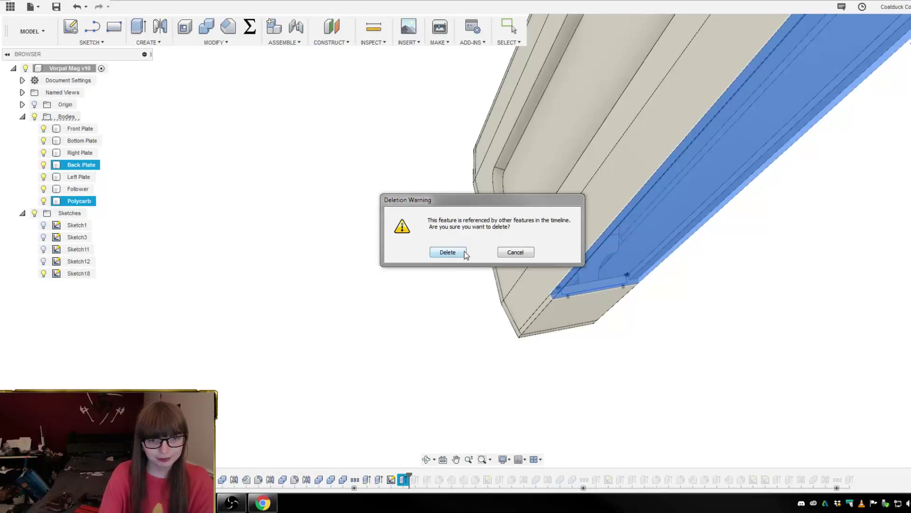
click(516, 252)
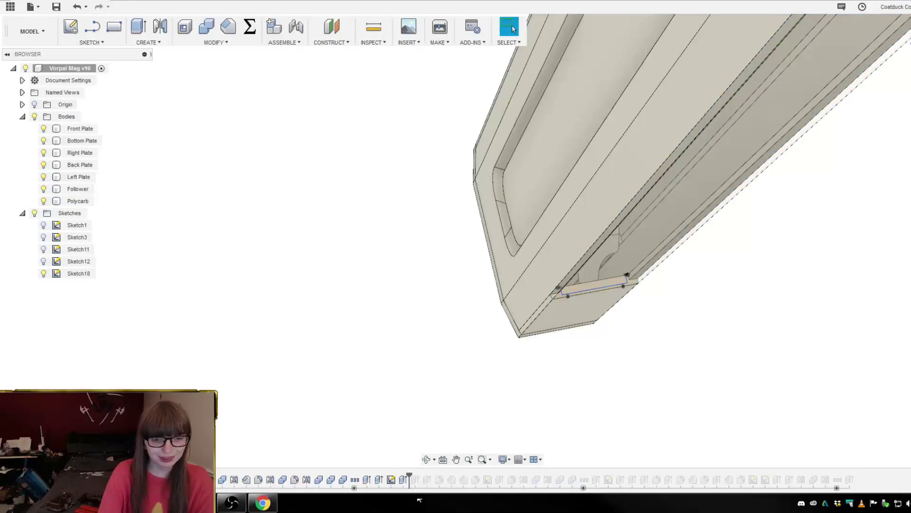
- Suppress the Polycarb extrusion in the design history
right_click(404, 480)
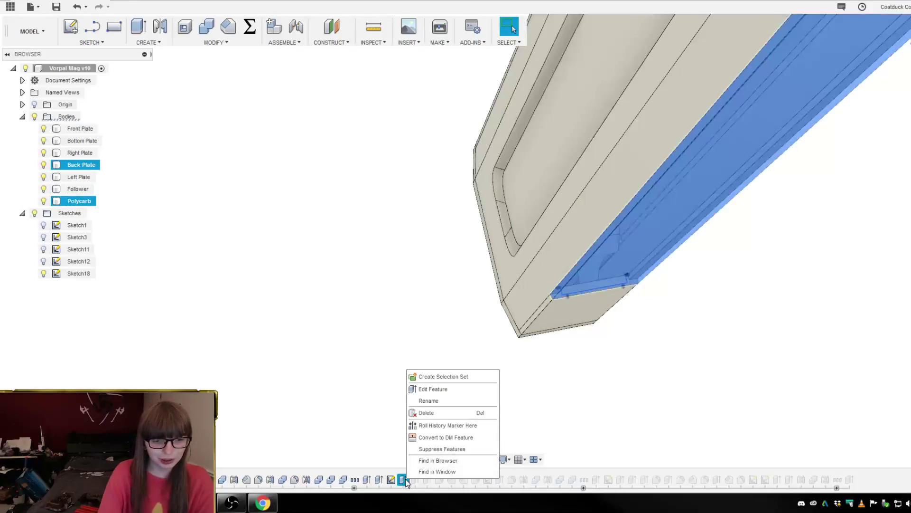
click(436, 448)
- Extrude the narrow strip profile along the Back Plate's outer edge 1 mm as a Join, and show Sketch18 again
shift+middle_drag(446, 444, 608, 369)
scroll(583, 289, up, 6)
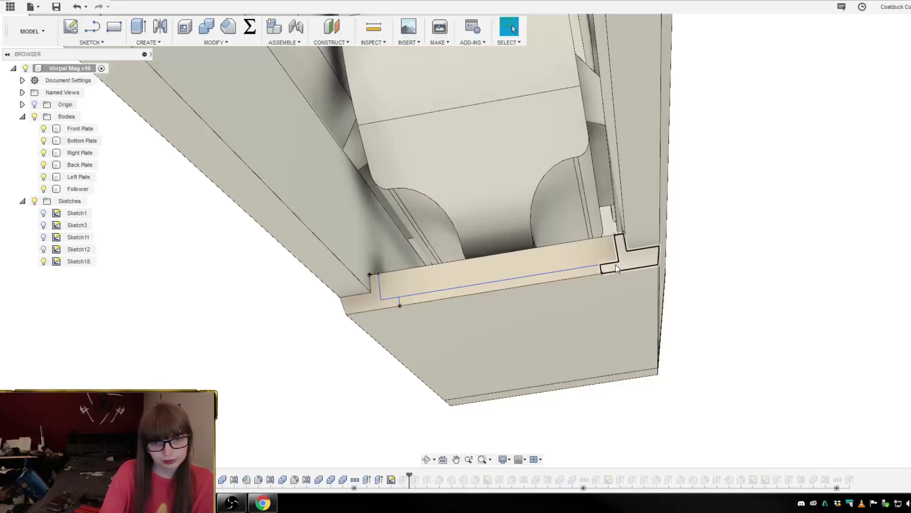
shift+middle_drag(732, 365, 736, 360)
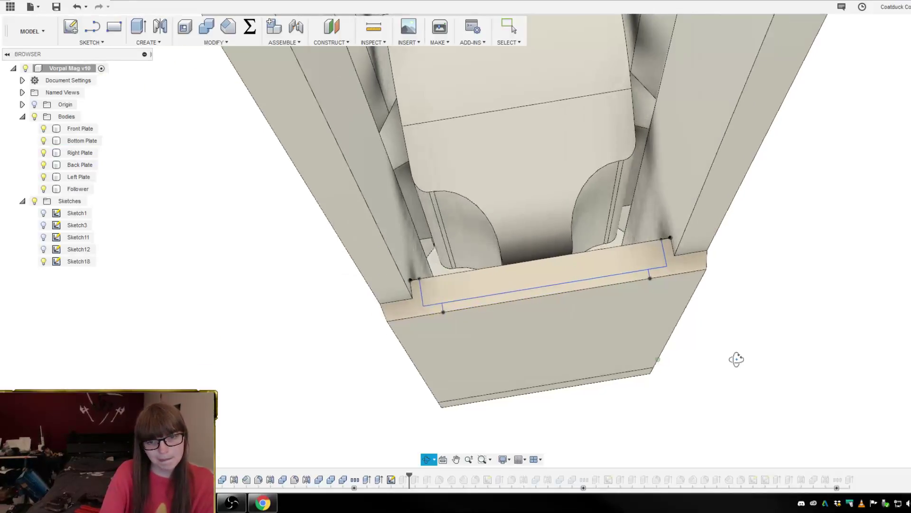
scroll(614, 277, up, 2)
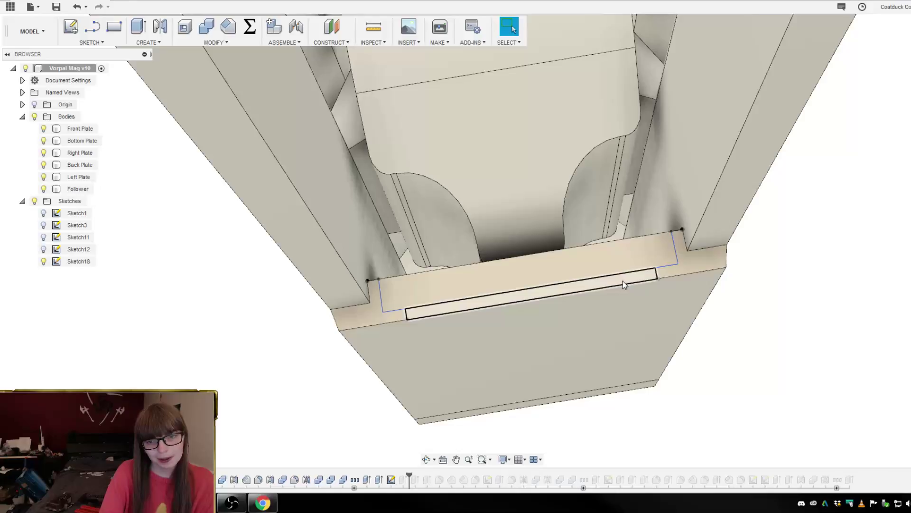
click(623, 281)
text(e)
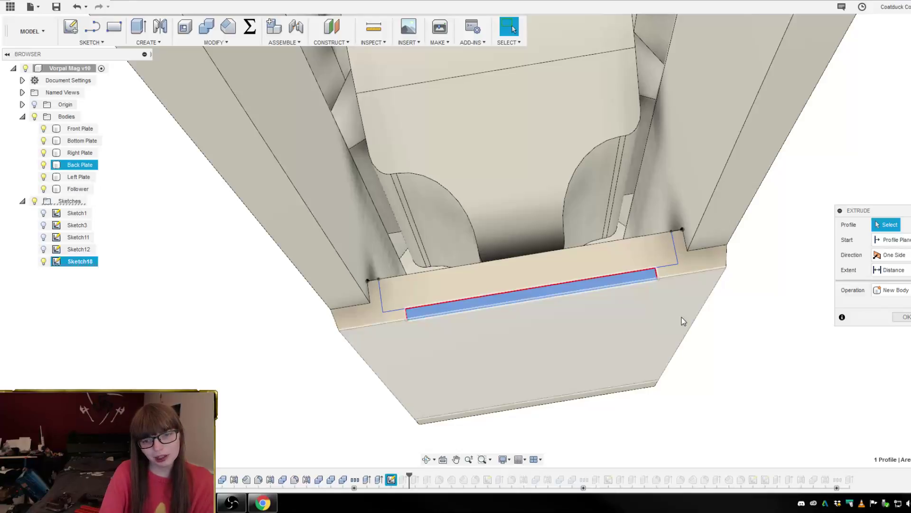
text(1)
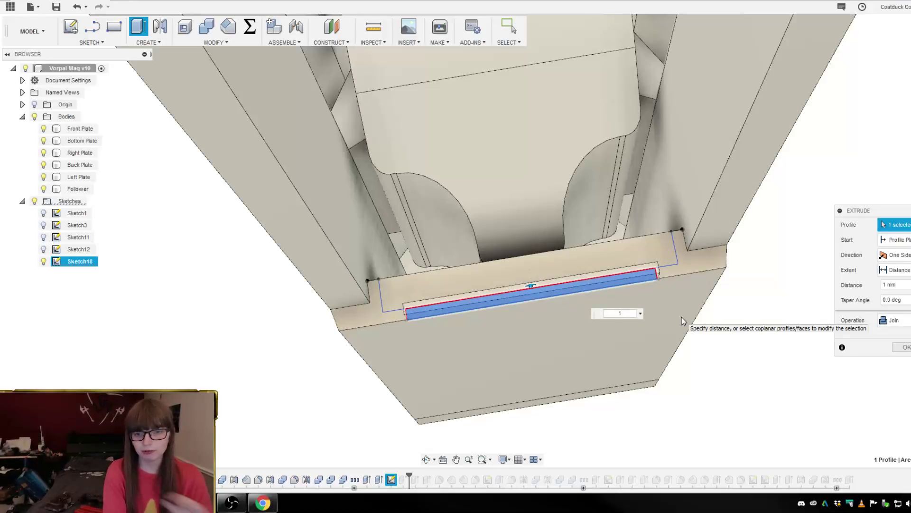
key(Return)
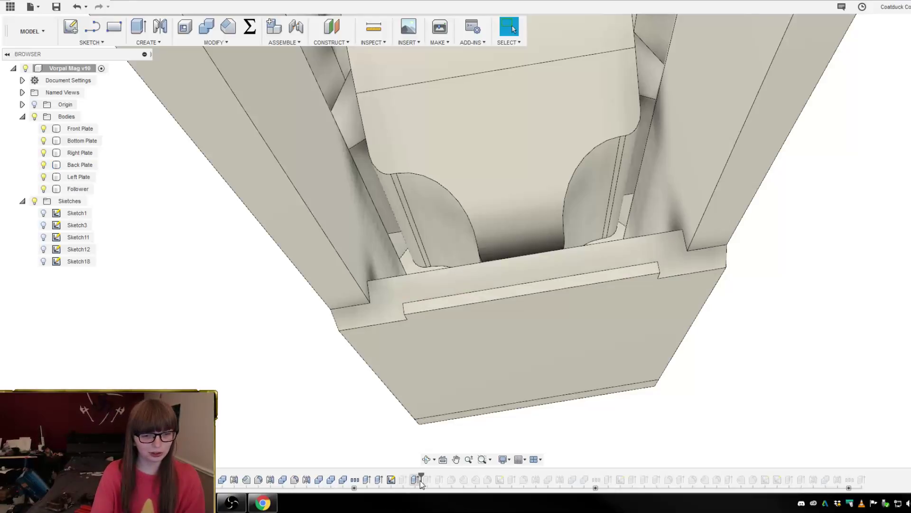
click(40, 262)
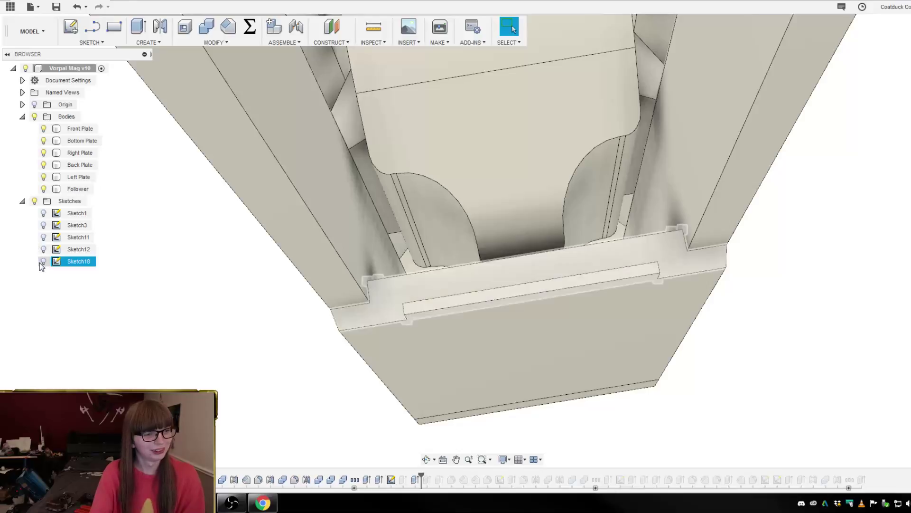
click(43, 262)
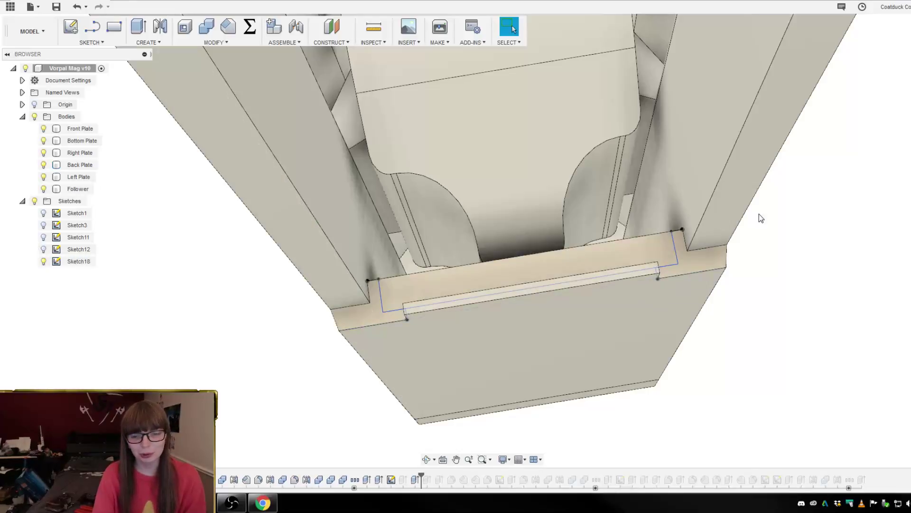
click(703, 258)
click(354, 316)
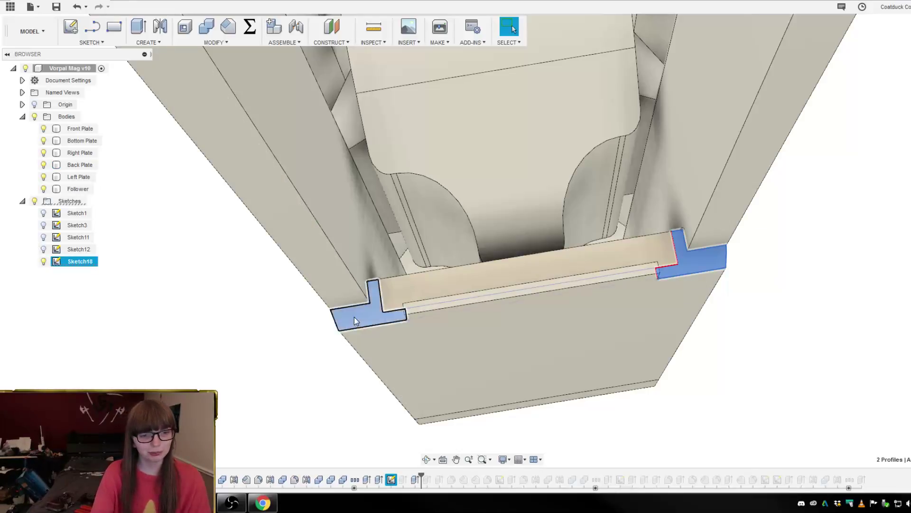
shift+middle_drag(354, 317, 673, 400)
shift+middle_drag(666, 434, 666, 428)
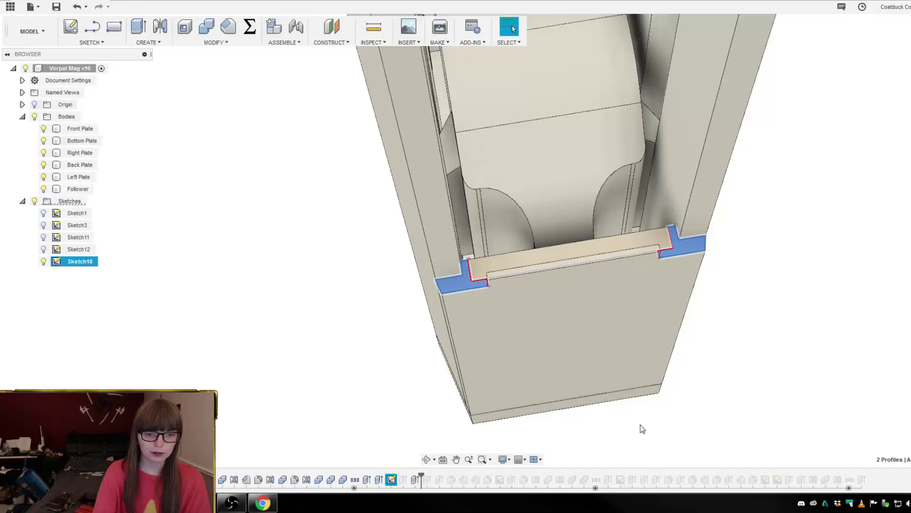
- Unsuppress the Polycarb extrusion in the design history
click(412, 479)
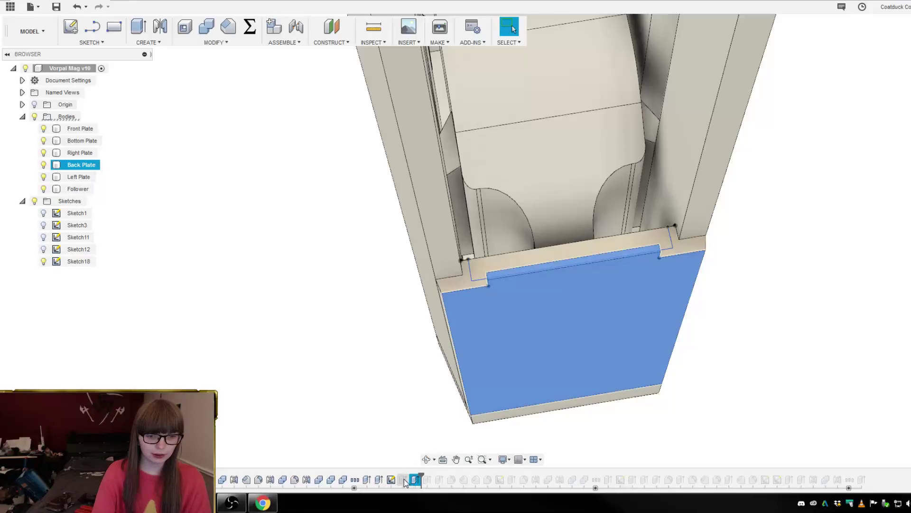
click(404, 479)
click(404, 479)
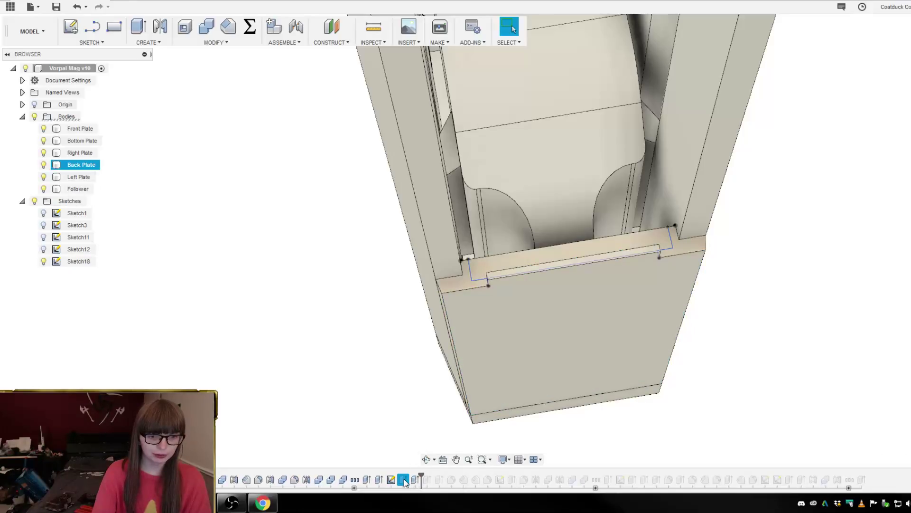
right_click(404, 478)
click(404, 479)
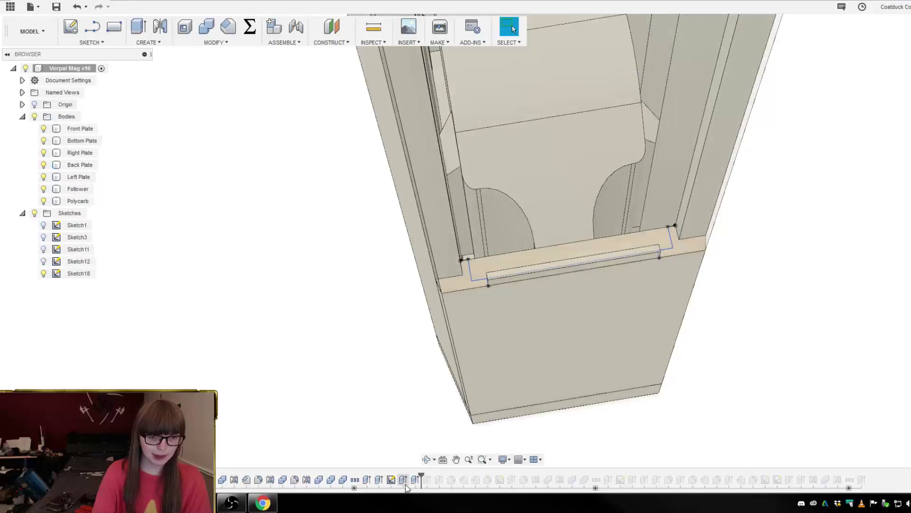
- Try to redefine the Polycarb extrusion from Sketch18's two end profiles as a new body, and undo the change
double_click(405, 480)
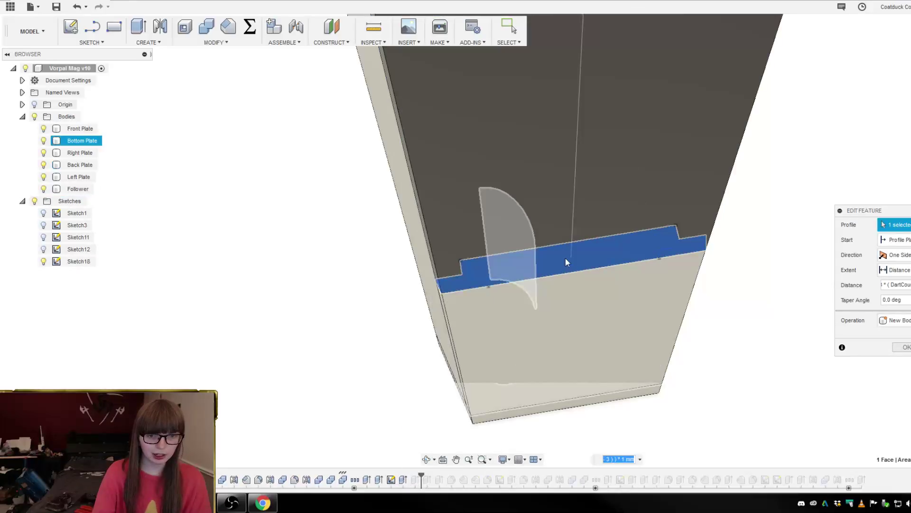
click(910, 225)
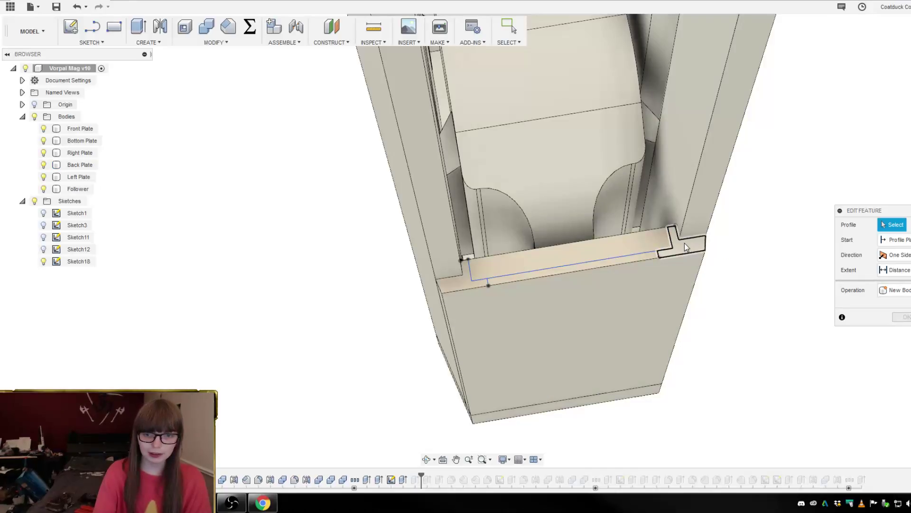
click(684, 243)
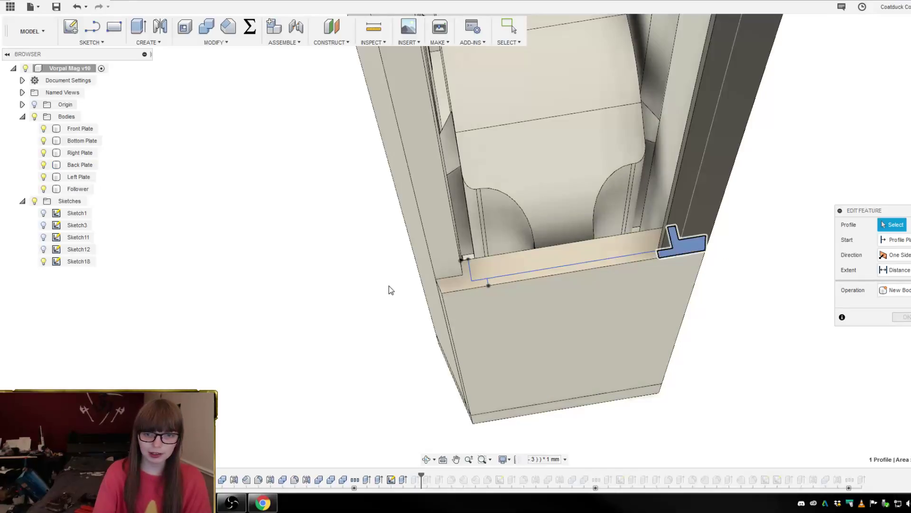
click(449, 283)
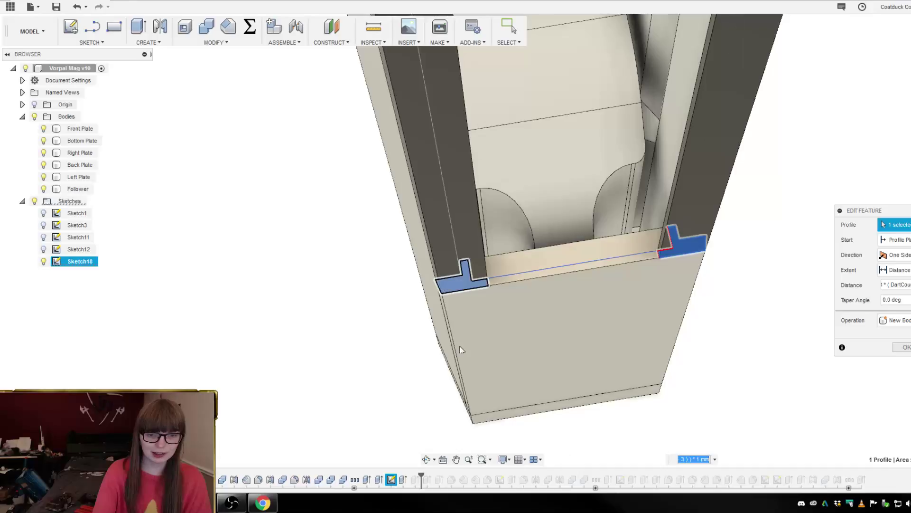
shift+middle_drag(510, 426, 647, 456)
scroll(648, 456, down, 3)
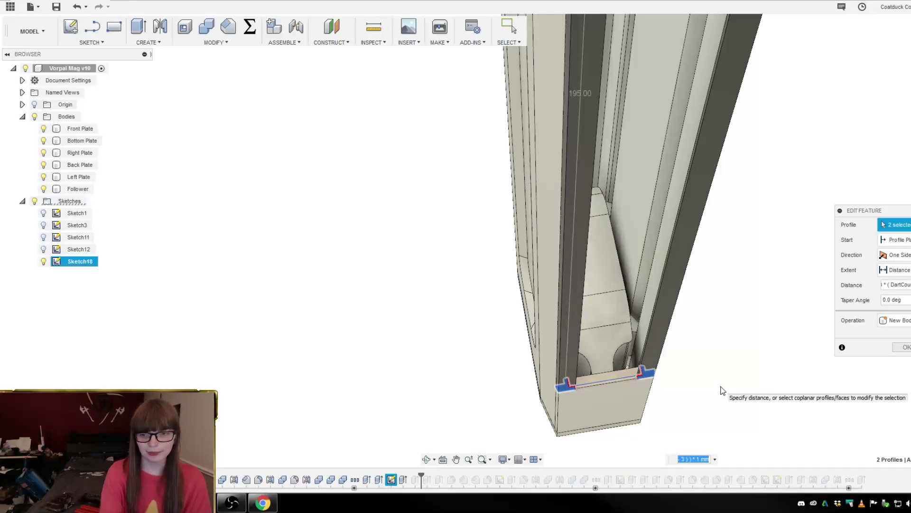
key(Escape)
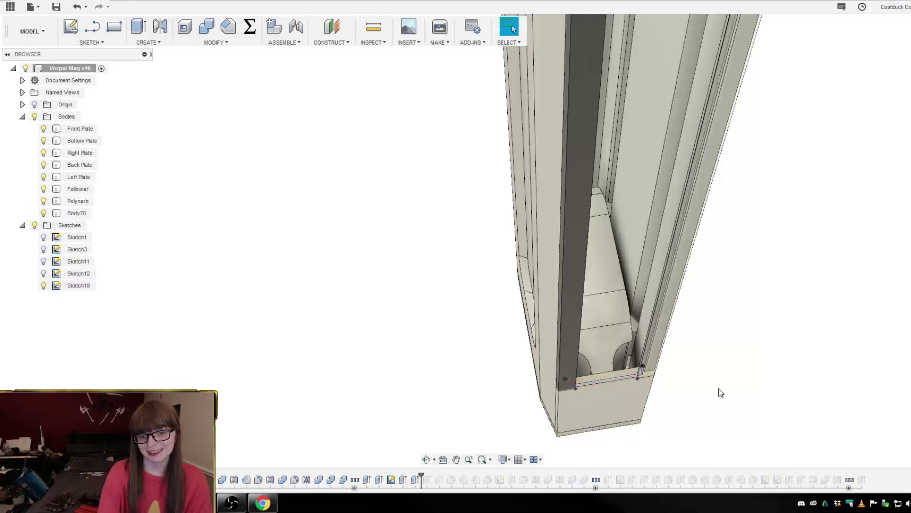
mouse_move(718, 388)
shift+middle_down()
mouse_move(691, 390)
mouse_move(733, 364)
mouse_move(698, 380)
mouse_move(691, 401)
mouse_move(724, 375)
shift+middle_up()
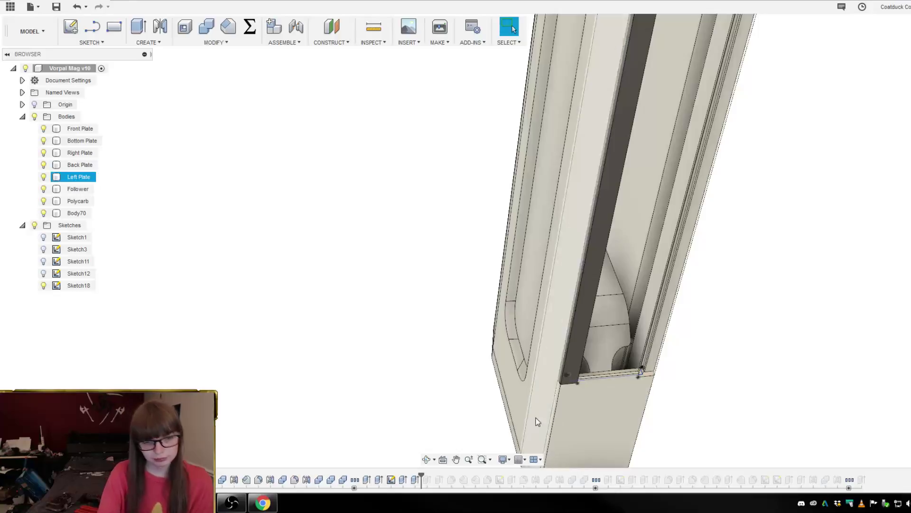
key(ctrl+z)
- Edit the Polycarb extrusion (Extrude27), replacing its full-face profile with the two stepped end profiles of Sketch18
shift+middle_drag(776, 395, 775, 399)
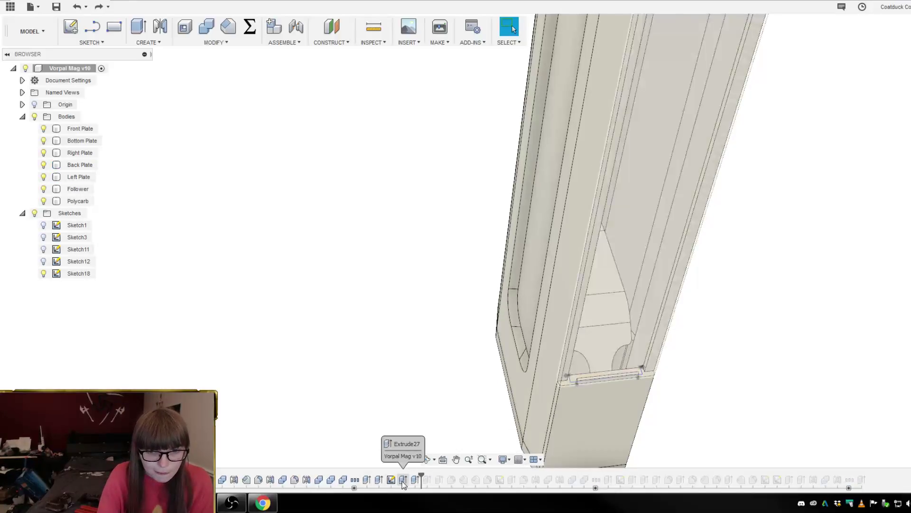
double_click(403, 479)
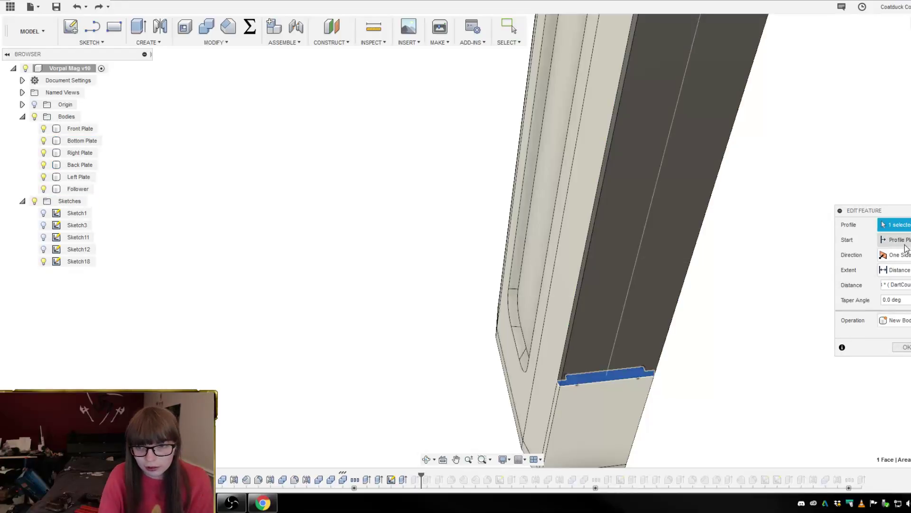
click(904, 224)
scroll(590, 401, up, 2)
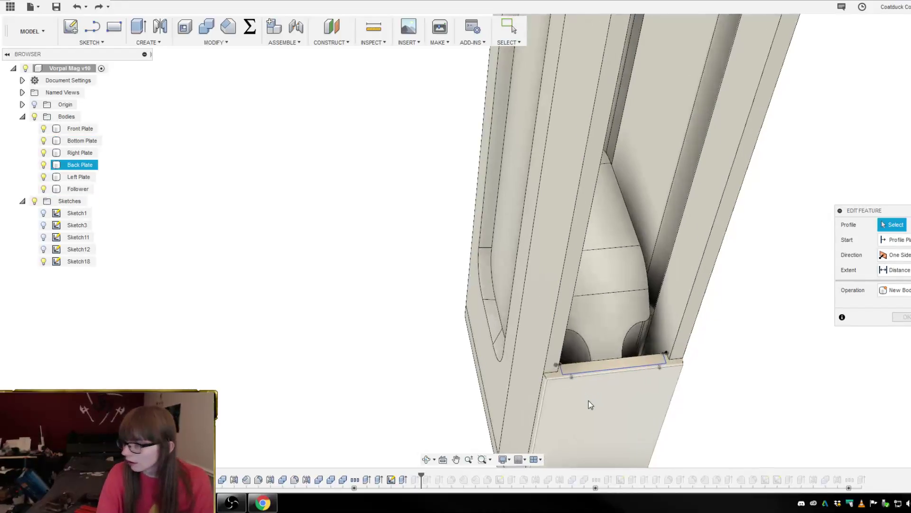
mouse_move(757, 388)
shift+middle_down()
mouse_move(753, 409)
mouse_move(717, 378)
mouse_move(716, 351)
mouse_move(685, 372)
shift+middle_up()
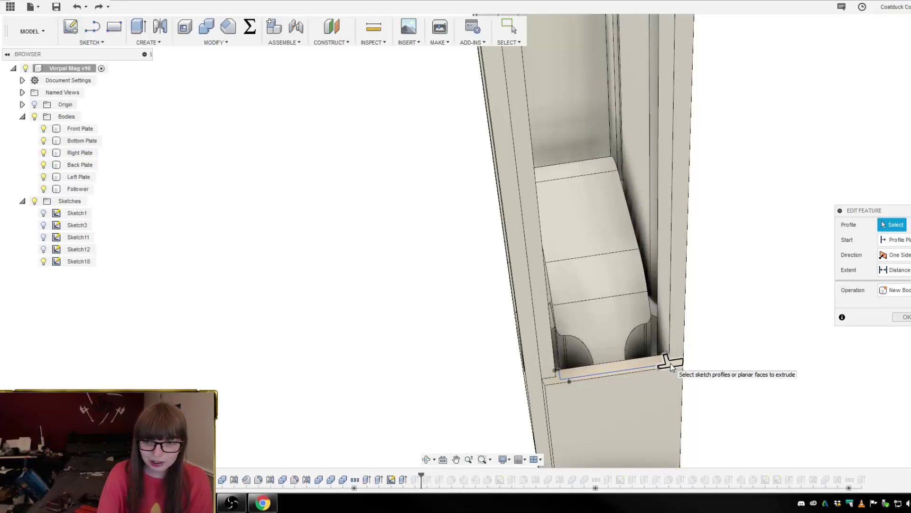
click(668, 363)
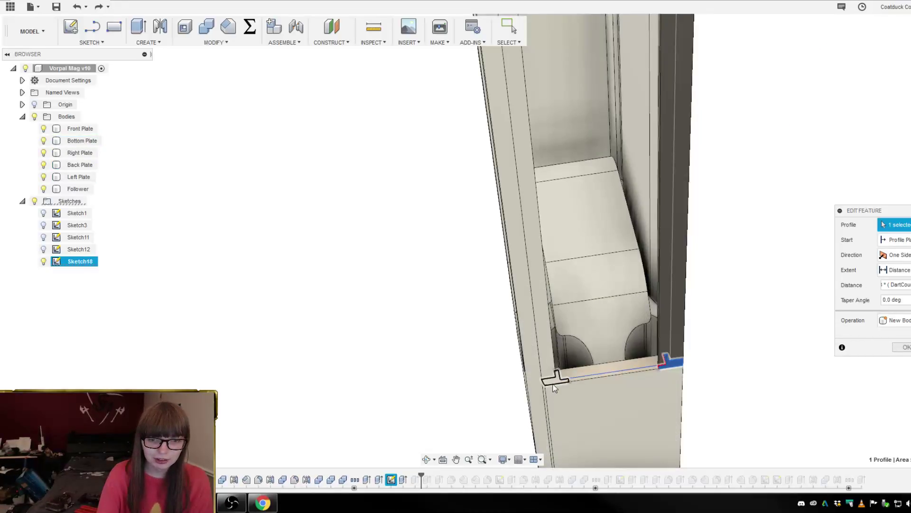
click(554, 380)
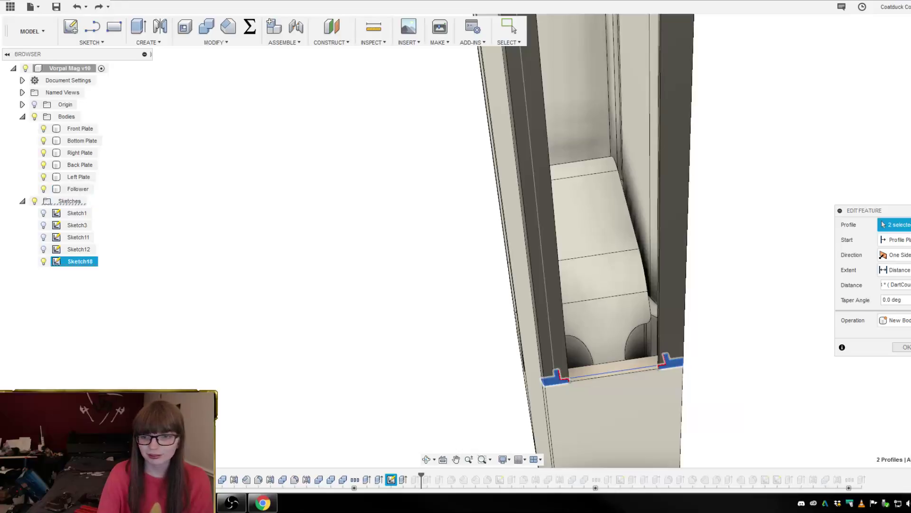
- Set the extrusion's operation to Join, hide the Right Plate and Left Plate, and accept the edited feature
click(894, 319)
click(894, 334)
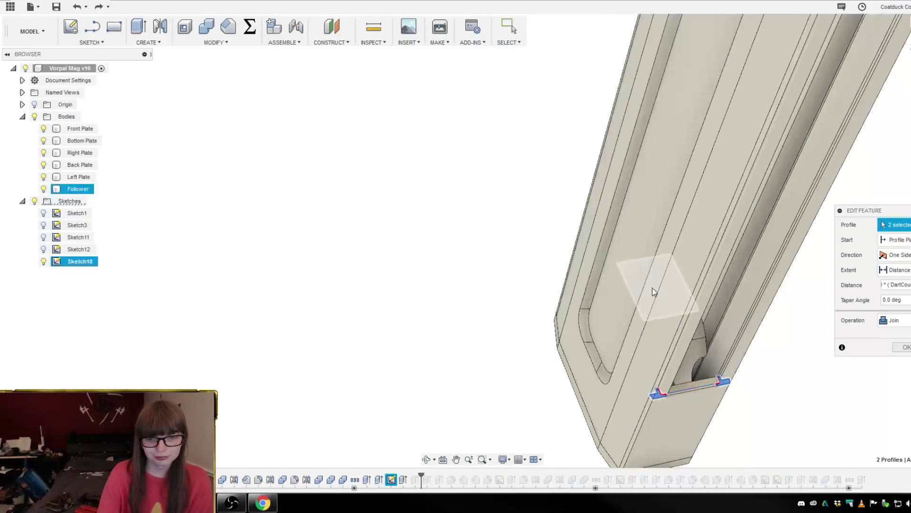
click(42, 152)
scroll(163, 197, down, 6)
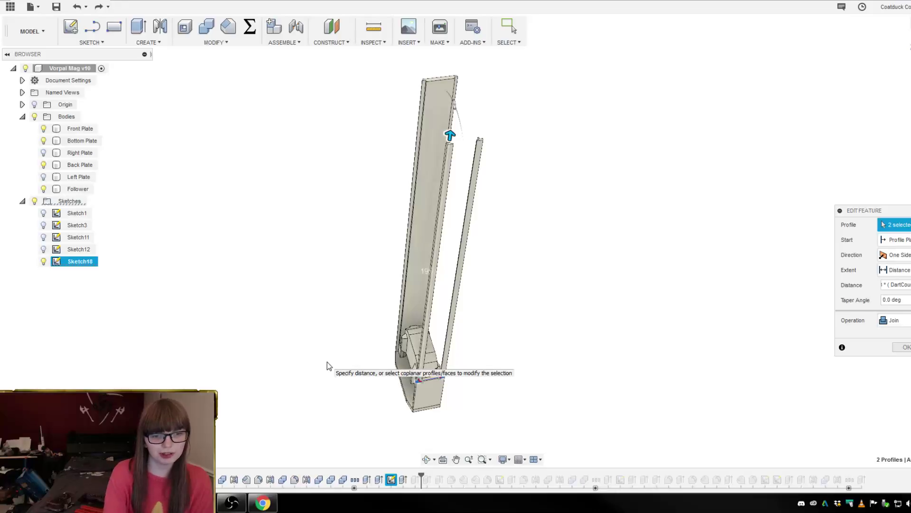
key(Return)
- Examine the two joined rails and the strip where they meet the Back Plate's opening
scroll(447, 417, up, 5)
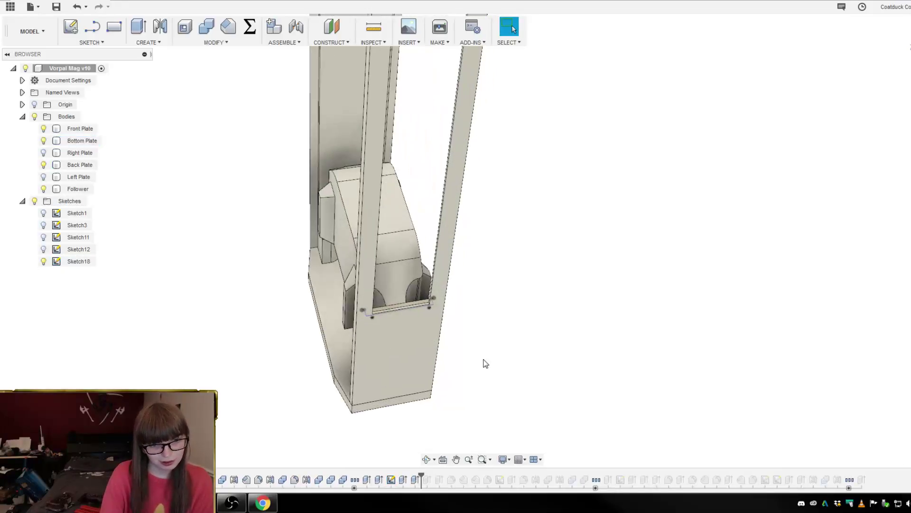
shift+middle_drag(484, 362, 445, 368)
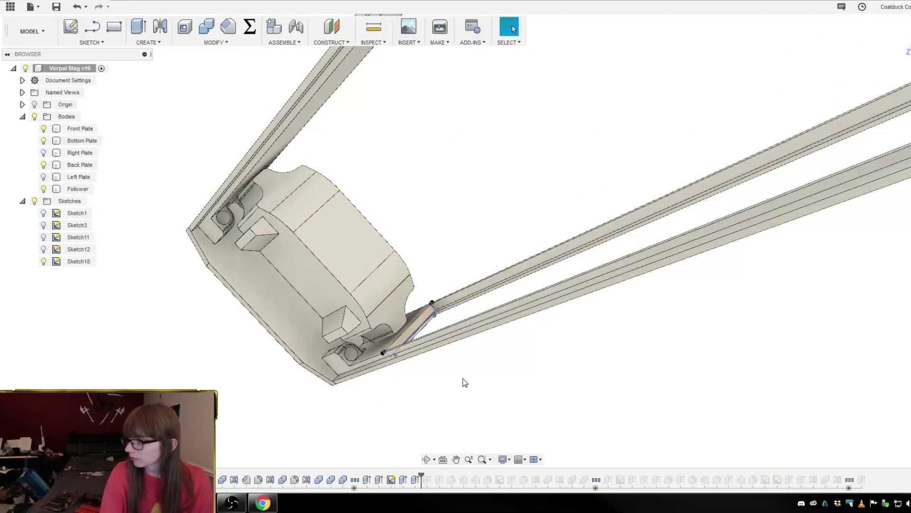
scroll(462, 378, up, 4)
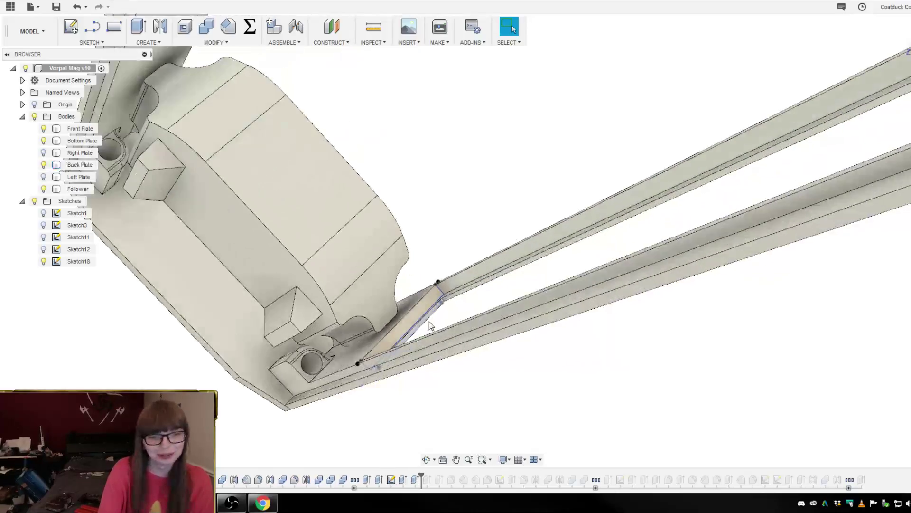
mouse_move(478, 375)
shift+middle_down()
mouse_move(490, 392)
mouse_move(474, 381)
shift+middle_up()
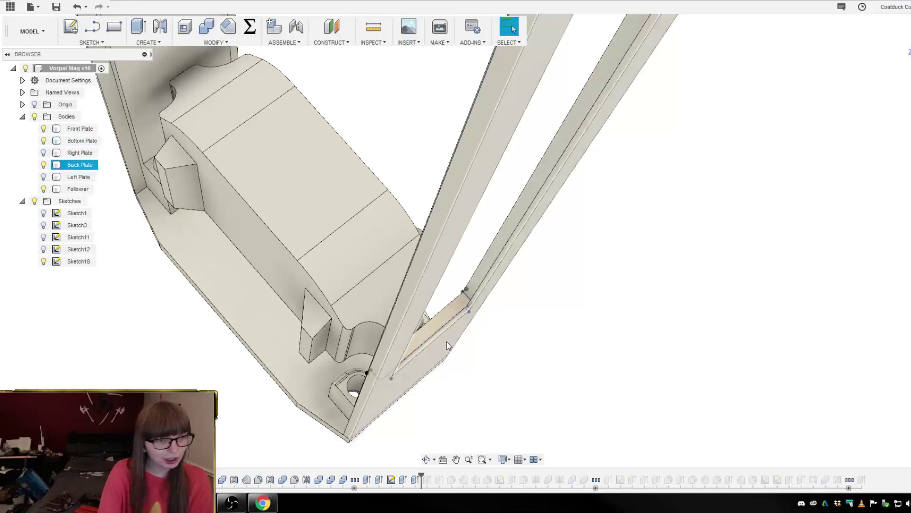
shift+middle_drag(470, 389, 461, 368)
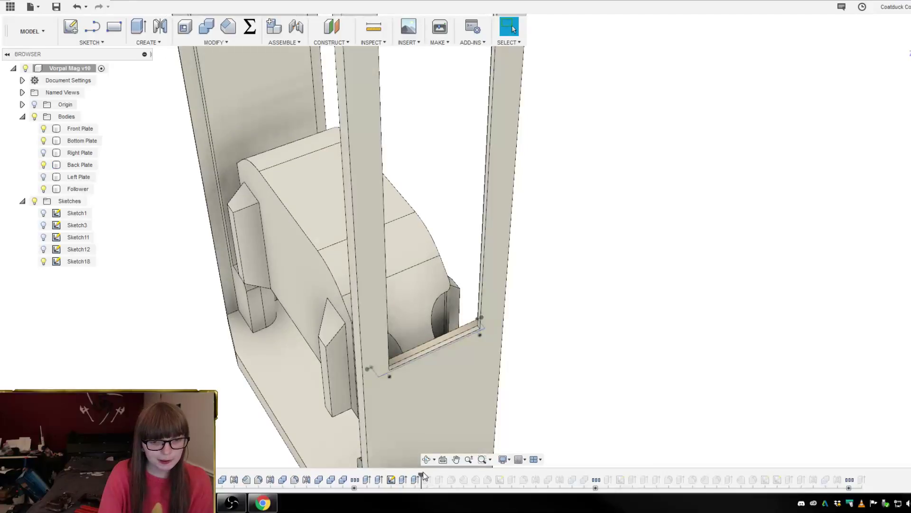
- Roll the history forward through the next few features, and return it to just after the 1 mm strip extrusion
scroll(526, 427, down, 8)
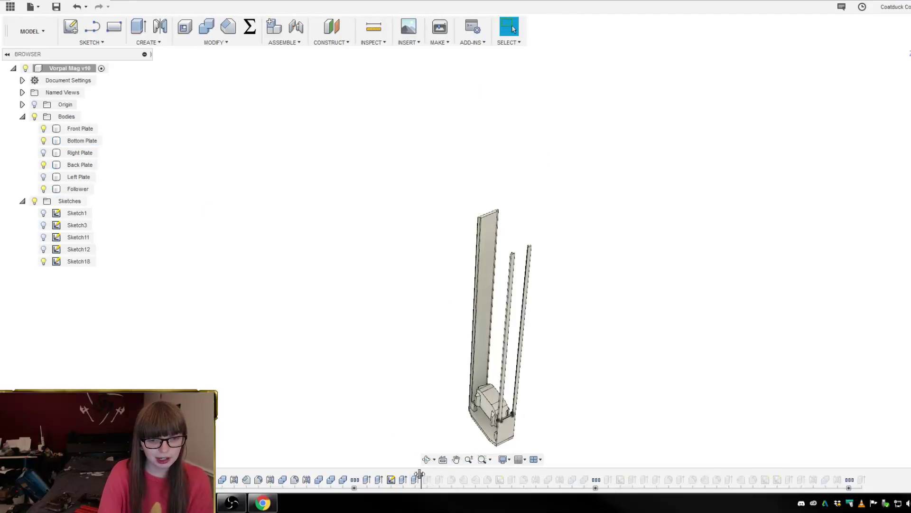
drag(427, 475, 429, 478)
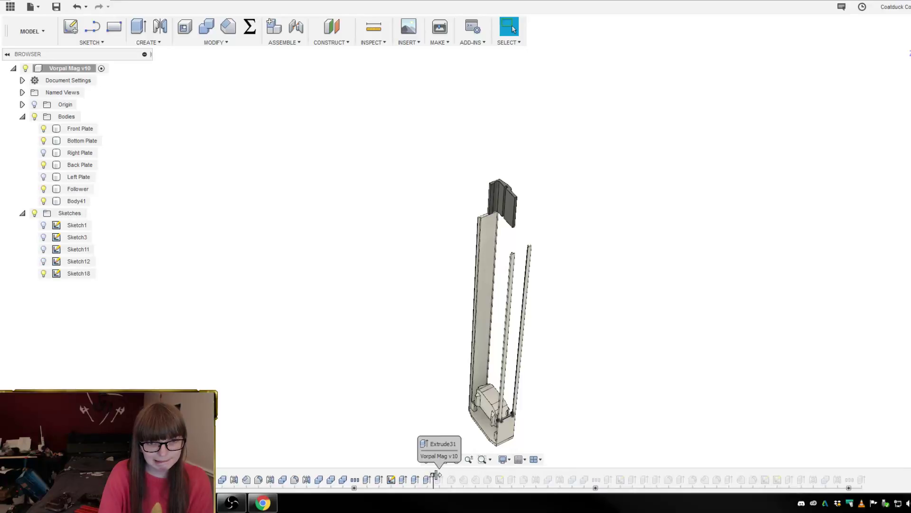
drag(431, 475, 443, 473)
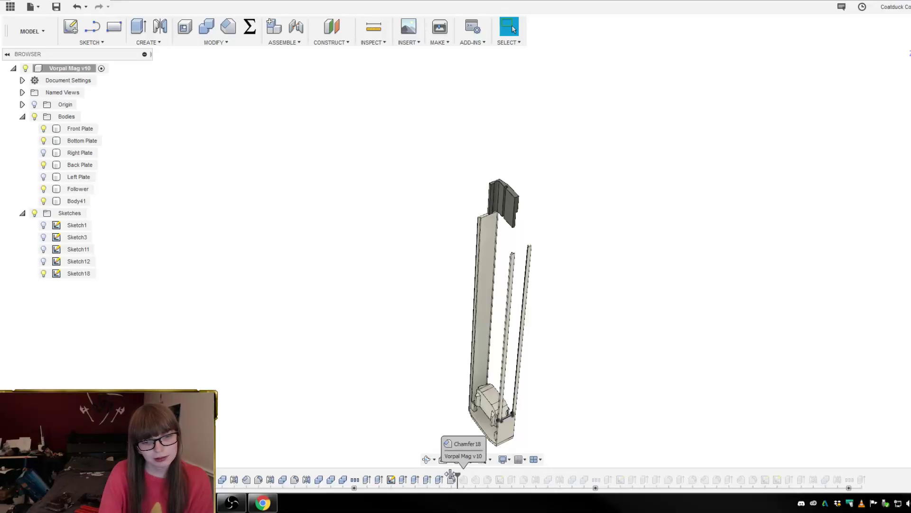
mouse_move(444, 474)
mouse_down()
mouse_move(456, 477)
mouse_move(429, 475)
mouse_up()
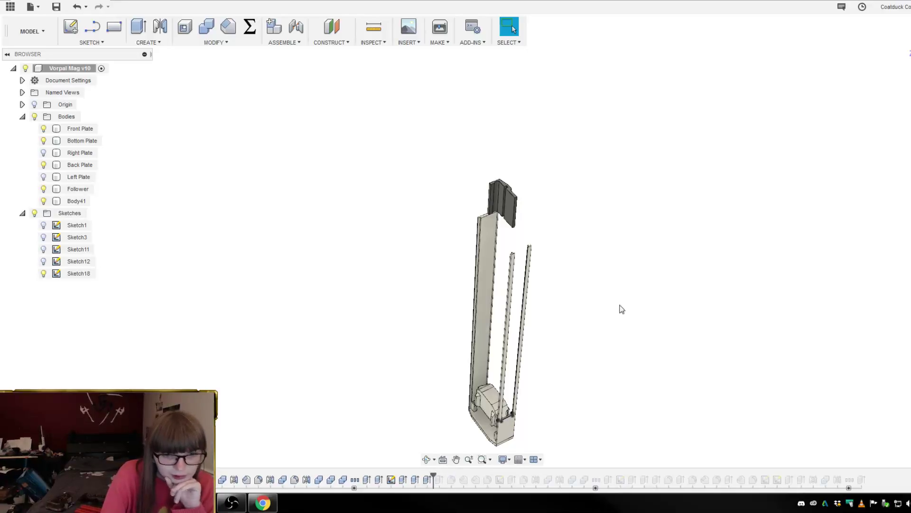
scroll(541, 424, up, 4)
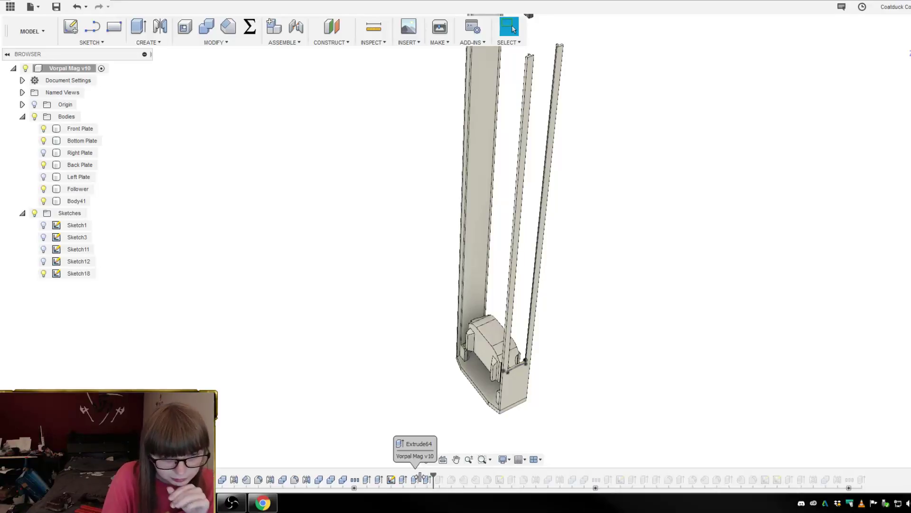
drag(420, 476, 422, 476)
- Check the 1 mm strip extrusion, and copy the distance expression from the two-rail extrusion, leaving both features unchanged
scroll(529, 431, up, 5)
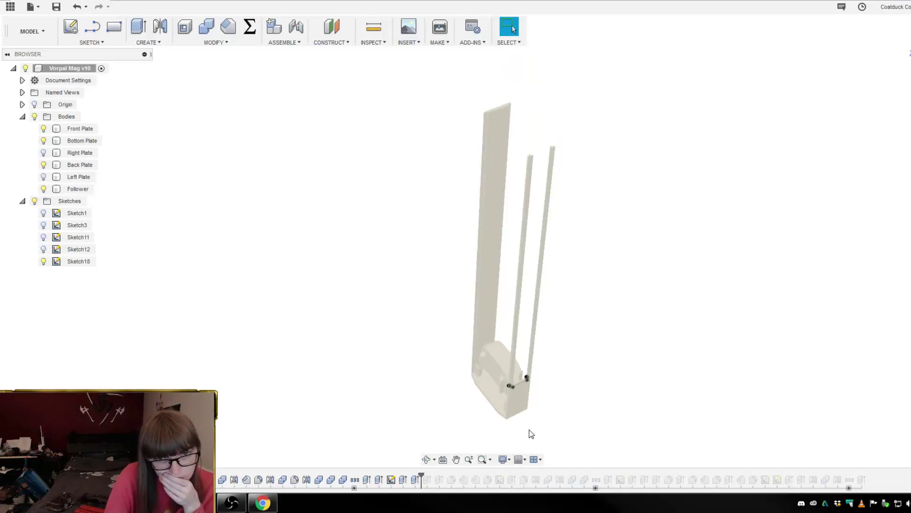
shift+middle_drag(600, 328, 577, 385)
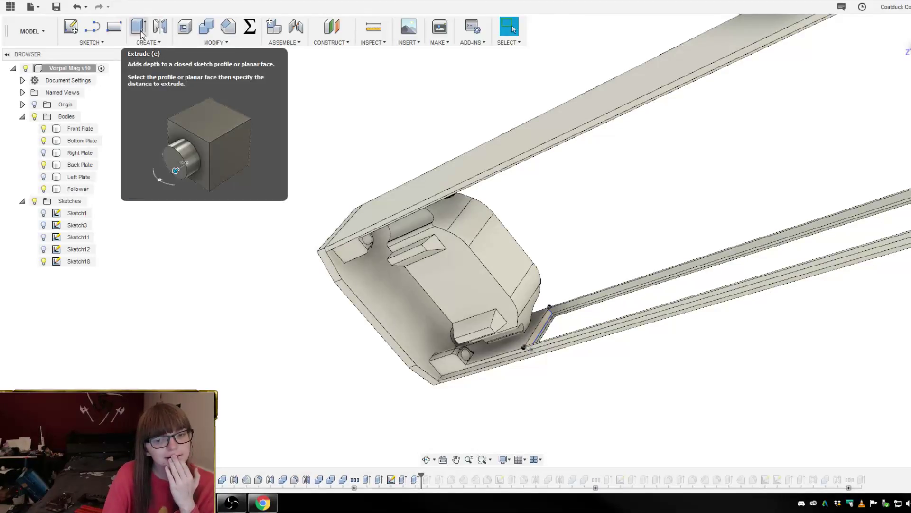
double_click(415, 480)
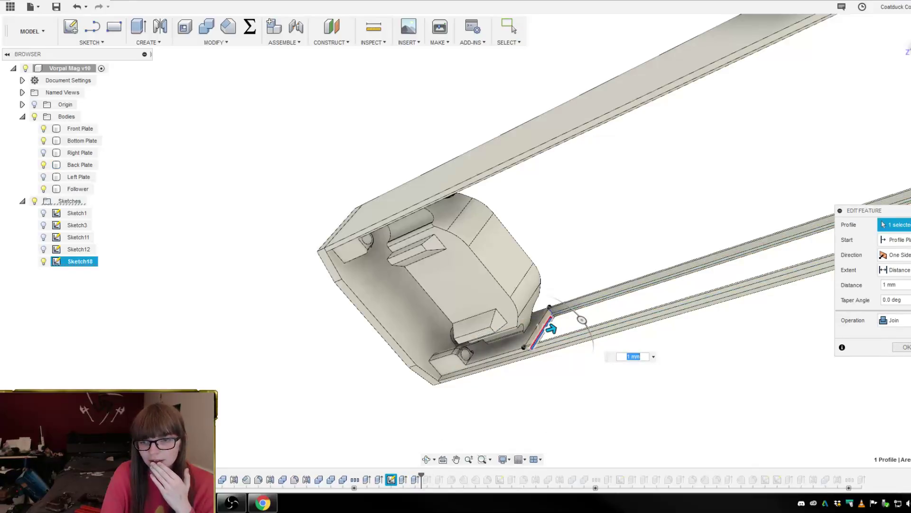
click(906, 347)
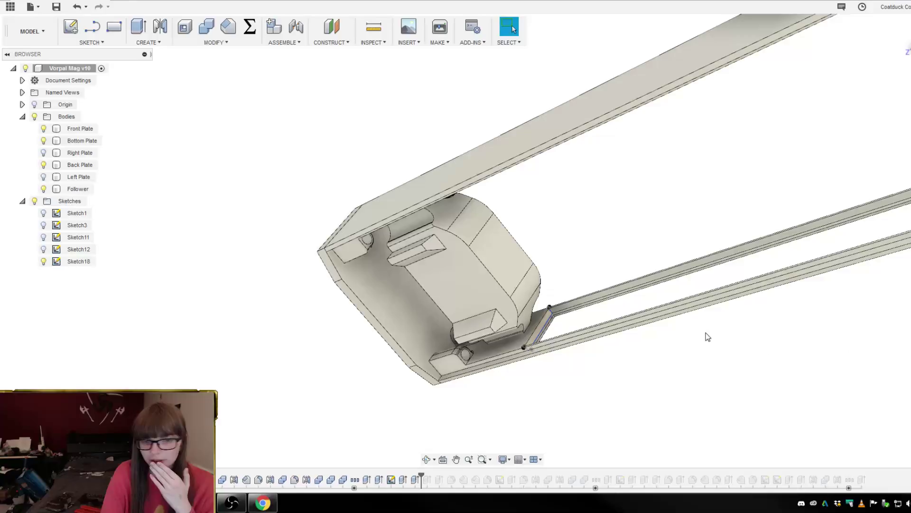
double_click(403, 481)
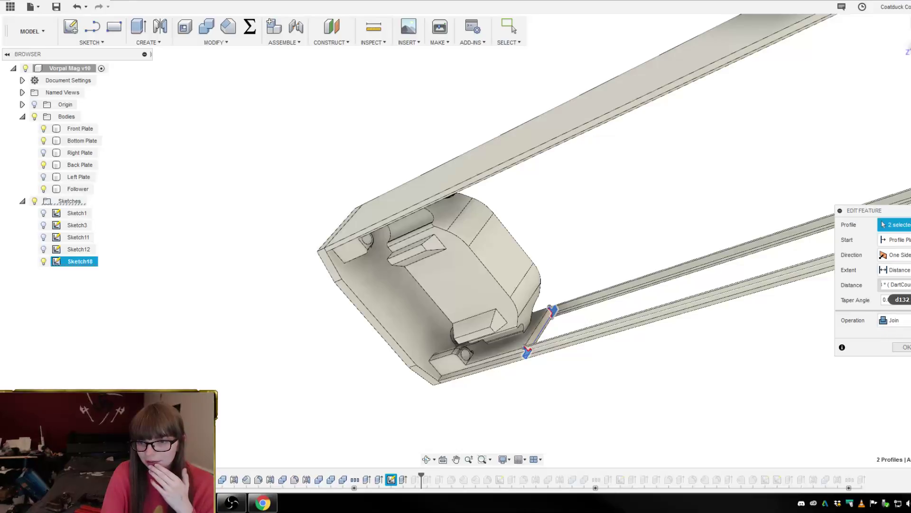
click(877, 285)
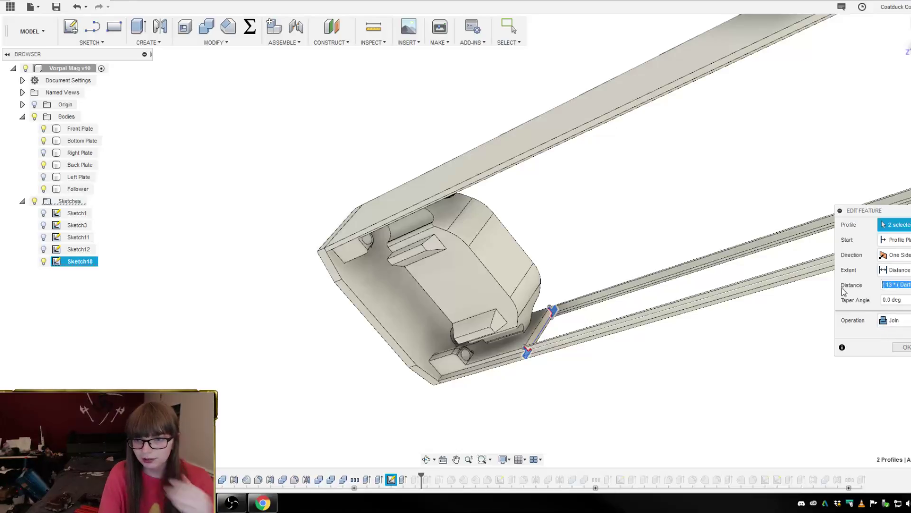
key(ctrl+c)
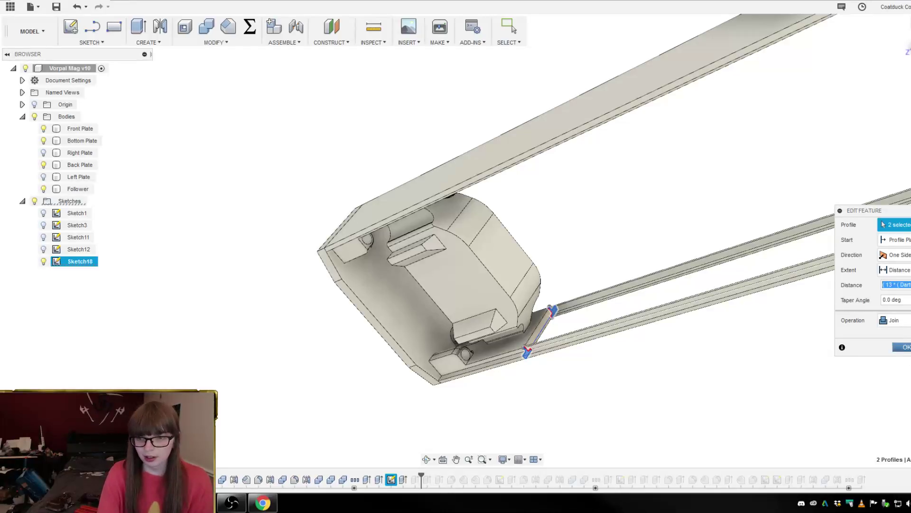
click(907, 347)
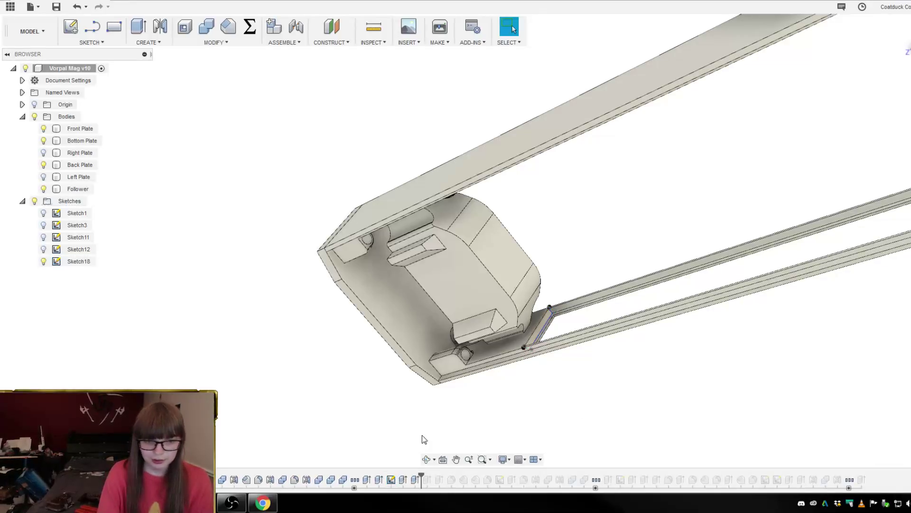
- Start an extrusion of Sketch18's narrow outer strip profile, hiding the Back Plate to pick it
shift+middle_drag(604, 435, 524, 426)
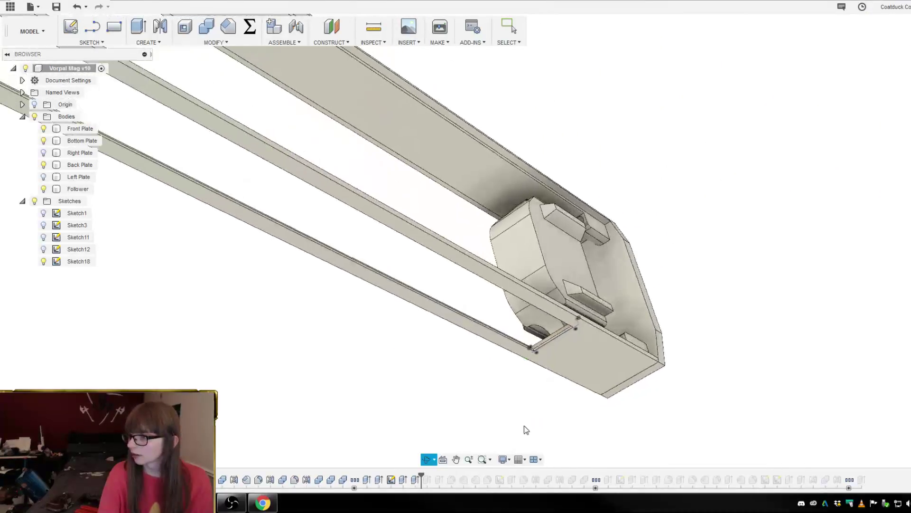
scroll(589, 347, up, 3)
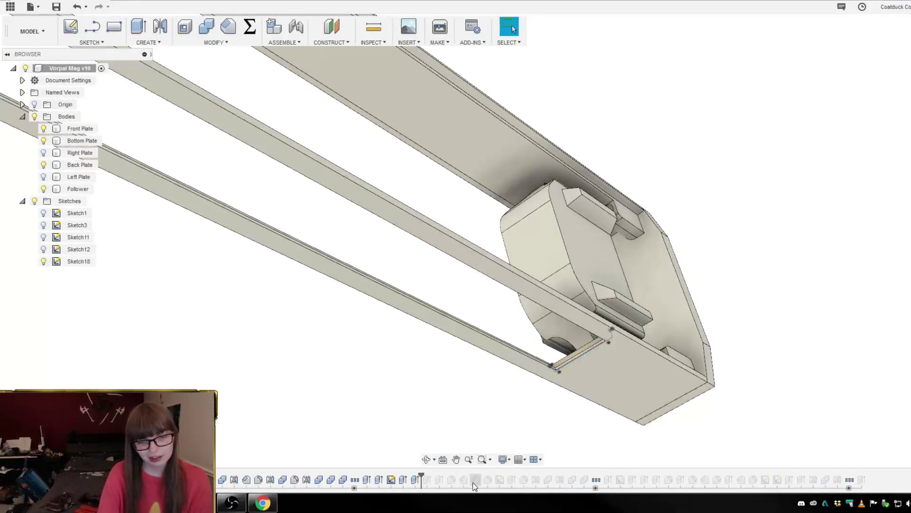
mouse_move(422, 475)
mouse_down()
mouse_move(433, 475)
mouse_move(421, 476)
mouse_up()
scroll(736, 442, down, 7)
scroll(638, 461, up, 1)
scroll(733, 424, up, 5)
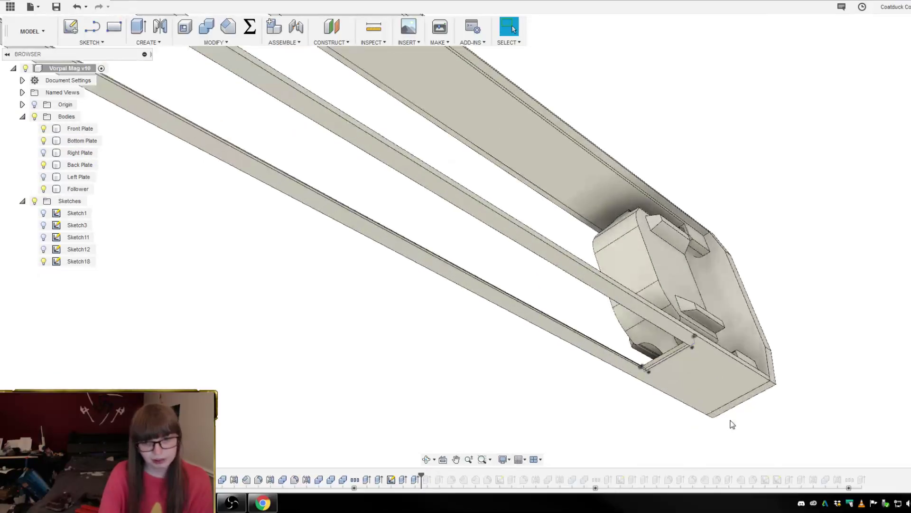
shift+middle_drag(733, 424, 844, 380)
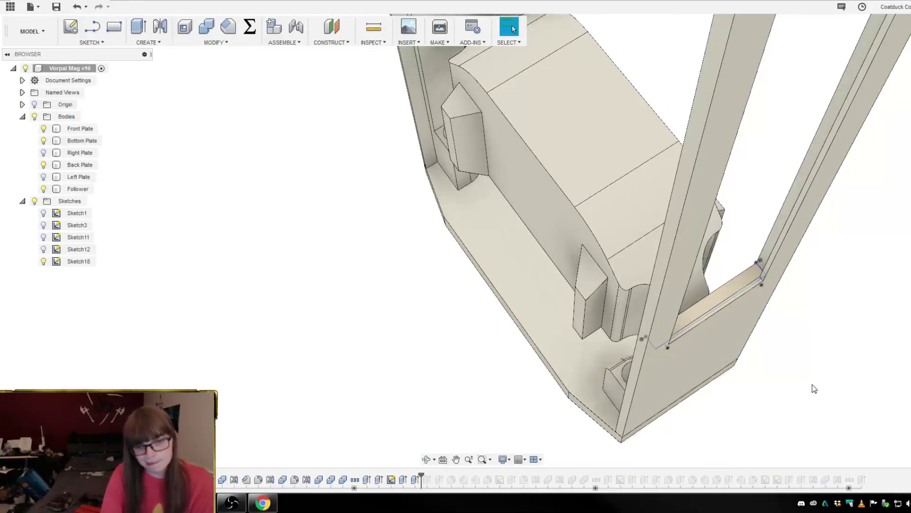
click(138, 26)
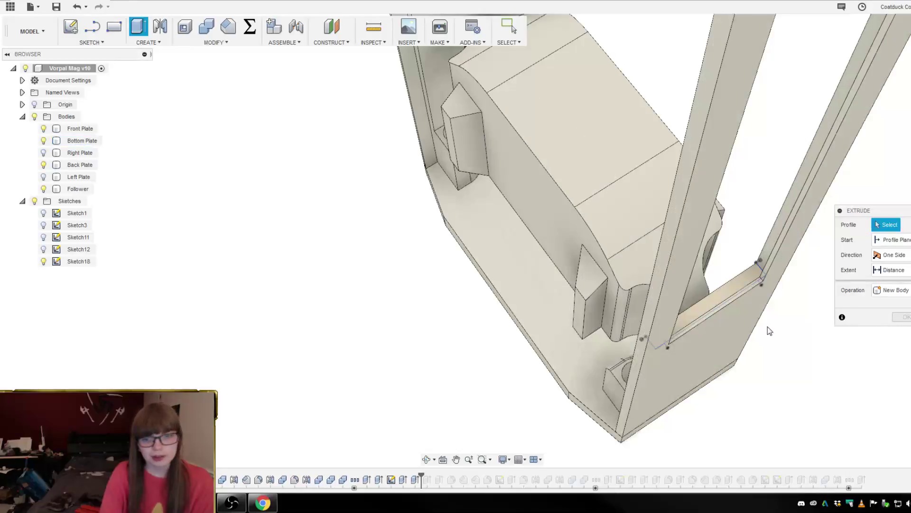
scroll(782, 393, up, 3)
shift+middle_drag(781, 395, 786, 397)
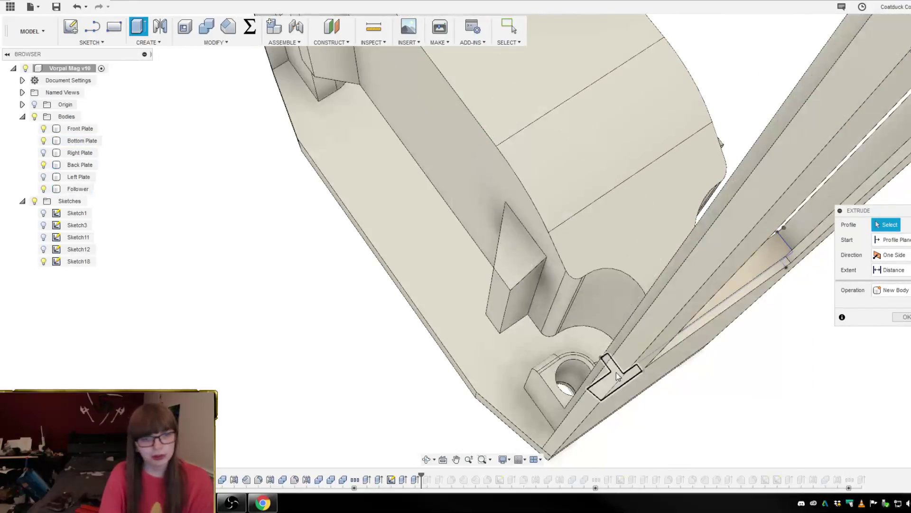
click(43, 165)
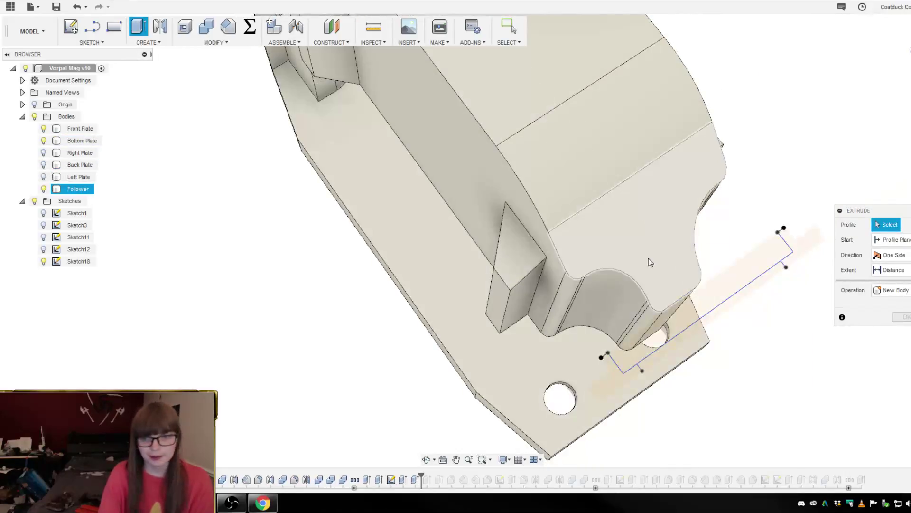
click(729, 311)
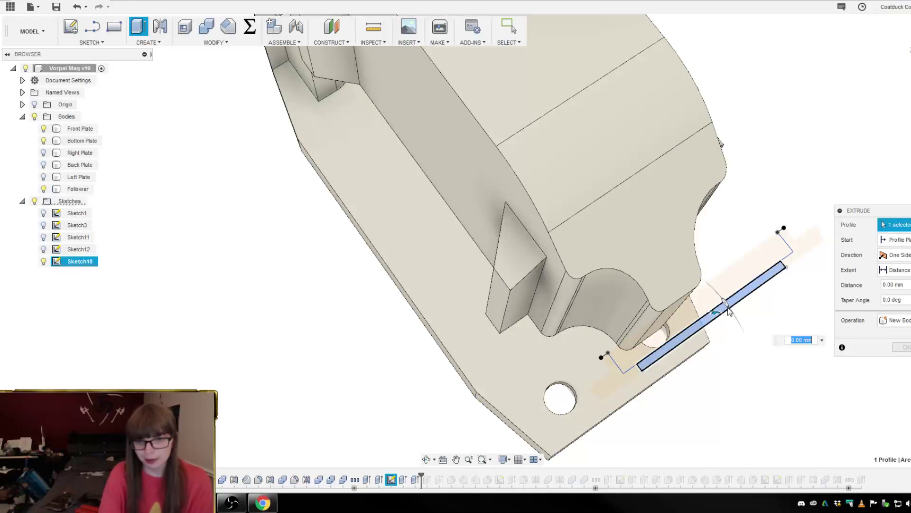
- Offset the strip's start plane by the copied expression, set the distance to -1 mm, and join it to the redisplayed Back Plate
click(895, 240)
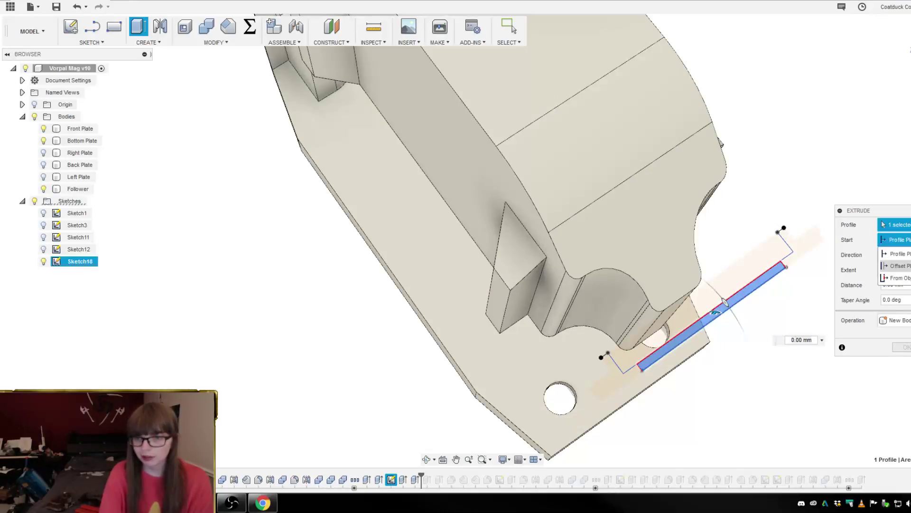
click(897, 266)
click(907, 255)
key(ctrl+v)
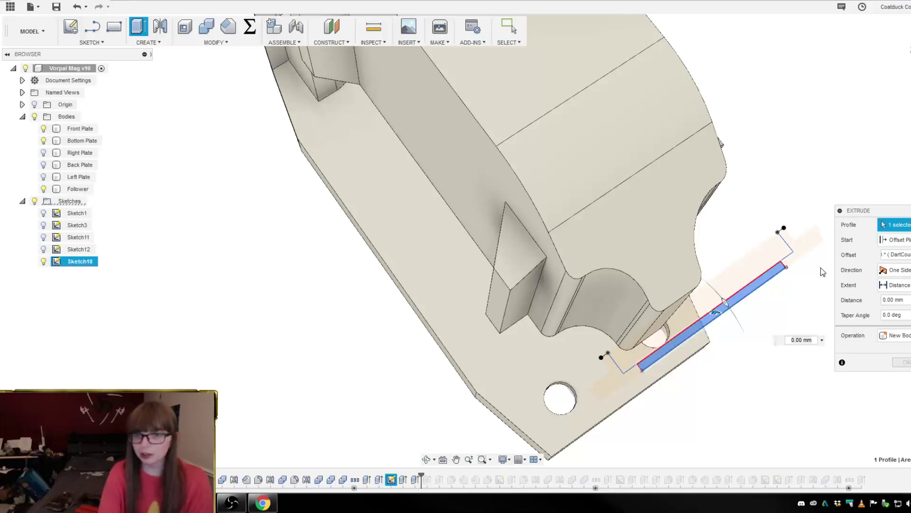
scroll(617, 334, down, 5)
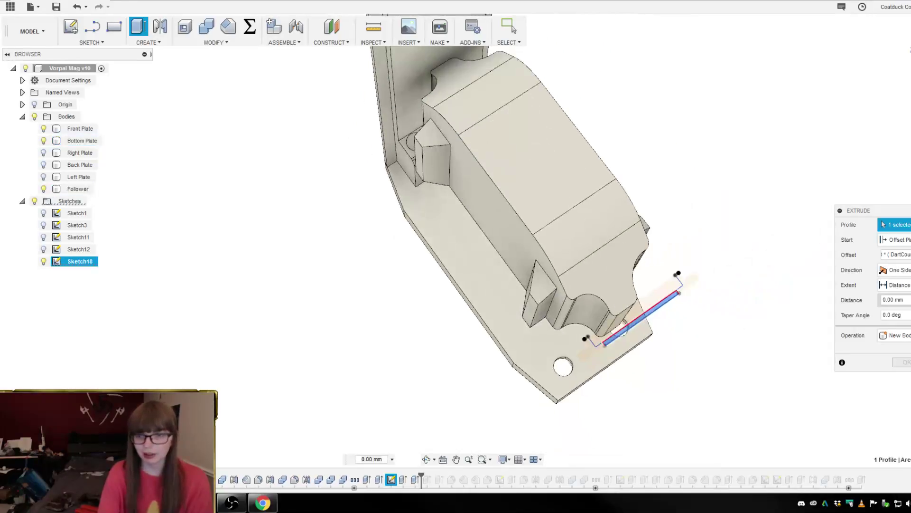
double_click(885, 300)
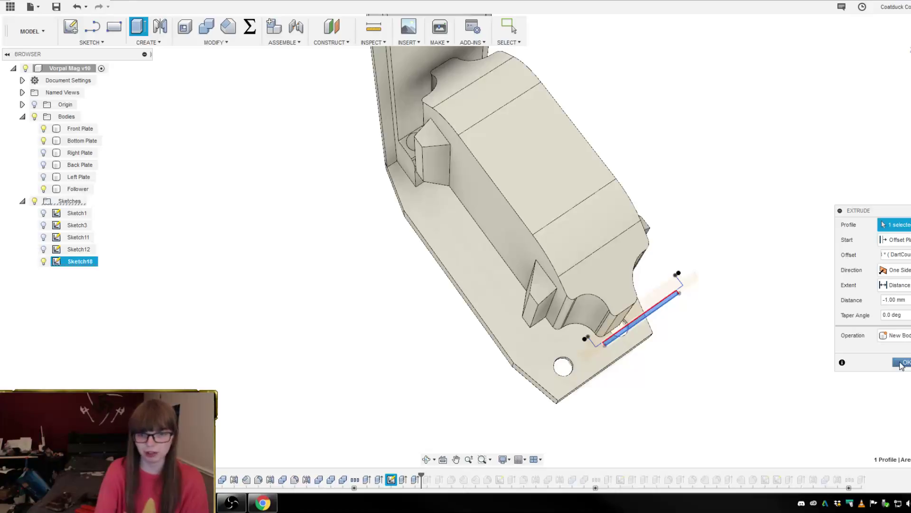
click(43, 165)
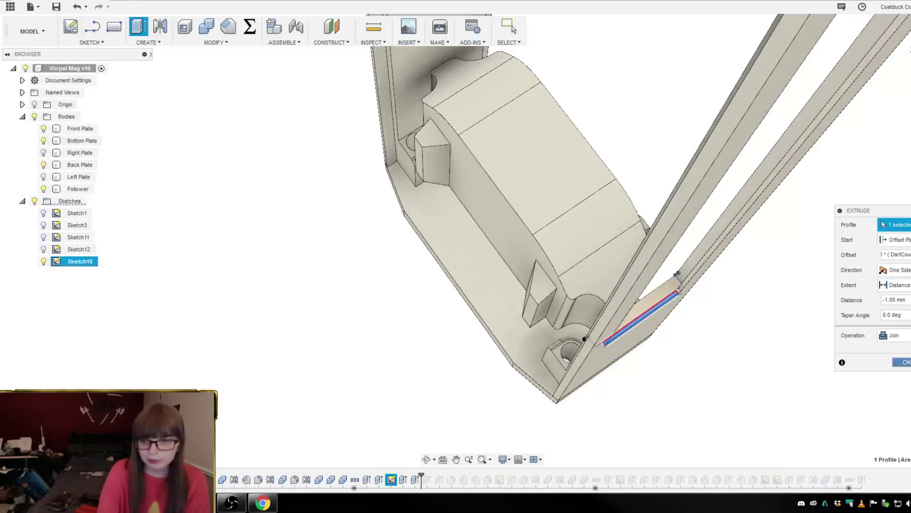
click(905, 362)
- Examine both ends of the Back Plate's opening, where the rails meet the end strips
scroll(452, 393, down, 5)
shift+middle_drag(704, 375, 741, 280)
scroll(726, 237, down, 5)
scroll(716, 209, up, 7)
shift+middle_drag(719, 241, 690, 156)
shift+middle_drag(802, 224, 614, 179)
scroll(485, 168, down, 5)
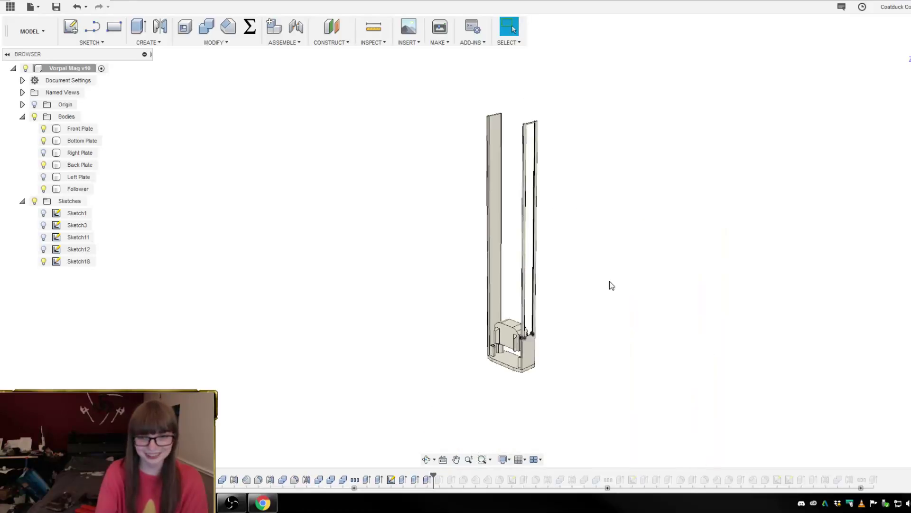
shift+middle_drag(608, 282, 580, 334)
scroll(537, 309, up, 5)
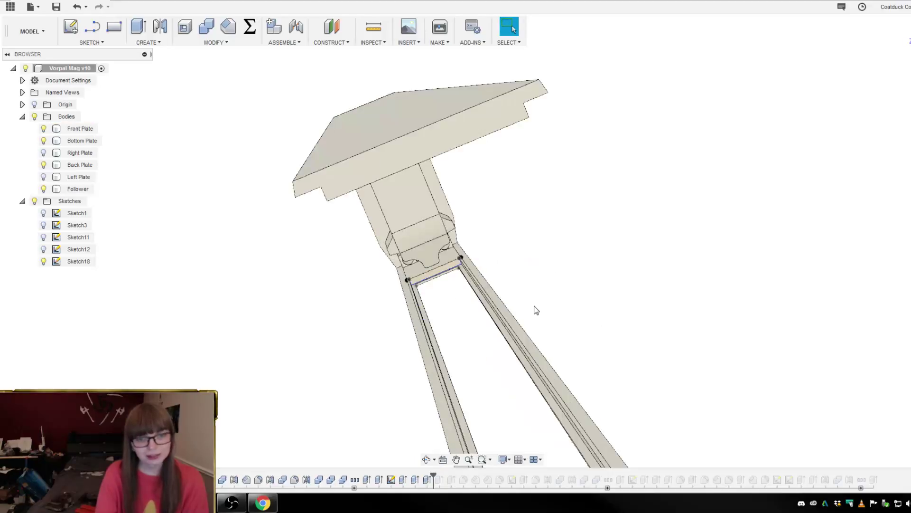
shift+middle_drag(535, 307, 532, 297)
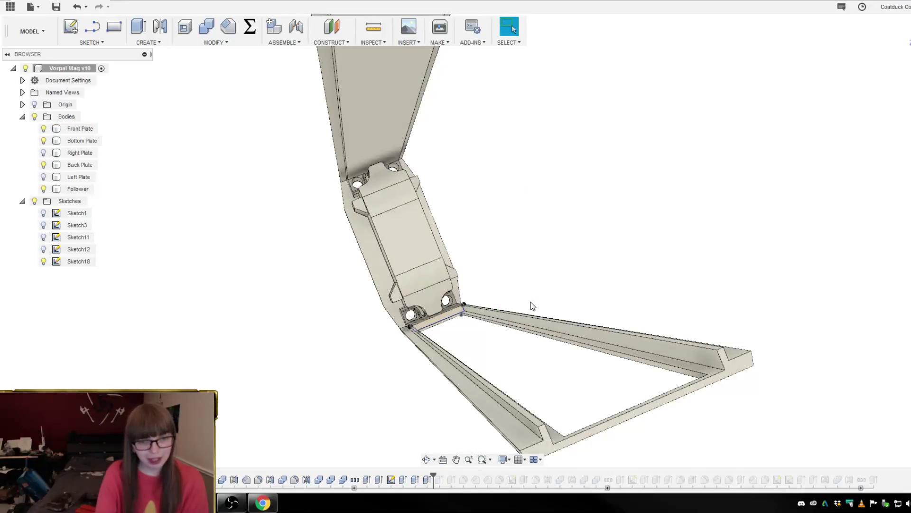
scroll(444, 316, up, 3)
- Extrude Sketch18's wide inner panel profile between the rails, using the copied expression as the distance
click(454, 306)
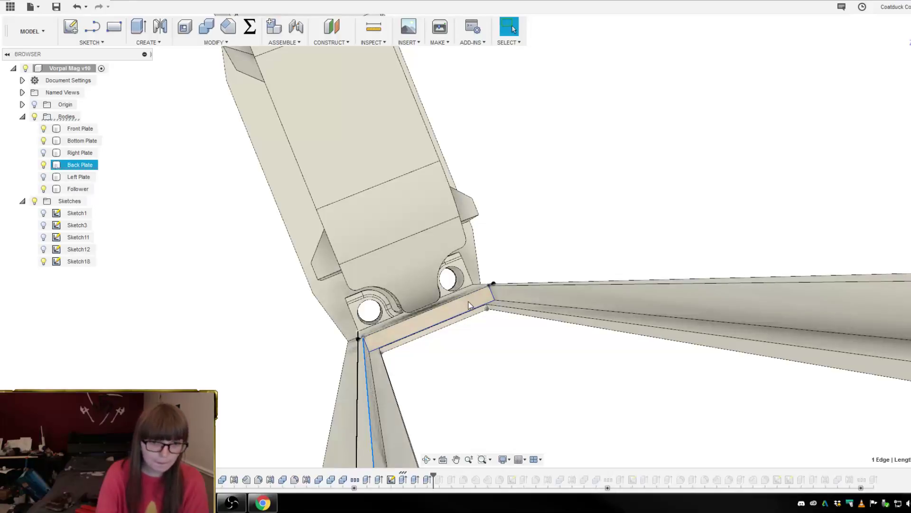
shift+middle_drag(497, 363, 412, 278)
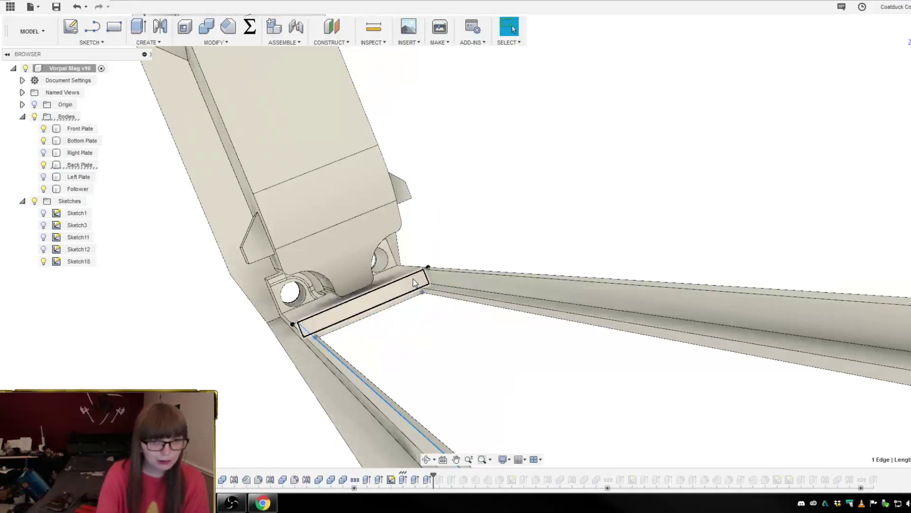
click(413, 286)
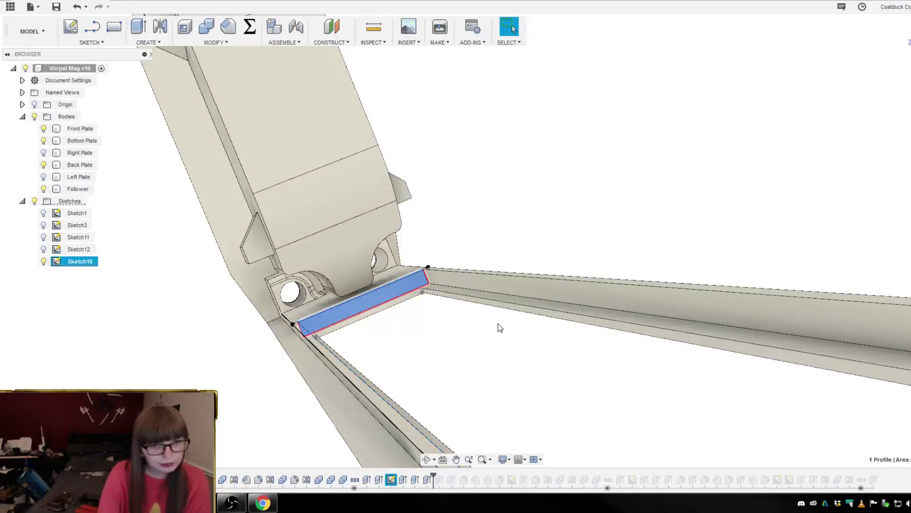
key(e)
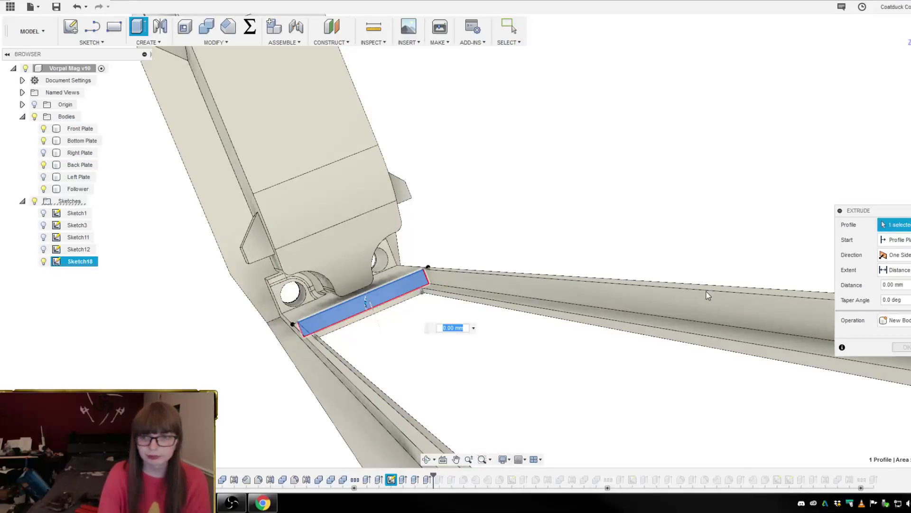
click(895, 285)
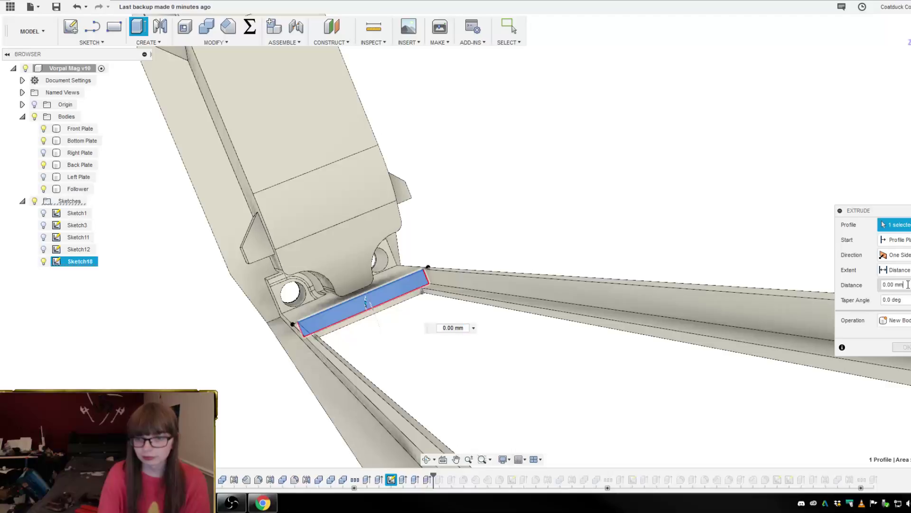
key(ctrl+v)
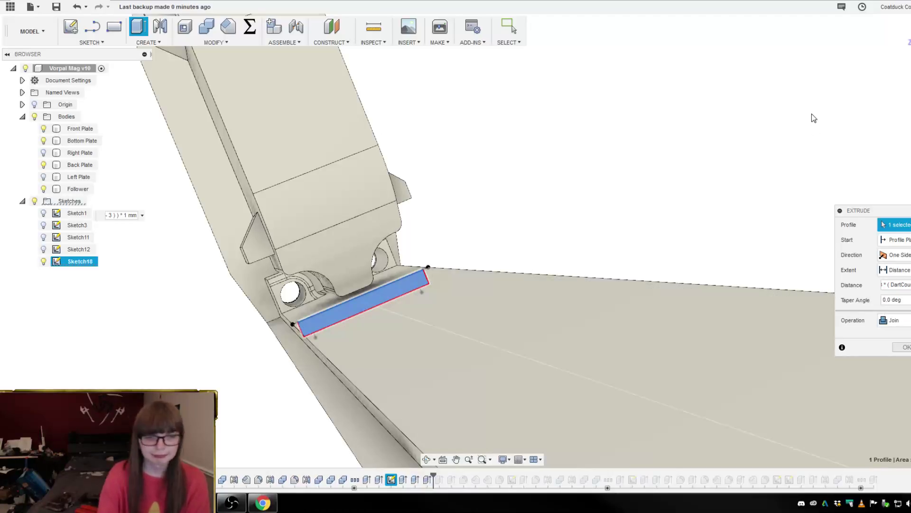
- Set the panel extrusion's operation to New Body and accept the feature
scroll(809, 114, down, 5)
click(896, 320)
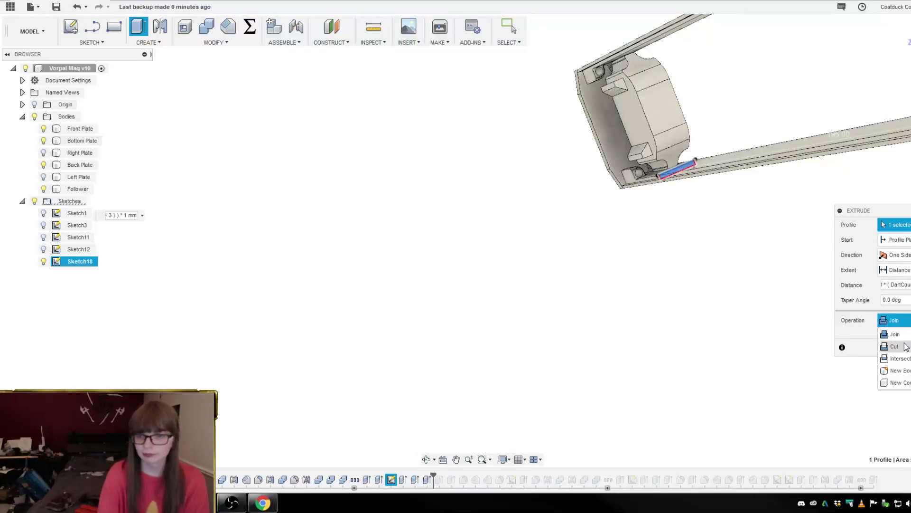
click(895, 371)
shift+middle_drag(883, 368, 765, 264)
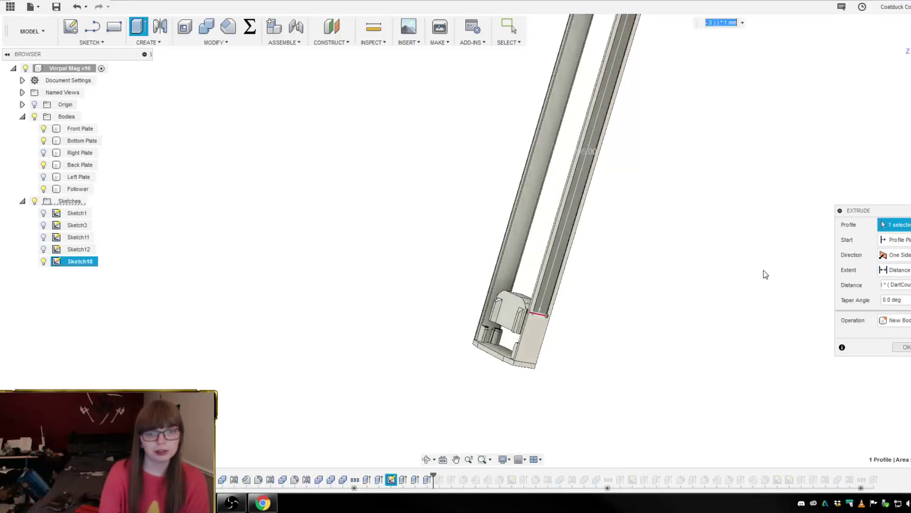
key(Return)
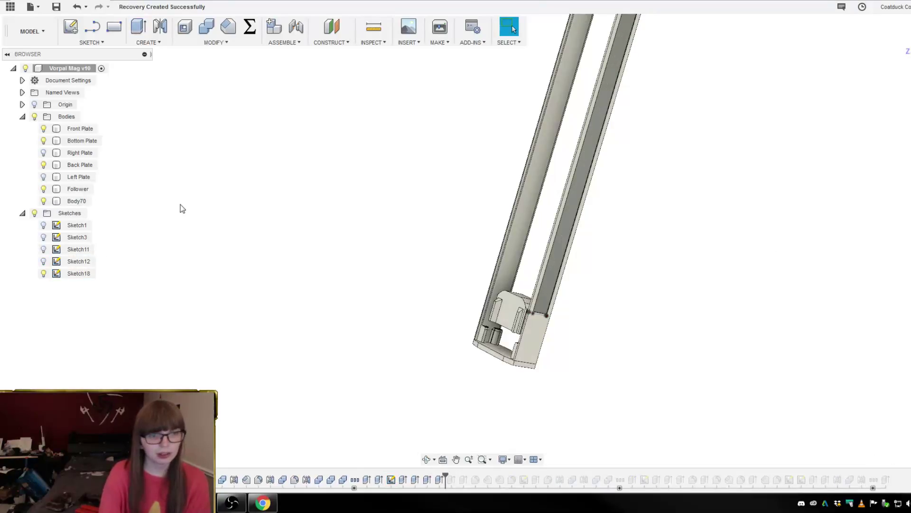
- Rename Body70 to Polycarb
double_click(76, 201)
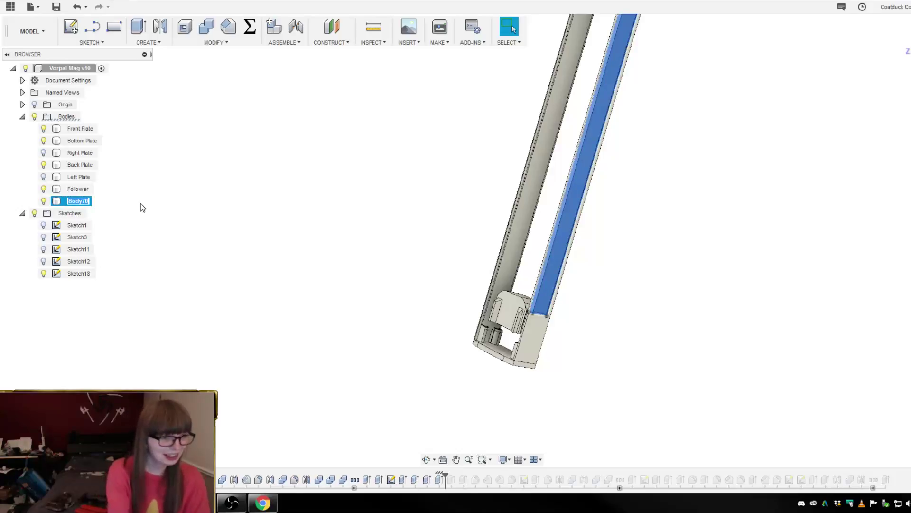
text(Polycarb)
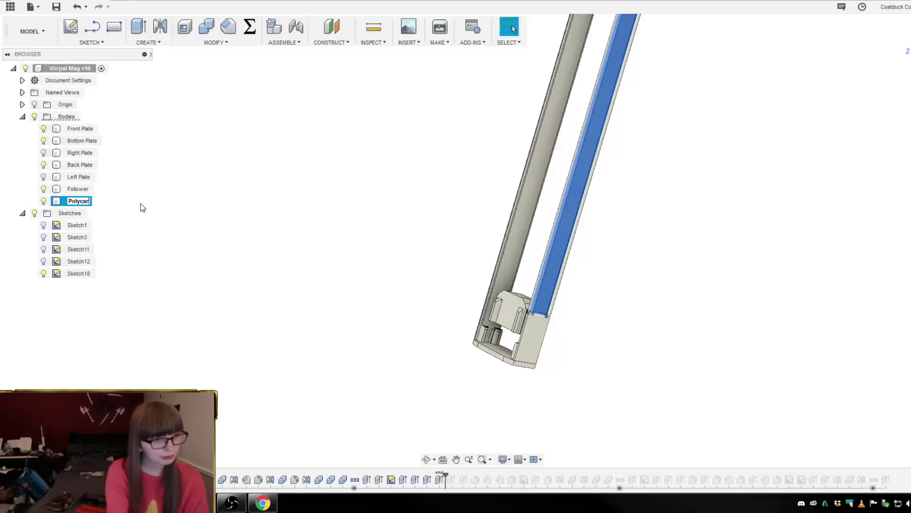
key(Return)
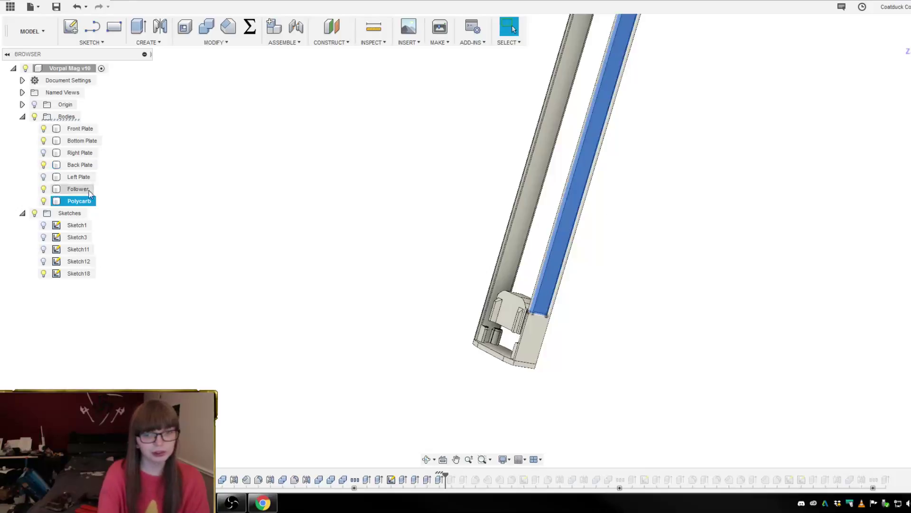
- Apply the transparent appearance already used in this design to the Polycarb body and inspect the window from several angles
right_click(194, 220)
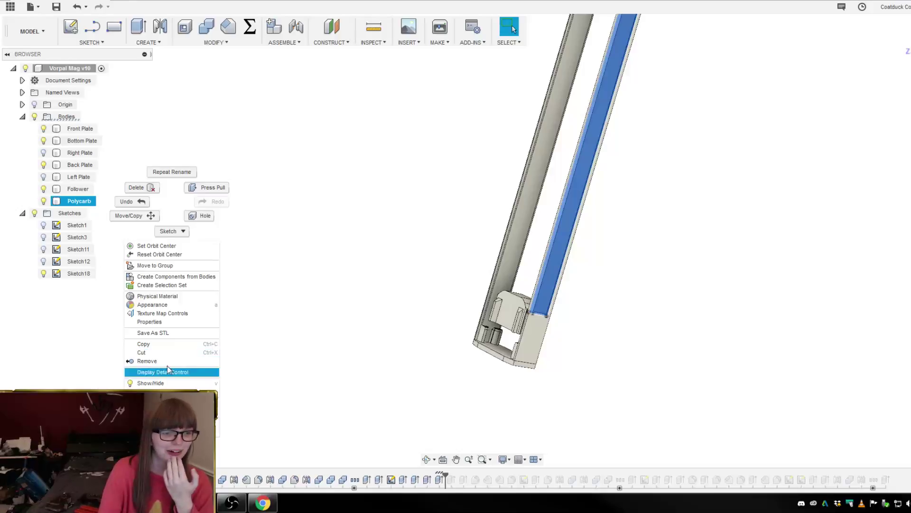
click(147, 305)
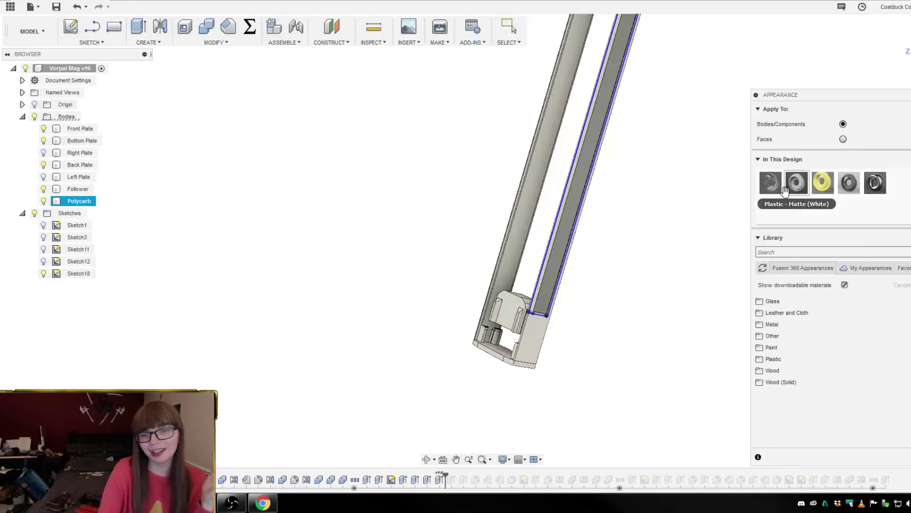
drag(775, 184, 594, 171)
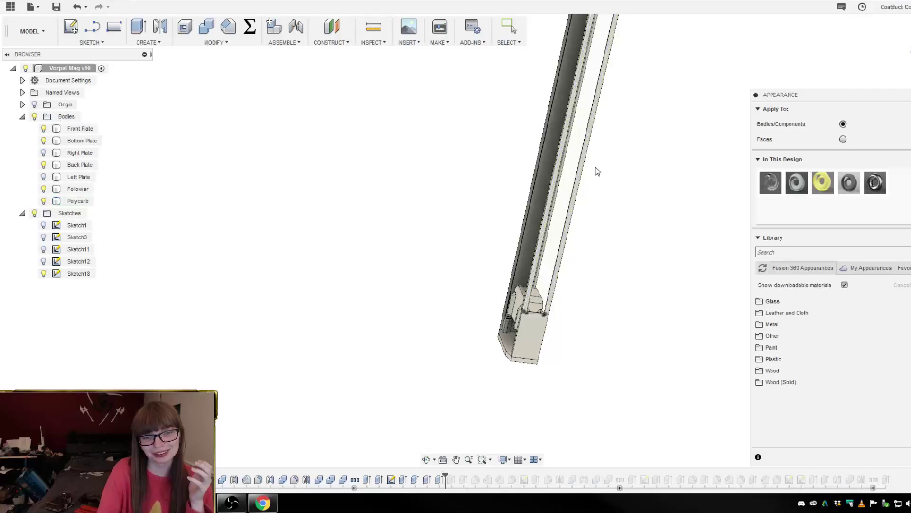
click(910, 457)
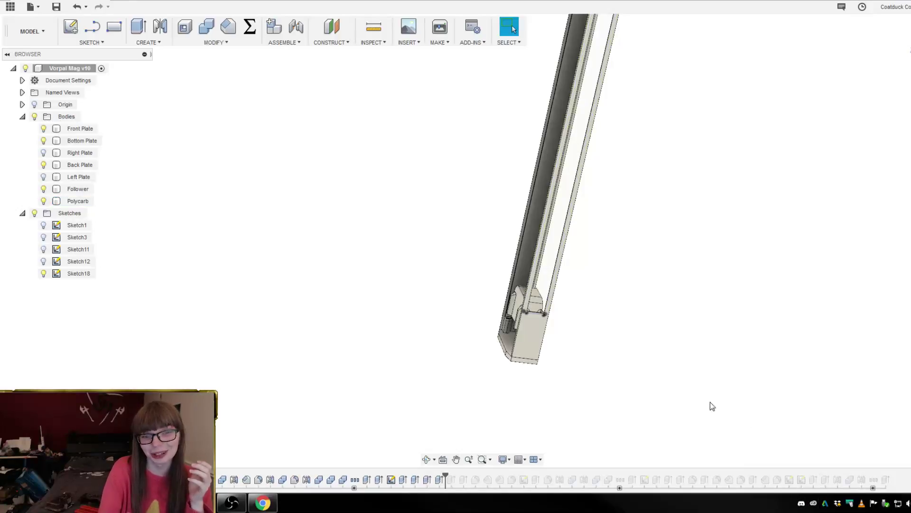
shift+middle_drag(707, 403, 682, 469)
scroll(608, 336, up, 8)
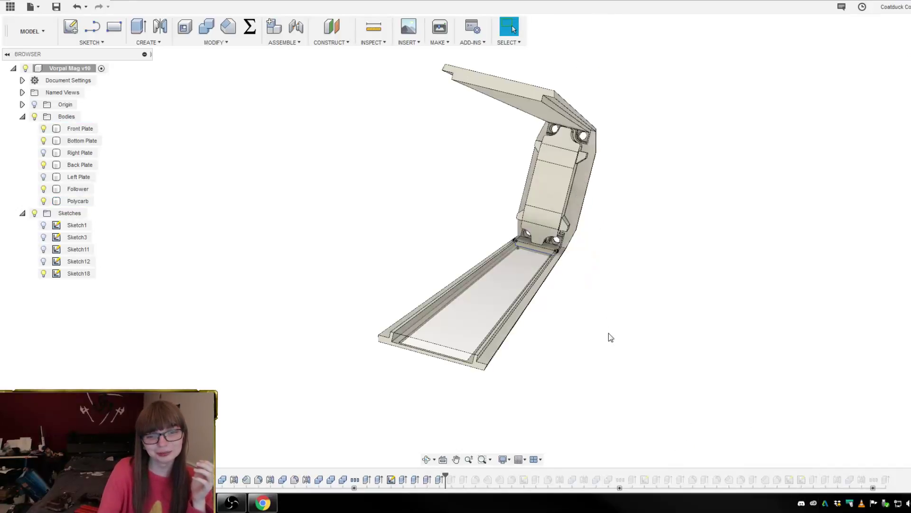
shift+middle_drag(590, 291, 598, 273)
shift+middle_drag(595, 353, 603, 357)
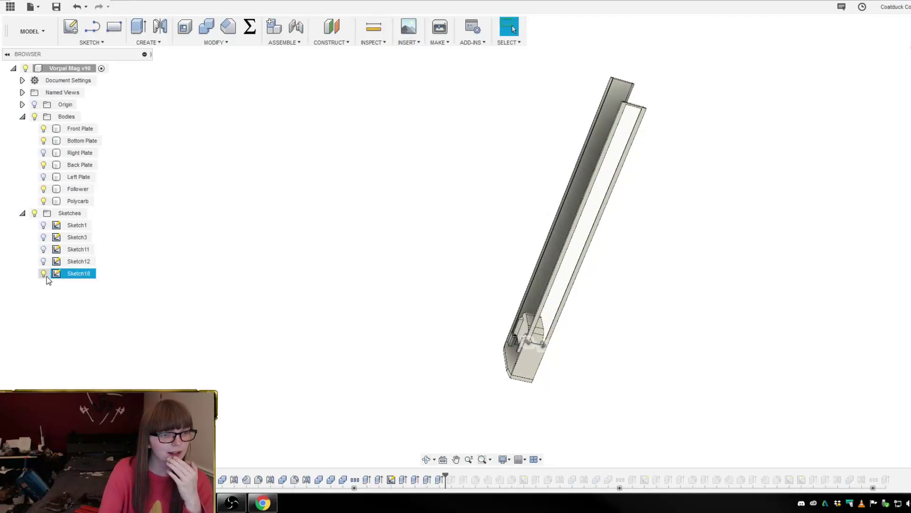
- Roll the design history forward past Extrude31 and show the Right Plate and Left Plate bodies
mouse_move(741, 346)
shift+middle_down()
mouse_move(697, 307)
mouse_move(678, 319)
mouse_move(773, 331)
mouse_move(651, 341)
shift+middle_up()
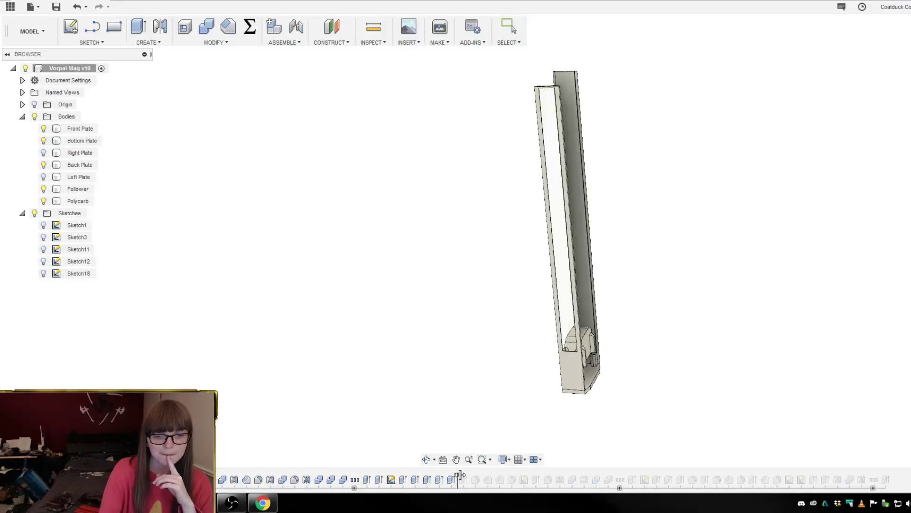
drag(457, 475, 468, 476)
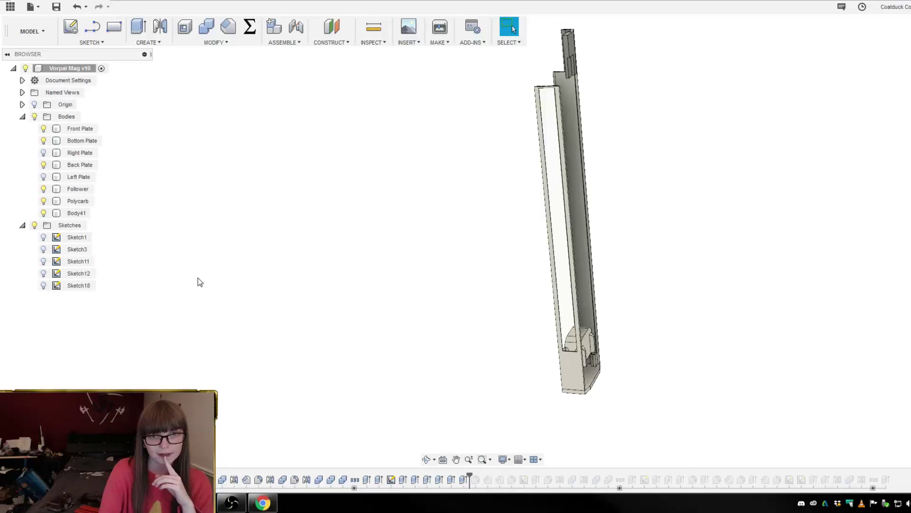
click(43, 152)
click(43, 176)
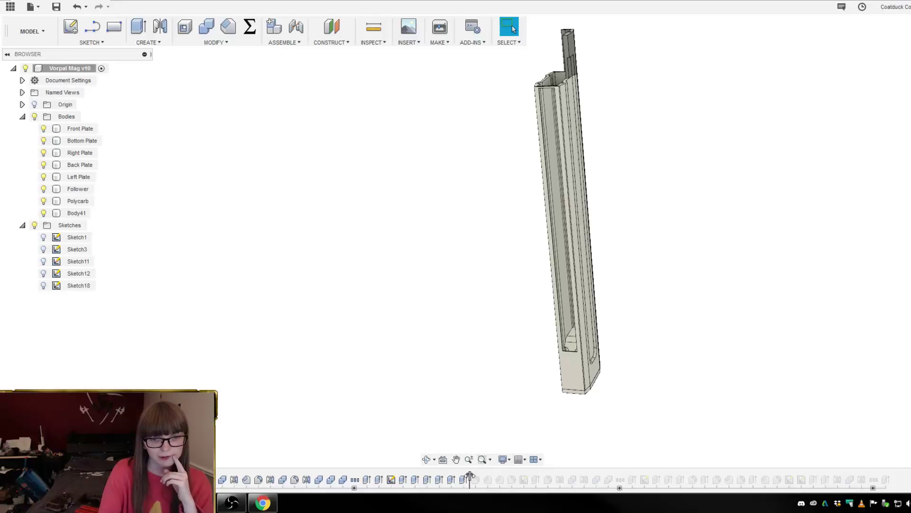
- Advance the design history feature by feature to examine how the magazine's upper section is built, mirrored and combined
drag(469, 476, 480, 479)
shift+middle_drag(693, 359, 652, 365)
drag(482, 474, 528, 474)
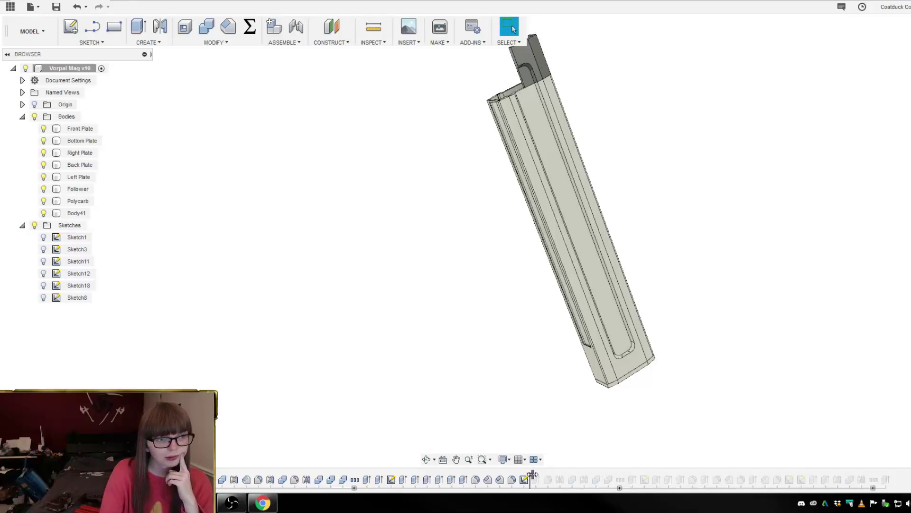
drag(530, 473, 535, 477)
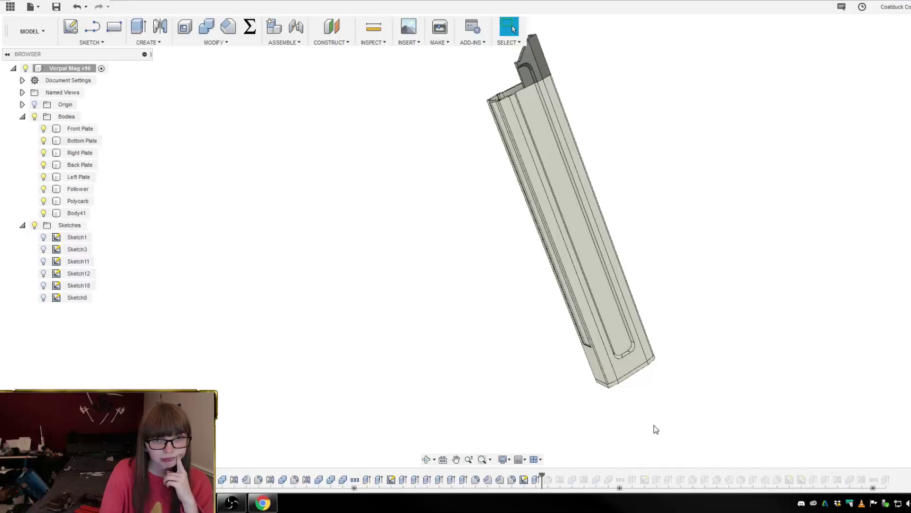
scroll(655, 429, down, 1)
scroll(579, 128, up, 2)
scroll(517, 121, down, 2)
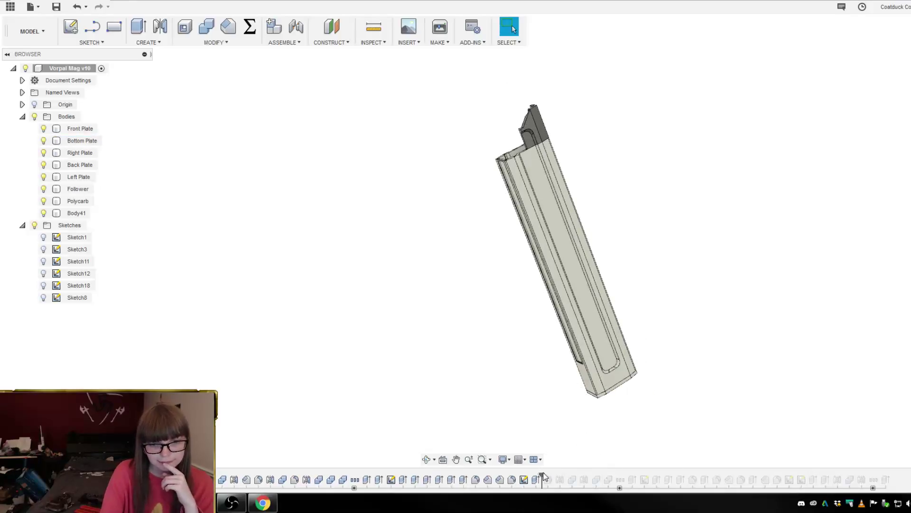
drag(546, 477, 592, 475)
shift+middle_drag(730, 245, 738, 271)
scroll(569, 218, up, 6)
shift+middle_drag(567, 222, 574, 209)
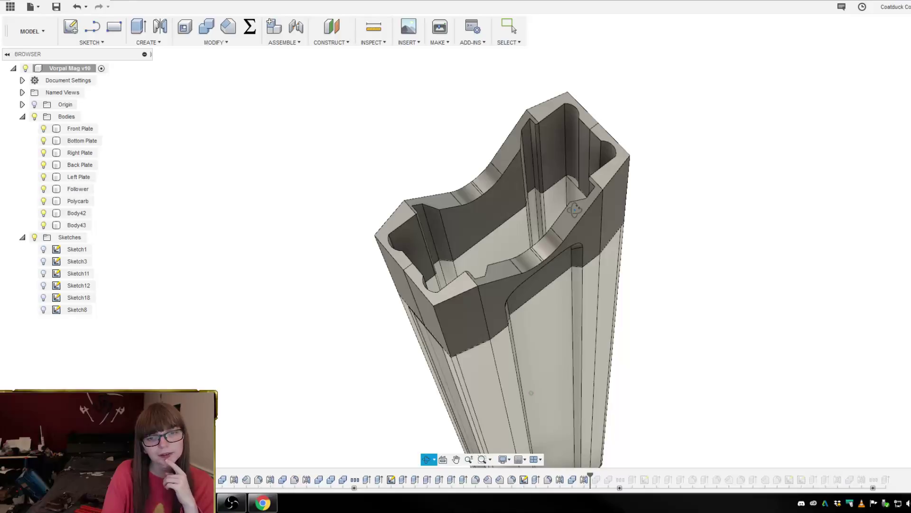
key(Escape)
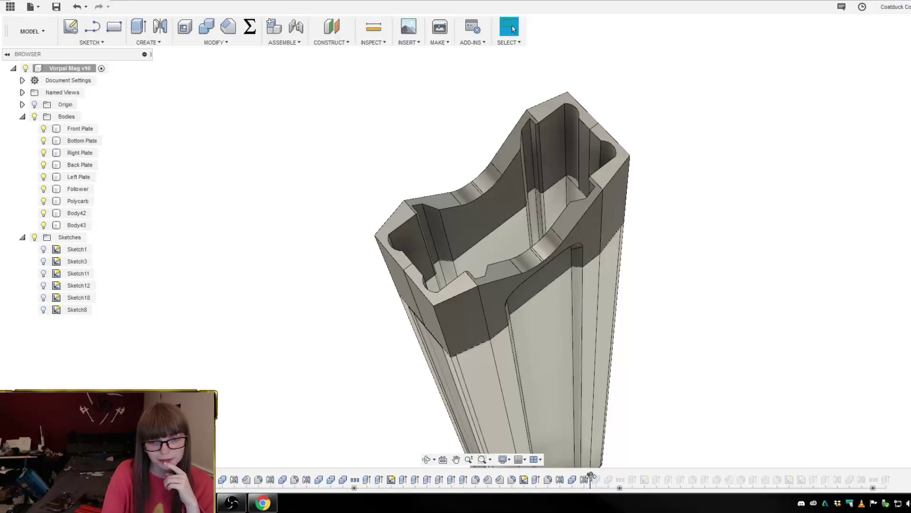
- Roll the design history back to the extrusion that starts the magazine's upper section, just before Extrude31
mouse_move(591, 476)
mouse_down()
mouse_move(518, 475)
mouse_move(528, 478)
mouse_up()
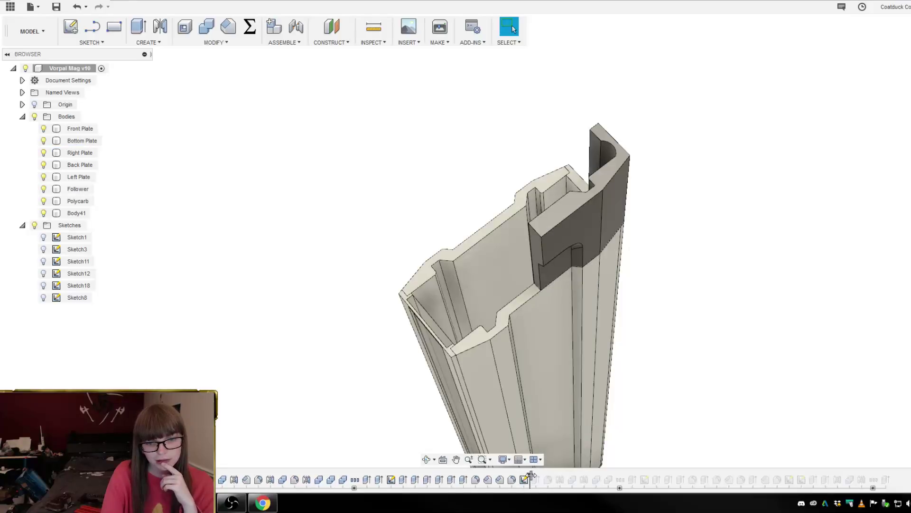
drag(531, 475, 482, 477)
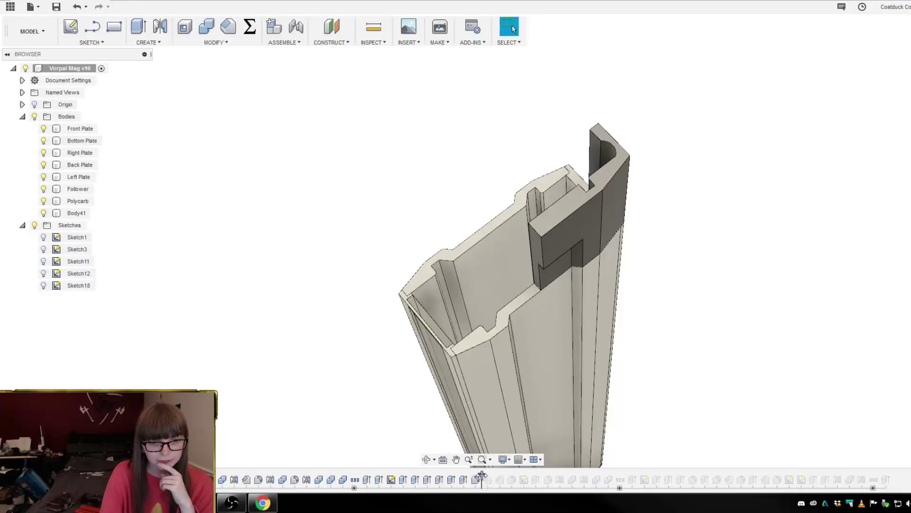
drag(473, 476, 469, 475)
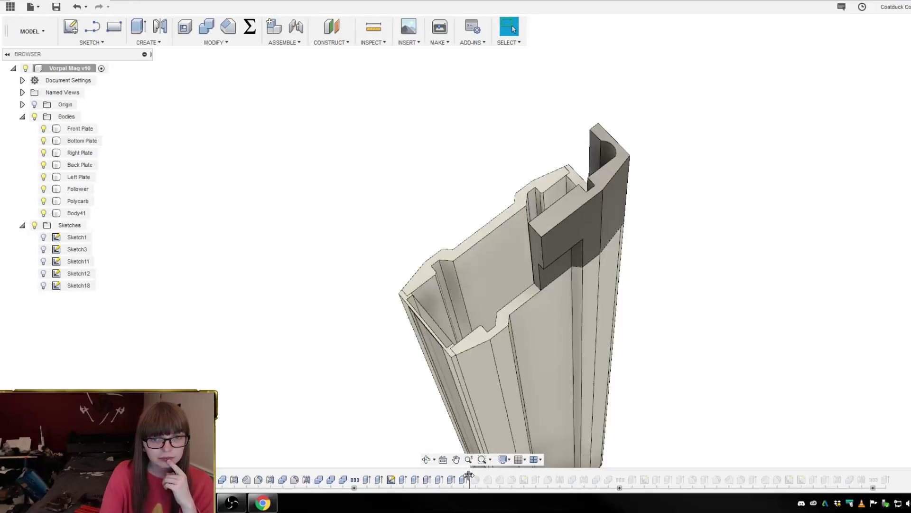
drag(469, 476, 446, 476)
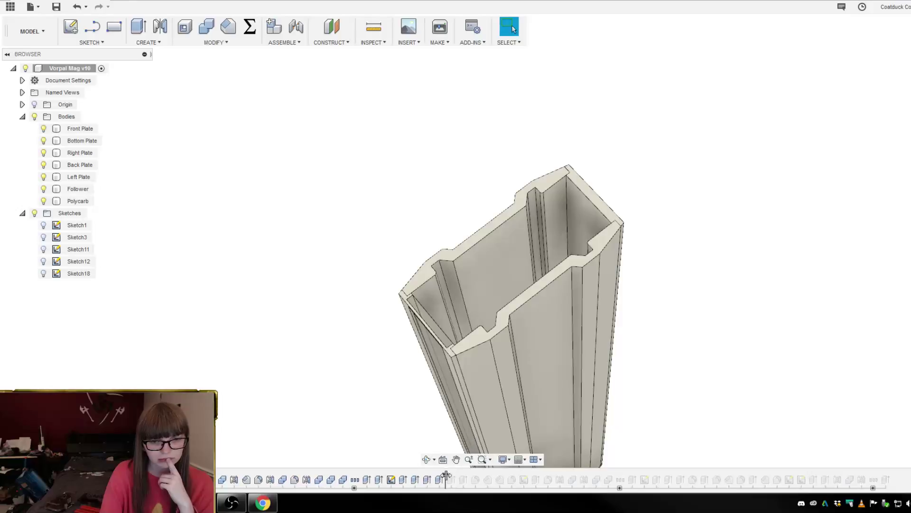
mouse_move(446, 475)
mouse_down()
mouse_move(433, 475)
mouse_move(445, 475)
mouse_up()
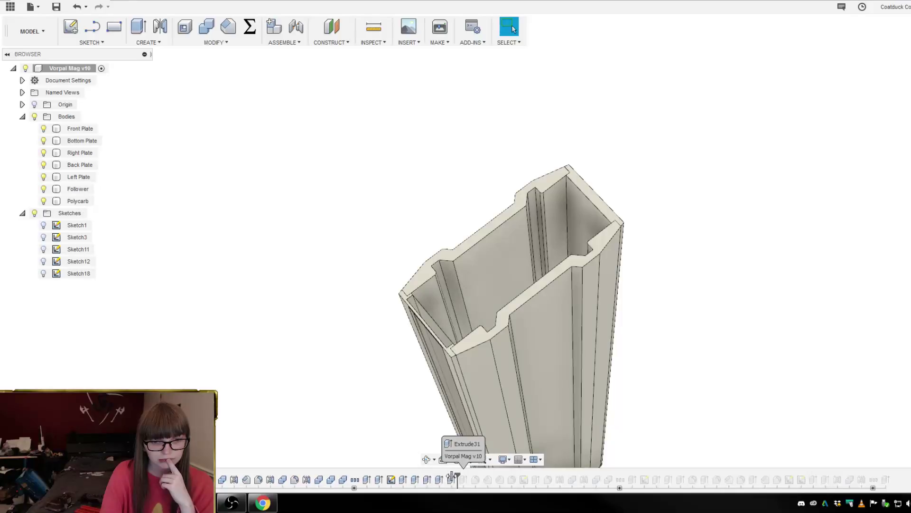
drag(446, 475, 456, 476)
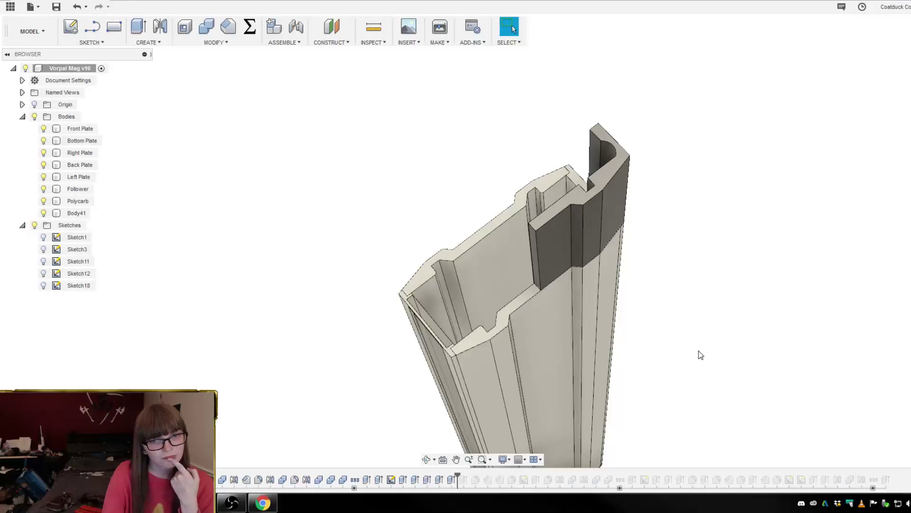
- Open the upper section's starting extrusion for editing and hide the Bottom Plate to expose its profiles
double_click(452, 480)
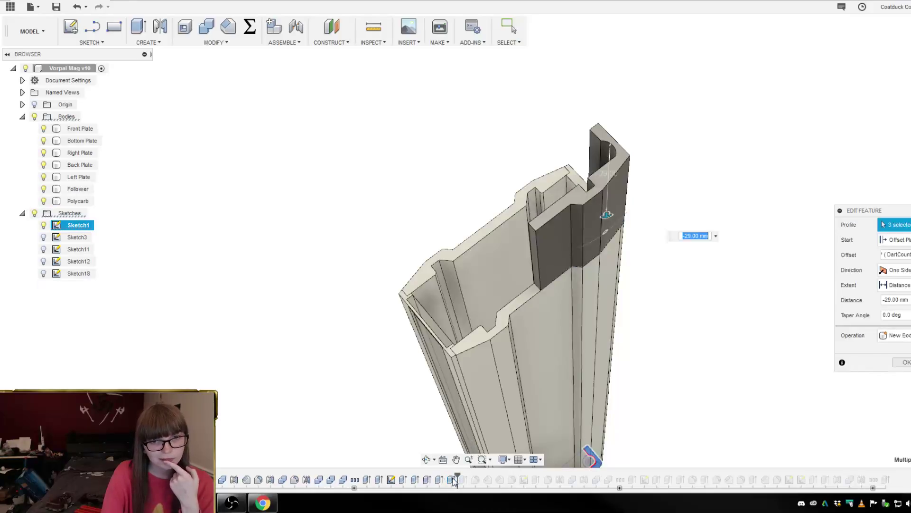
shift+middle_drag(673, 422, 678, 369)
scroll(603, 228, down, 5)
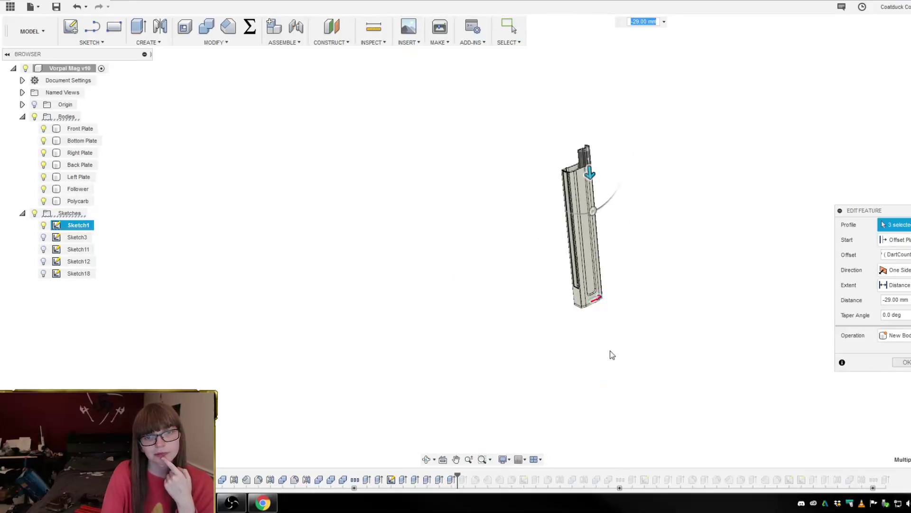
scroll(623, 311, up, 2)
scroll(610, 330, up, 3)
mouse_move(610, 330)
shift+middle_down()
mouse_move(584, 238)
mouse_move(622, 321)
shift+middle_up()
scroll(604, 291, up, 3)
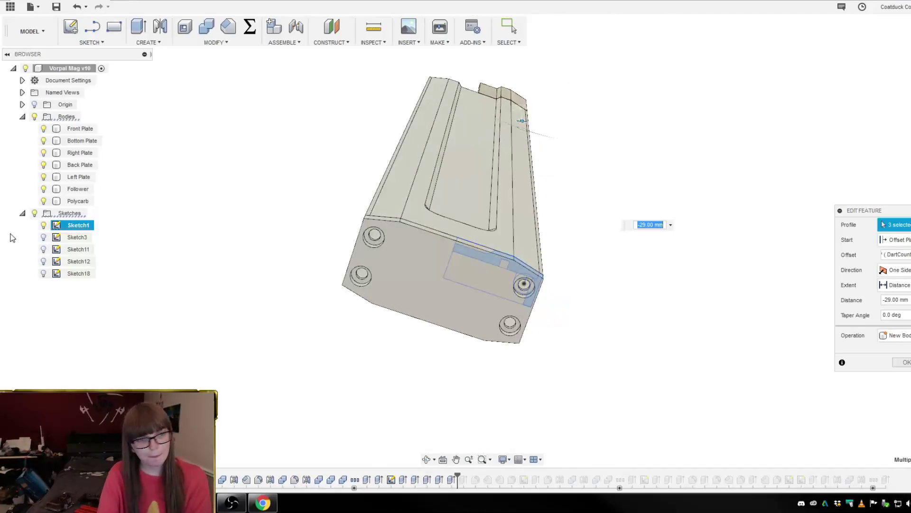
click(44, 141)
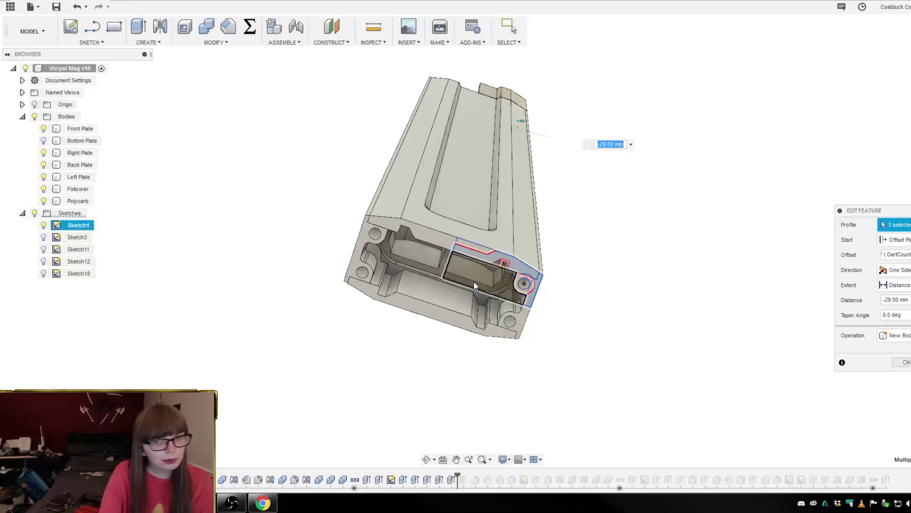
scroll(523, 285, up, 5)
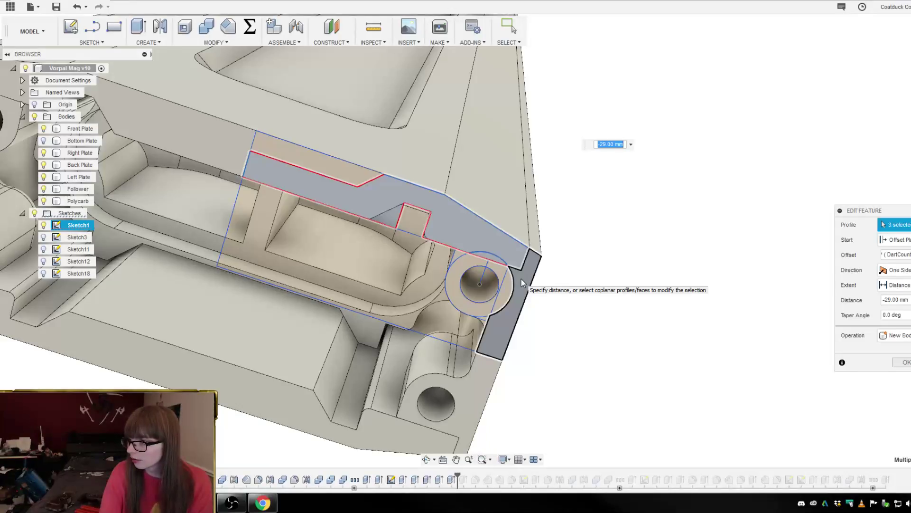
- Remove the narrow end-wall profile from the extrusion, keeping only the side-plate profiles, and accept the edit
click(521, 278)
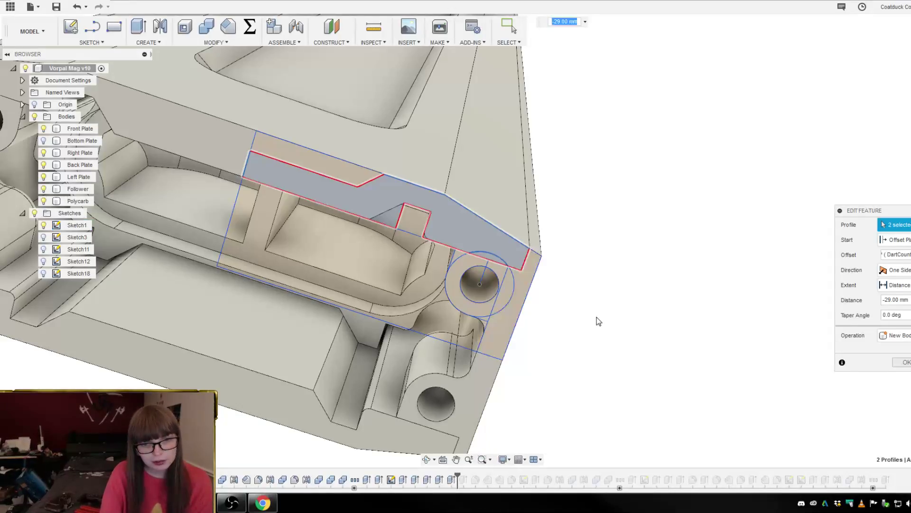
shift+middle_drag(598, 321, 594, 423)
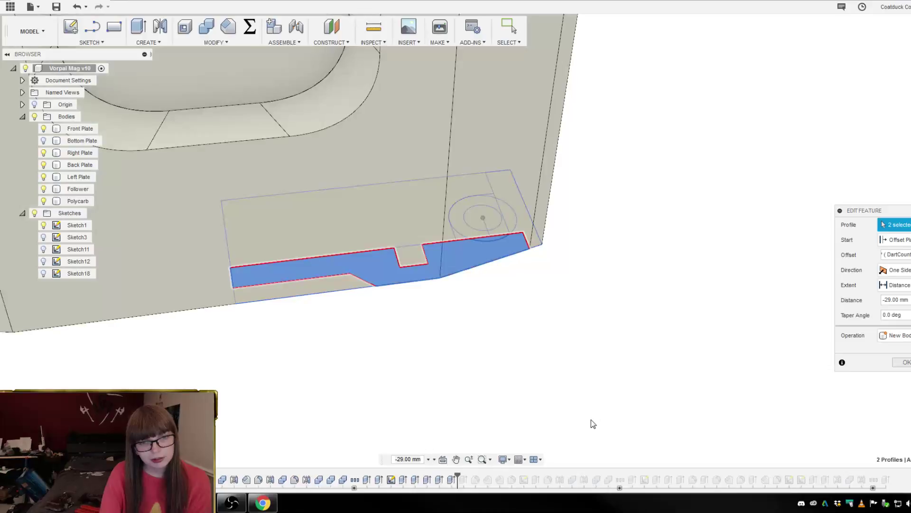
scroll(593, 424, down, 10)
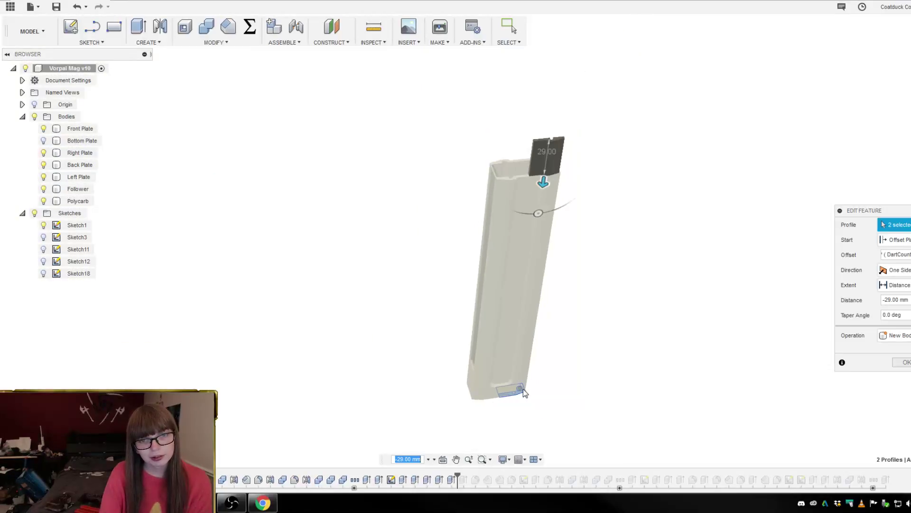
key(Return)
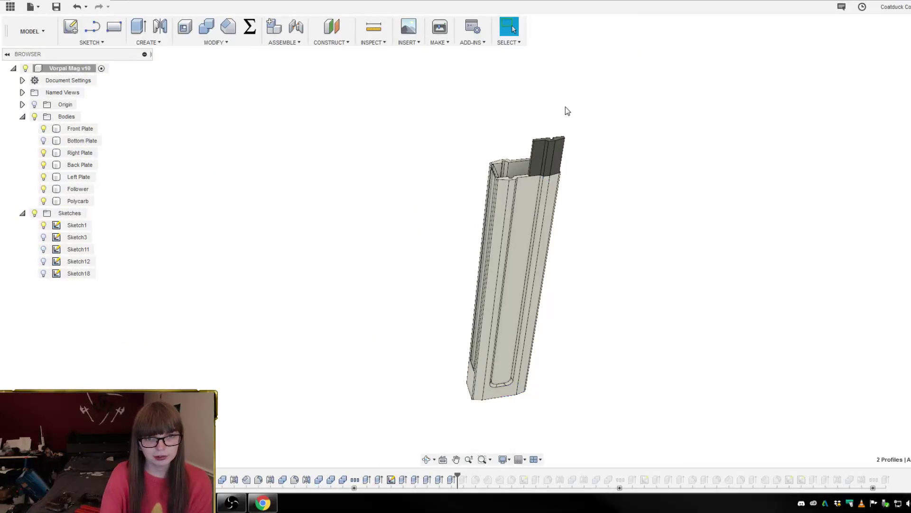
- Roll the design history forward through the mirror and combine features to just before the Derf Narts group
scroll(565, 111, up, 5)
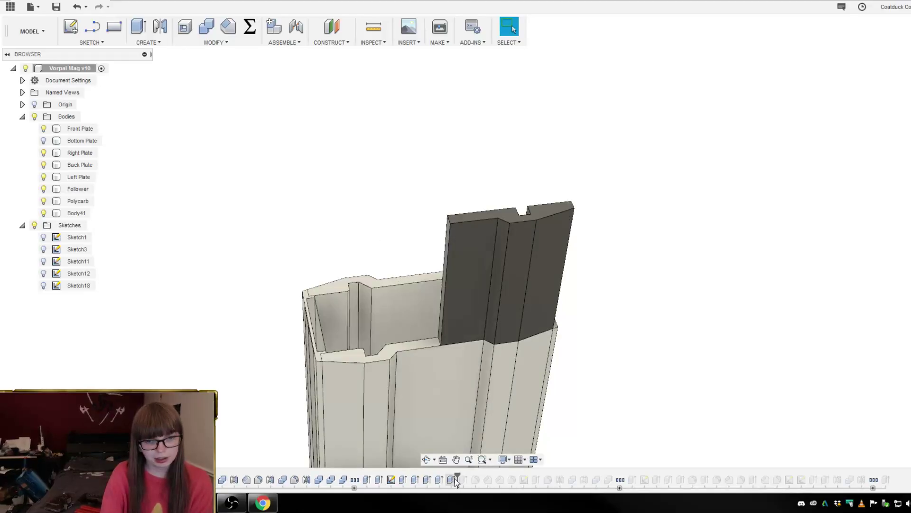
drag(456, 480, 588, 476)
shift+middle_drag(602, 431, 620, 434)
drag(591, 475, 611, 478)
shift+middle_drag(636, 435, 635, 423)
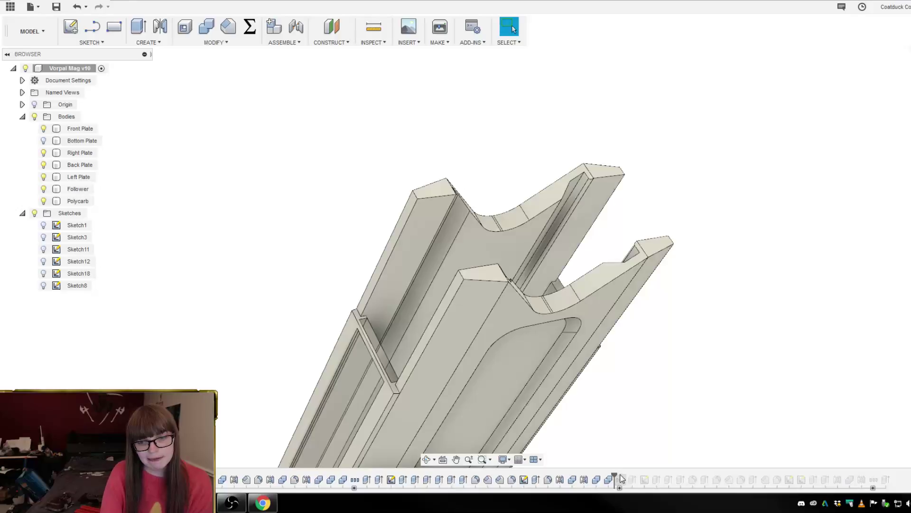
mouse_move(618, 482)
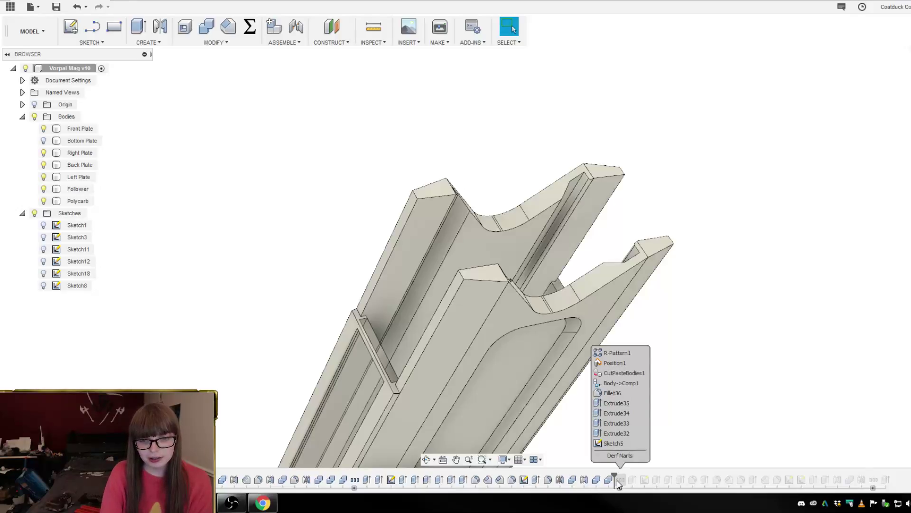
- Roll the design history forward past the Derf Narts group and the Catch Plate extrusion
drag(615, 476, 635, 478)
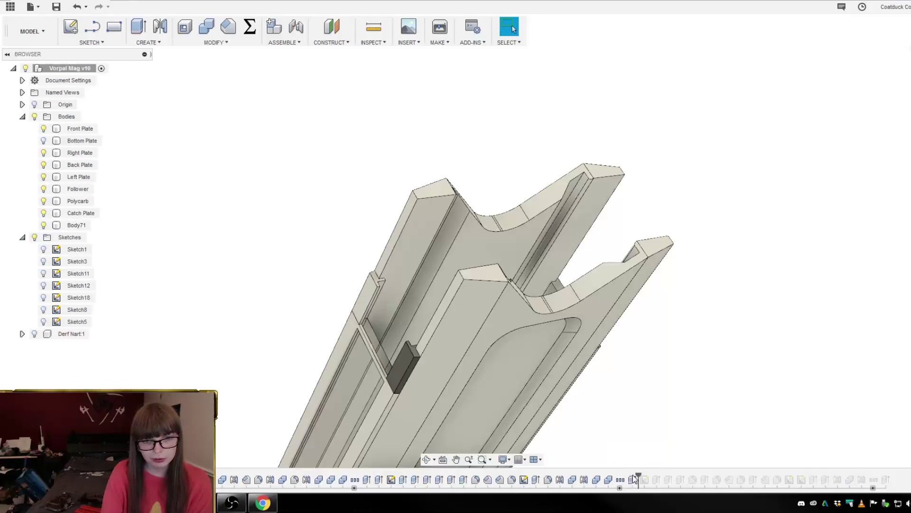
shift+middle_drag(639, 440, 667, 417)
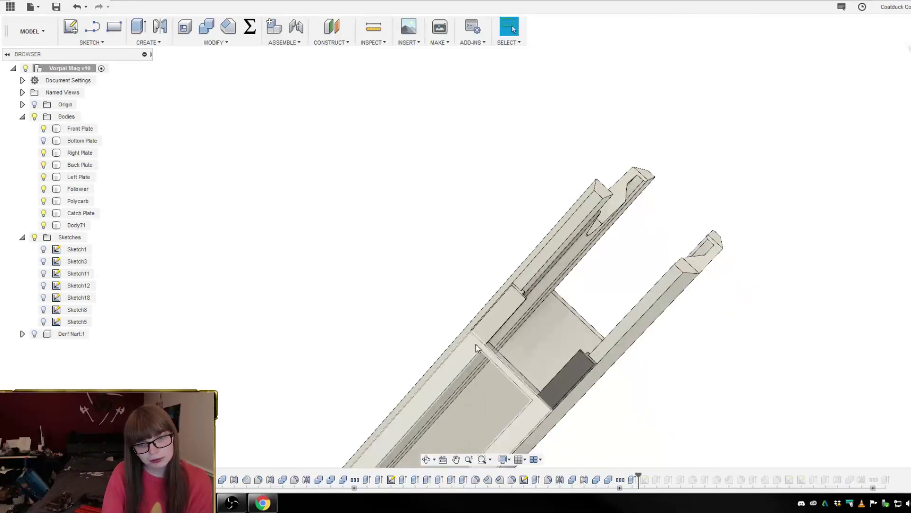
shift+middle_drag(570, 266, 577, 368)
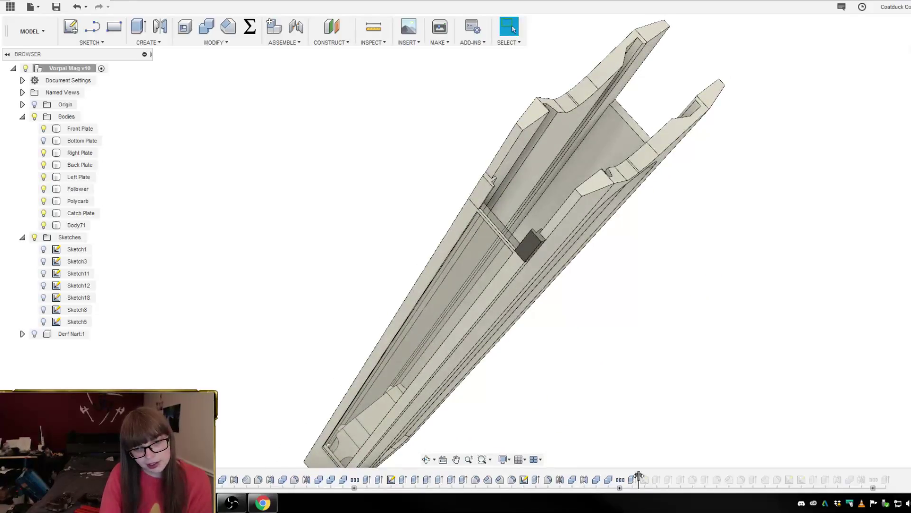
- Step the design history forward through Sketch7 and the following extrusions to the Right Feed Lip, examining how the upper section rebuilds
drag(639, 475, 651, 475)
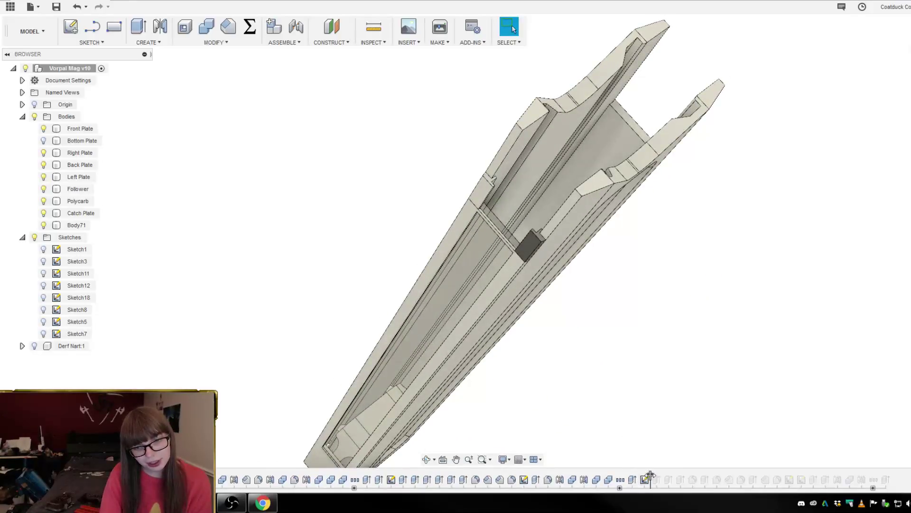
drag(650, 473, 670, 479)
scroll(659, 370, up, 3)
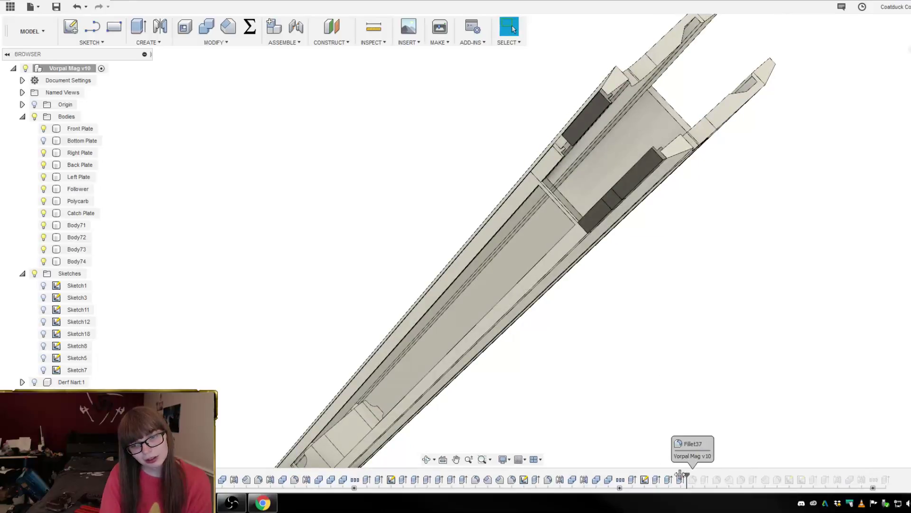
drag(676, 474, 683, 479)
shift+middle_drag(690, 386, 661, 387)
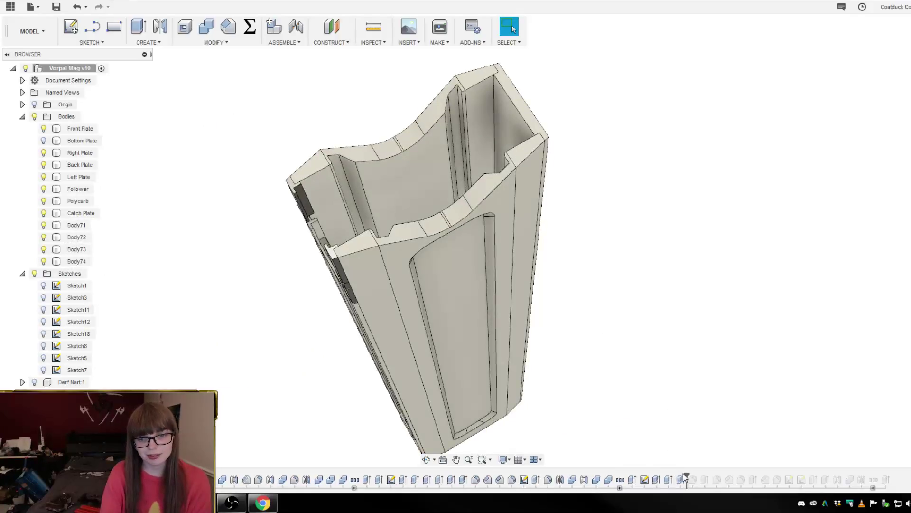
drag(684, 478, 708, 478)
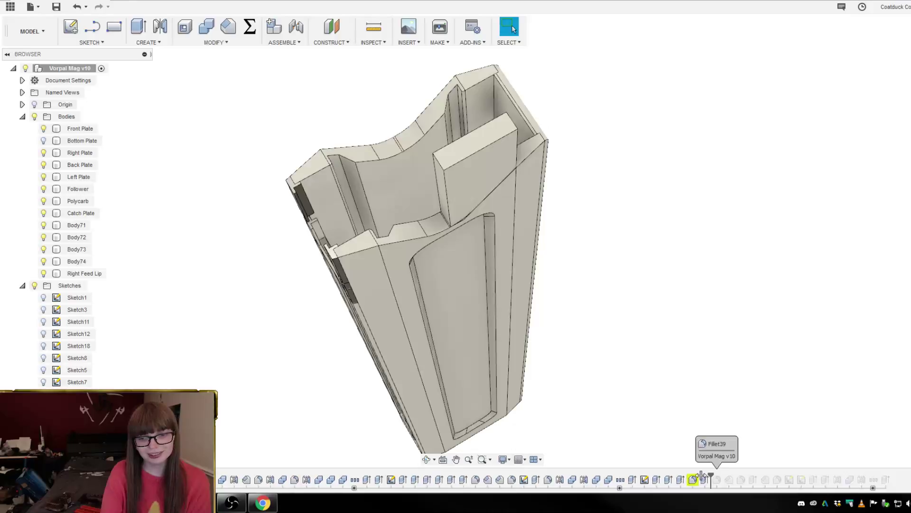
- Roll the design history back to just after the Catch Plate extrusion
drag(711, 475, 630, 475)
right_click(630, 475)
click(647, 383)
scroll(650, 375, up, 3)
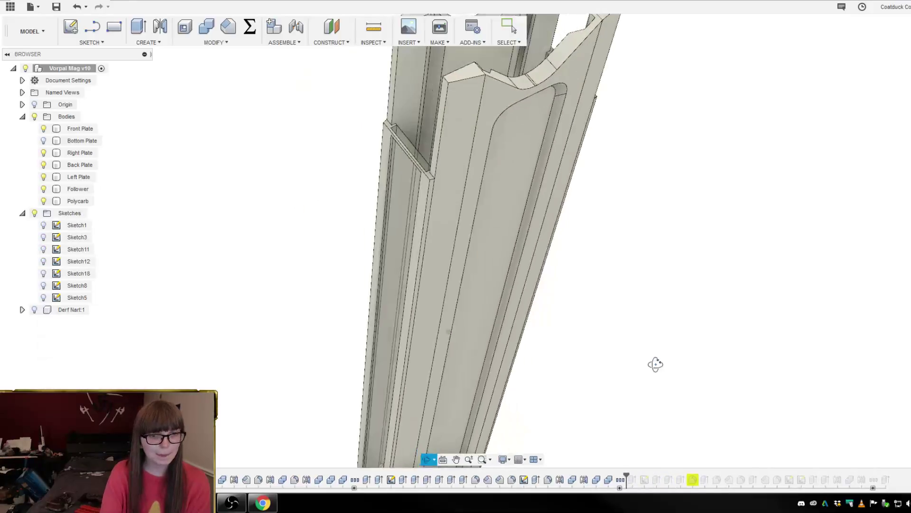
shift+middle_drag(645, 410, 647, 409)
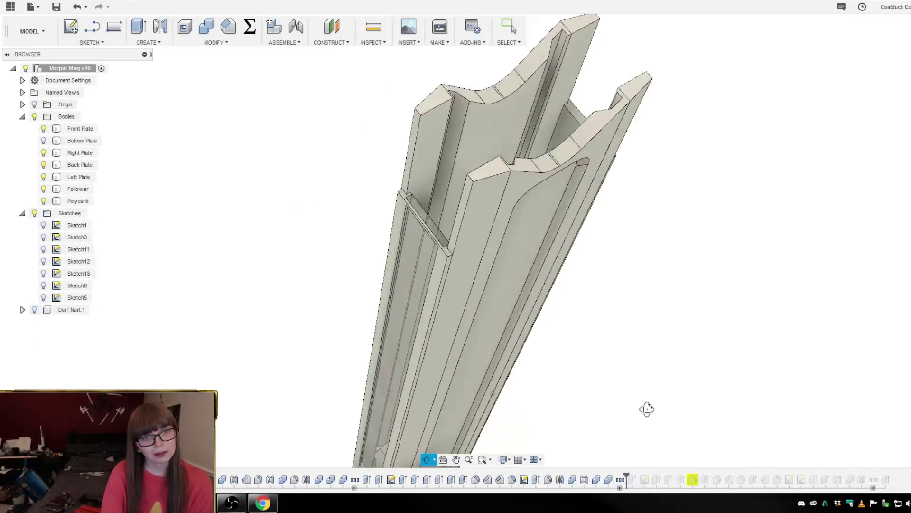
right_click(632, 479)
click(617, 373)
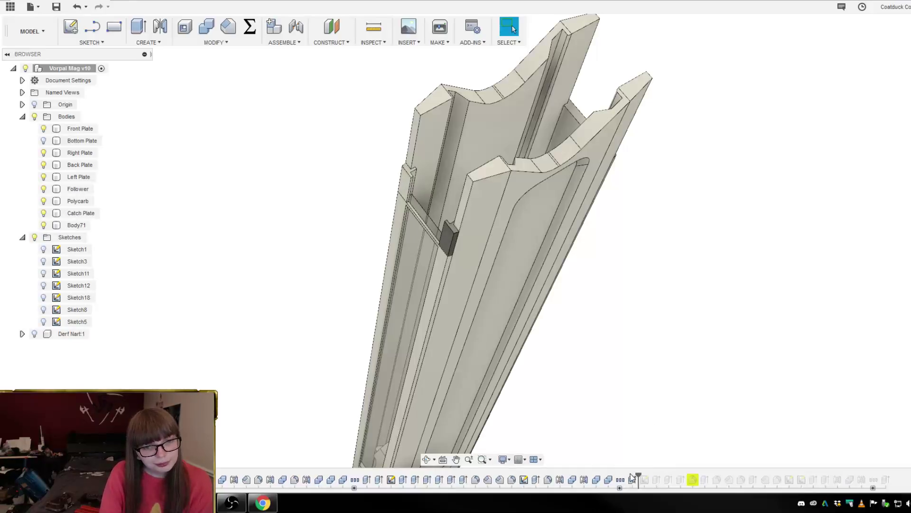
- Edit the Catch Plate extrusion to add the Polycarb end face as a second profile, and accept the change
double_click(633, 480)
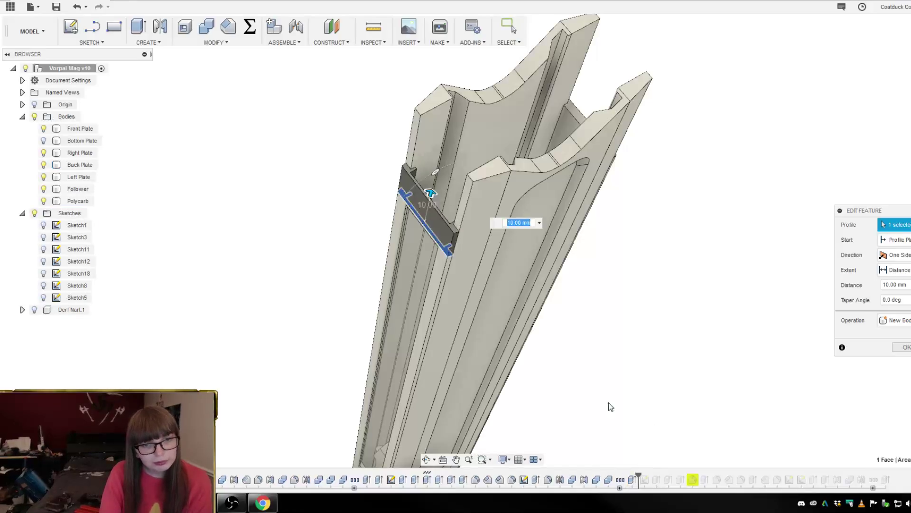
mouse_move(608, 405)
shift+middle_down()
mouse_move(608, 386)
mouse_move(607, 394)
mouse_move(621, 383)
mouse_move(606, 397)
shift+middle_up()
scroll(333, 361, up, 8)
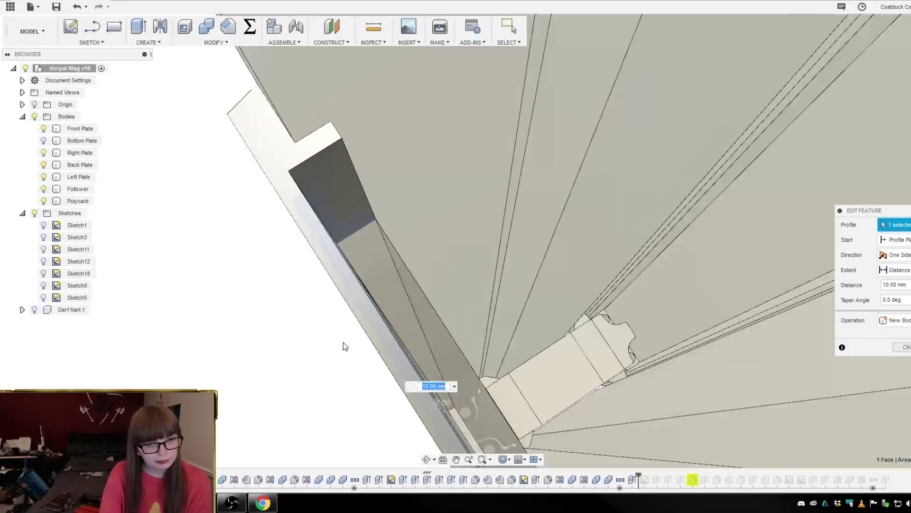
click(392, 287)
shift+middle_drag(248, 305, 268, 287)
scroll(269, 286, down, 8)
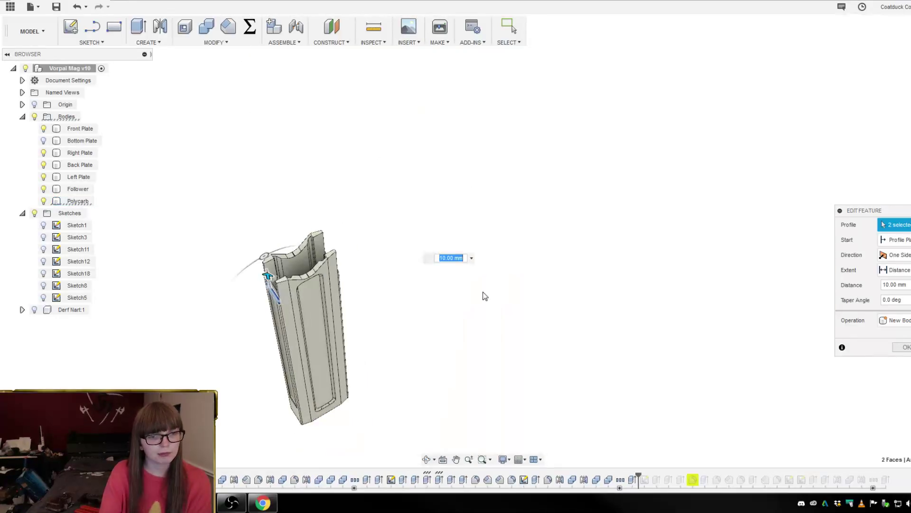
shift+middle_drag(485, 295, 522, 280)
scroll(436, 272, up, 5)
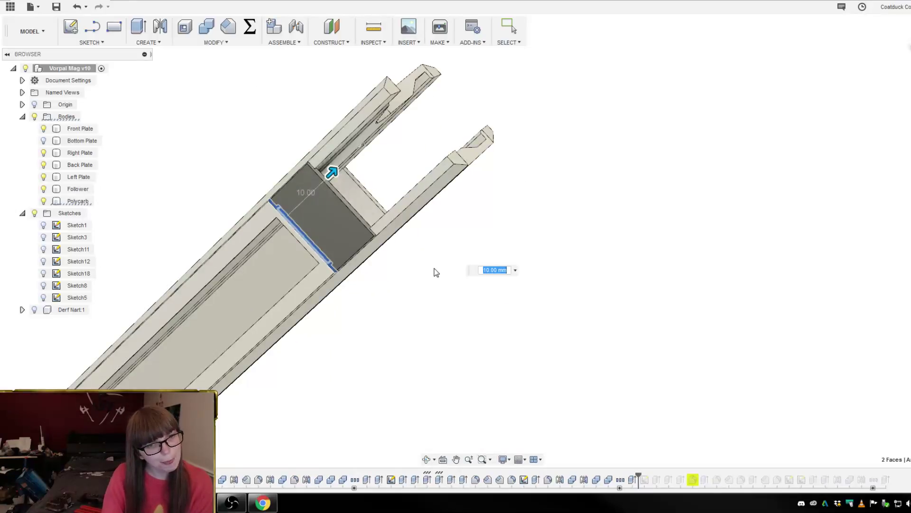
key(Return)
shift+middle_drag(429, 287, 411, 277)
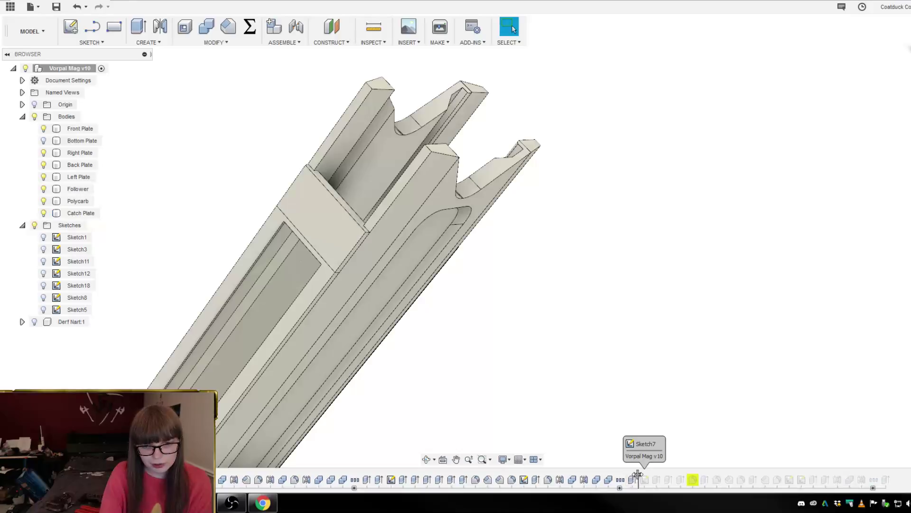
- Advance the design history through Sketch7 and Extrude40, checking Extrude41 before returning the marker to just before it
drag(638, 475, 646, 474)
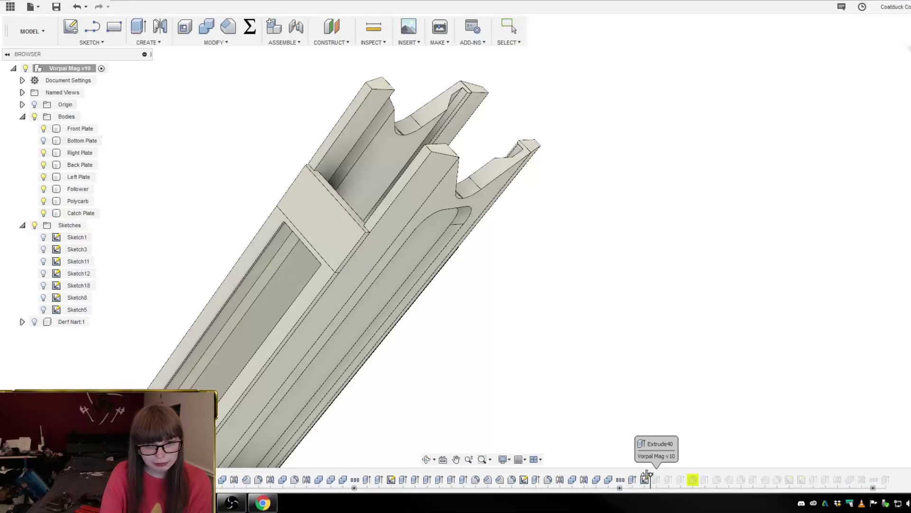
drag(647, 474, 659, 480)
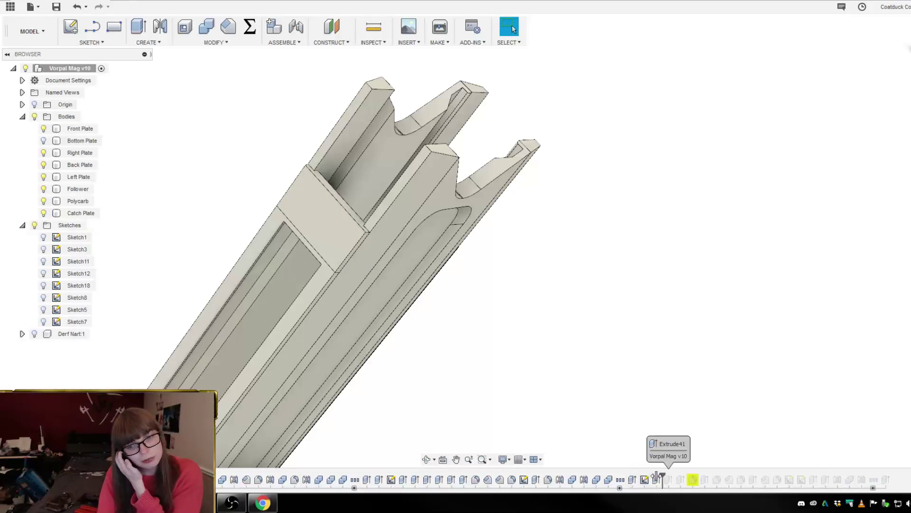
shift+middle_drag(606, 346, 628, 409)
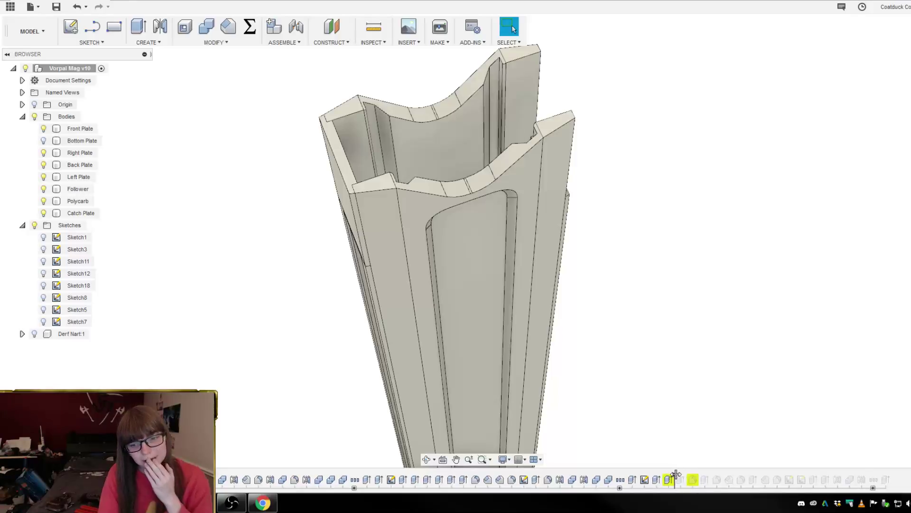
drag(675, 473, 662, 474)
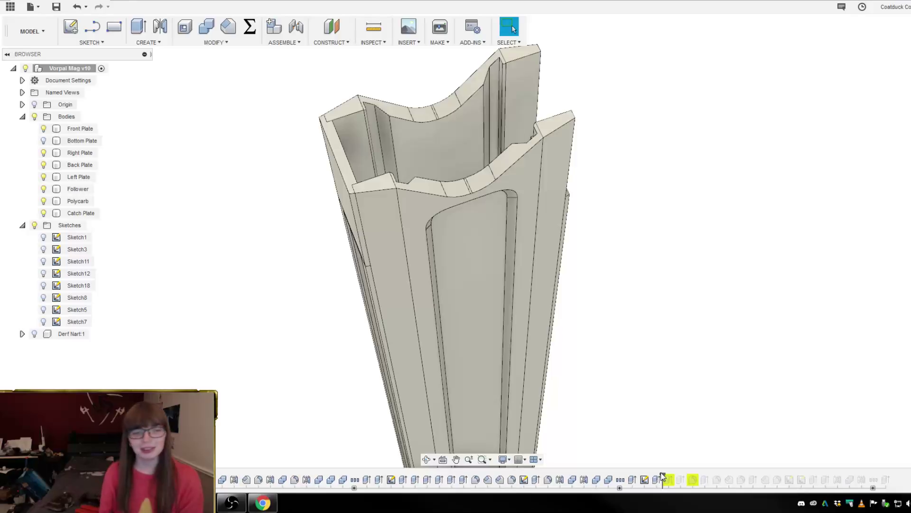
shift+middle_drag(639, 378, 728, 318)
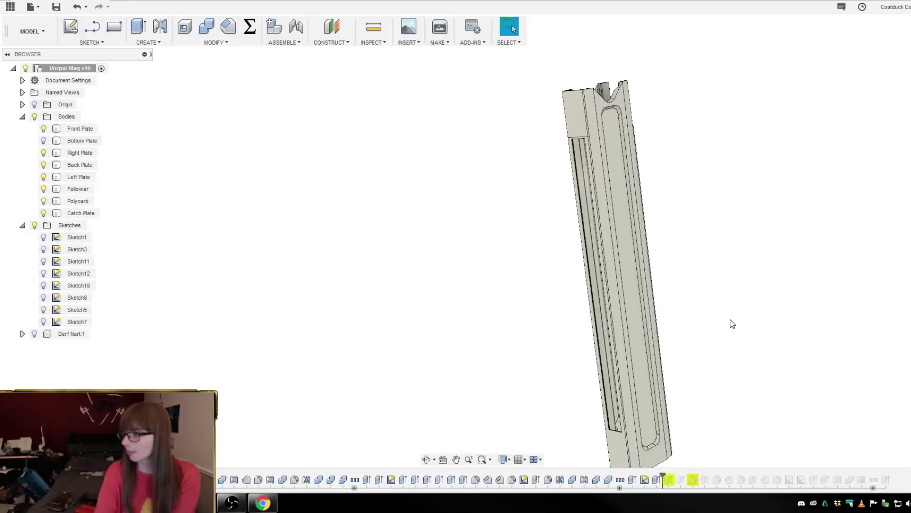
shift+middle_drag(734, 320, 783, 325)
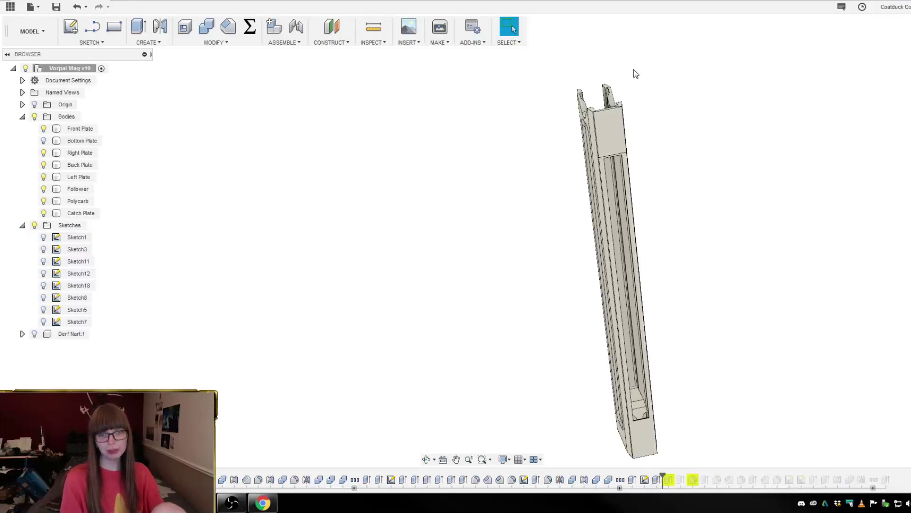
shift+middle_drag(635, 71, 641, 112)
scroll(673, 285, up, 3)
scroll(673, 285, up, 1)
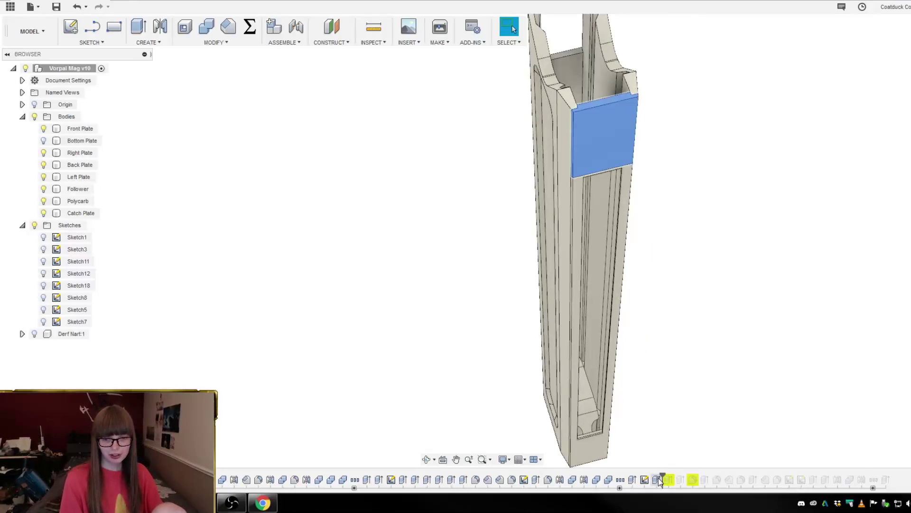
double_click(657, 479)
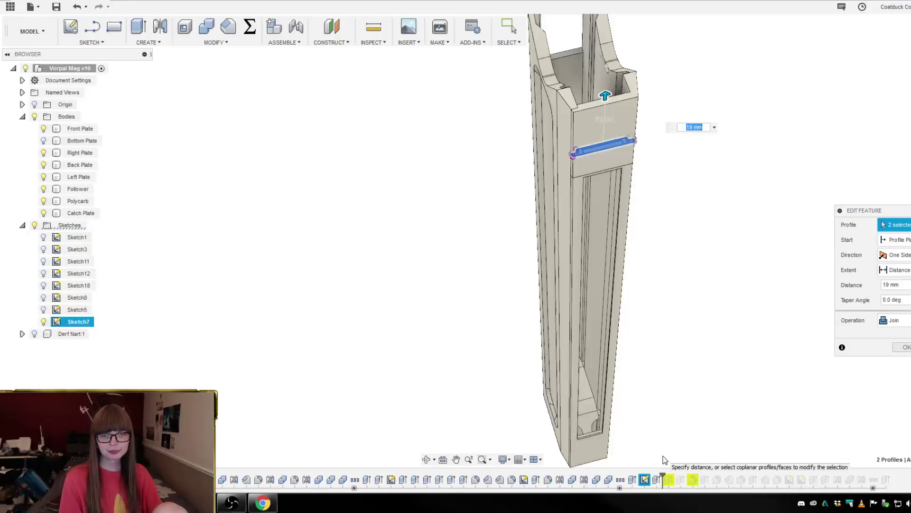
scroll(650, 117, up, 5)
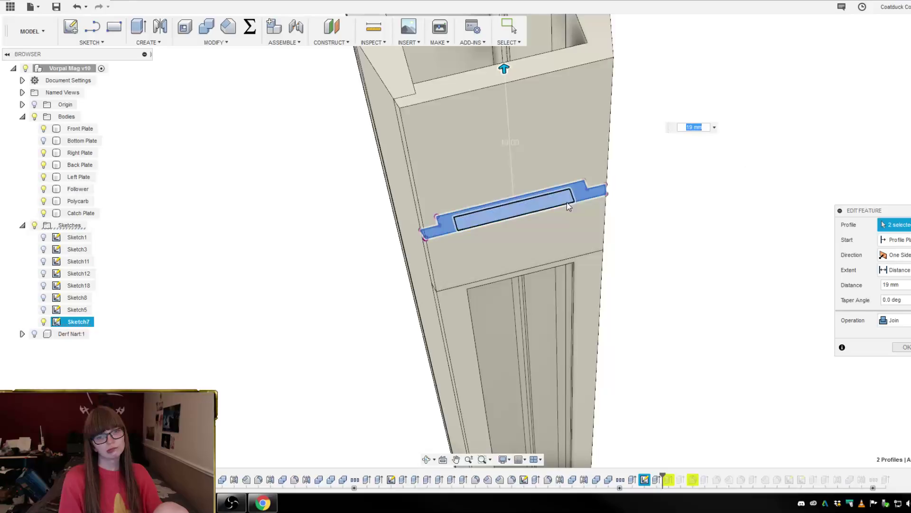
click(644, 481)
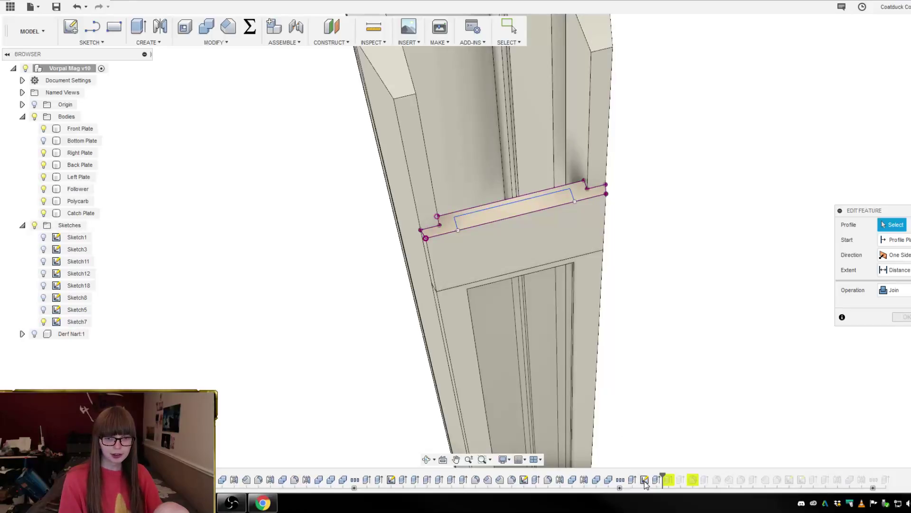
key(Escape)
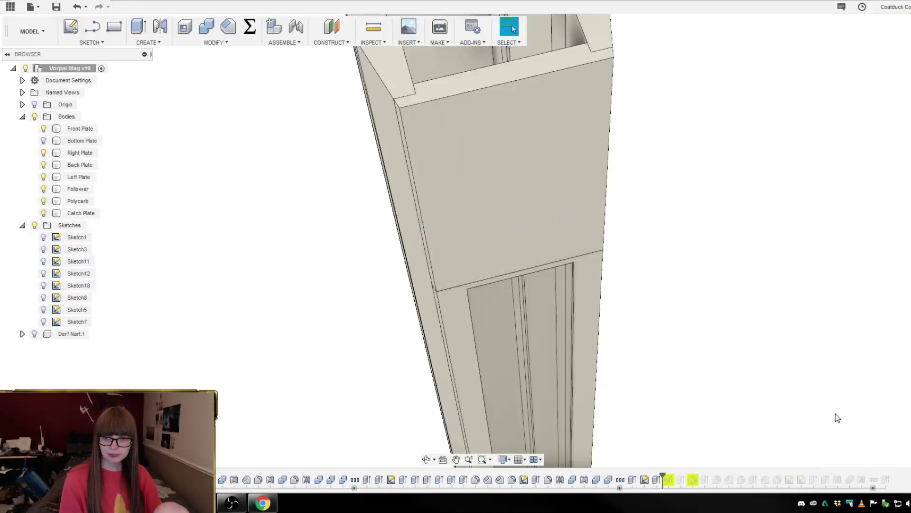
- Open Sketch7 for editing and try to shift the inner long edge of the recess rectangle
double_click(659, 480)
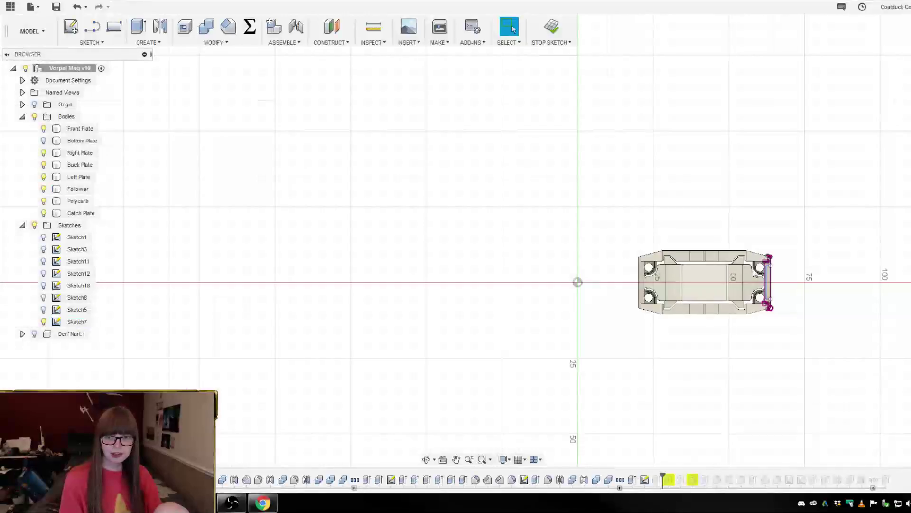
scroll(755, 271, up, 10)
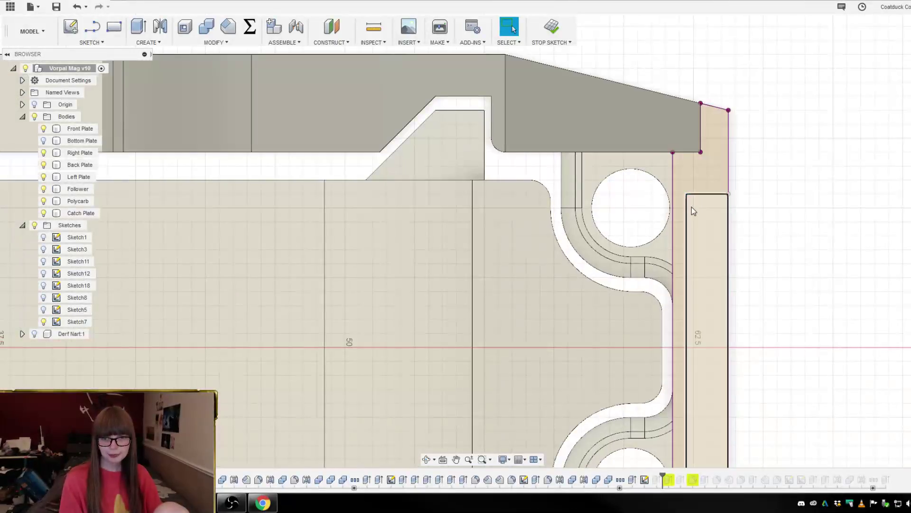
mouse_move(687, 209)
mouse_down()
mouse_move(673, 215)
mouse_move(679, 209)
mouse_up()
scroll(765, 171, down, 3)
scroll(769, 283, up, 2)
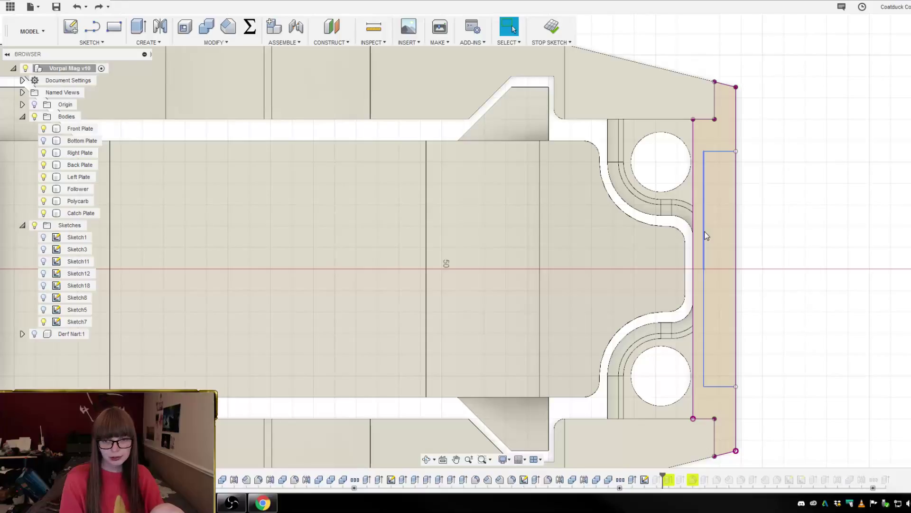
click(704, 233)
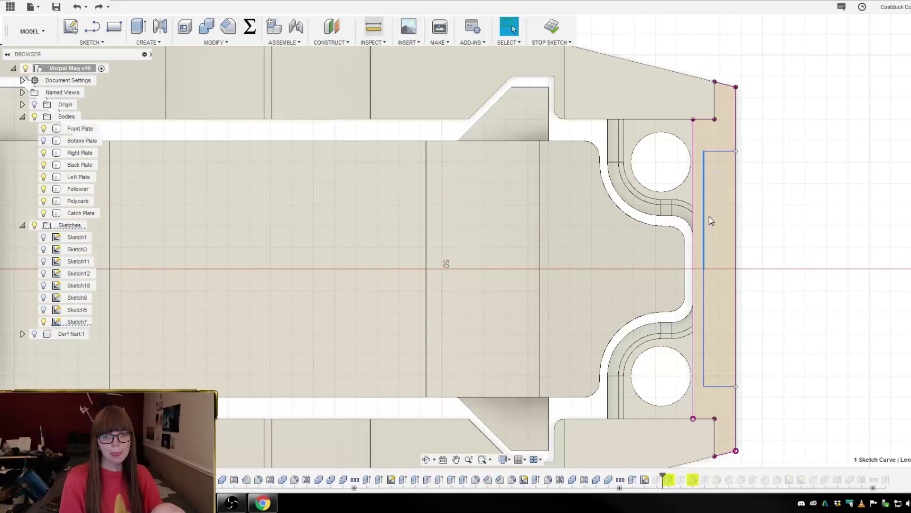
click(712, 151)
shift+click(720, 385)
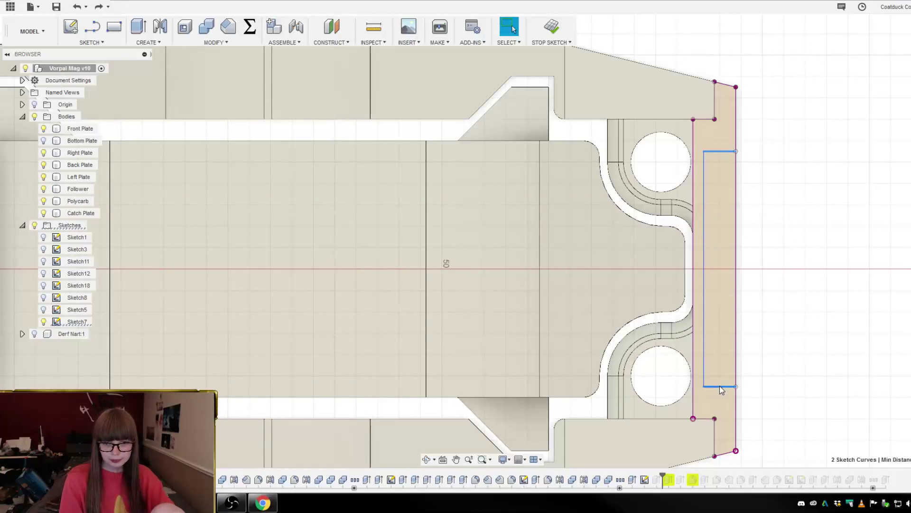
right_click(720, 385)
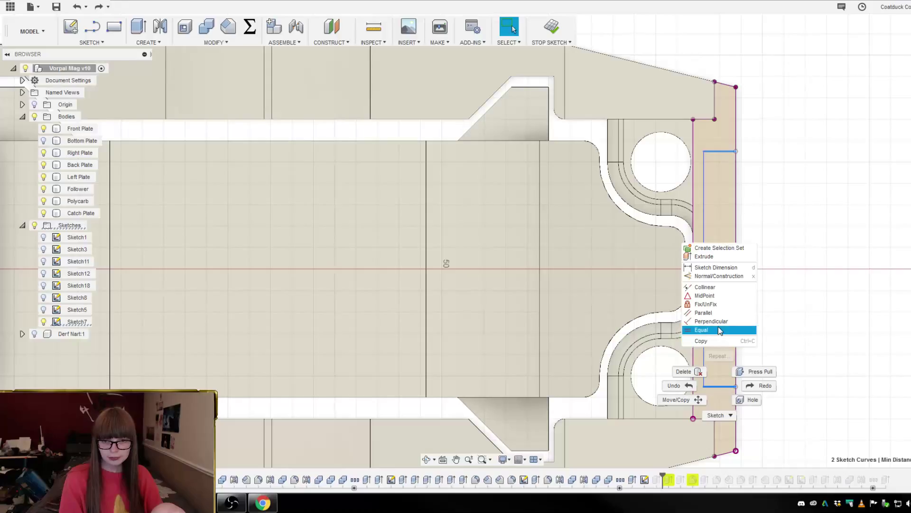
click(729, 274)
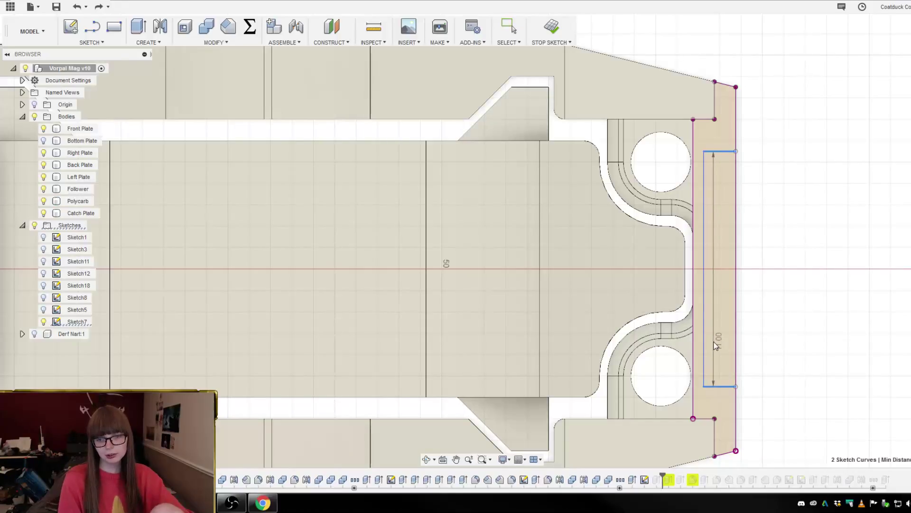
key(Escape)
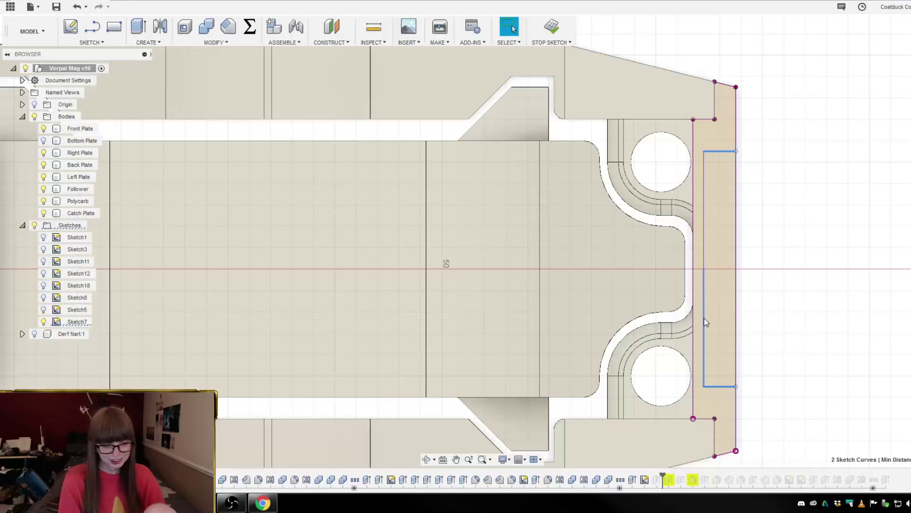
key(d)
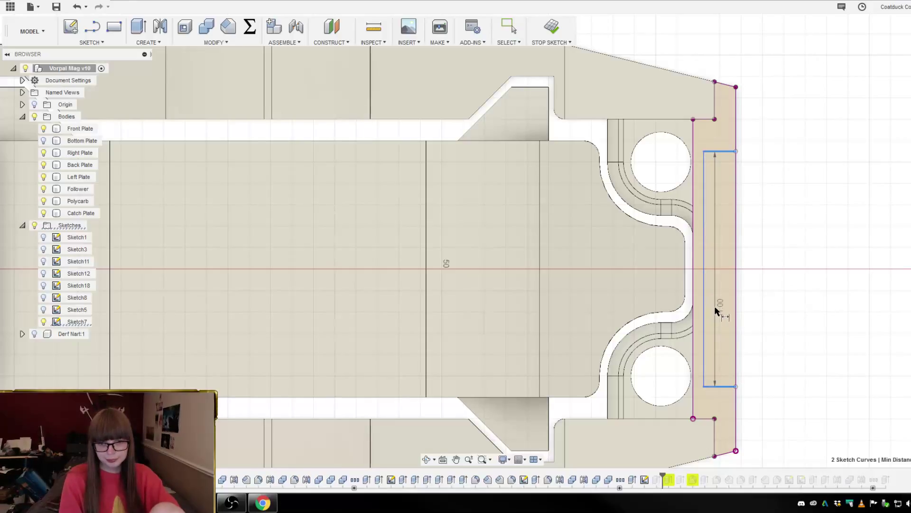
key(Escape)
key(d)
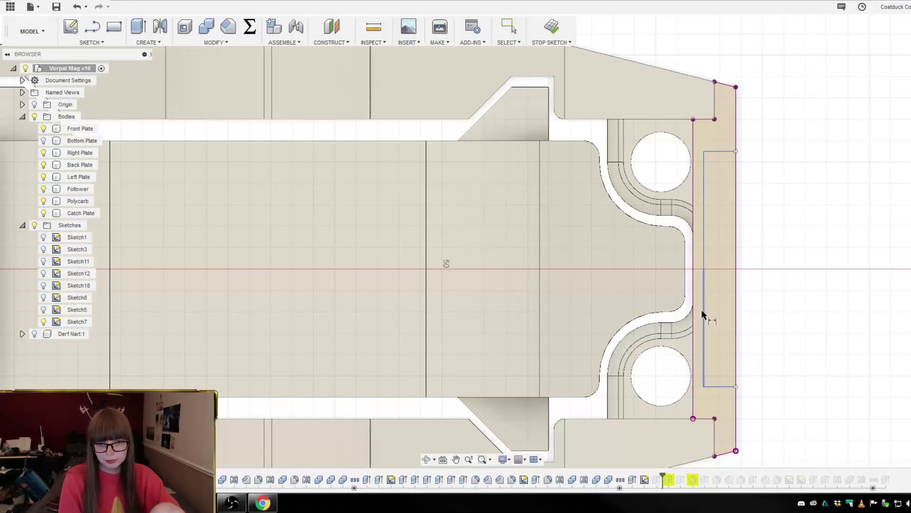
click(719, 386)
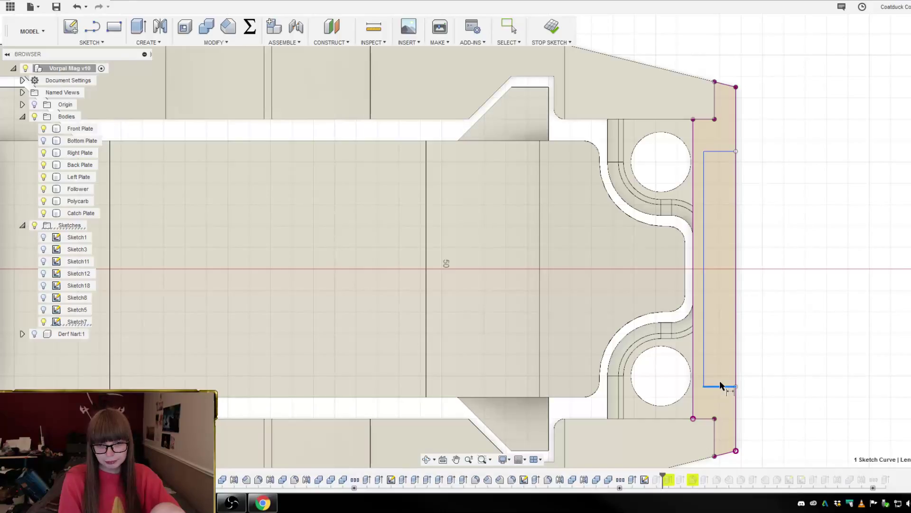
click(720, 151)
key(Escape)
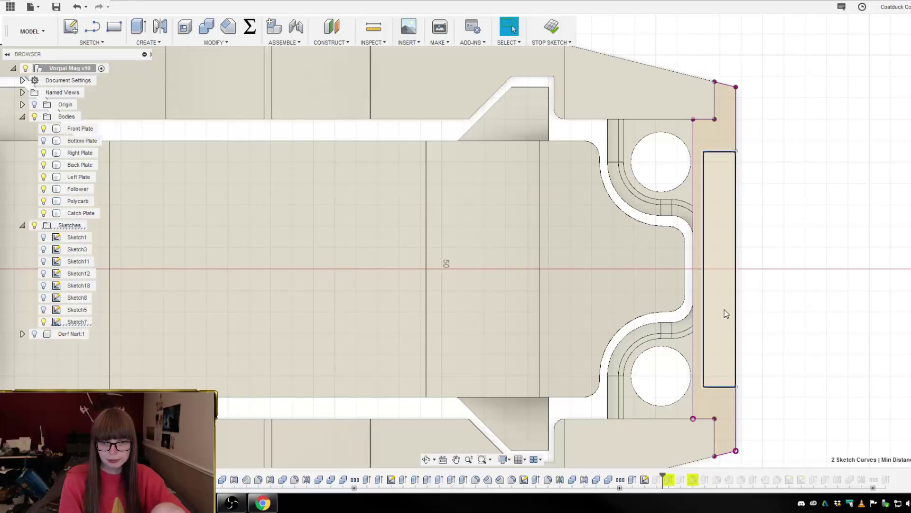
click(797, 373)
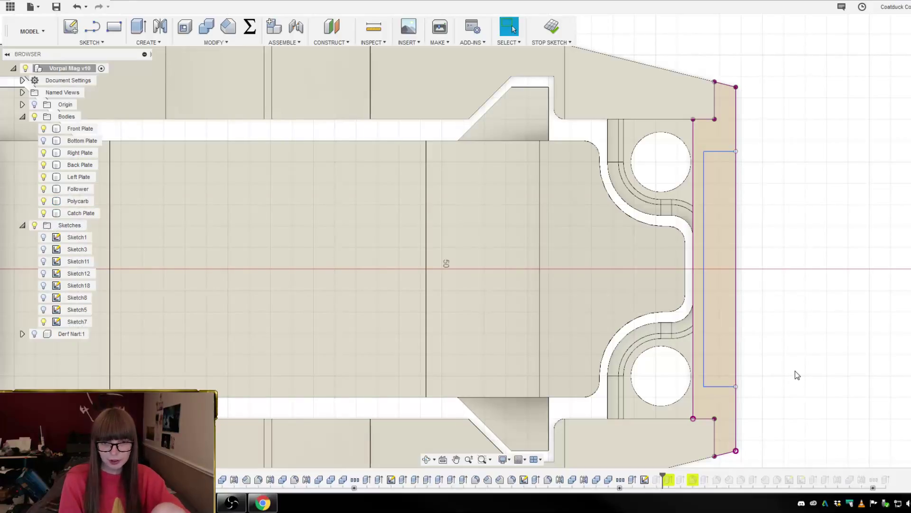
- Try to dimension the lower short edge of the recess rectangle at 2 mm
click(714, 387)
key(d)
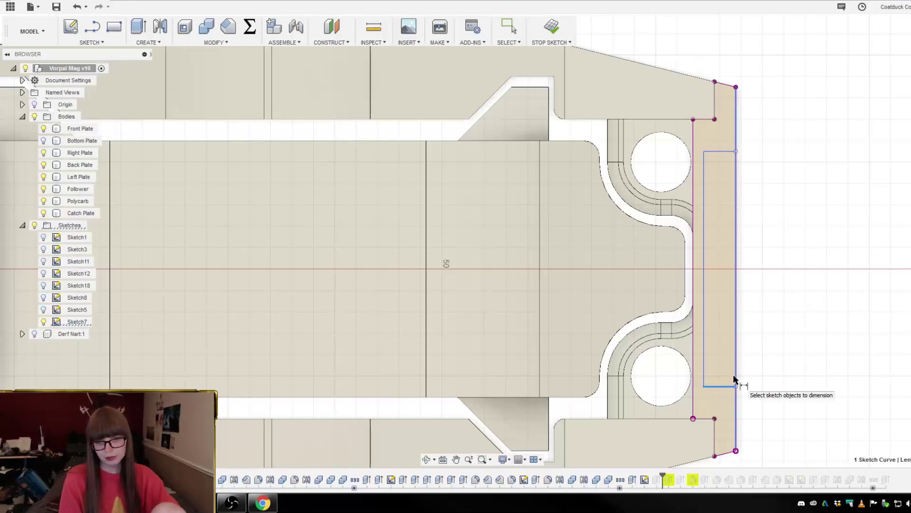
click(727, 386)
click(721, 375)
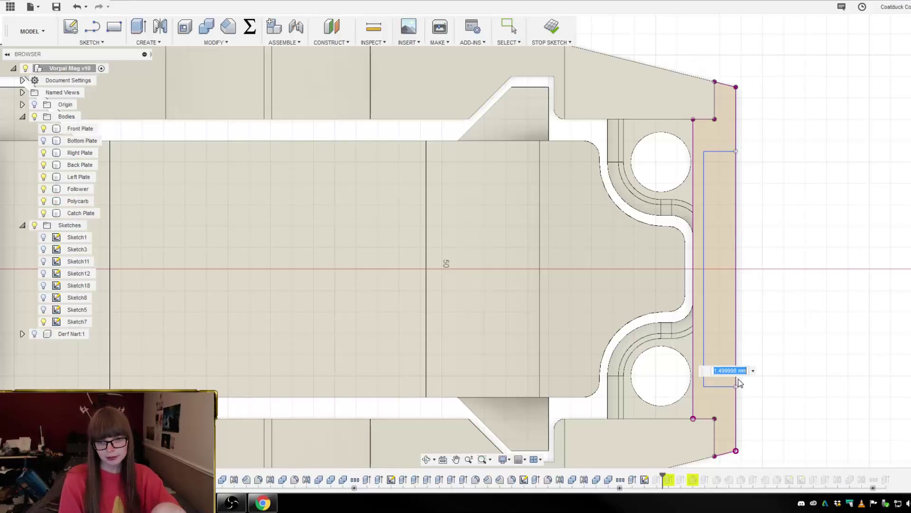
text(2)
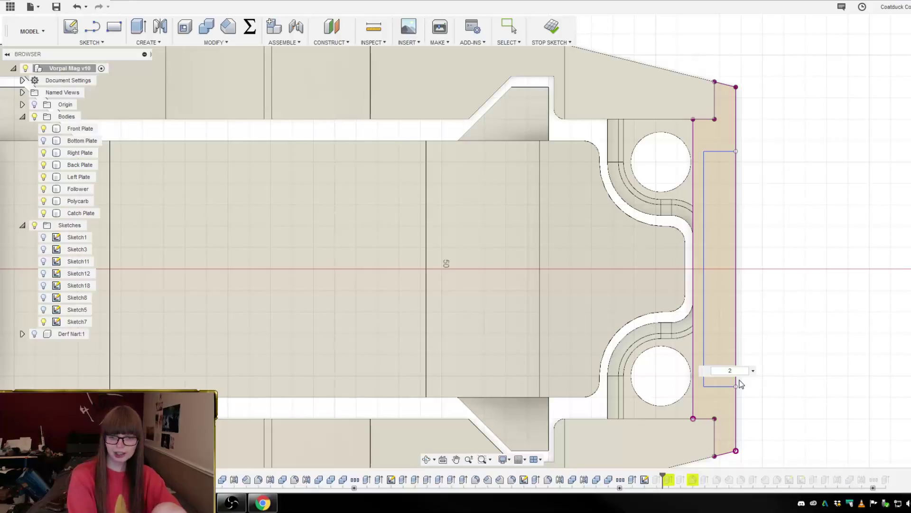
key(Return)
key(Escape)
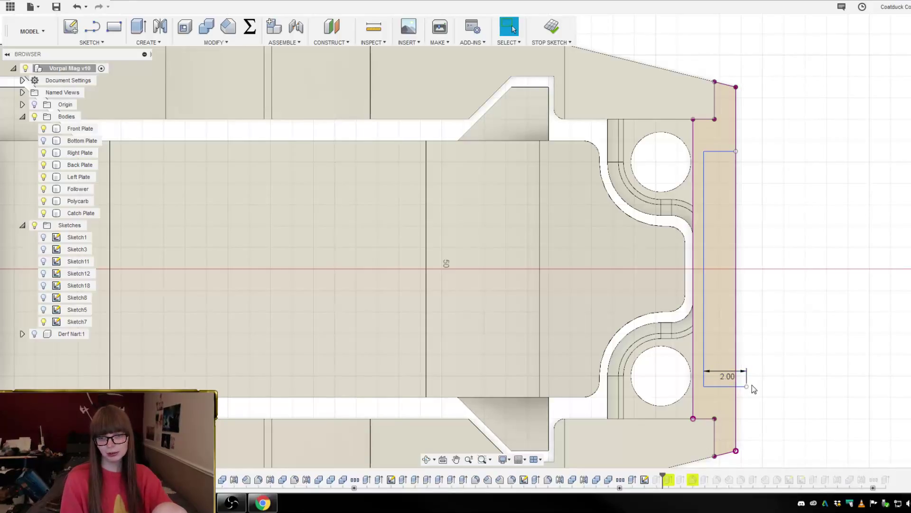
key(ctrl+z)
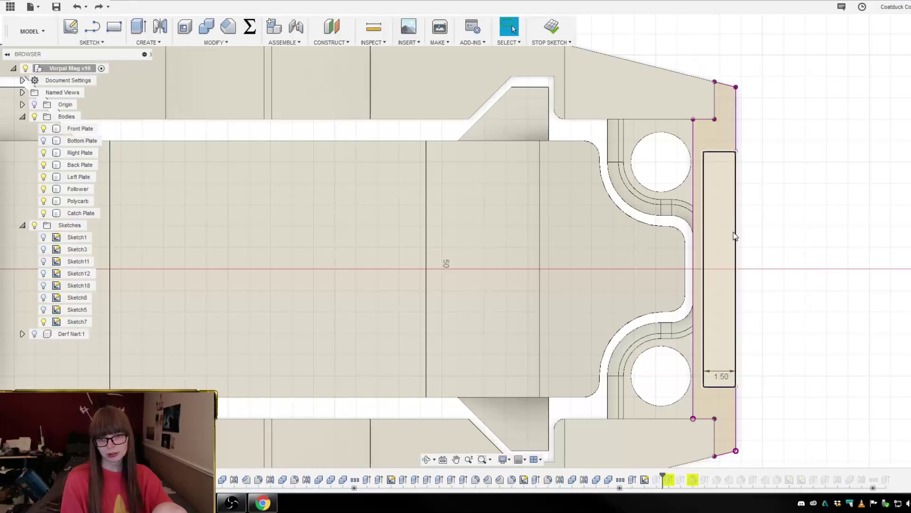
right_click(718, 153)
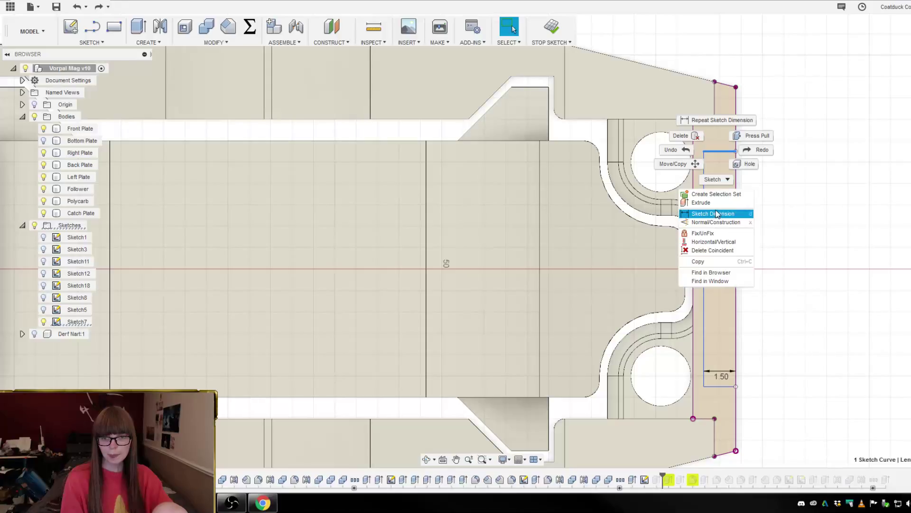
click(723, 157)
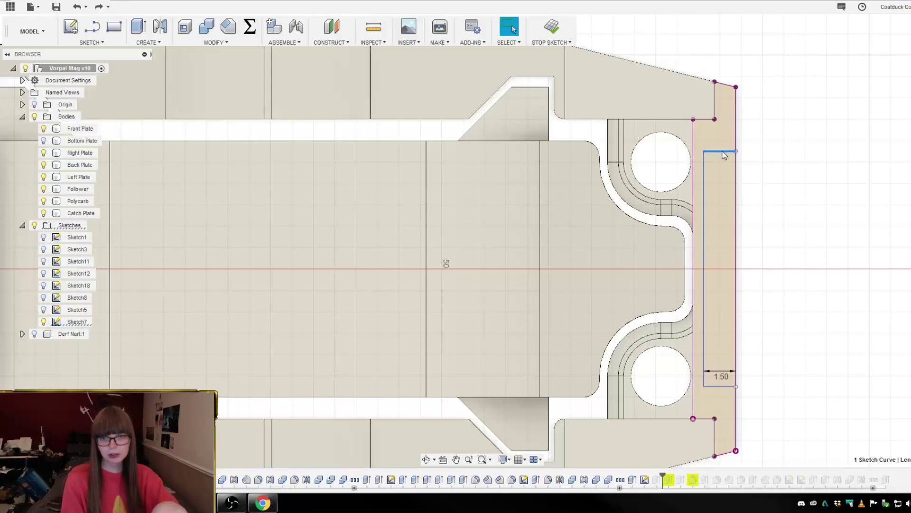
double_click(723, 153)
click(723, 153)
right_drag(766, 166, 755, 157)
click(730, 155)
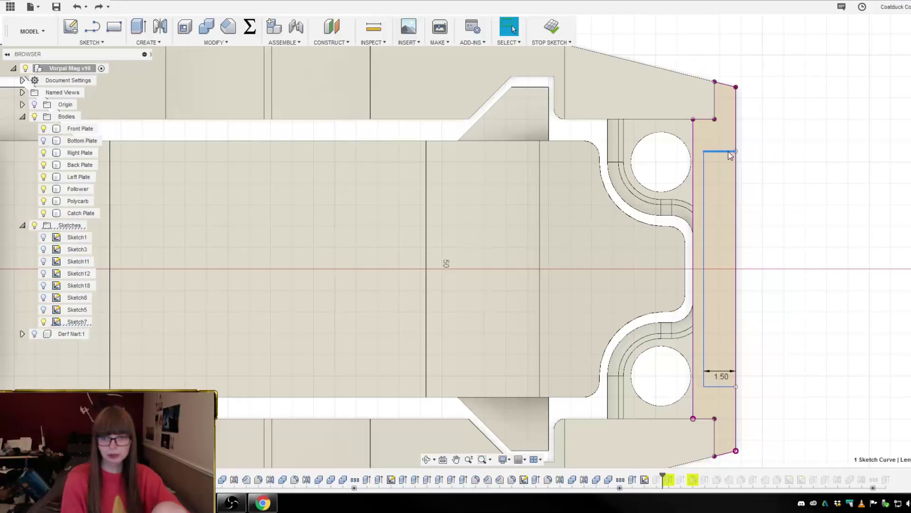
right_click(728, 155)
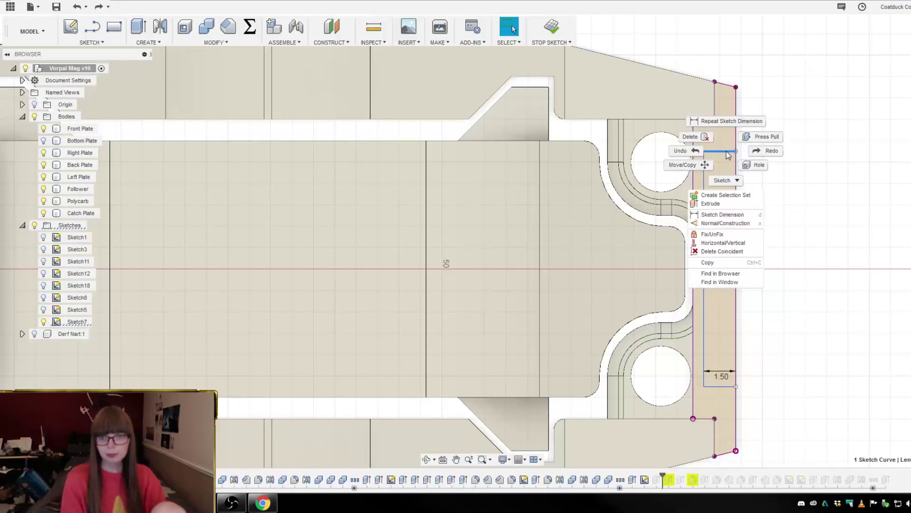
click(722, 223)
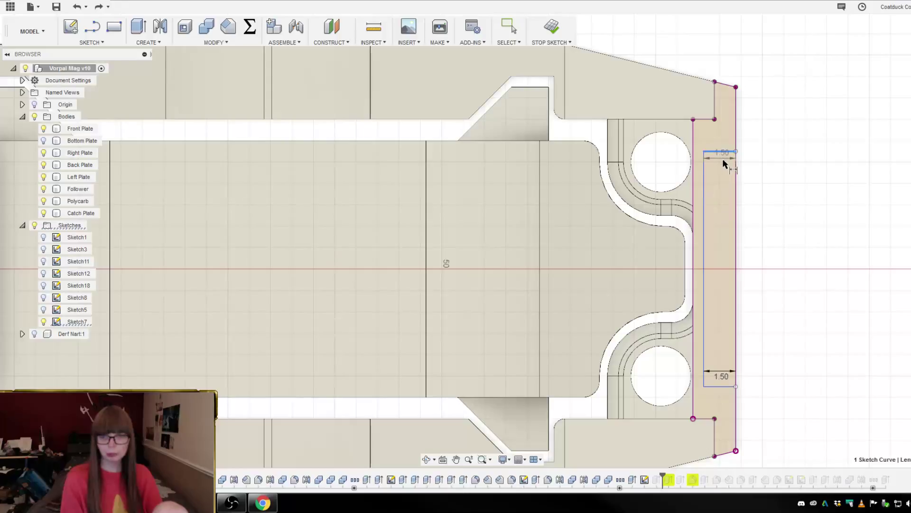
click(725, 166)
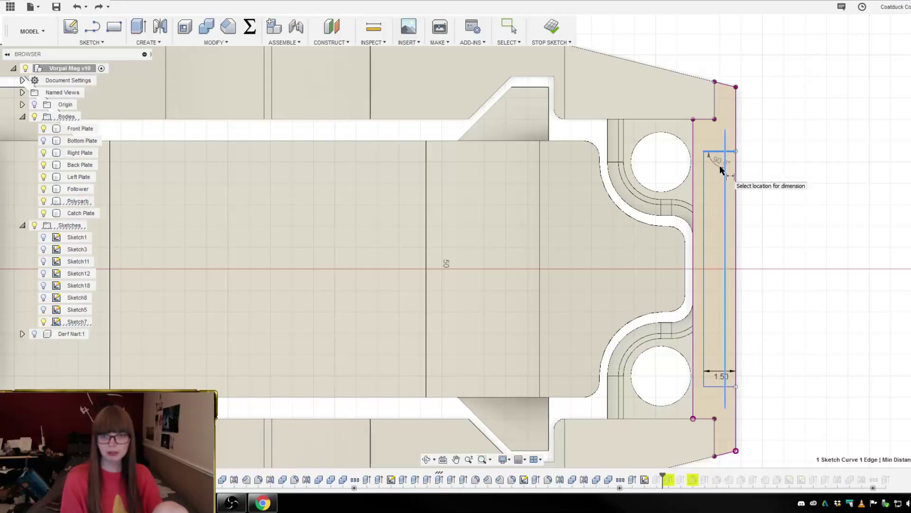
key(Escape)
shift+middle_drag(787, 187, 793, 184)
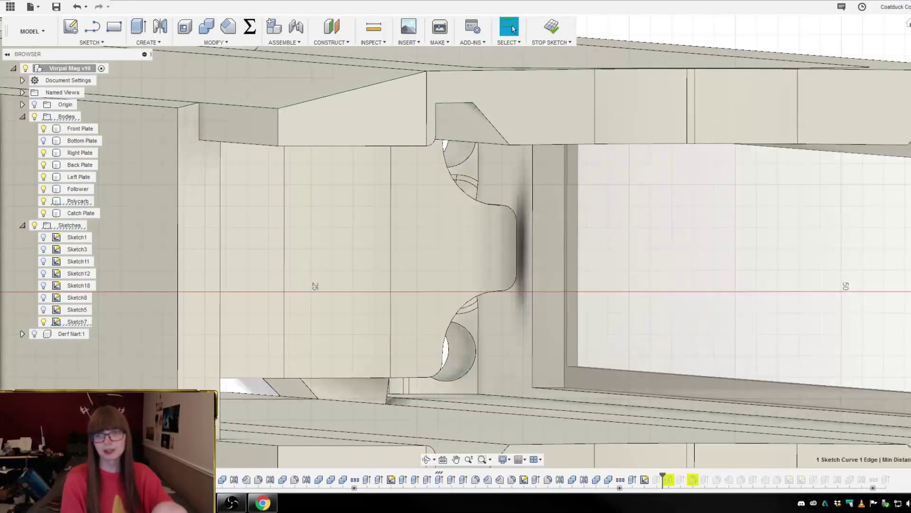
click(910, 52)
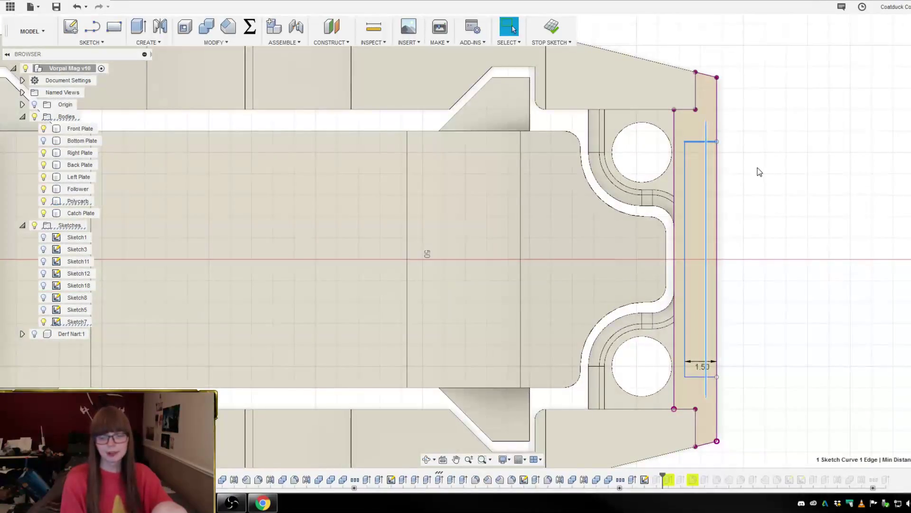
- Try to dimension the recess rectangle's upper short edge at 2 mm, and undo back out of Sketch7
click(702, 142)
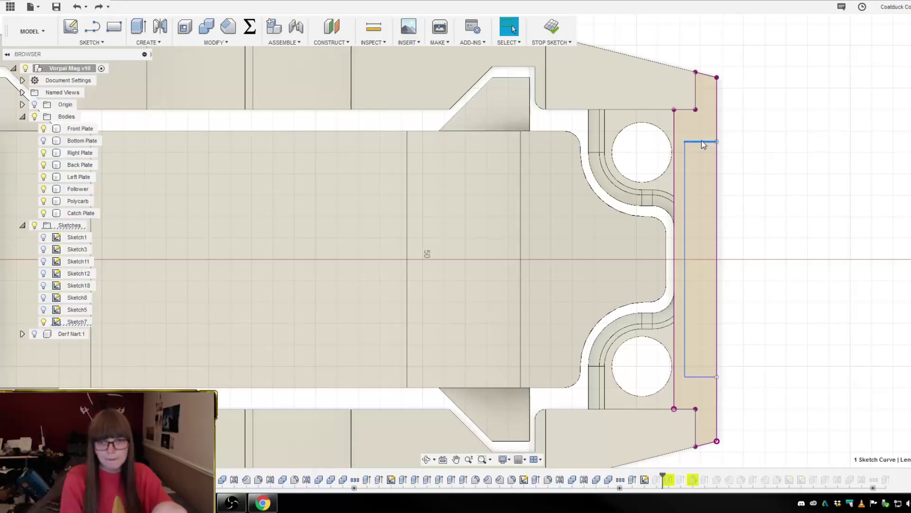
right_click(702, 142)
click(701, 204)
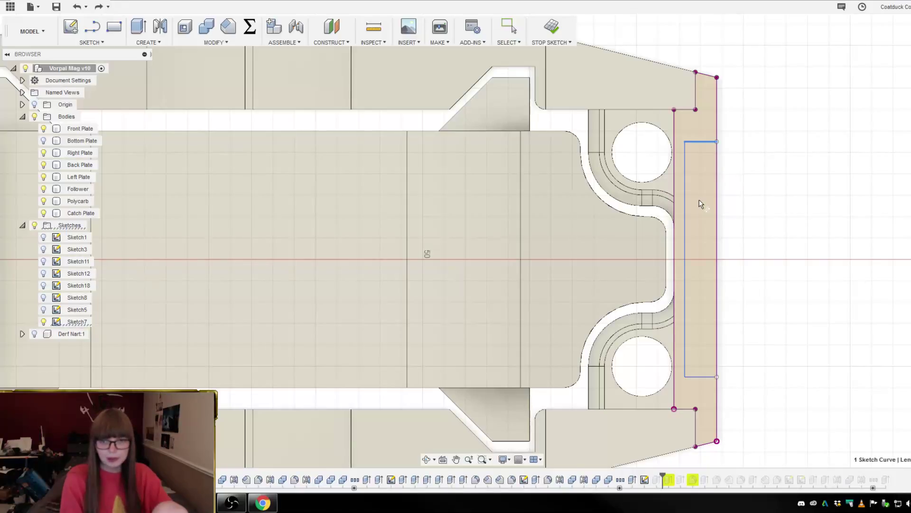
click(699, 163)
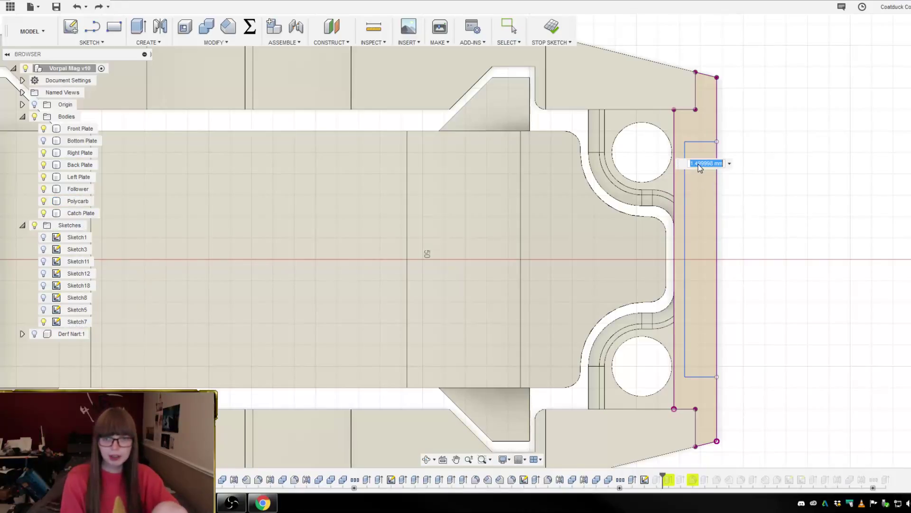
text(2)
key(Return)
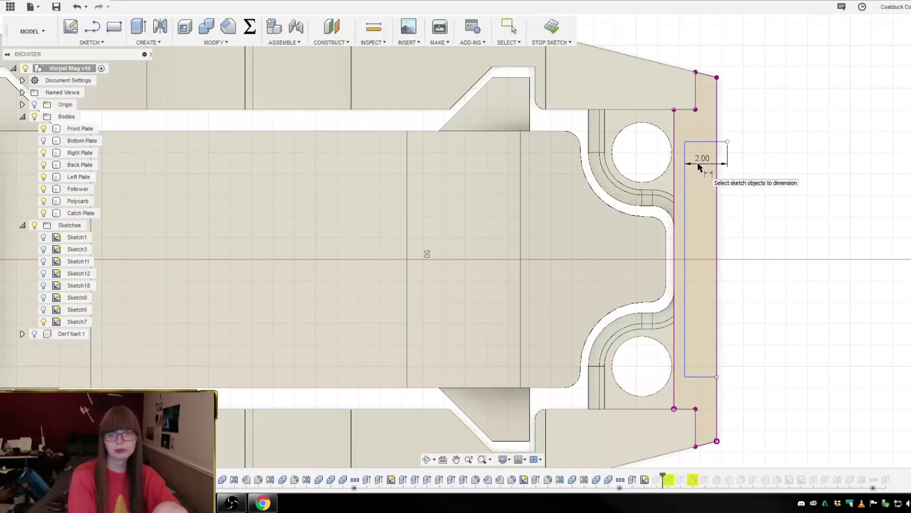
key(Escape)
key(ctrl+z)
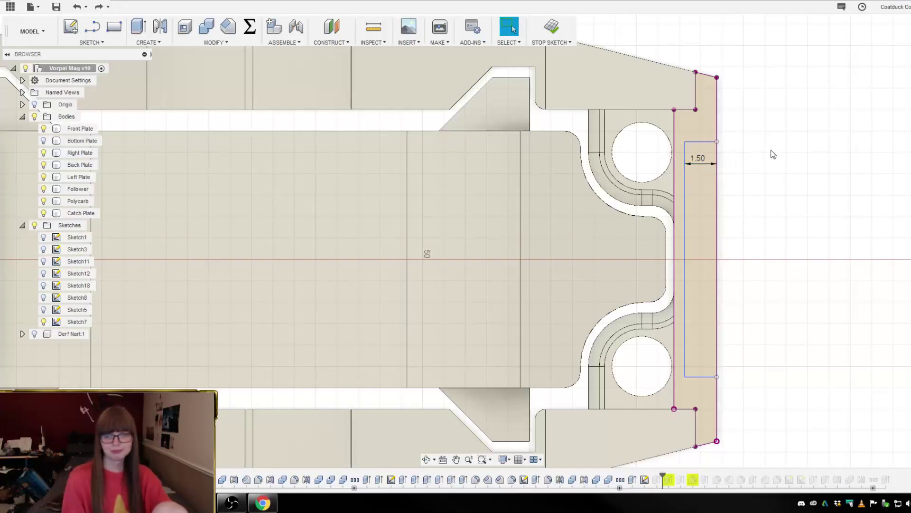
key(ctrl+z)
key(ctrl+z)
- Reopen Sketch7 for editing and delete both halves of the recess rectangle's inner long edge
shift+middle_drag(724, 158, 703, 210)
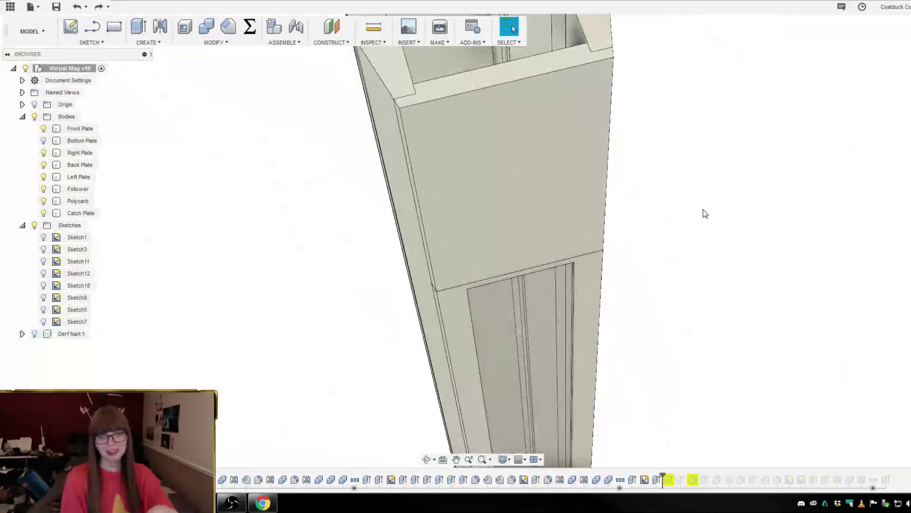
scroll(679, 221, down, 5)
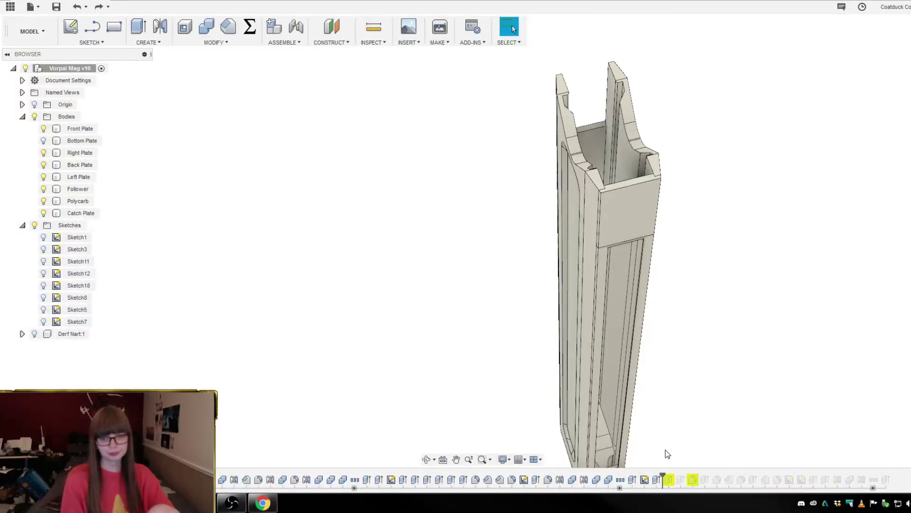
double_click(645, 480)
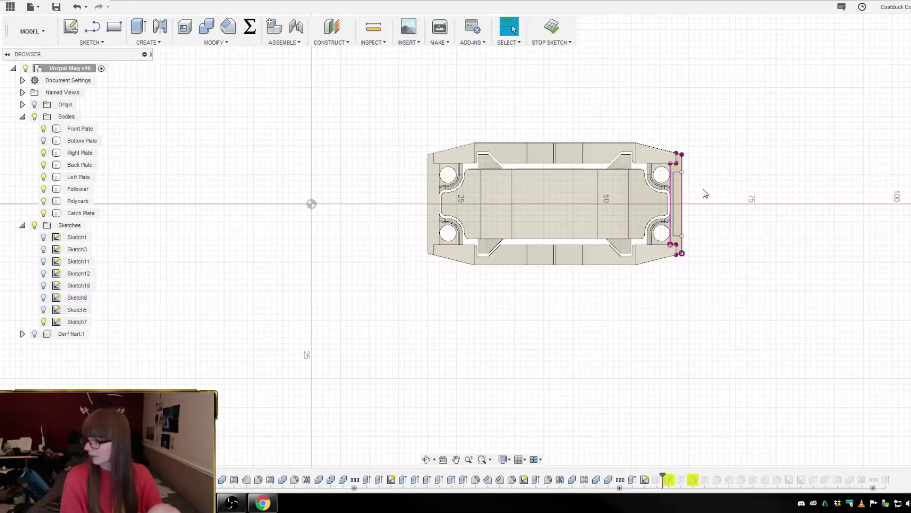
scroll(725, 191, up, 8)
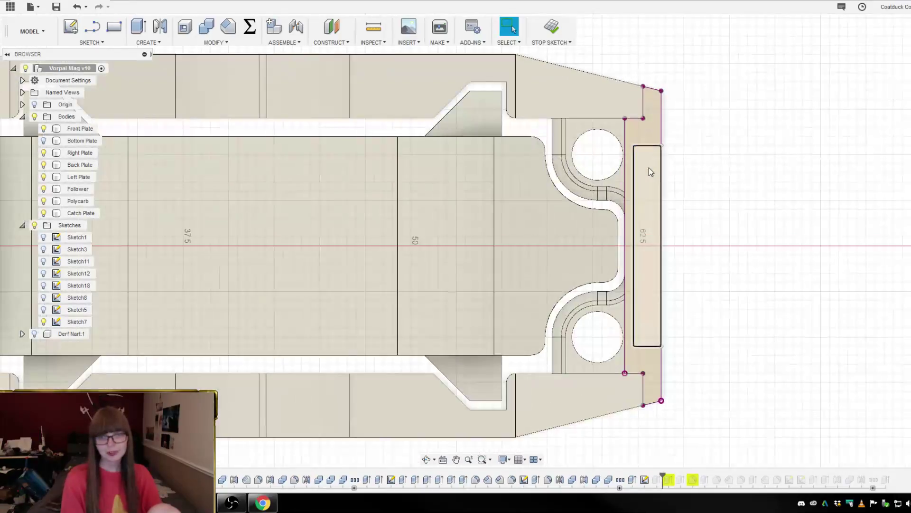
double_click(633, 166)
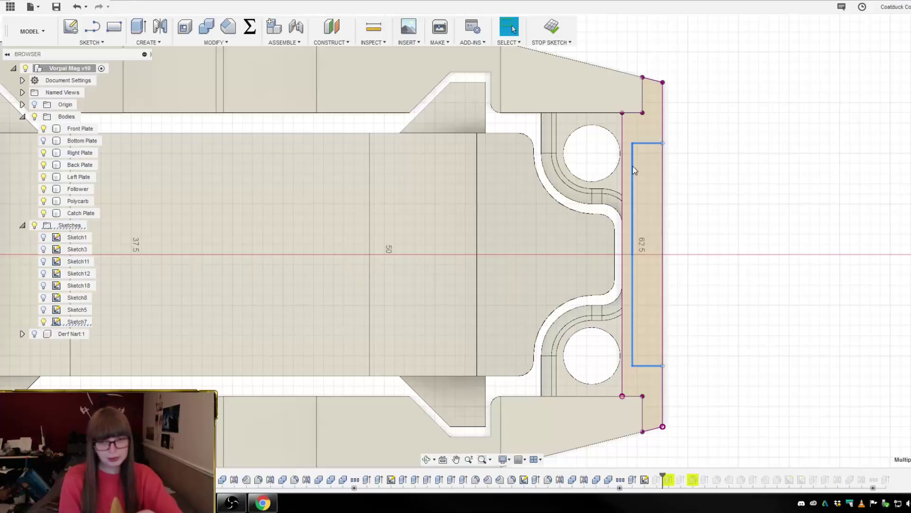
click(633, 166)
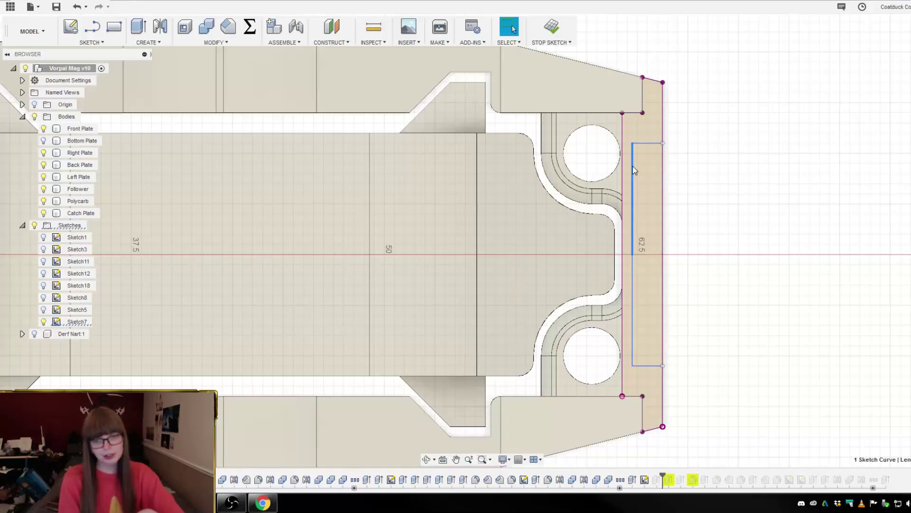
click(641, 254)
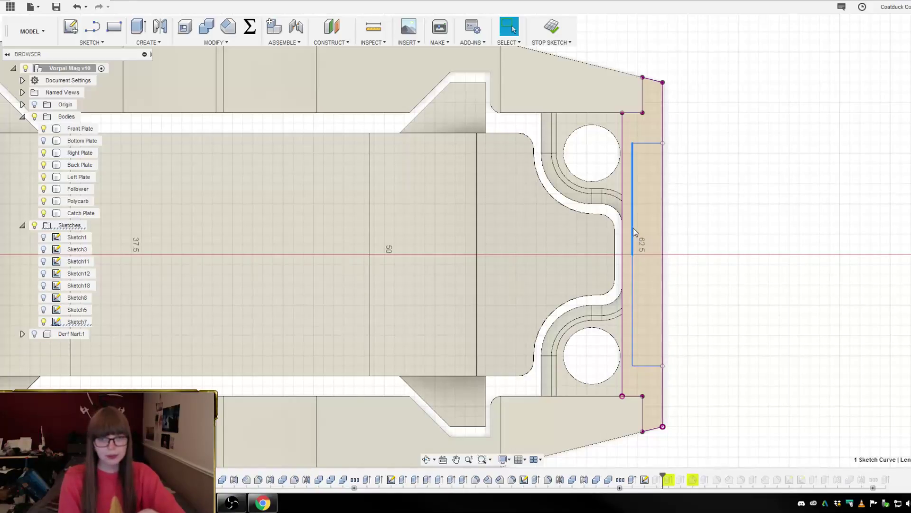
shift+click(631, 271)
key(Delete)
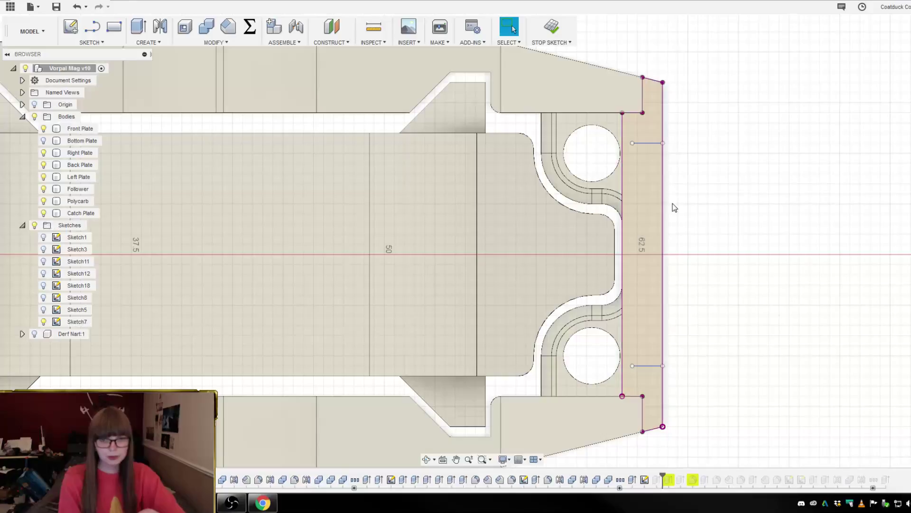
key(e)
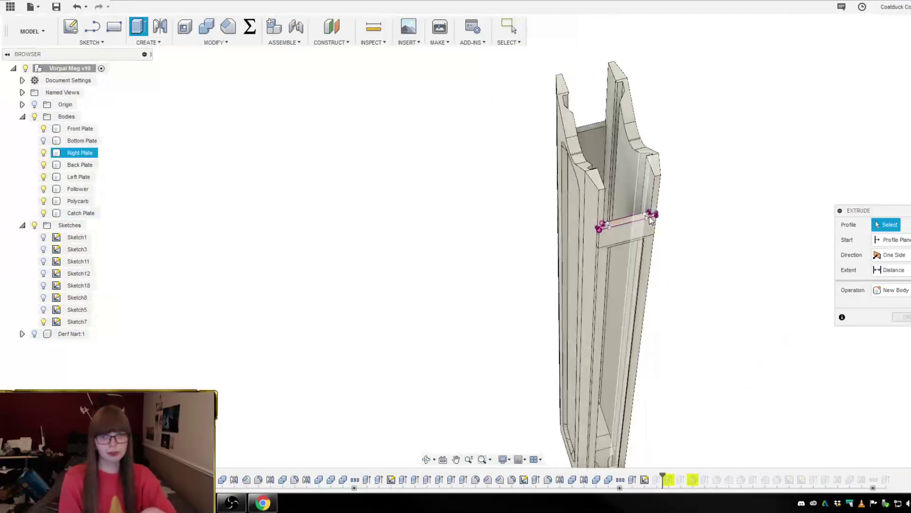
scroll(650, 210, up, 5)
key(Escape)
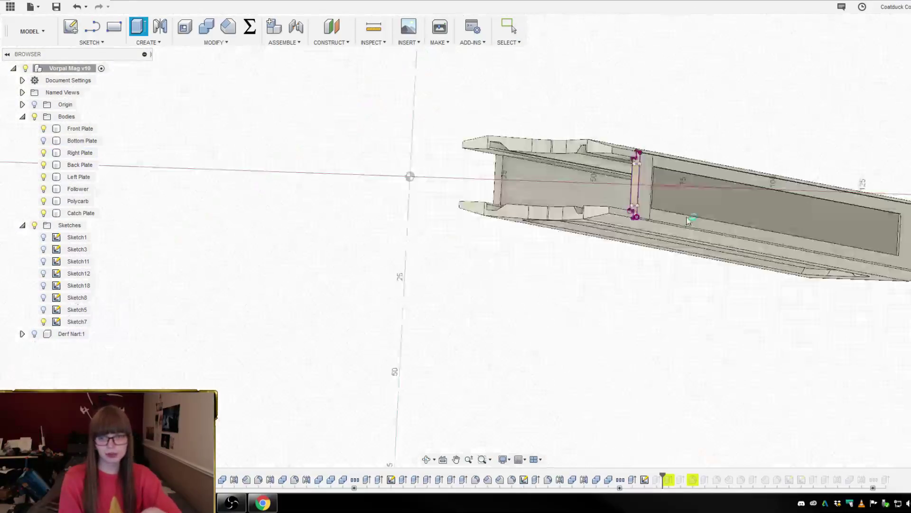
key(ctrl+z)
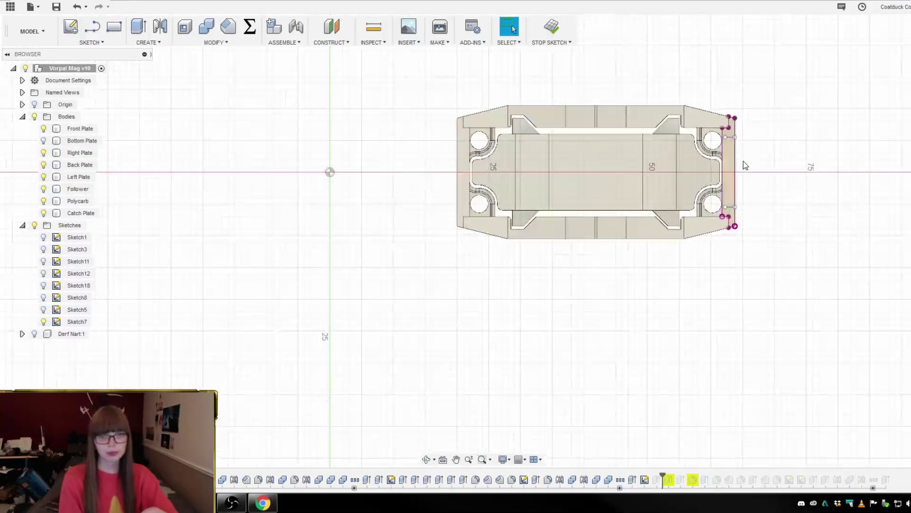
- Try to extend the recess's upper short edge toward the inner edge of the catch plate profile
scroll(743, 161, up, 5)
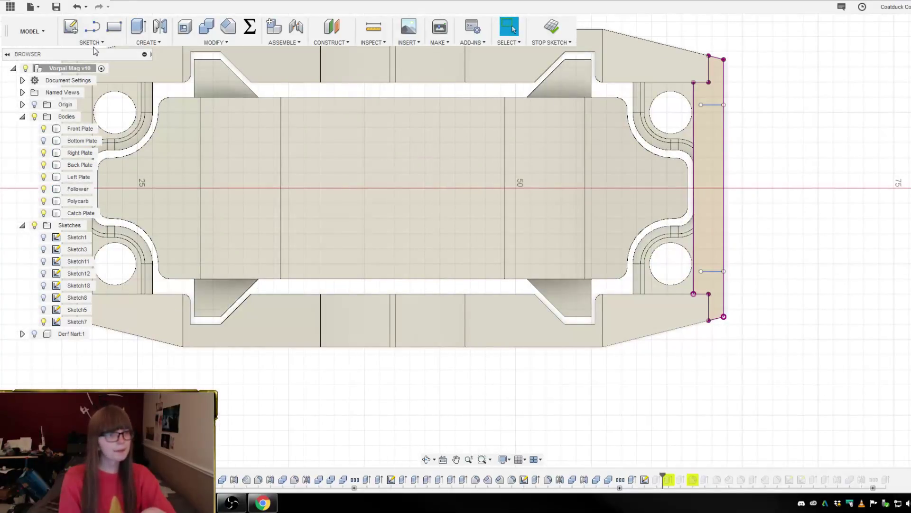
click(90, 213)
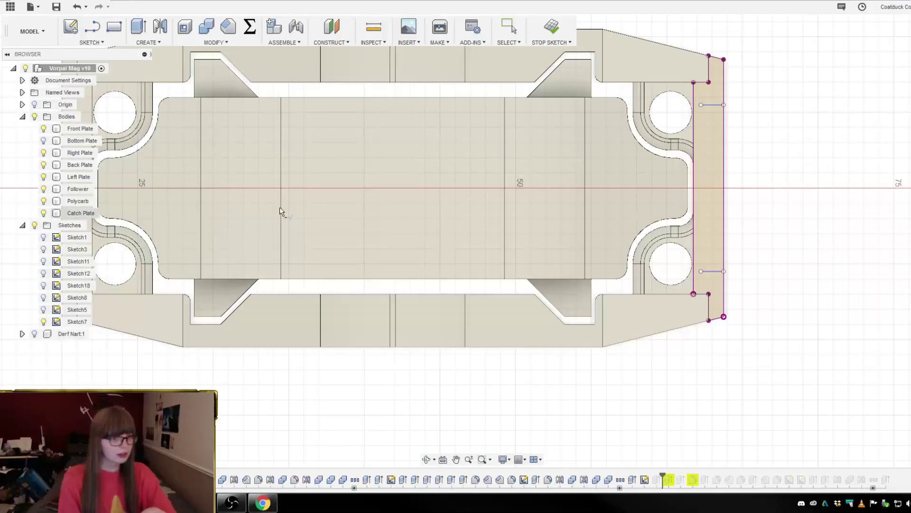
click(715, 105)
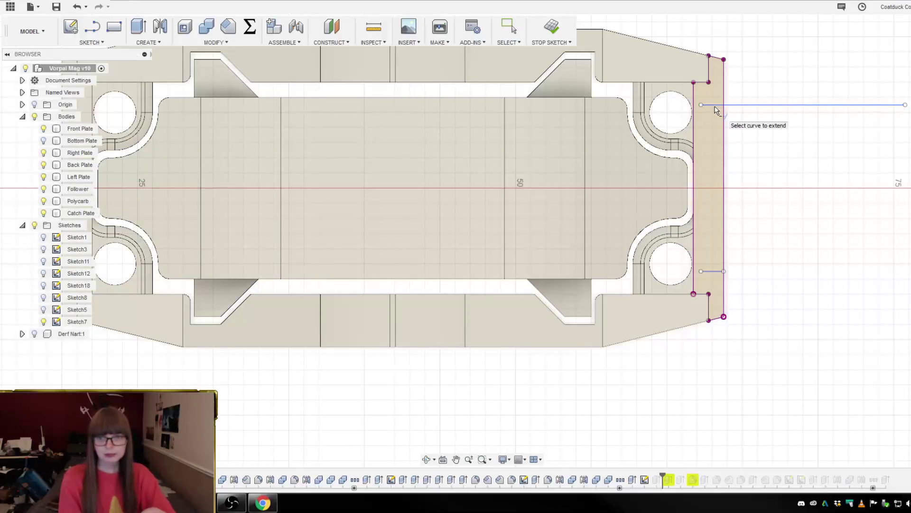
key(Escape)
key(ctrl+z)
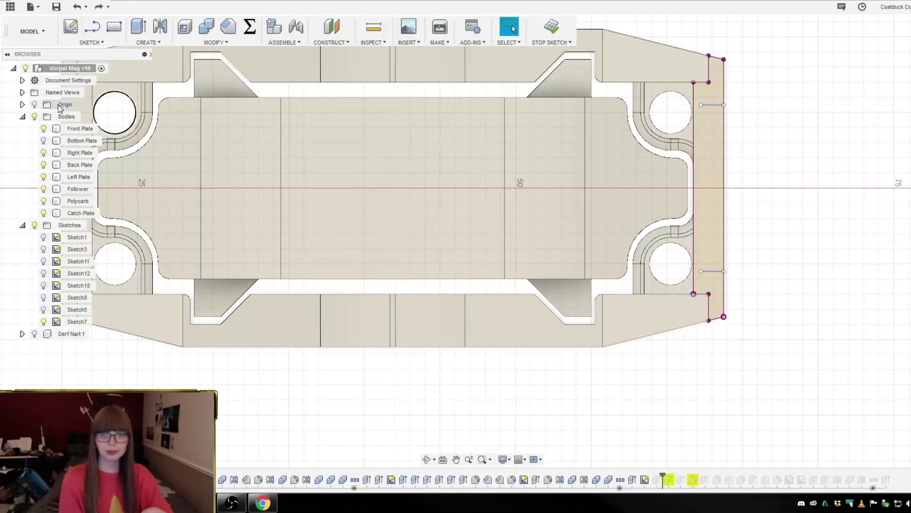
- Extend both short recess edges to the inner edge of the catch plate profile and finish Sketch7
click(66, 42)
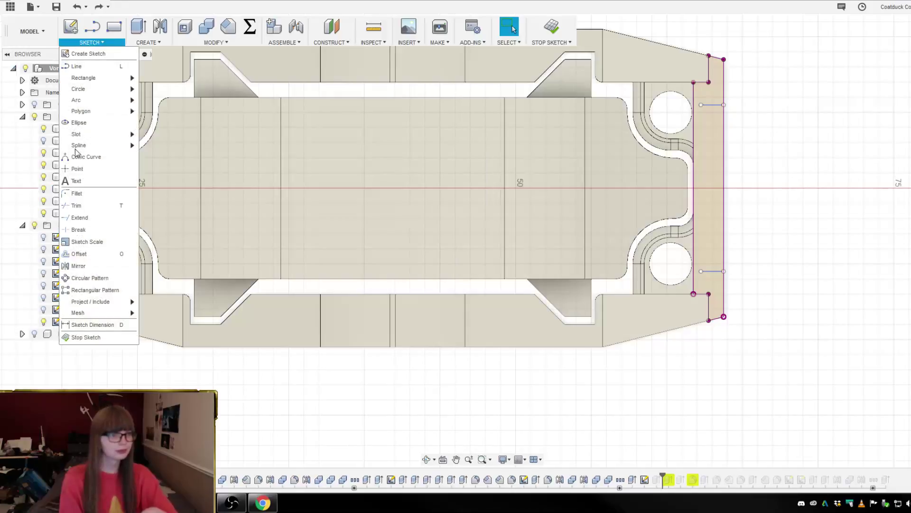
click(78, 214)
click(710, 104)
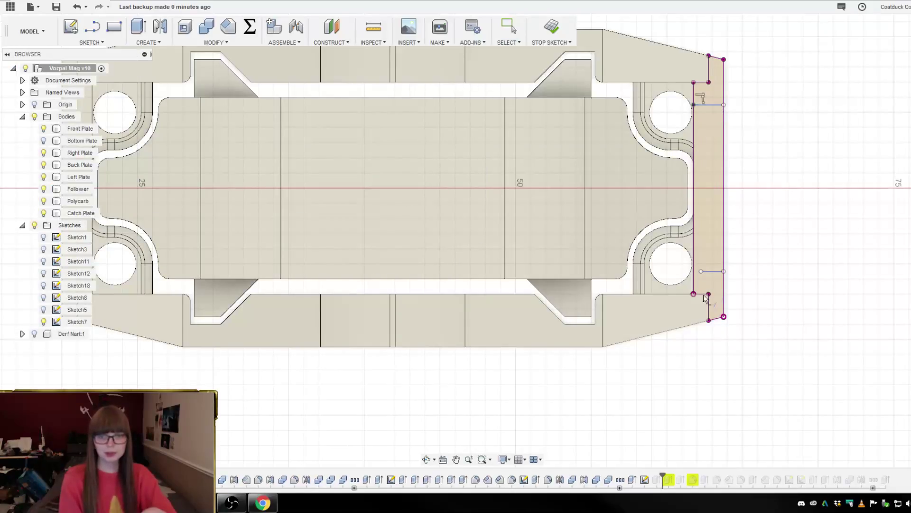
click(708, 273)
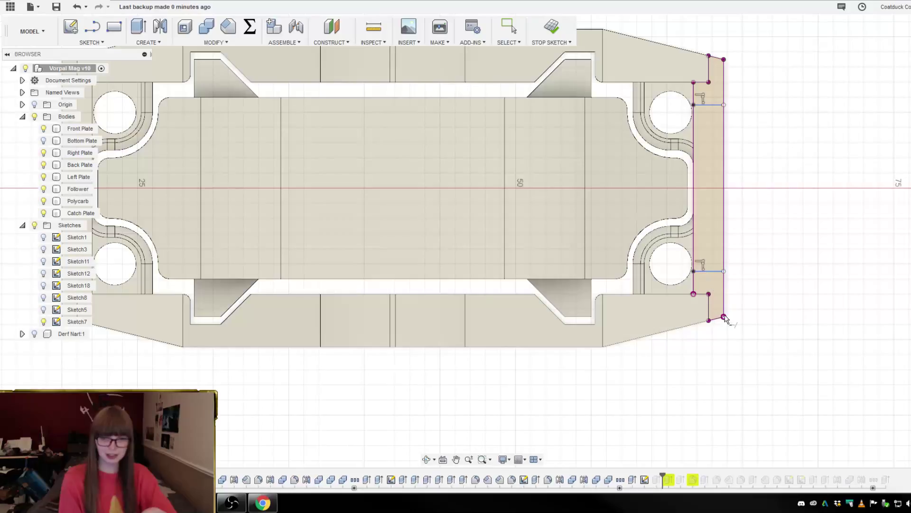
mouse_move(612, 90)
shift+middle_down()
mouse_move(661, 139)
mouse_move(727, 271)
shift+middle_up()
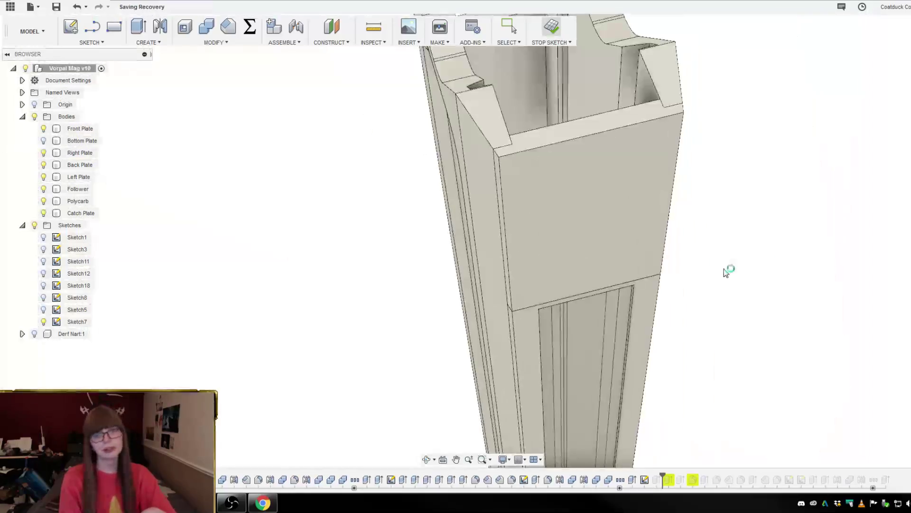
scroll(667, 235, down, 5)
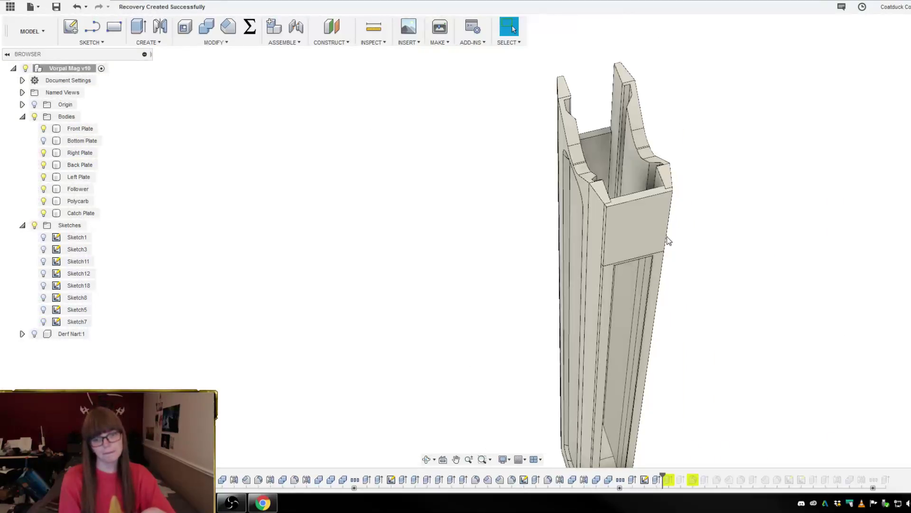
- Compare the catch plate by rolling the history marker back before the extrusion following Sketch7 and returning it just after
drag(660, 473, 651, 473)
scroll(691, 260, up, 5)
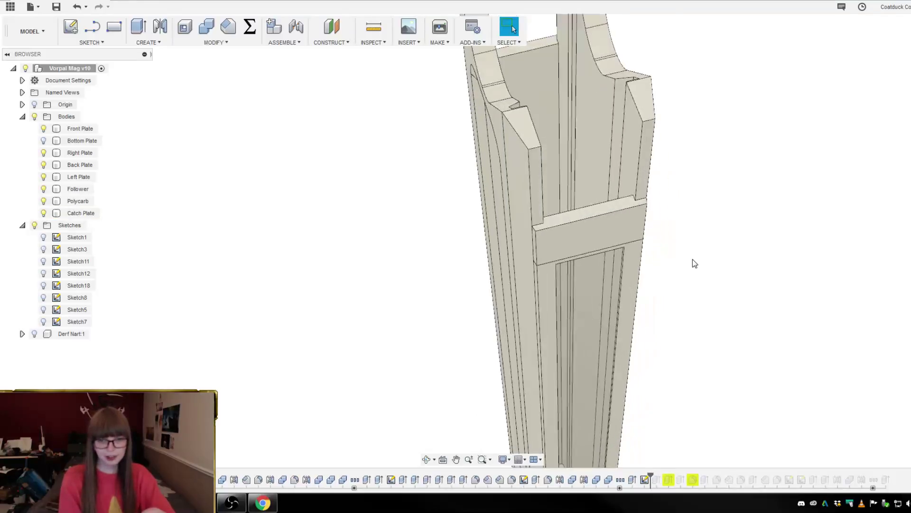
click(656, 479)
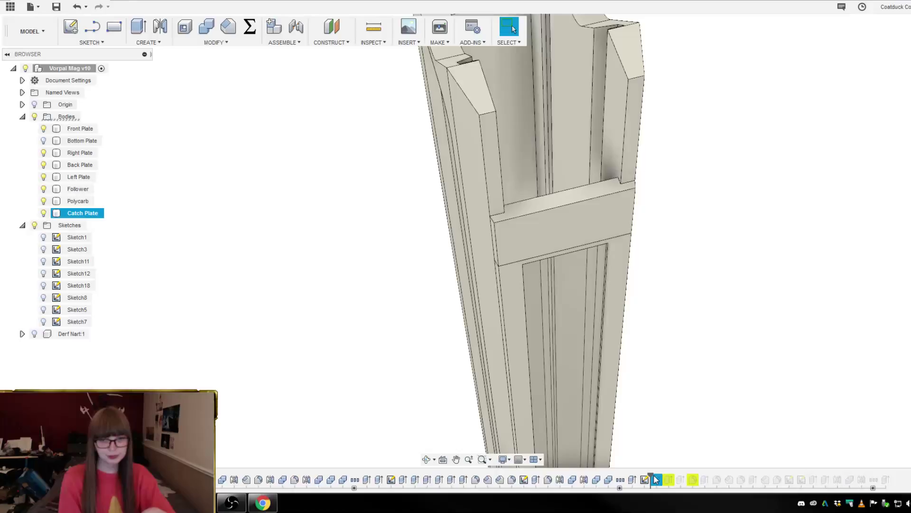
drag(650, 473, 662, 473)
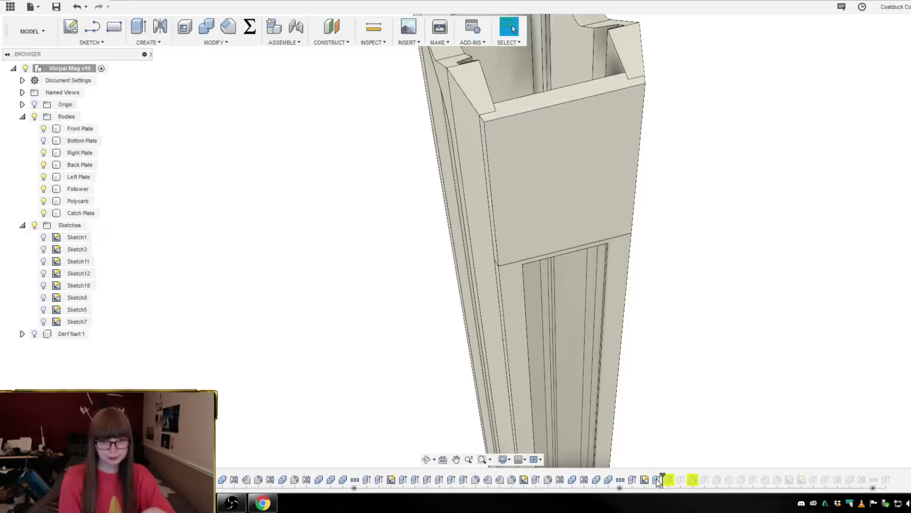
- Remove the middle profile from the catch plate's 19 mm Join extrusion, hiding the Right Plate and Left Plate
double_click(657, 481)
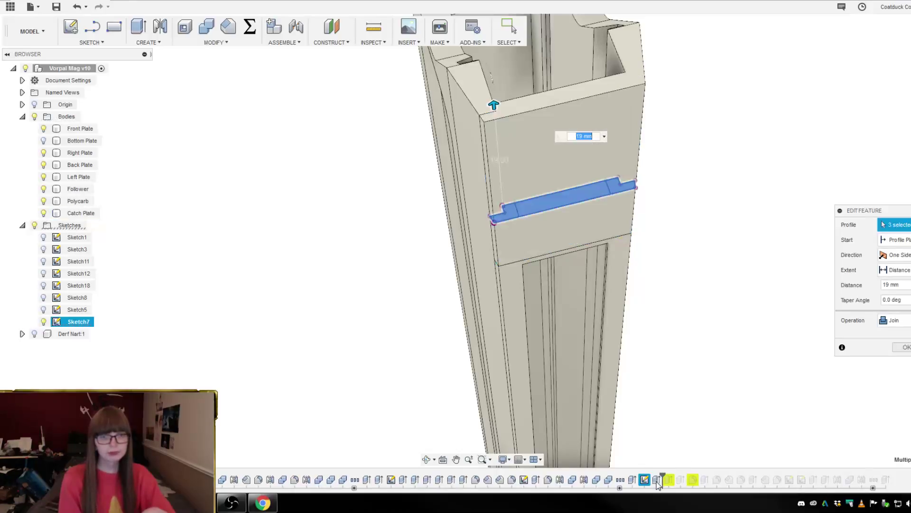
mouse_move(681, 370)
shift+middle_down()
mouse_move(688, 360)
mouse_move(689, 376)
shift+middle_up()
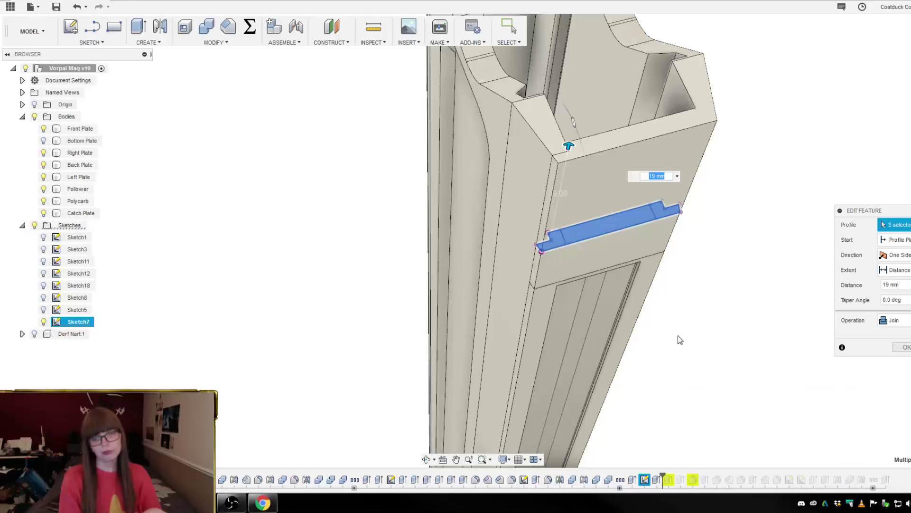
click(640, 219)
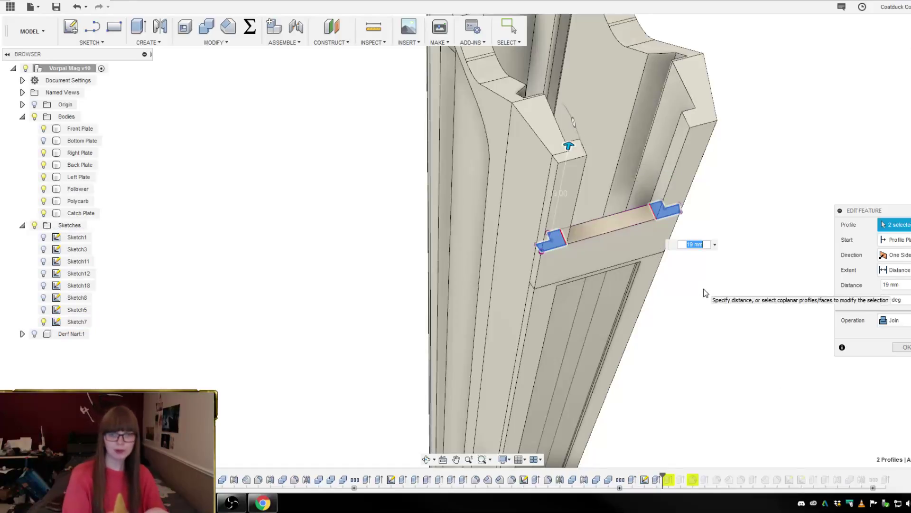
shift+middle_drag(738, 295, 690, 106)
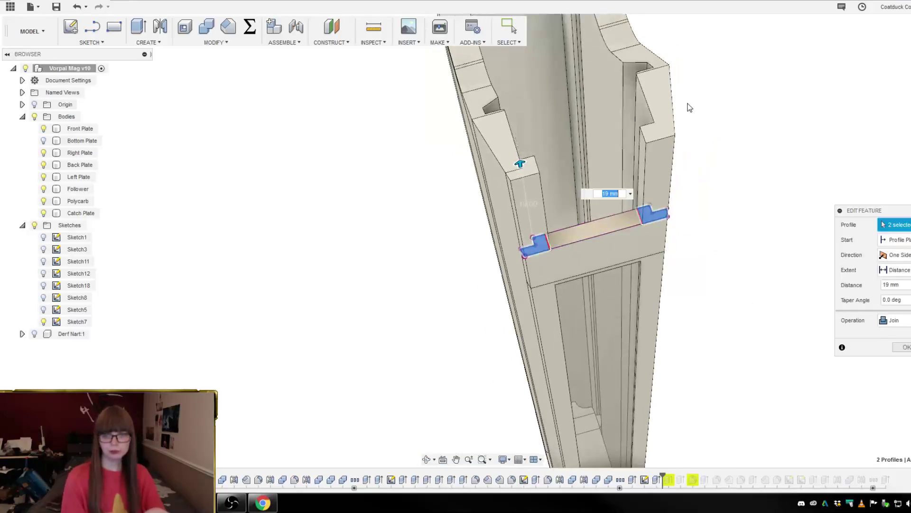
click(44, 153)
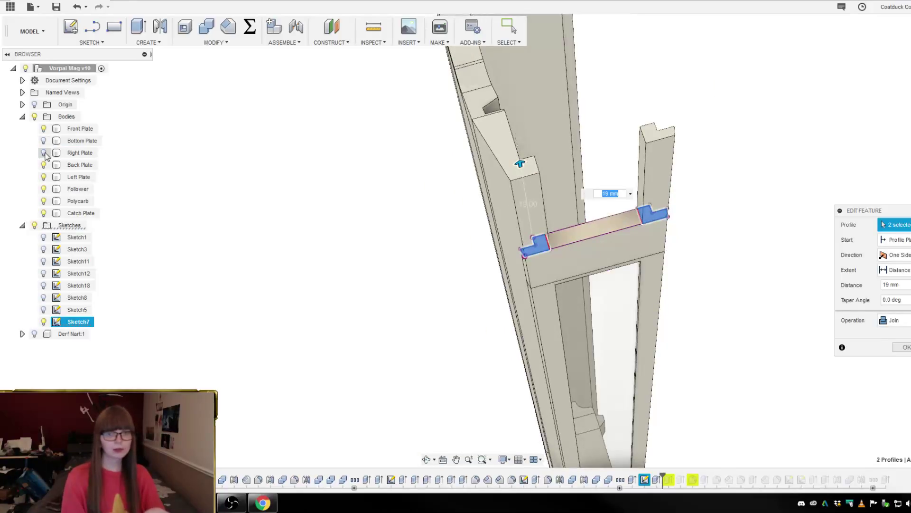
click(44, 177)
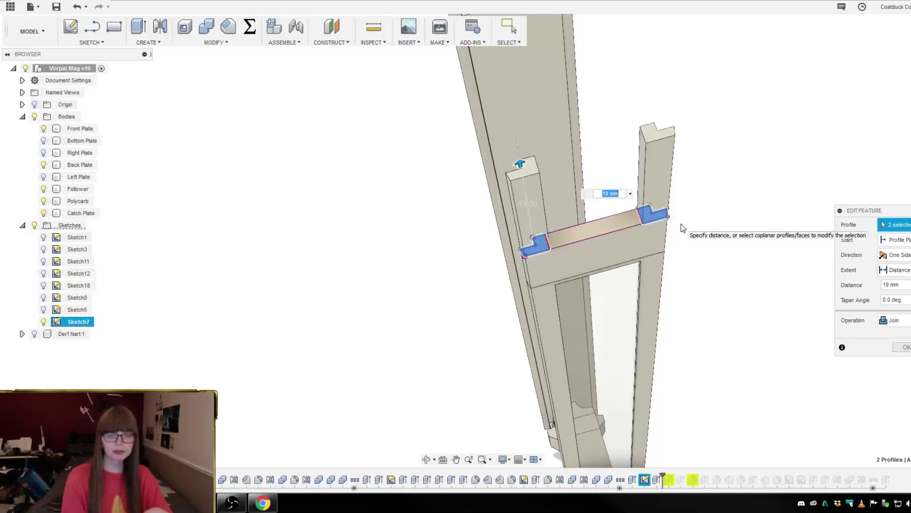
key(Return)
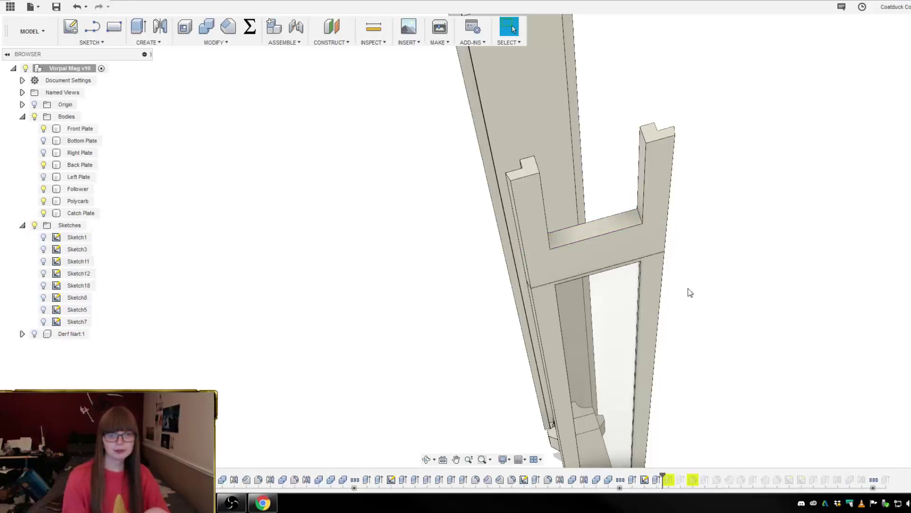
- Advance the history marker past the next extrusion and inspect the slot in the catch plate
drag(664, 477, 670, 478)
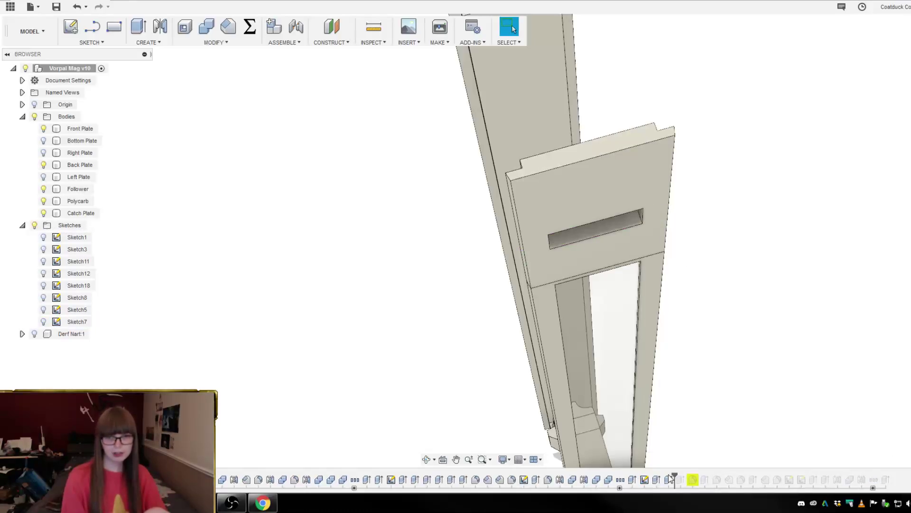
shift+middle_drag(700, 385, 701, 357)
shift+middle_drag(708, 373, 700, 424)
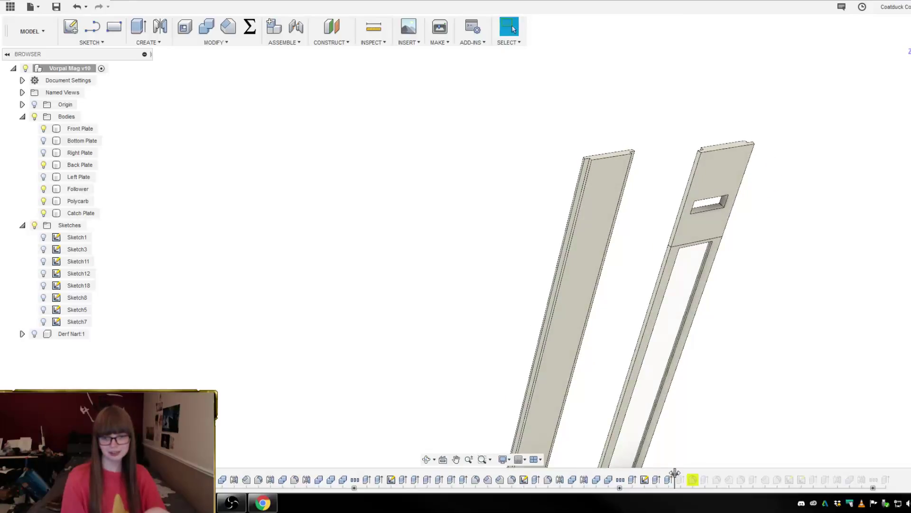
- Advance the history marker to just past the flagged fillet
drag(674, 472, 697, 473)
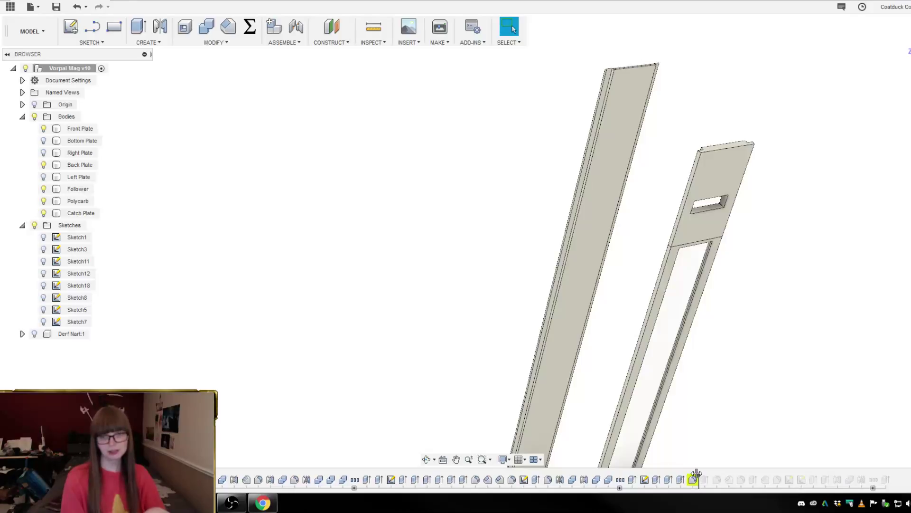
shift+middle_drag(731, 389, 741, 404)
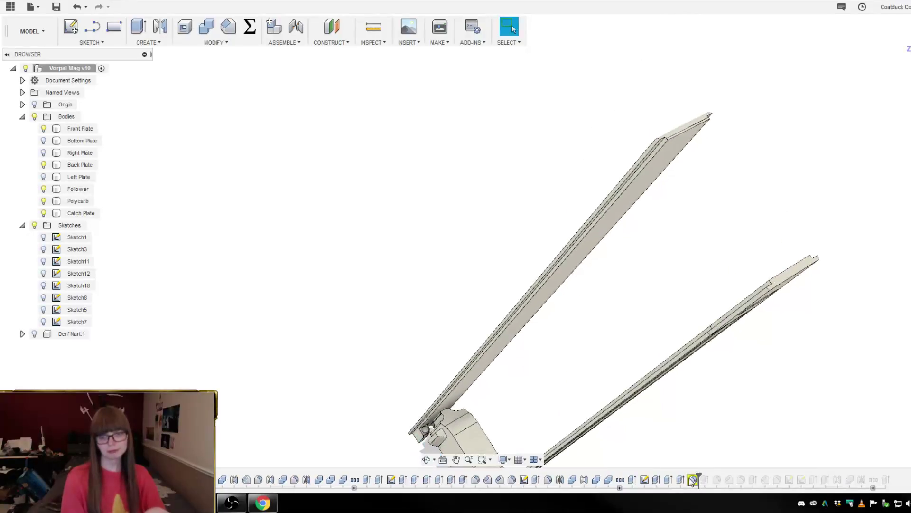
click(692, 480)
double_click(693, 480)
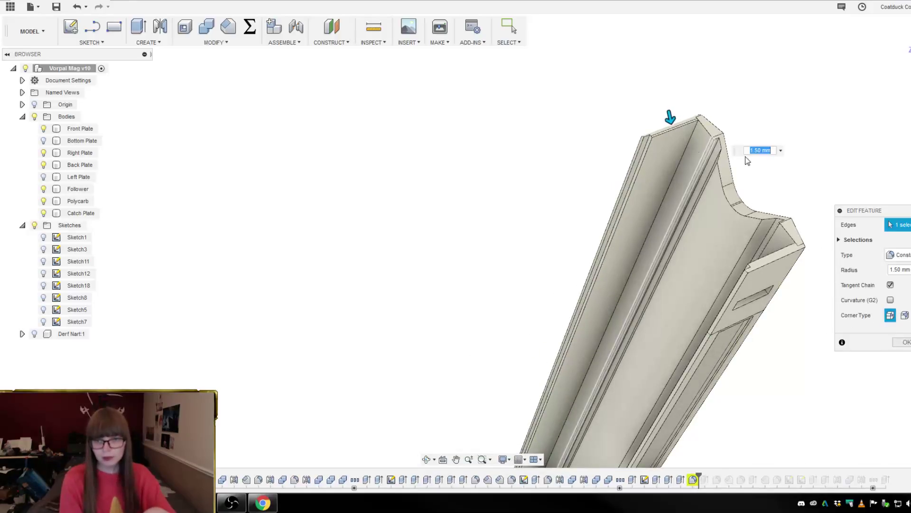
click(770, 261)
click(662, 128)
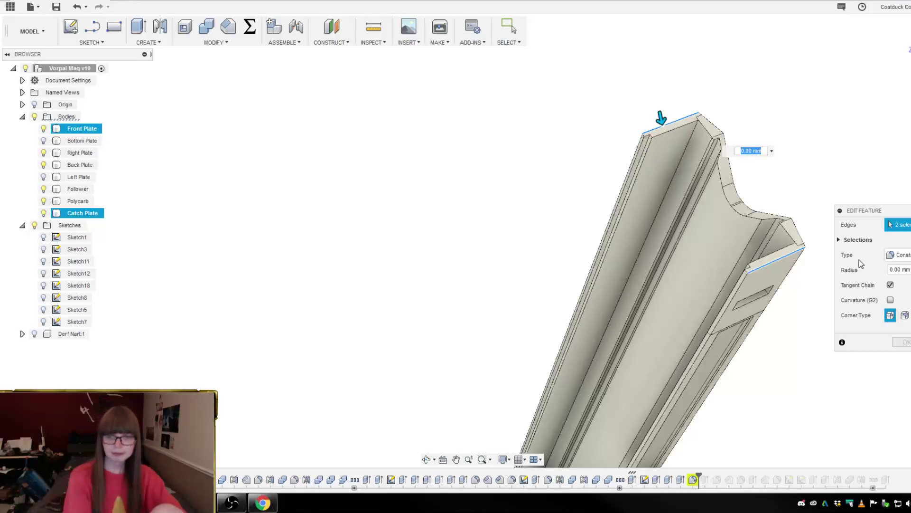
key(Escape)
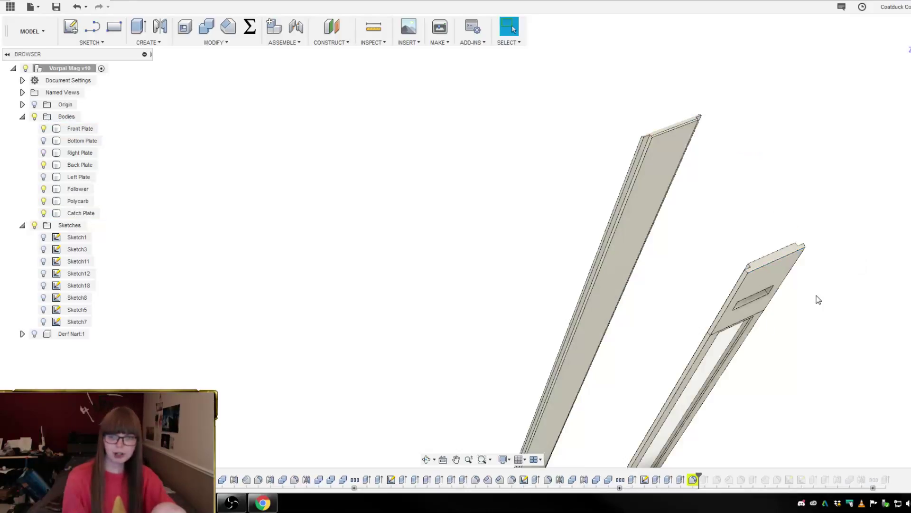
- Repair the flagged fillet by reselecting the Catch Plate's and Front Plate's outer top edges with a 1.5 mm radius
double_click(693, 480)
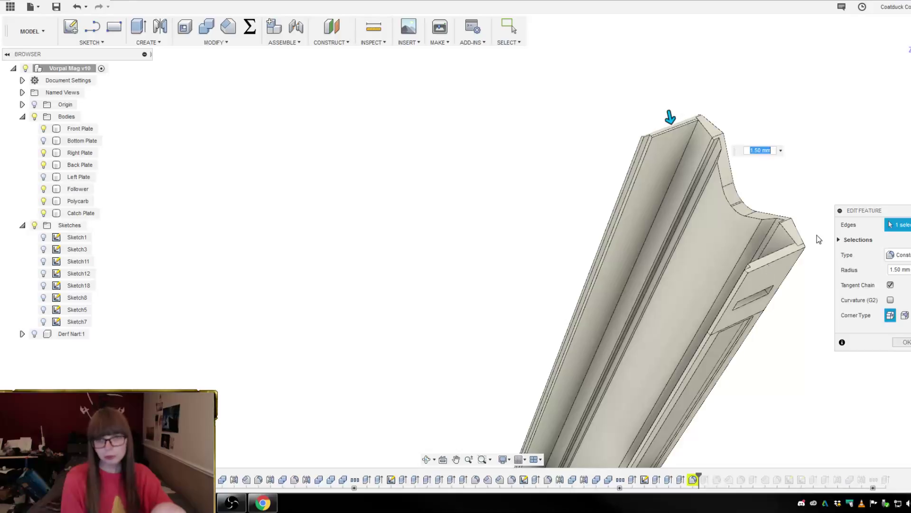
click(781, 266)
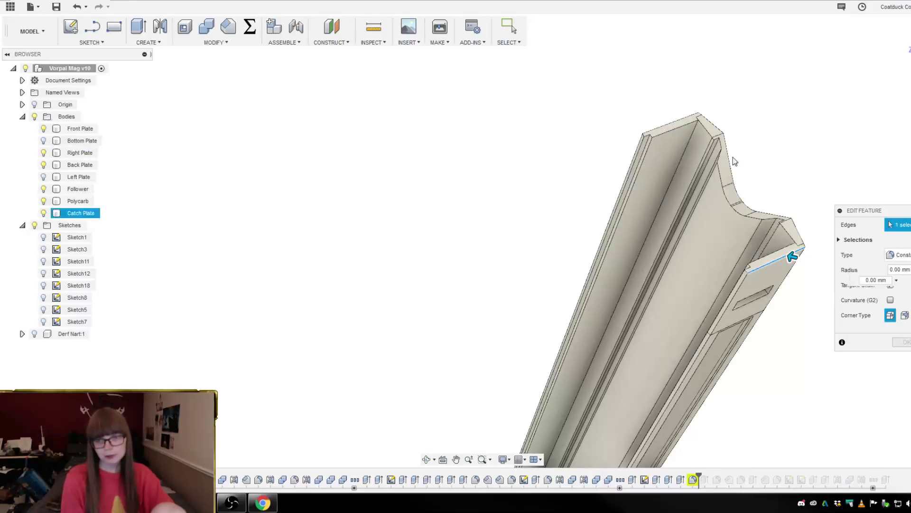
click(666, 127)
text(1.5)
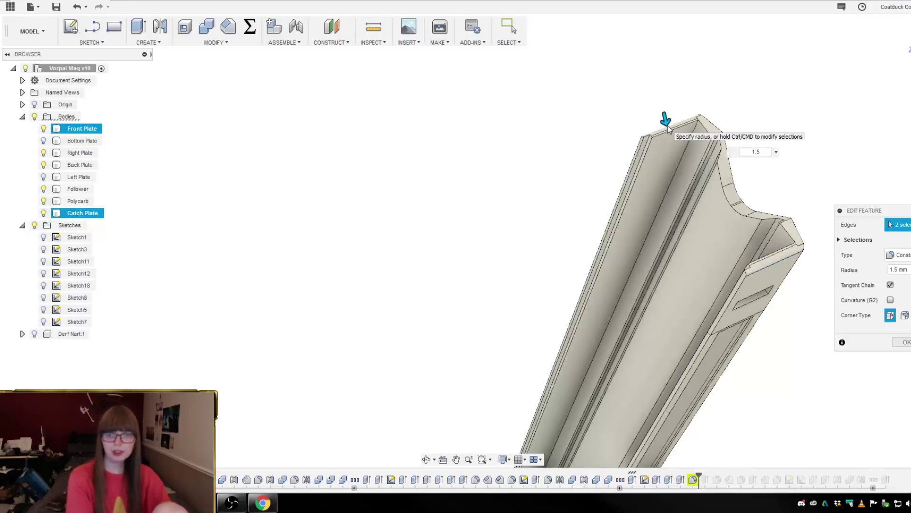
key(Return)
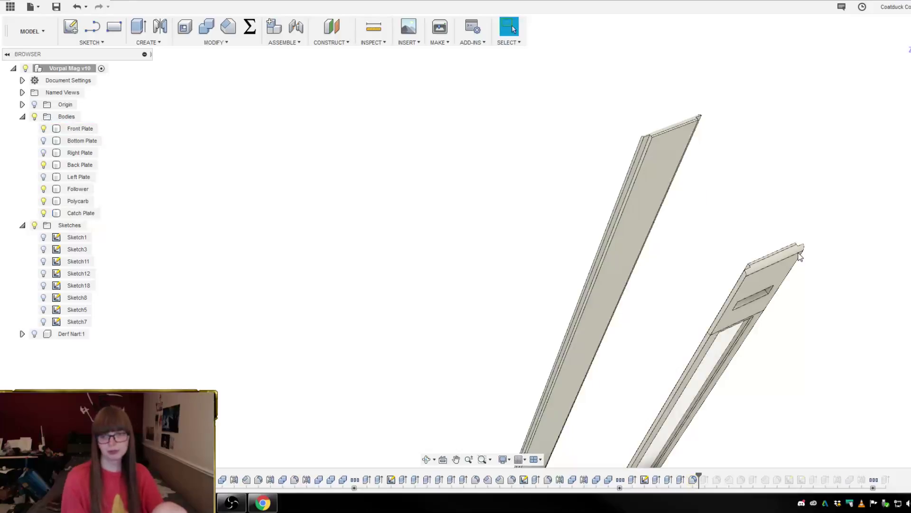
shift+middle_drag(841, 283, 698, 297)
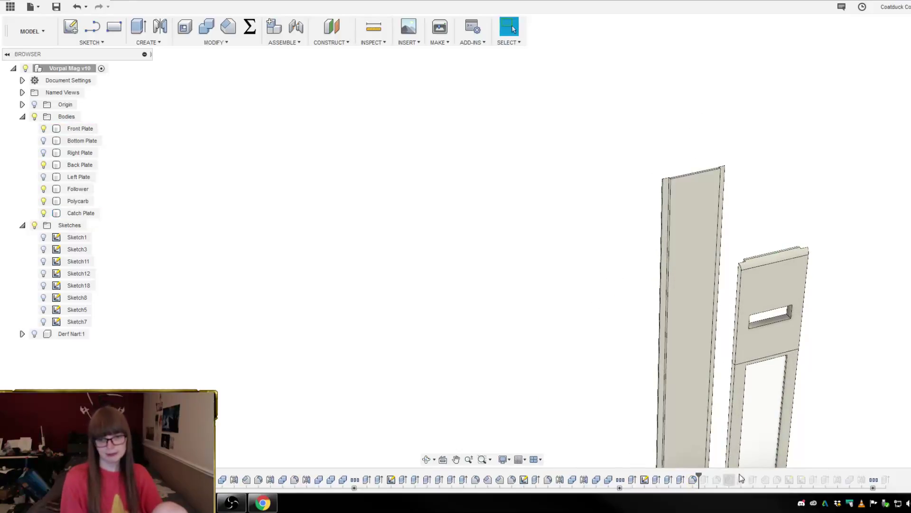
- Advance the history marker past the Right Feed Lip extrusion and show the Left, Right and Bottom Plates
drag(699, 476, 707, 478)
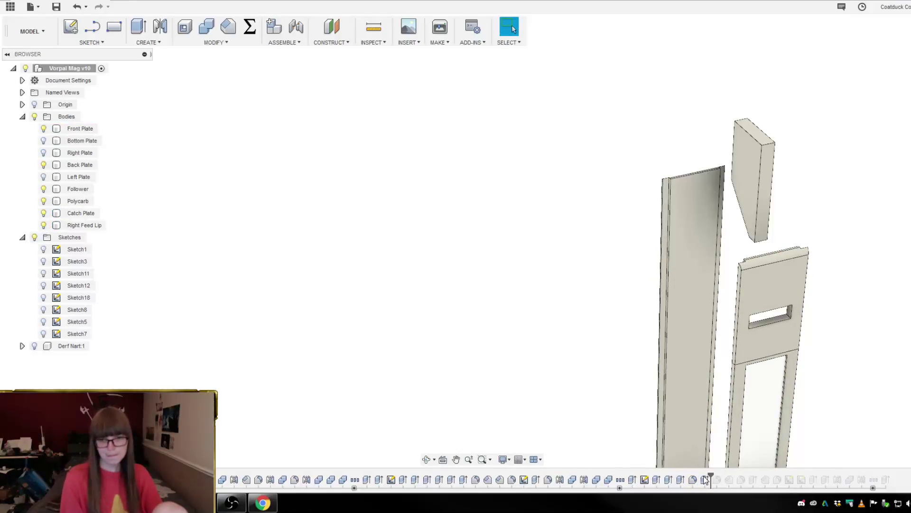
click(43, 177)
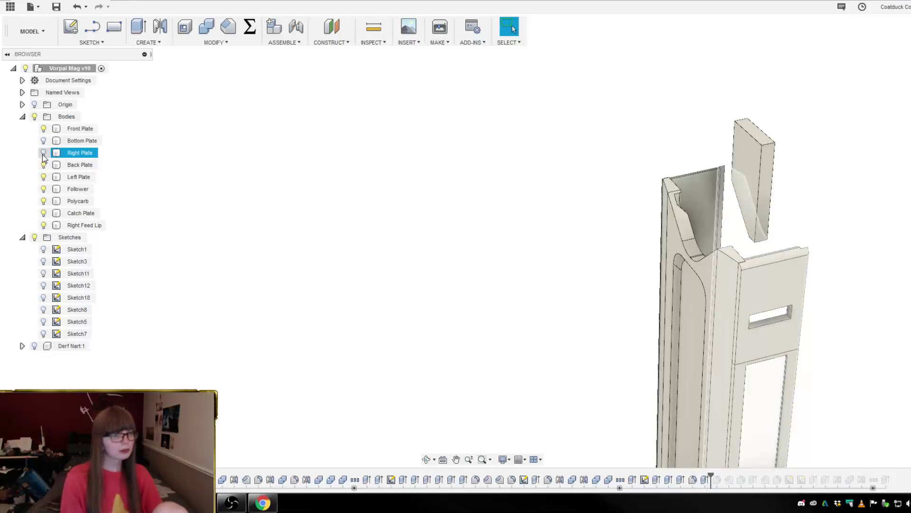
click(43, 153)
shift+middle_drag(550, 255, 568, 257)
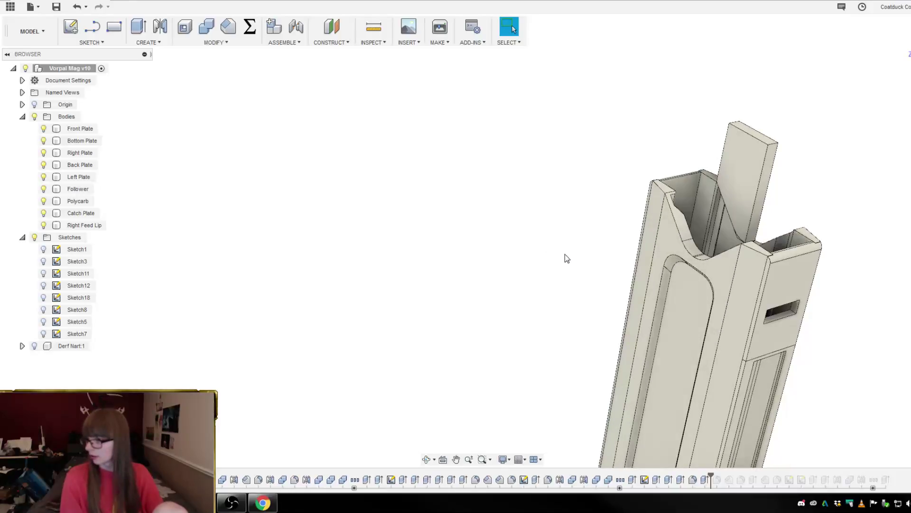
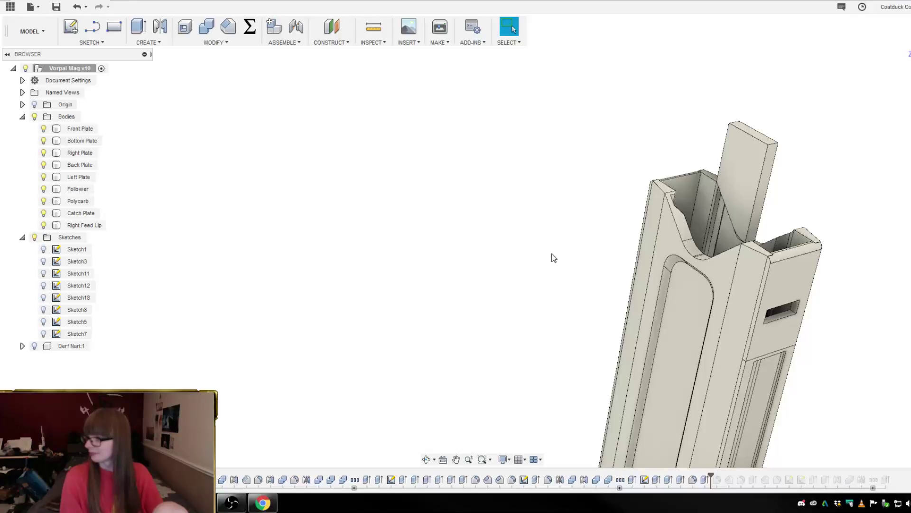
mouse_move(538, 260)
shift+middle_down()
mouse_move(519, 262)
mouse_move(541, 264)
shift+middle_up()
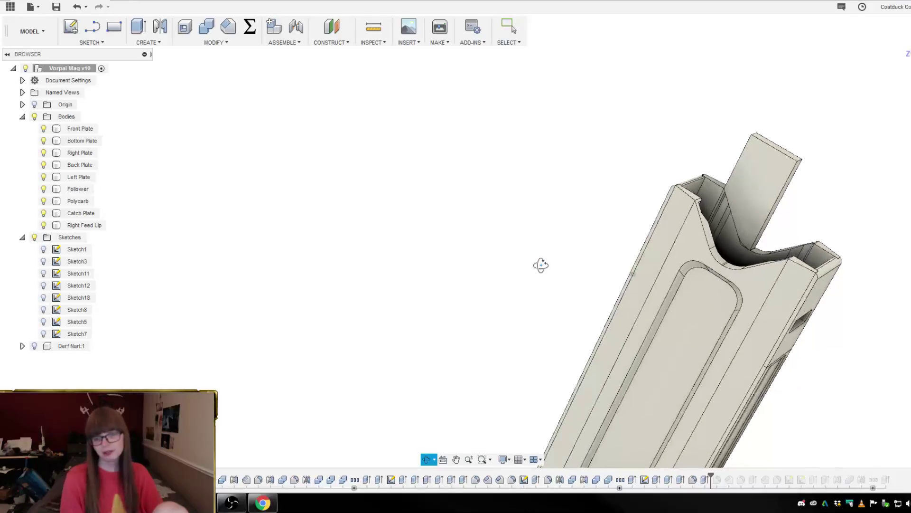
- Step the history marker through the features after the Right Feed Lip extrusion up to Sketch9, checking the magazine's upper end
drag(710, 476, 730, 477)
shift+middle_drag(867, 403, 686, 434)
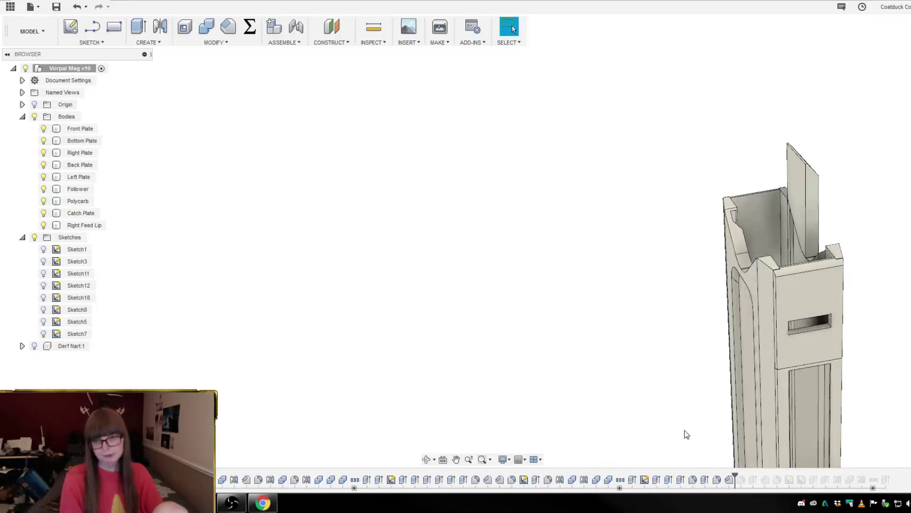
drag(734, 475, 758, 476)
shift+middle_drag(630, 305, 677, 301)
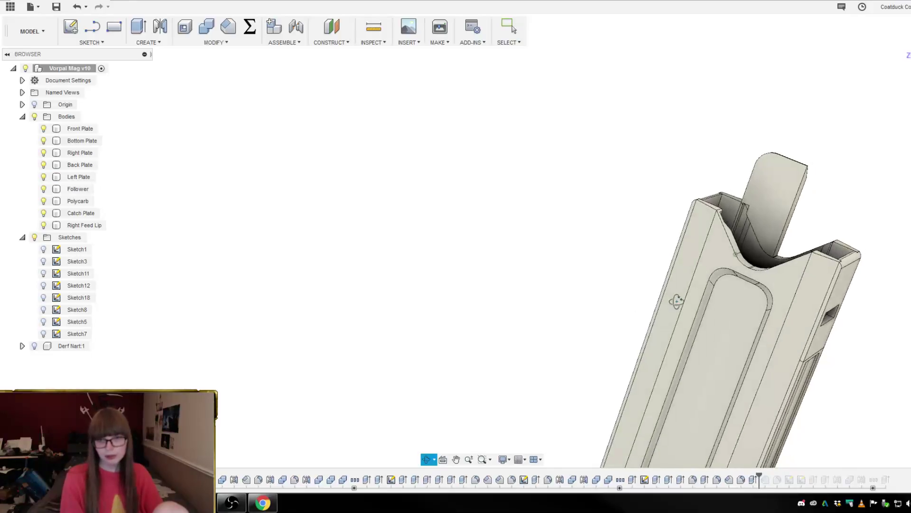
drag(757, 475, 781, 476)
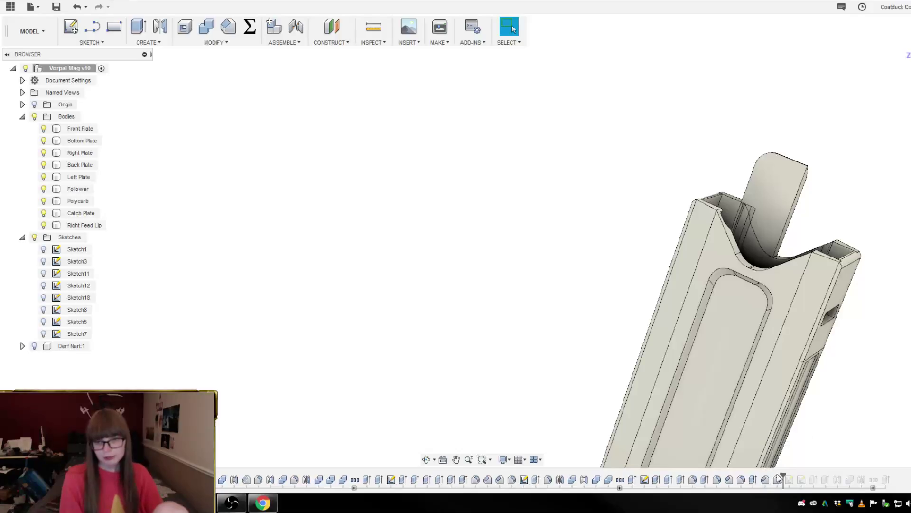
shift+middle_drag(853, 430, 830, 416)
shift+middle_drag(861, 346, 876, 384)
- Step the history marker past Sketch9, Sketch10 and the Left Feed Lip's creation, inspecting the feed lips and catch slot
drag(782, 473, 805, 473)
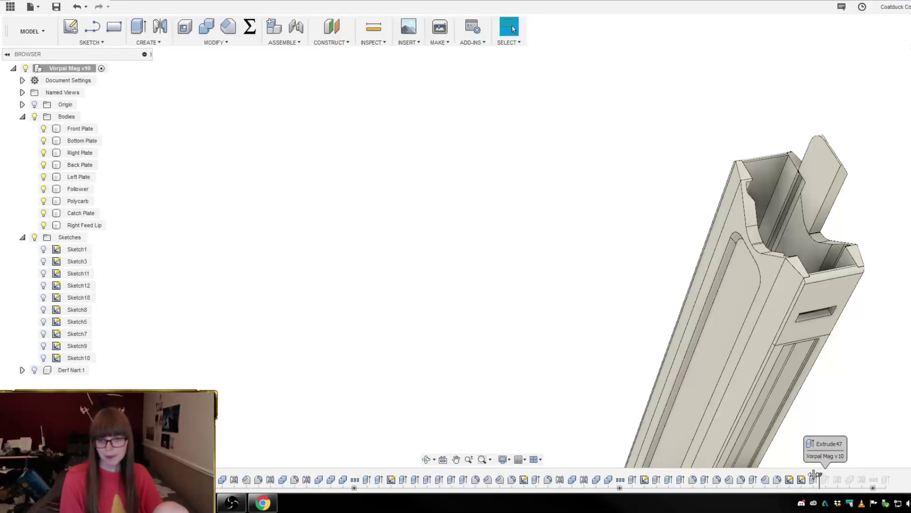
drag(805, 473, 849, 476)
shift+middle_drag(849, 478, 799, 401)
drag(855, 473, 867, 474)
mouse_move(855, 418)
shift+middle_down()
mouse_move(876, 270)
mouse_move(901, 252)
shift+middle_up()
key(Escape)
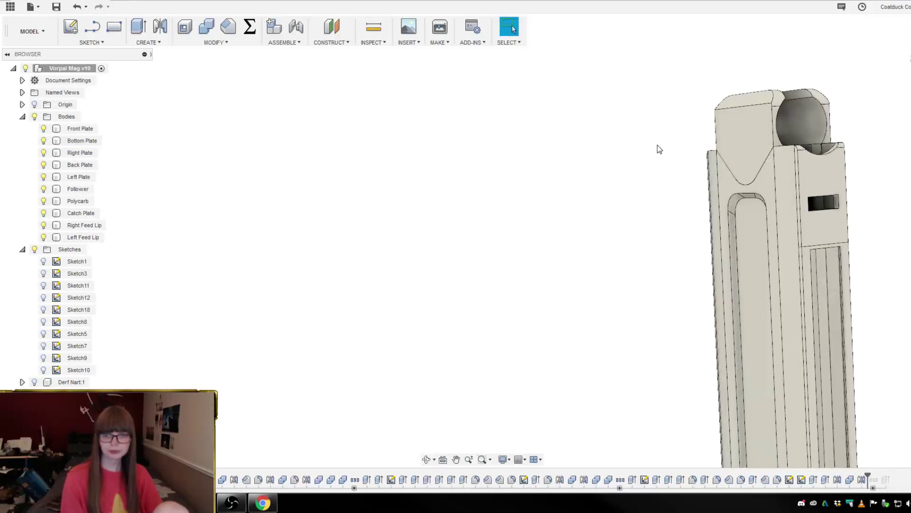
scroll(655, 138, down, 5)
scroll(698, 97, up, 5)
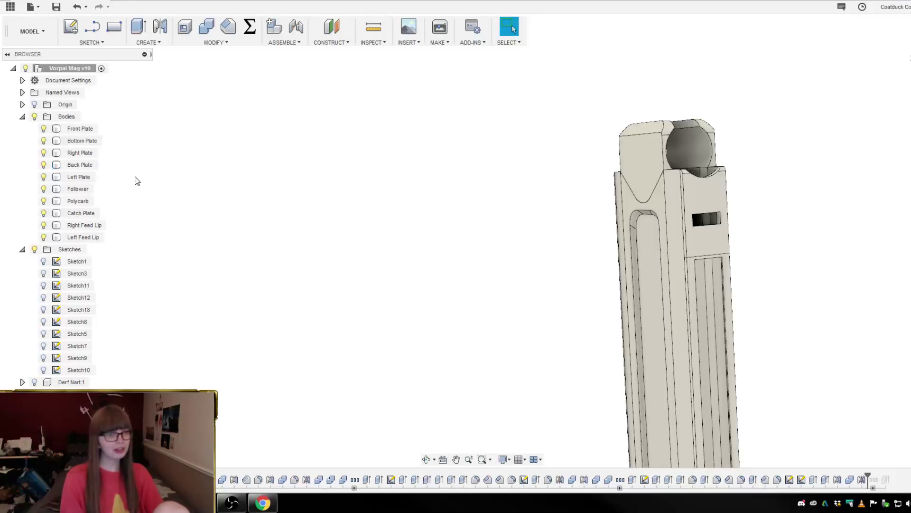
- Roll the history marker back to just after the second extrusion following Sketch7
click(204, 29)
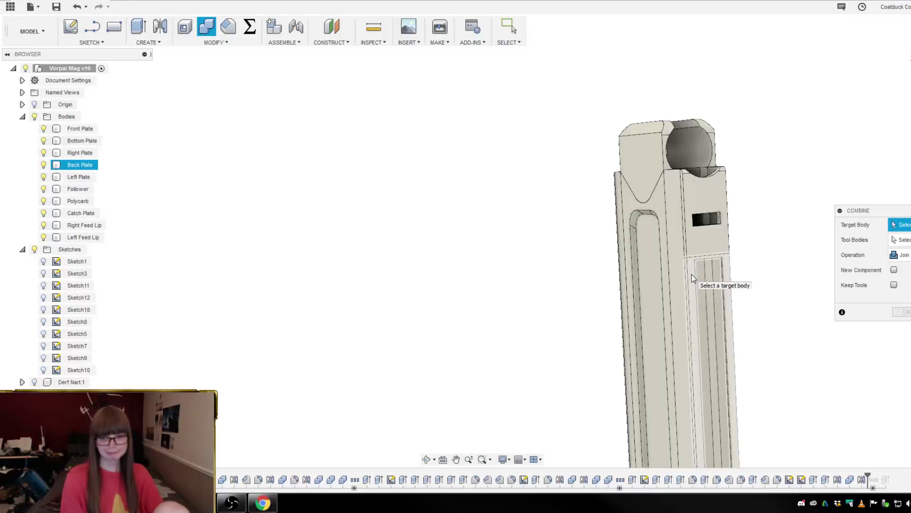
key(Escape)
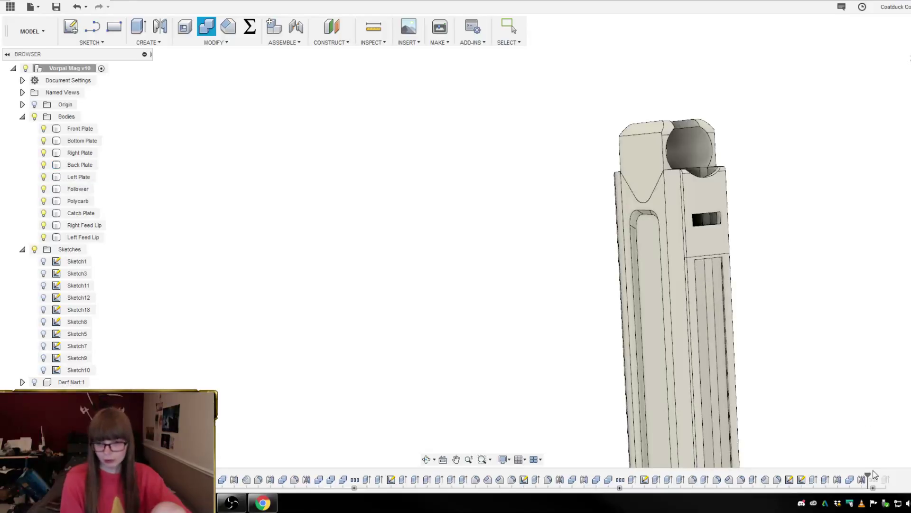
drag(868, 475, 855, 474)
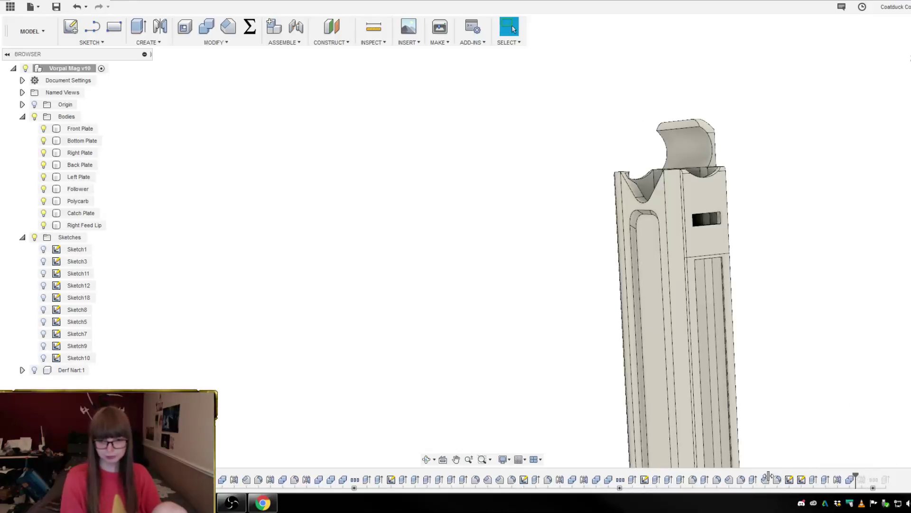
drag(770, 476, 782, 481)
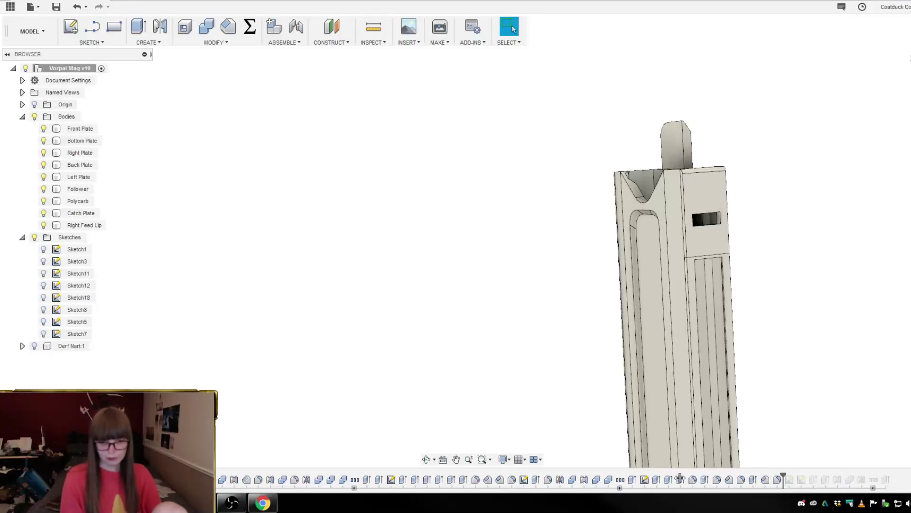
drag(664, 476, 672, 481)
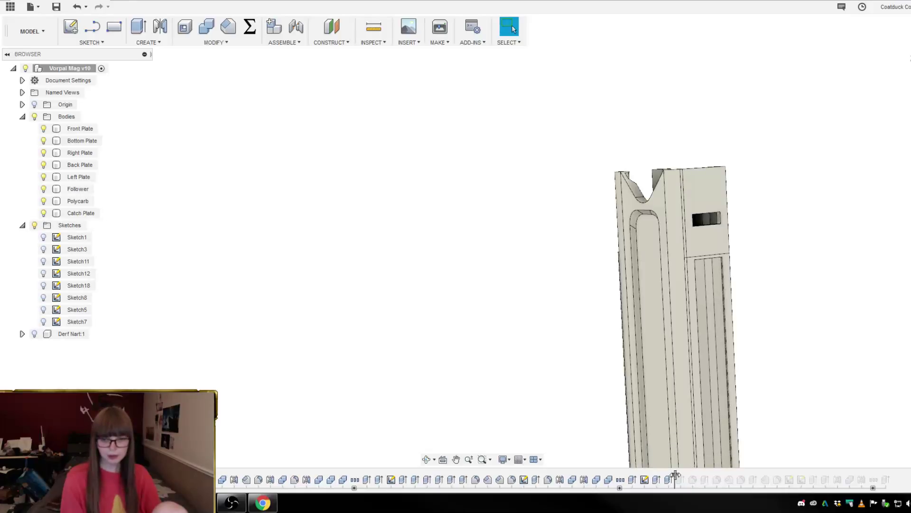
drag(685, 474, 674, 474)
- Combine the Catch Plate into the Back Plate with a Join operation
click(206, 26)
click(727, 323)
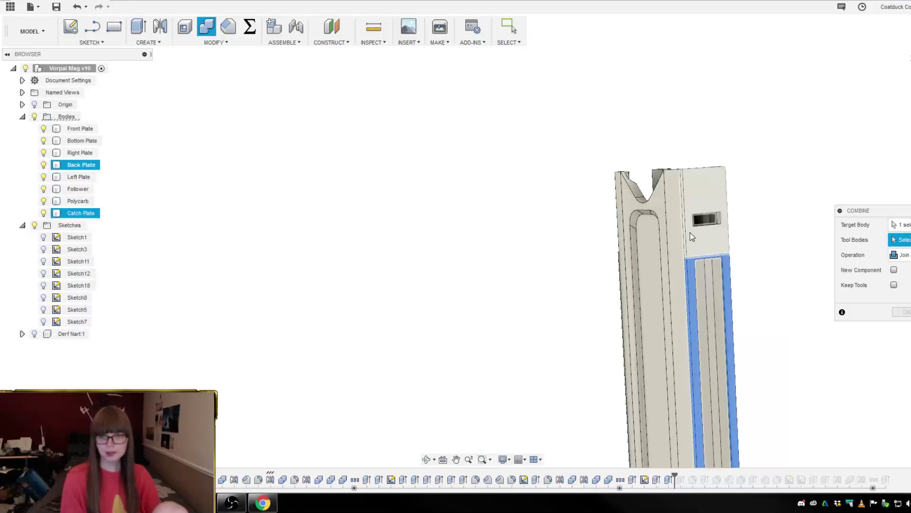
click(691, 233)
key(Return)
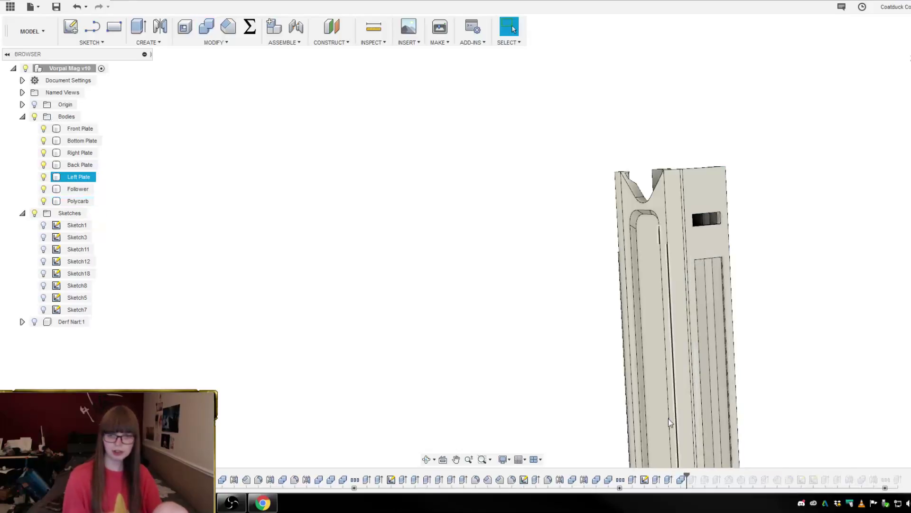
- Advance the history marker to just past the Left Feed Lip's creation and inspect the joined magazine
drag(684, 475, 880, 477)
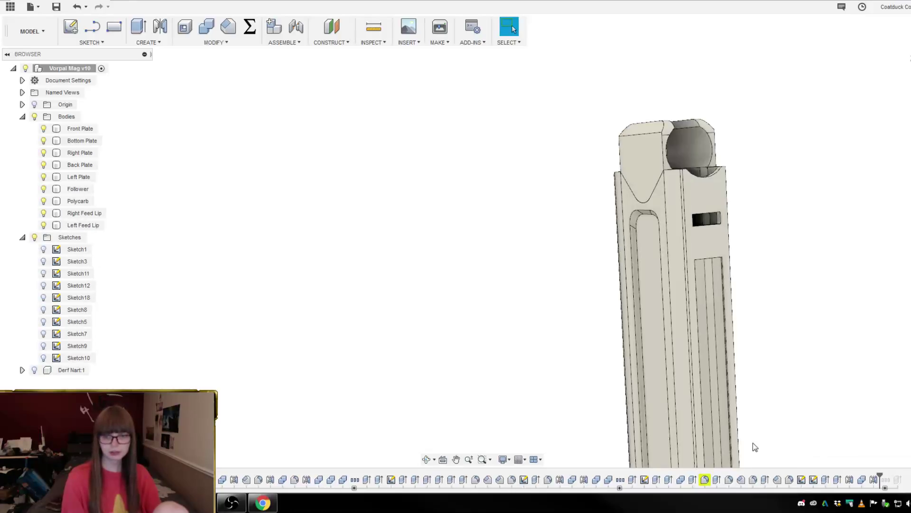
shift+middle_drag(809, 360, 820, 377)
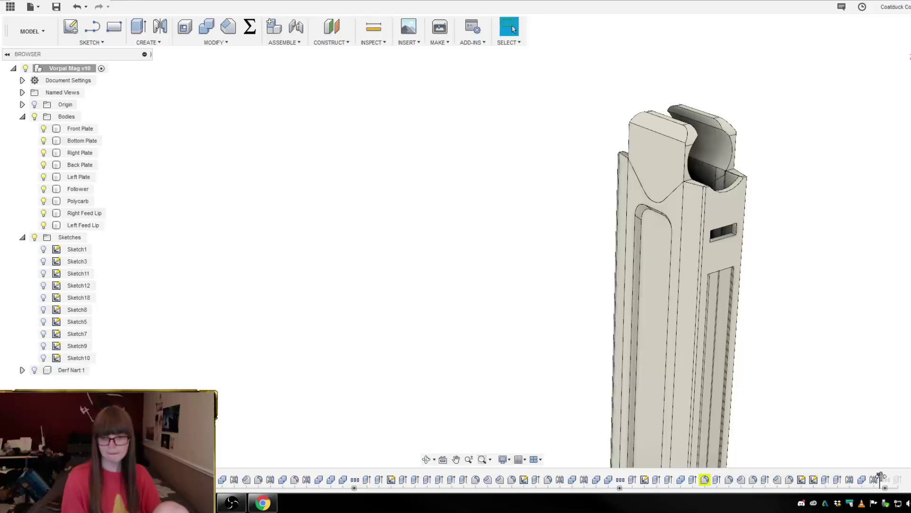
shift+middle_drag(843, 351, 879, 366)
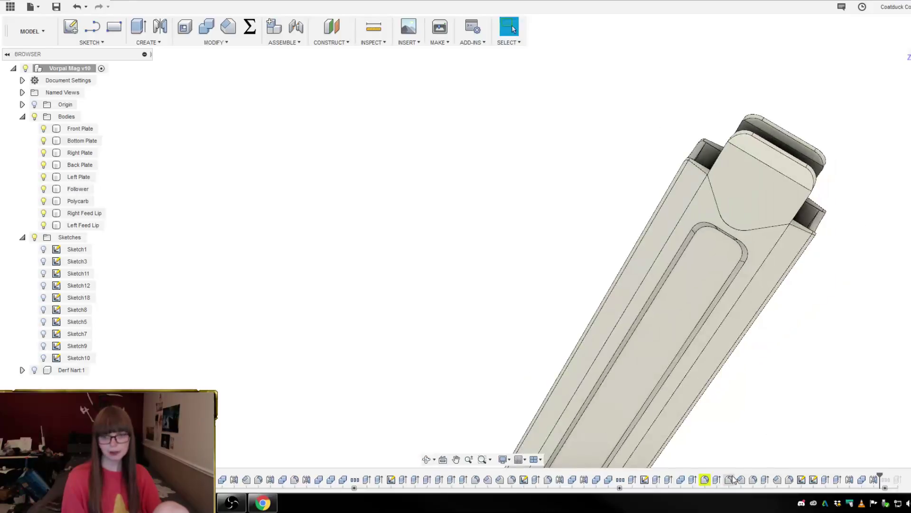
- Redefine the flagged fillet on the outer top edges of the Front Plate and Back Plate with a 1.5 mm radius
double_click(706, 481)
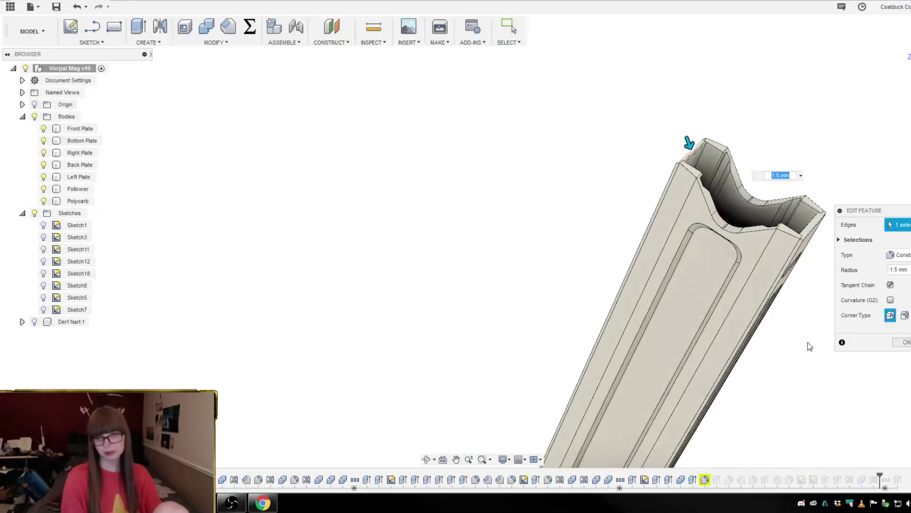
shift+middle_drag(820, 227, 790, 198)
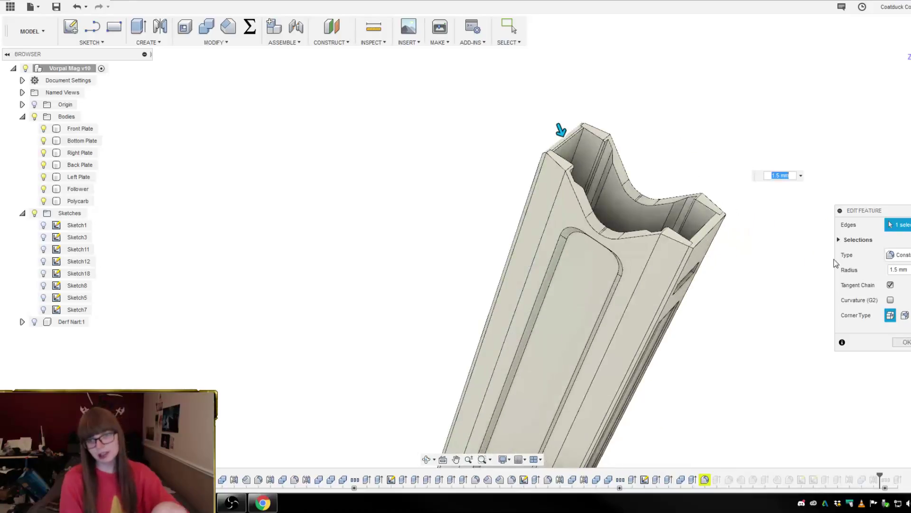
click(776, 221)
click(710, 229)
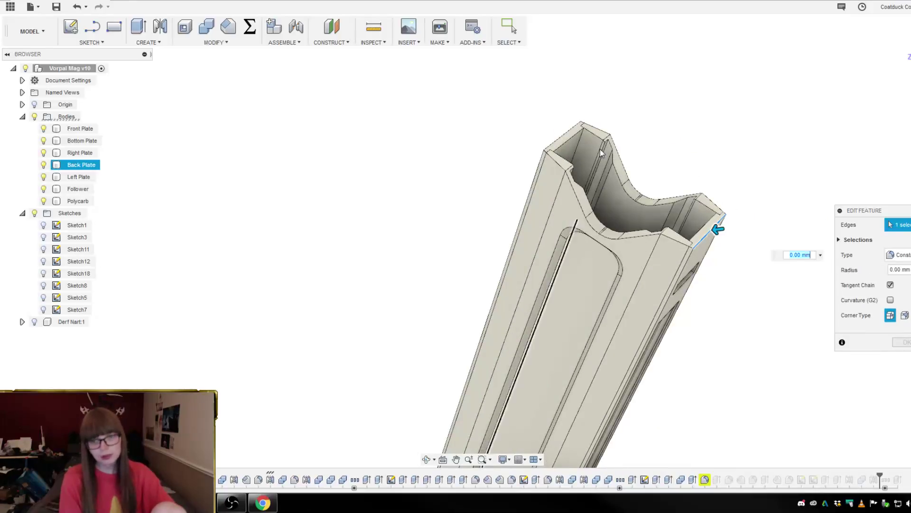
click(565, 135)
text(1.5)
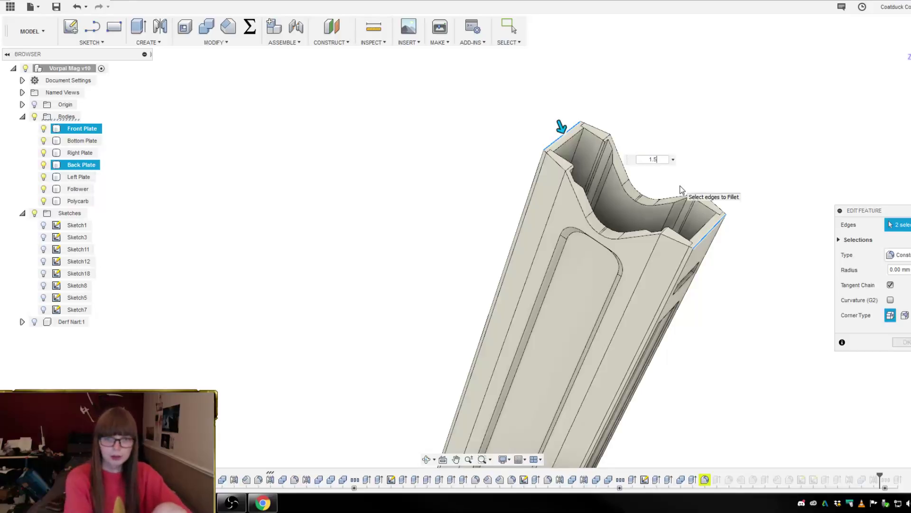
key(Return)
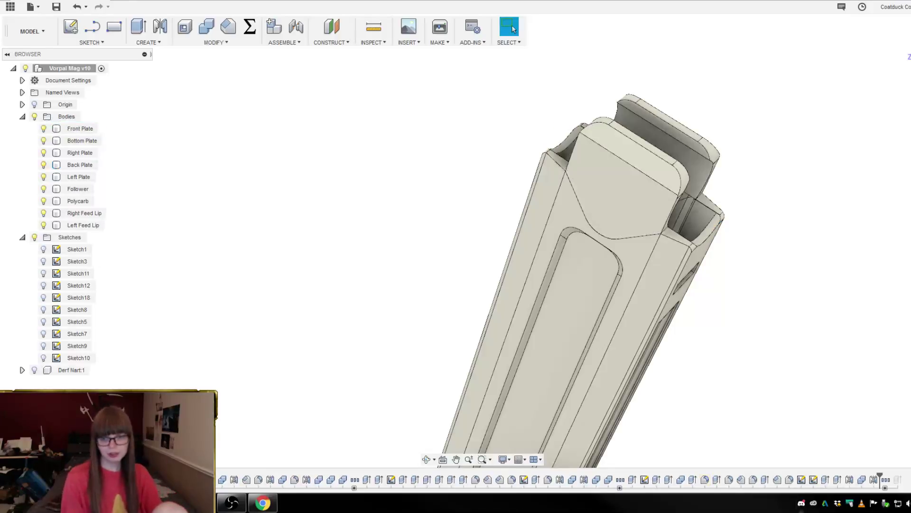
- Examine the magazine's feed lips, rounded upper edges, window and catch slot from several angles
shift+middle_drag(823, 387, 756, 240)
scroll(731, 171, down, 5)
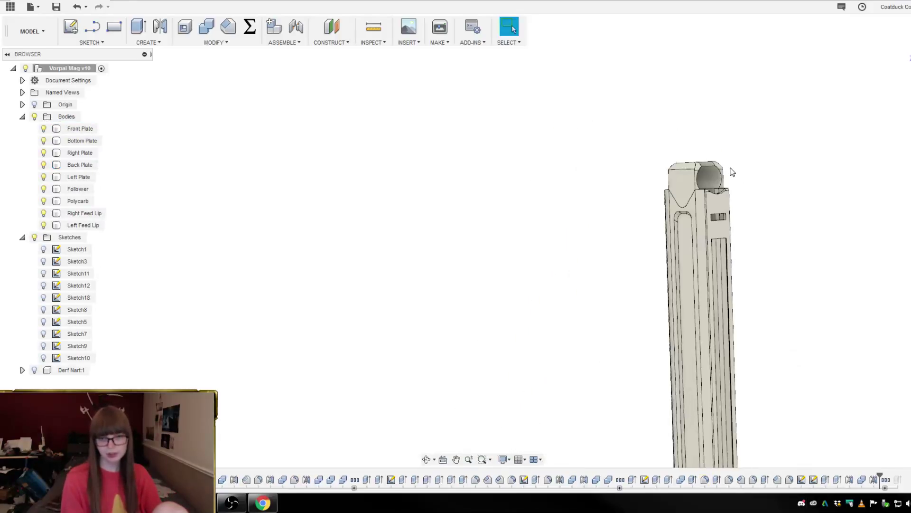
shift+middle_drag(773, 283, 644, 366)
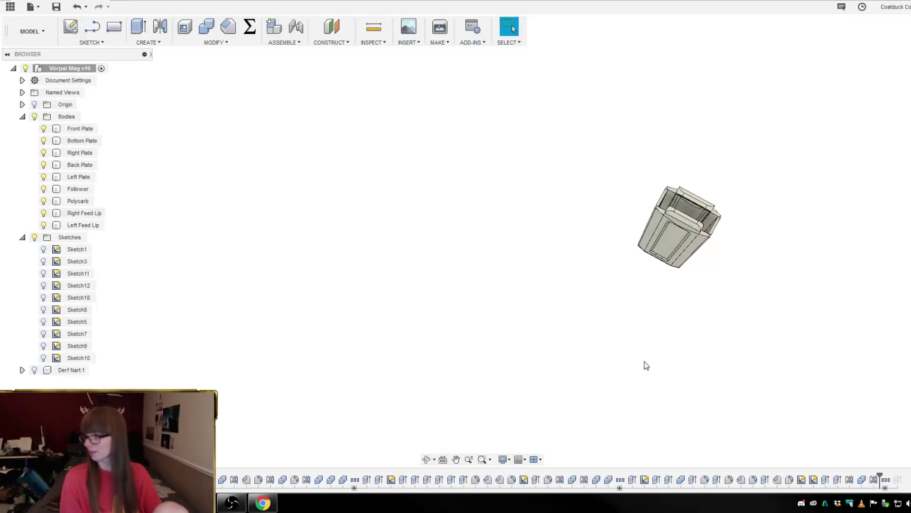
shift+middle_drag(642, 357, 664, 321)
scroll(693, 175, up, 5)
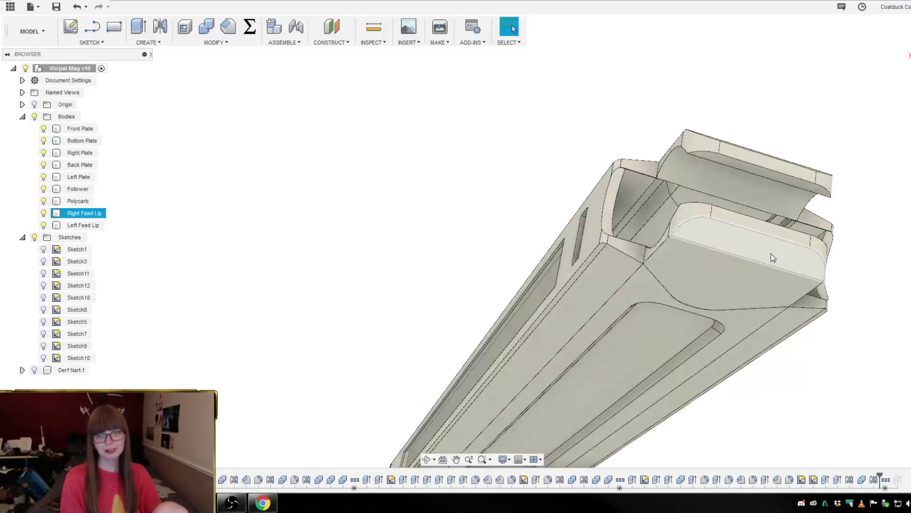
shift+middle_drag(693, 176, 888, 266)
scroll(890, 190, down, 5)
scroll(730, 140, up, 5)
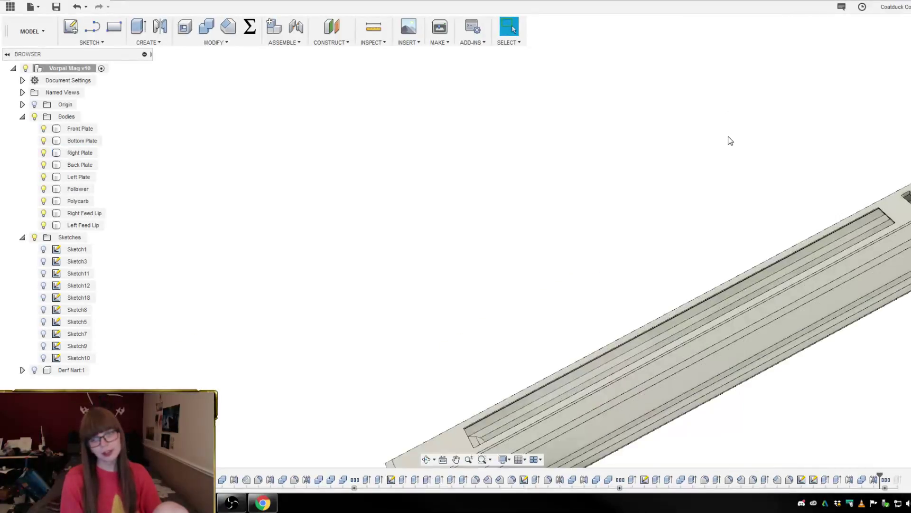
scroll(671, 136, down, 3)
scroll(767, 197, up, 4)
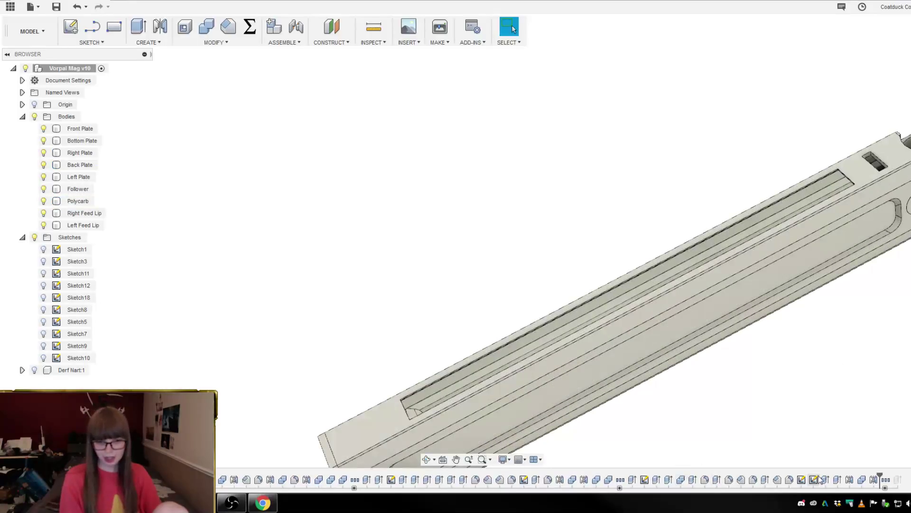
- Roll the history marker back to just after the Catch Plate was joined to the Back Plate
drag(703, 480, 687, 478)
shift+middle_drag(835, 355, 870, 347)
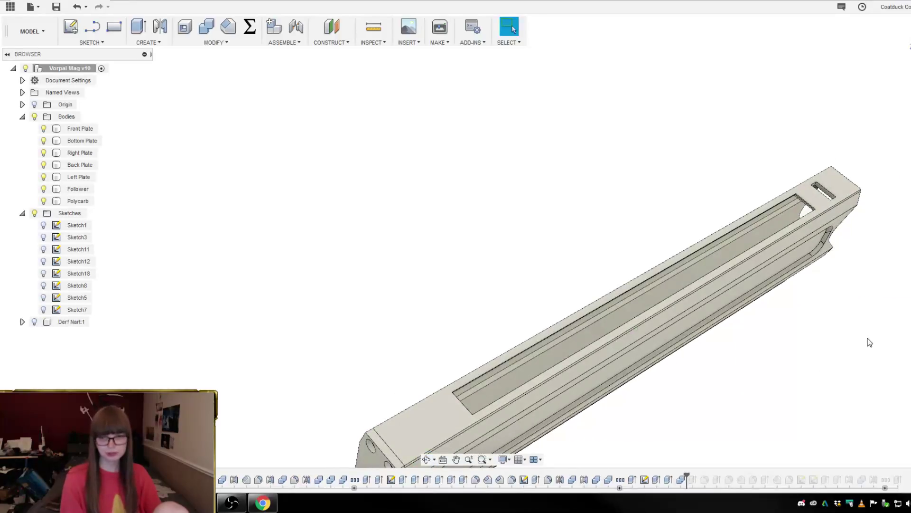
scroll(805, 172, up, 5)
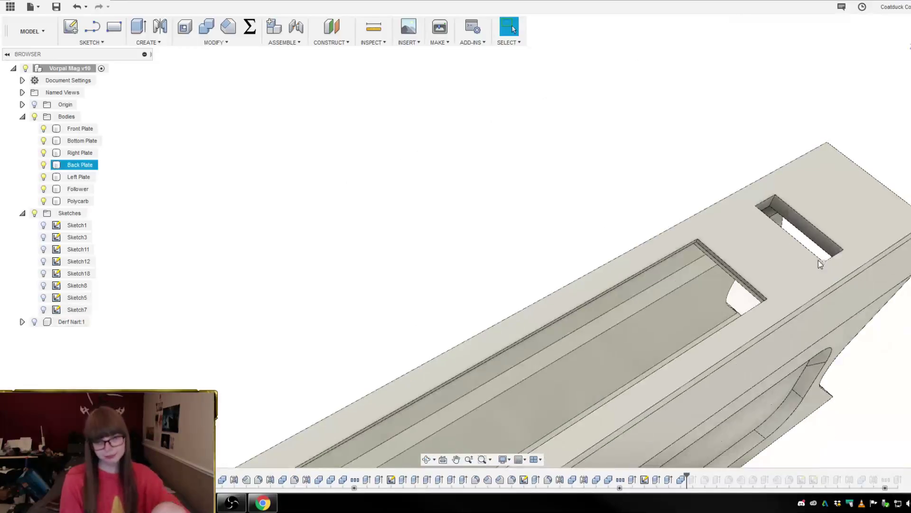
scroll(807, 271, up, 2)
click(759, 308)
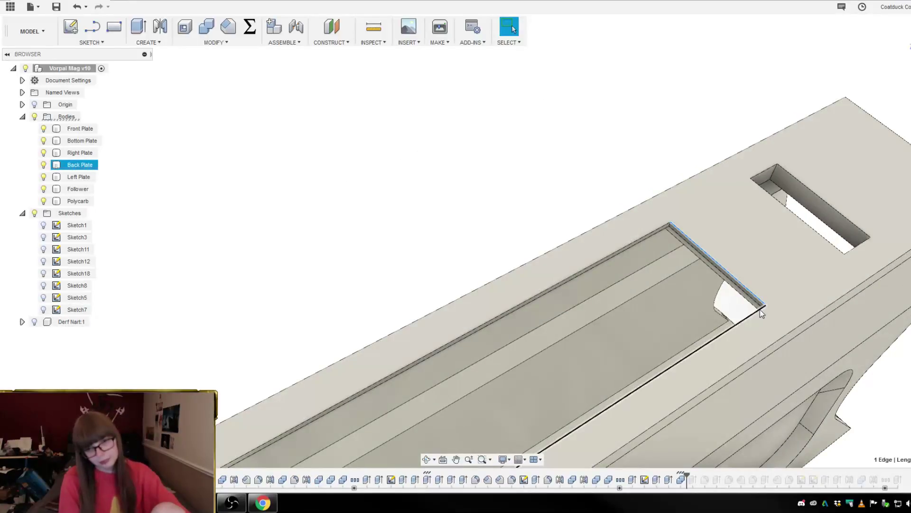
shift+click(760, 309)
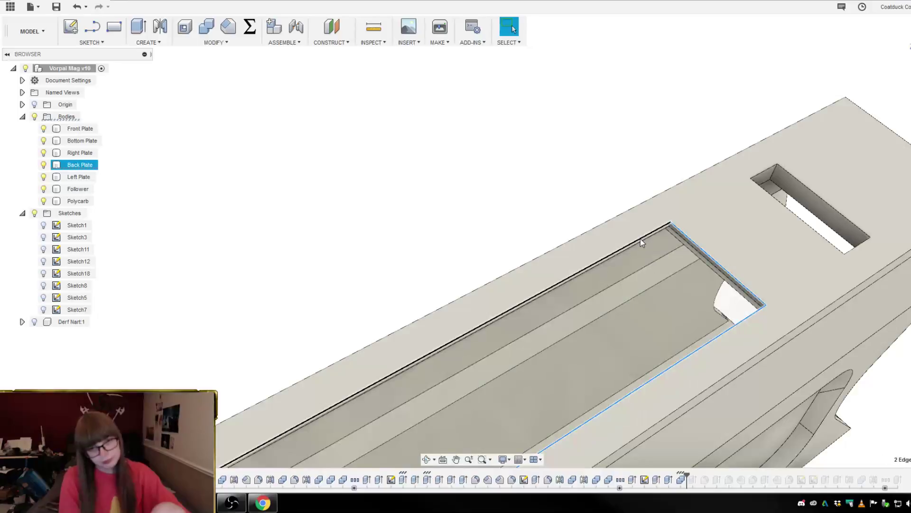
scroll(640, 238, down, 5)
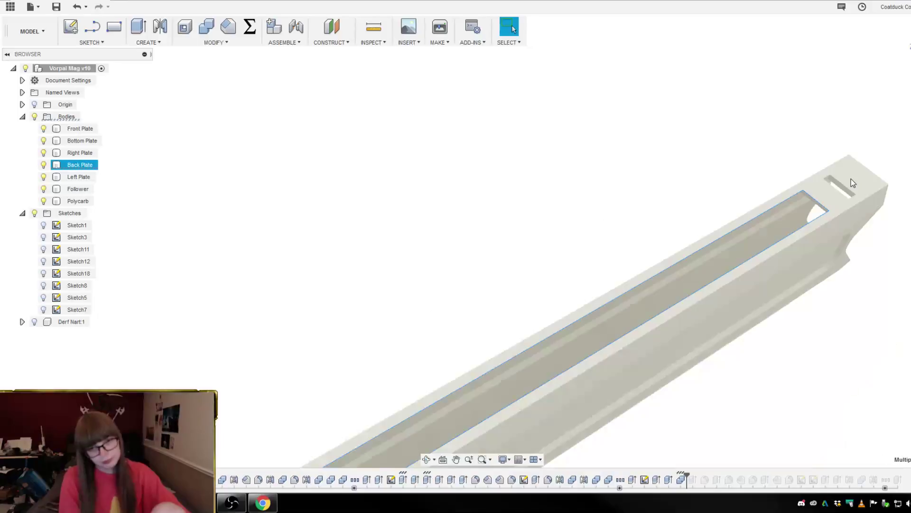
click(561, 350)
scroll(561, 350, up, 5)
click(473, 202)
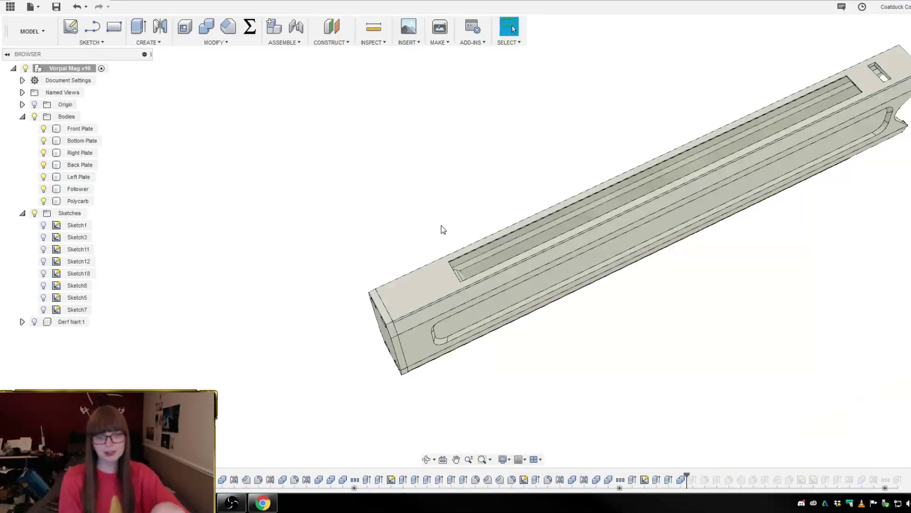
- Isolate the Back Plate body
right_click(77, 162)
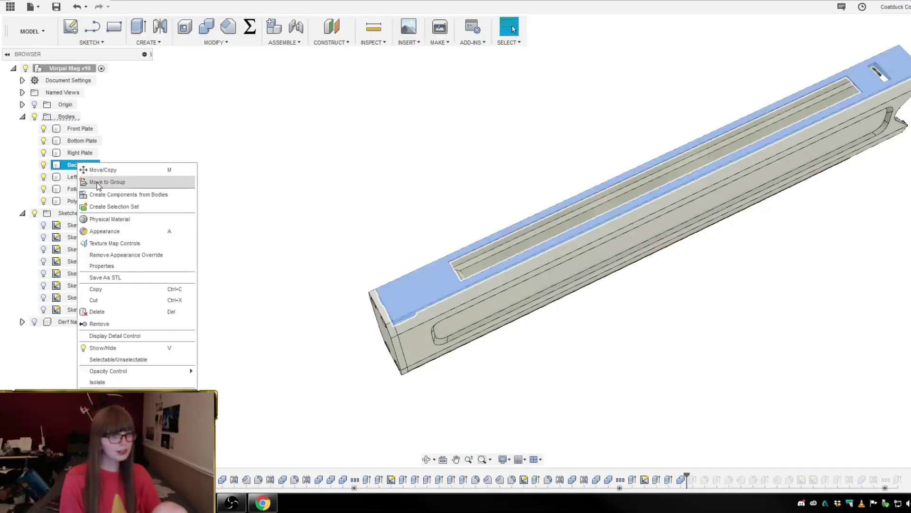
click(120, 384)
click(562, 364)
scroll(598, 327, down, 2)
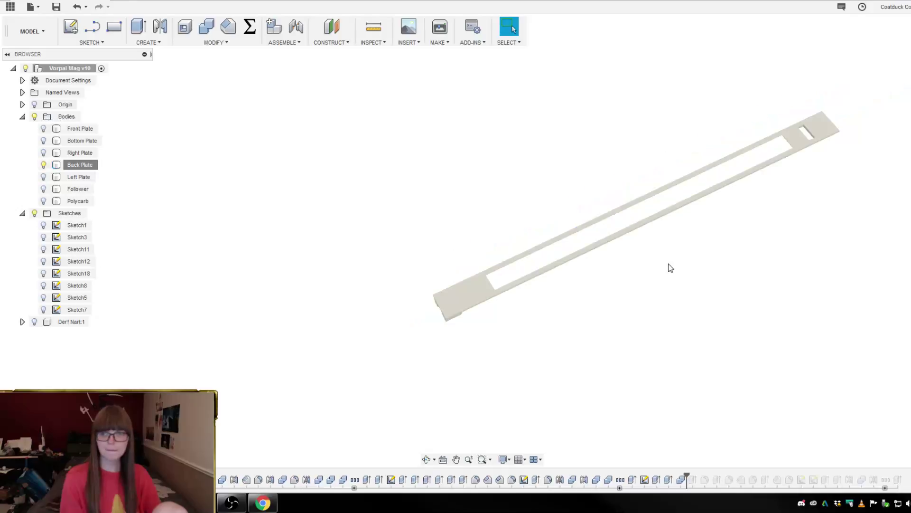
- Fillet the four inner corner edges of the Back Plate's long window opening with a 5 mm radius
scroll(802, 138, up, 10)
scroll(788, 204, down, 4)
scroll(698, 204, down, 2)
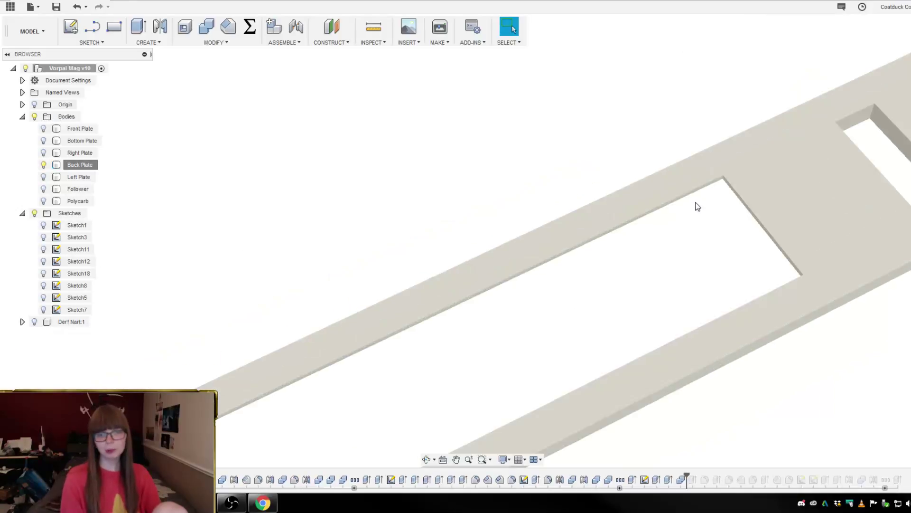
scroll(735, 169, up, 3)
scroll(742, 155, down, 2)
scroll(744, 143, up, 1)
scroll(745, 144, up, 3)
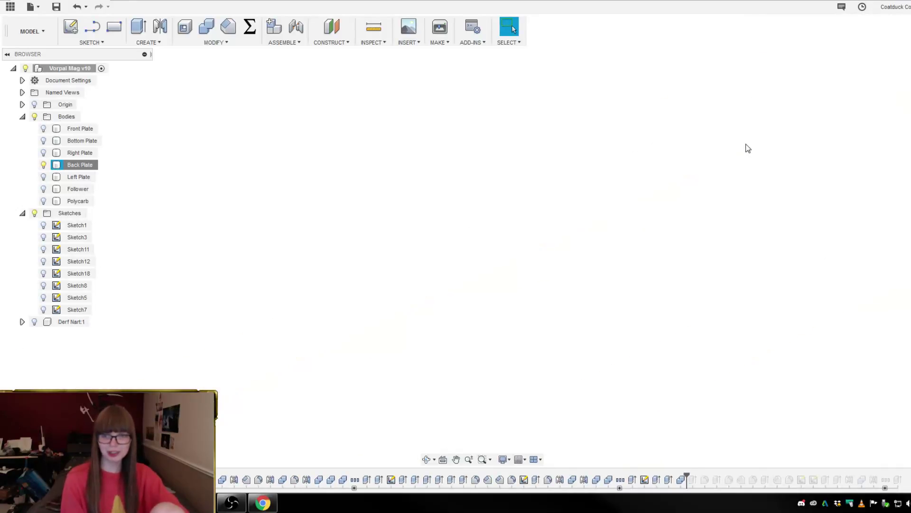
scroll(747, 146, down, 2)
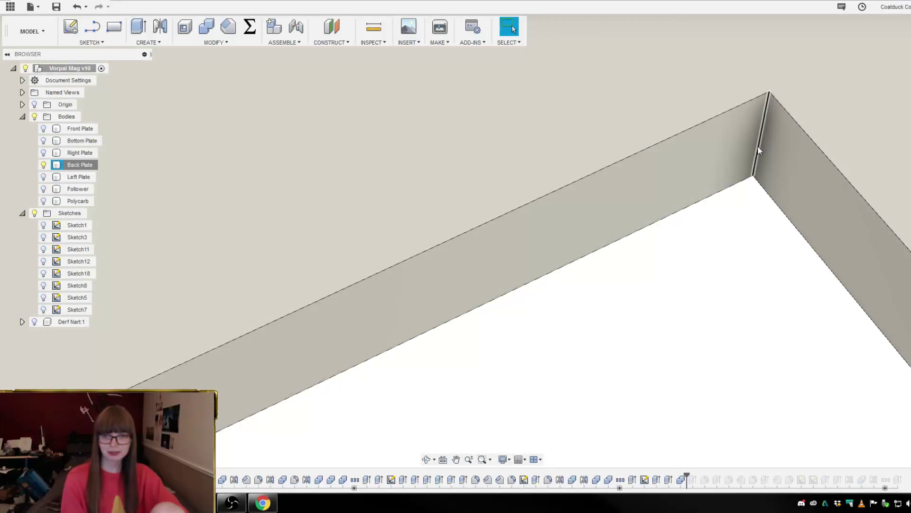
click(757, 146)
scroll(764, 138, down, 3)
scroll(762, 137, down, 3)
shift+middle_drag(759, 138, 776, 297)
scroll(775, 297, down, 2)
scroll(545, 222, up, 8)
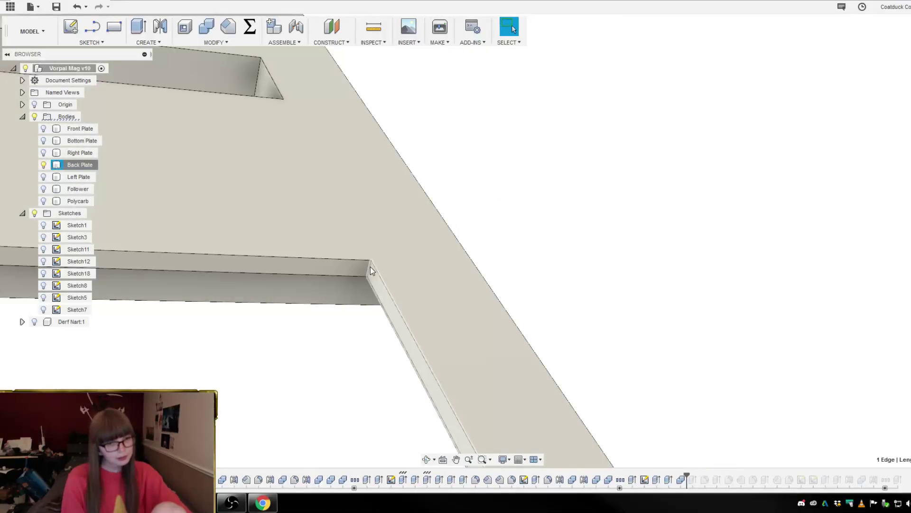
ctrl+click(371, 266)
scroll(409, 230, down, 10)
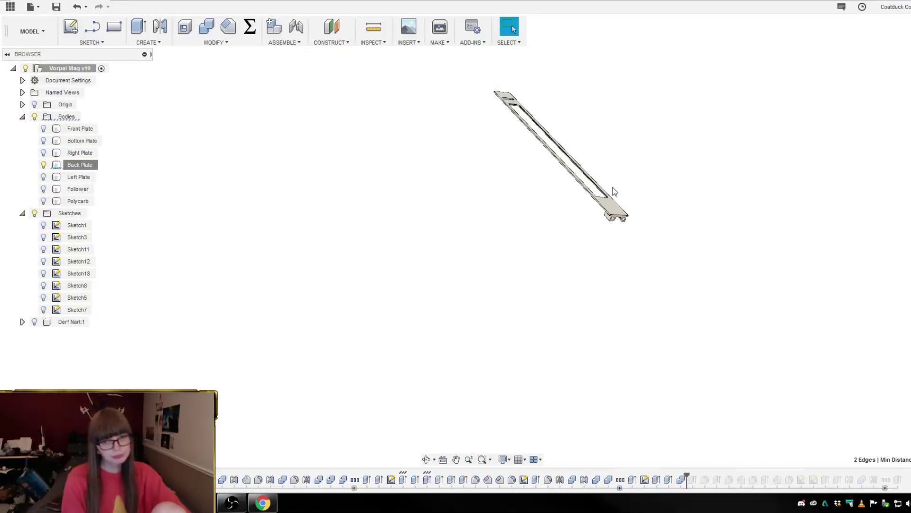
scroll(614, 191, up, 8)
shift+middle_drag(602, 198, 749, 201)
scroll(750, 199, up, 8)
scroll(677, 185, down, 3)
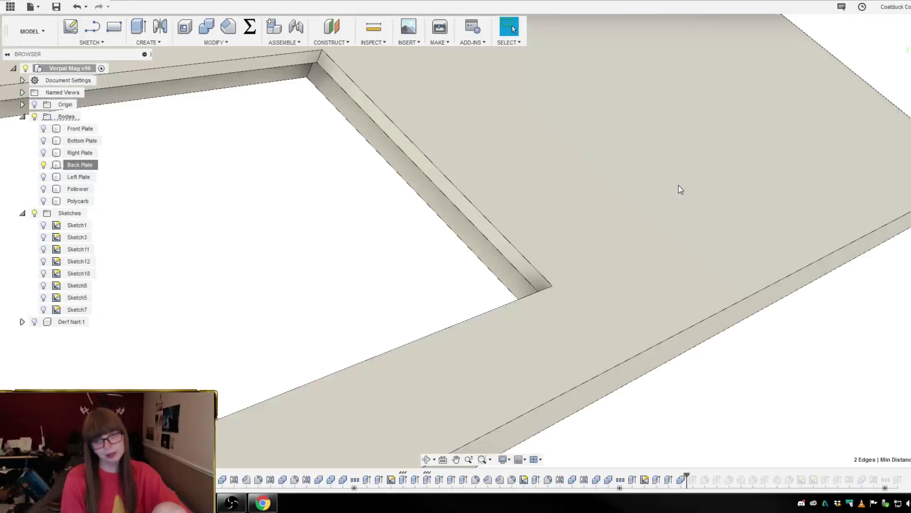
scroll(680, 189, down, 5)
scroll(566, 145, up, 6)
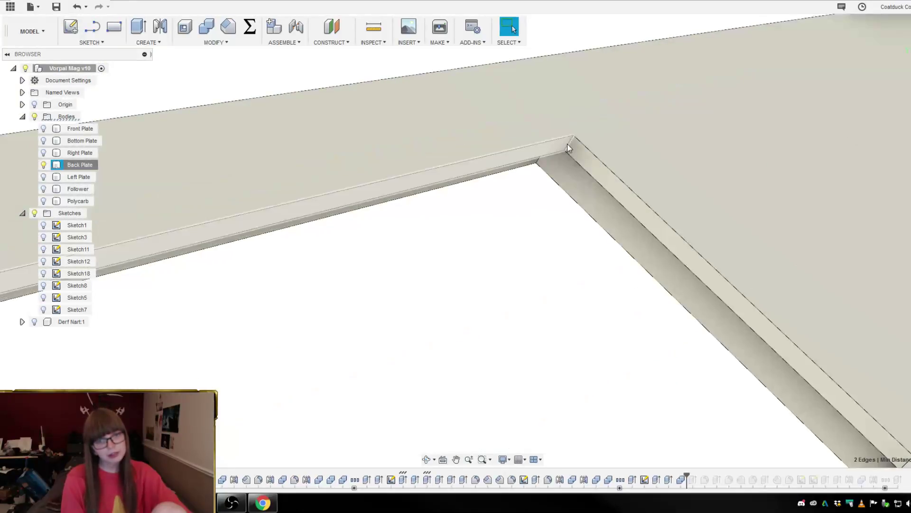
scroll(567, 143, down, 7)
shift+middle_drag(604, 159, 640, 183)
scroll(596, 150, up, 6)
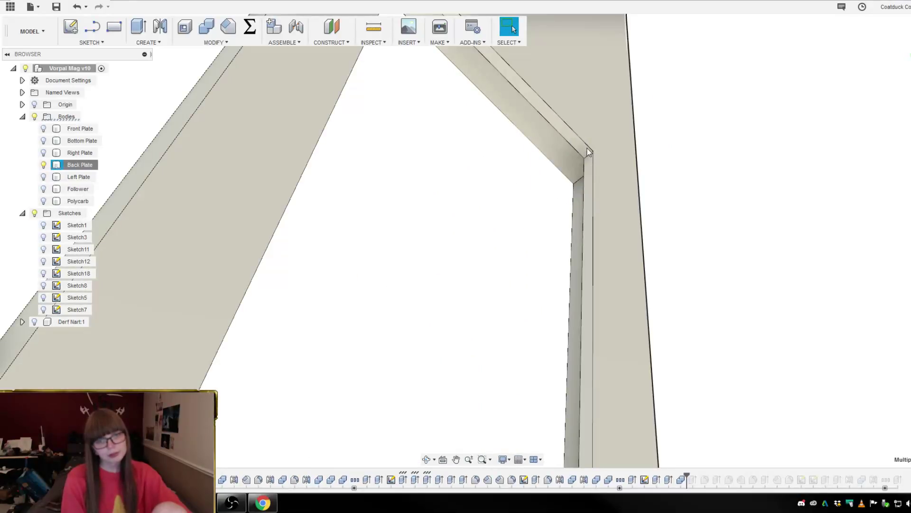
scroll(589, 158, up, 4)
scroll(602, 172, down, 8)
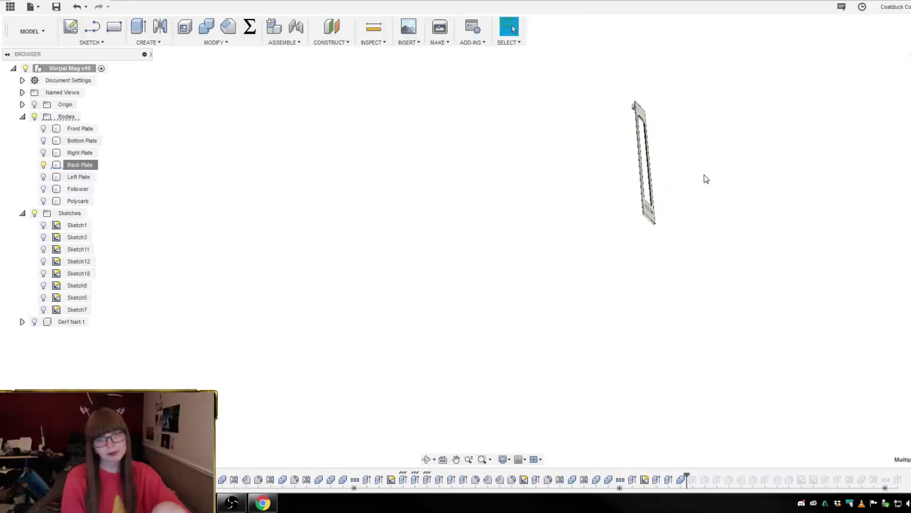
shift+middle_drag(706, 177, 636, 184)
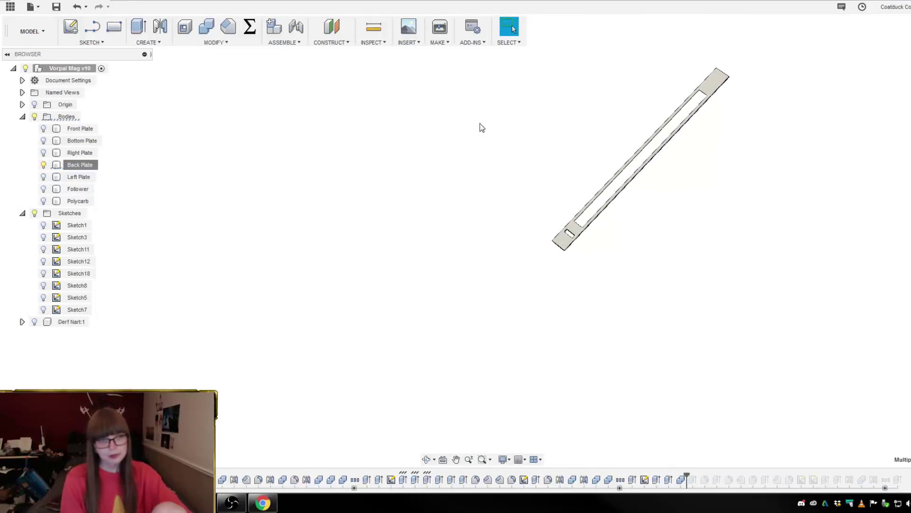
key(f)
scroll(638, 138, up, 6)
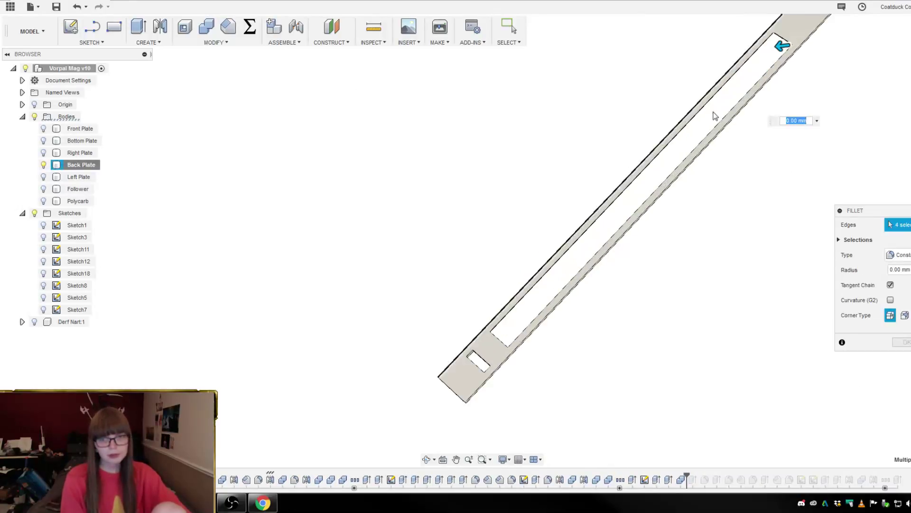
scroll(660, 251, down, 5)
scroll(758, 137, up, 5)
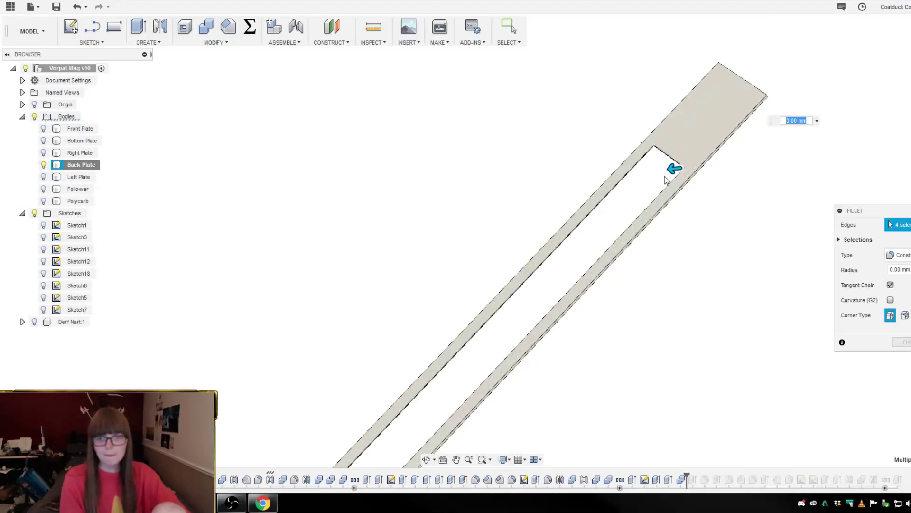
drag(669, 171, 667, 171)
scroll(666, 170, up, 6)
scroll(744, 174, down, 5)
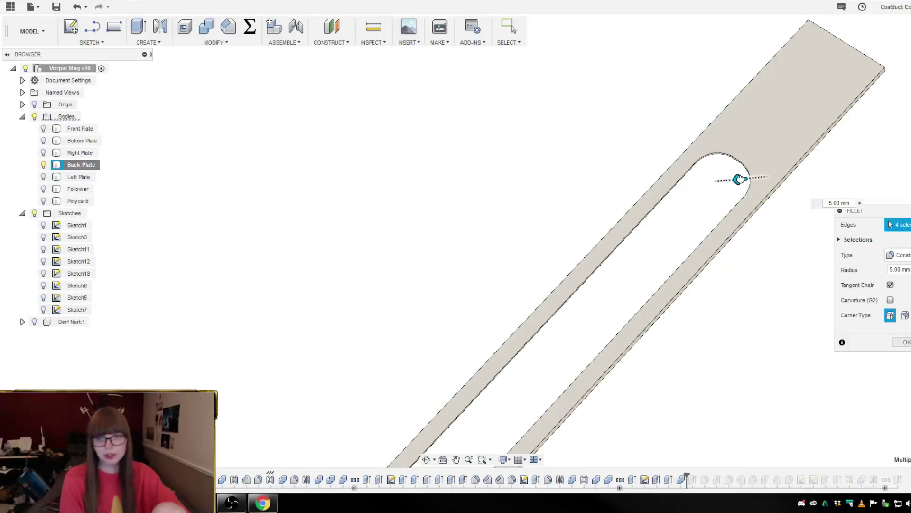
drag(741, 178, 749, 179)
scroll(718, 187, up, 4)
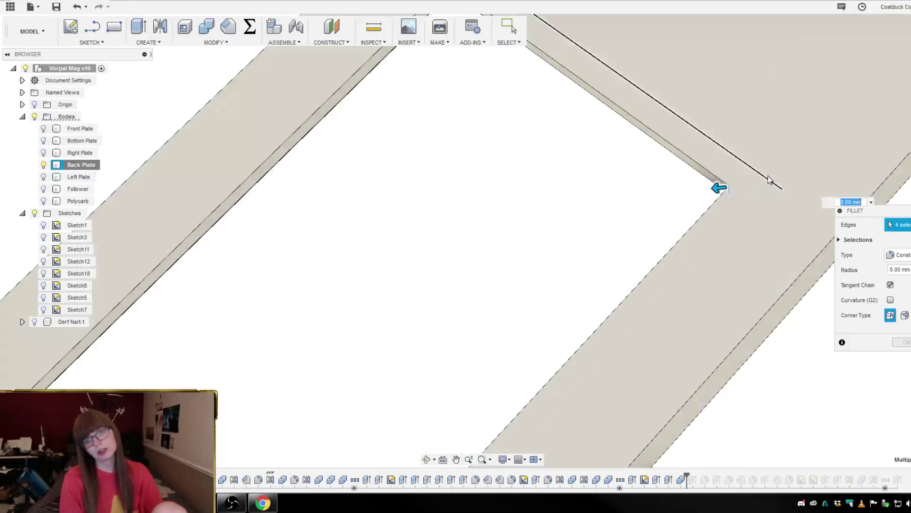
scroll(759, 187, down, 3)
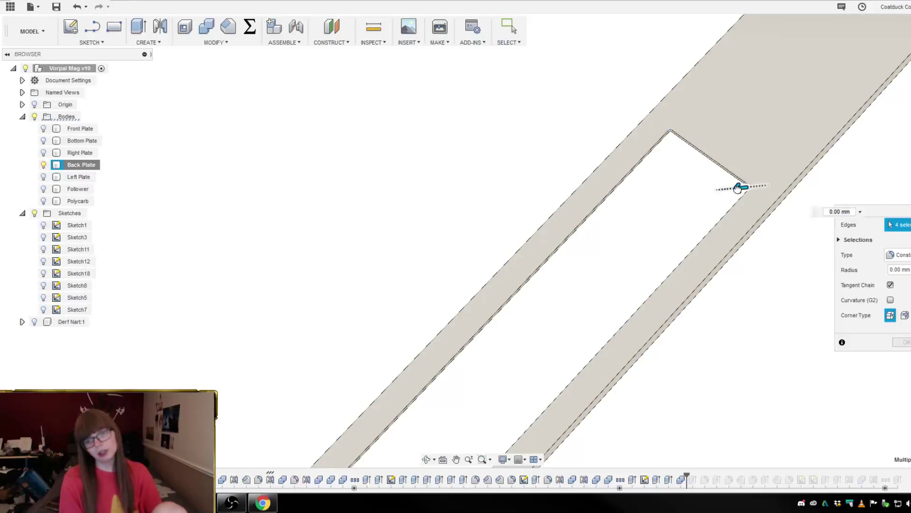
drag(735, 188, 729, 188)
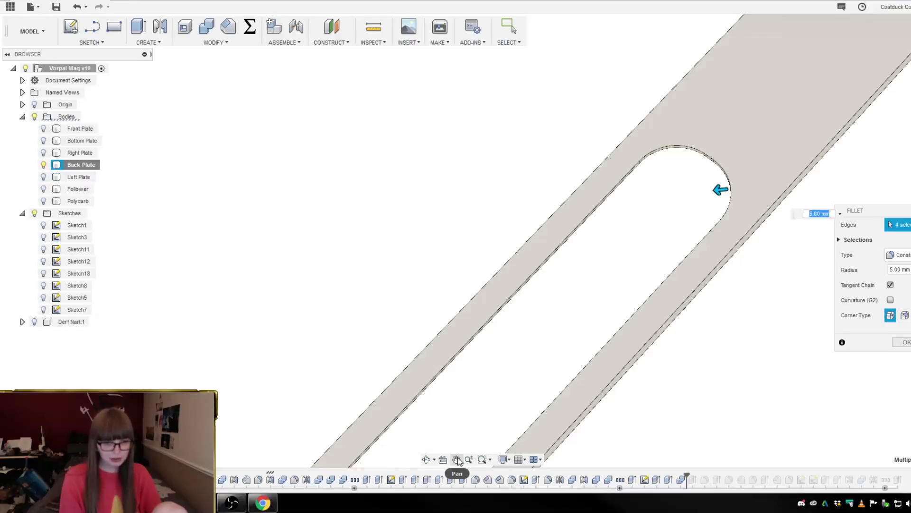
- Try the Perspective with Ortho Faces camera mode and switch the camera back to Perspective
click(506, 459)
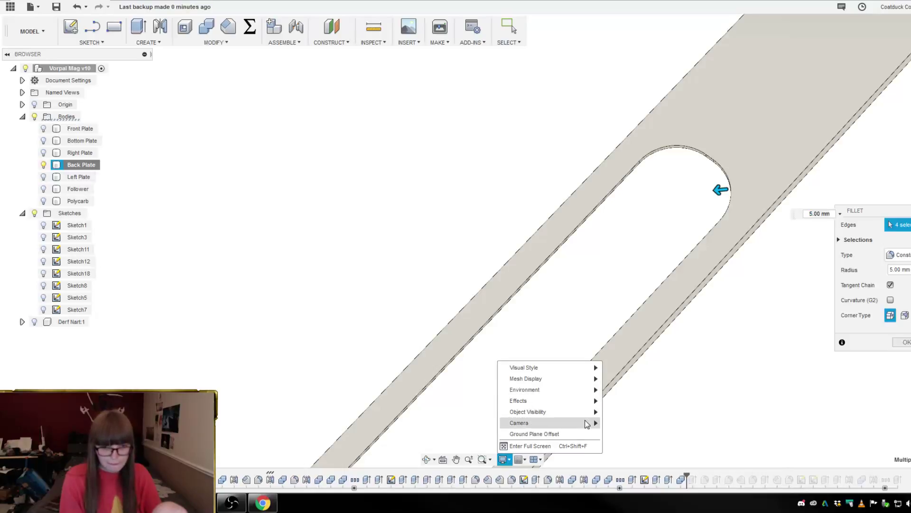
mouse_move(588, 424)
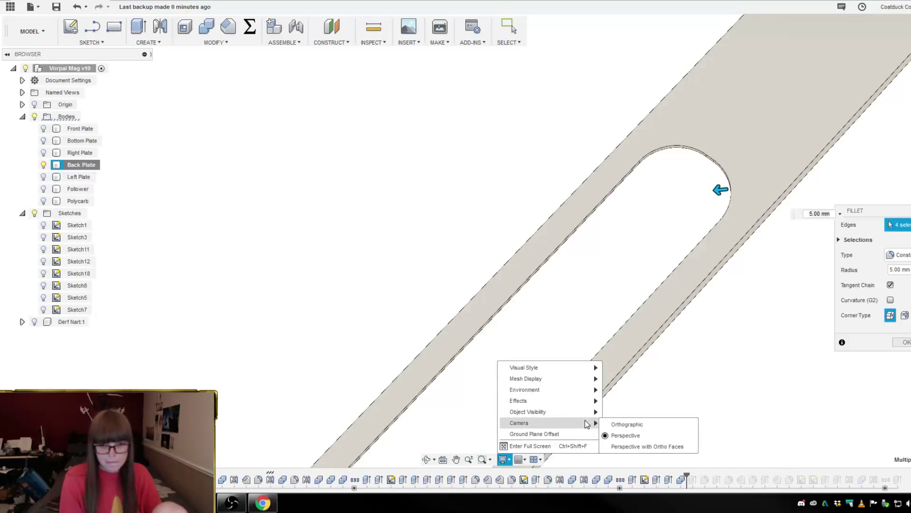
click(623, 446)
scroll(748, 150, down, 5)
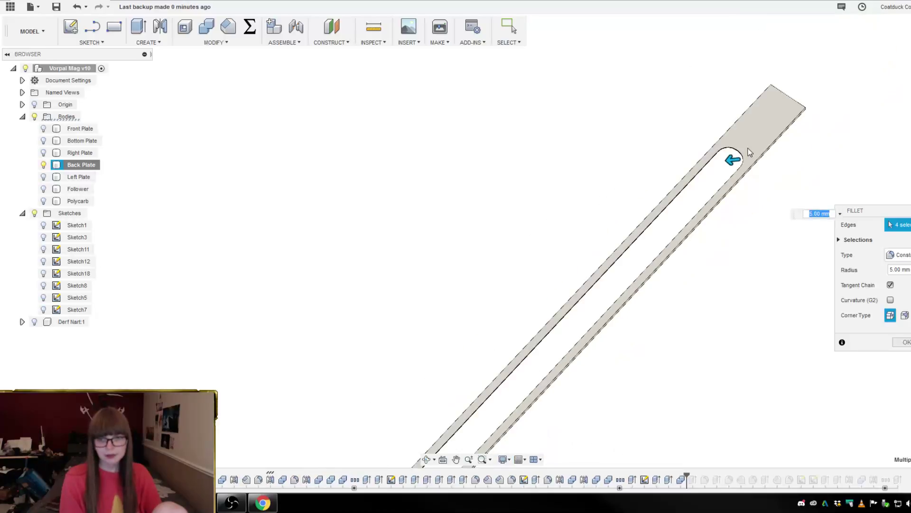
scroll(755, 158, up, 4)
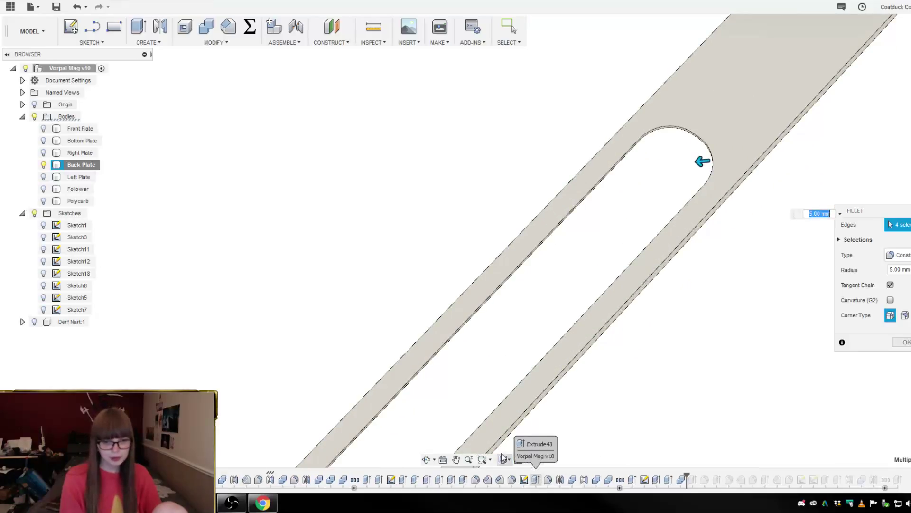
click(505, 459)
mouse_move(556, 426)
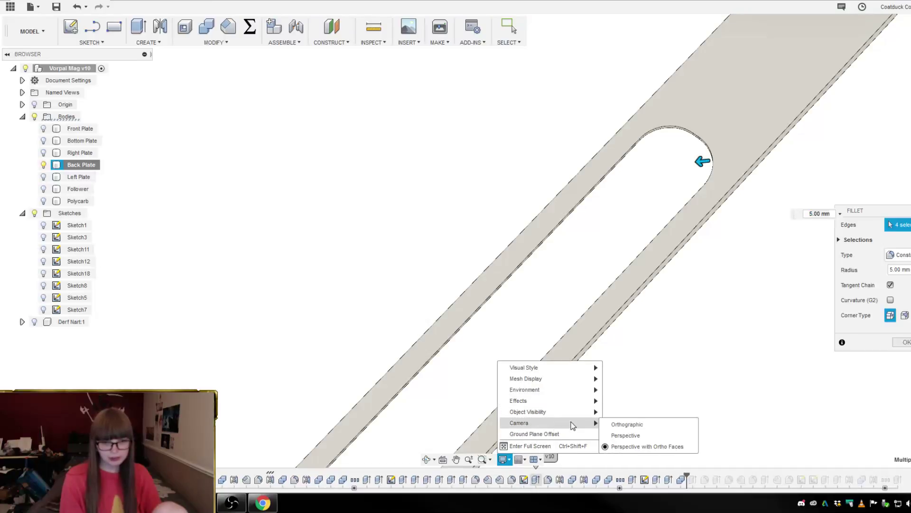
click(616, 435)
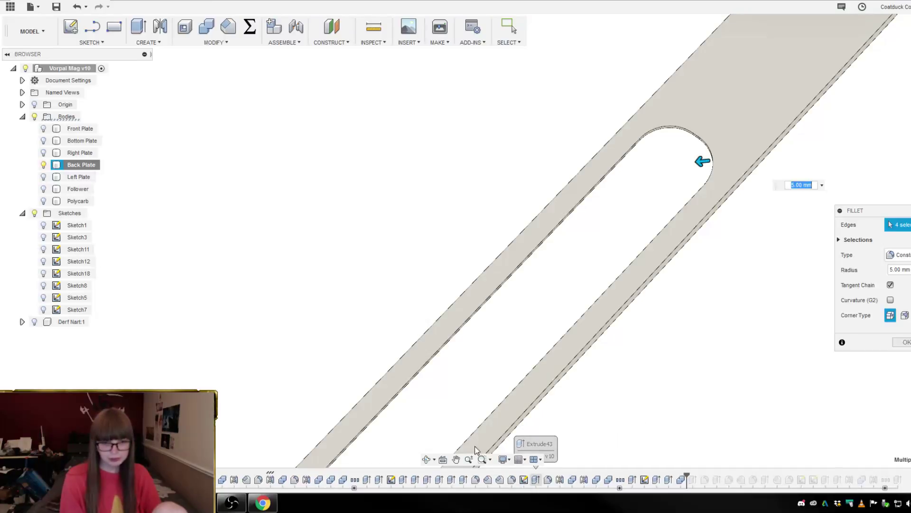
click(514, 458)
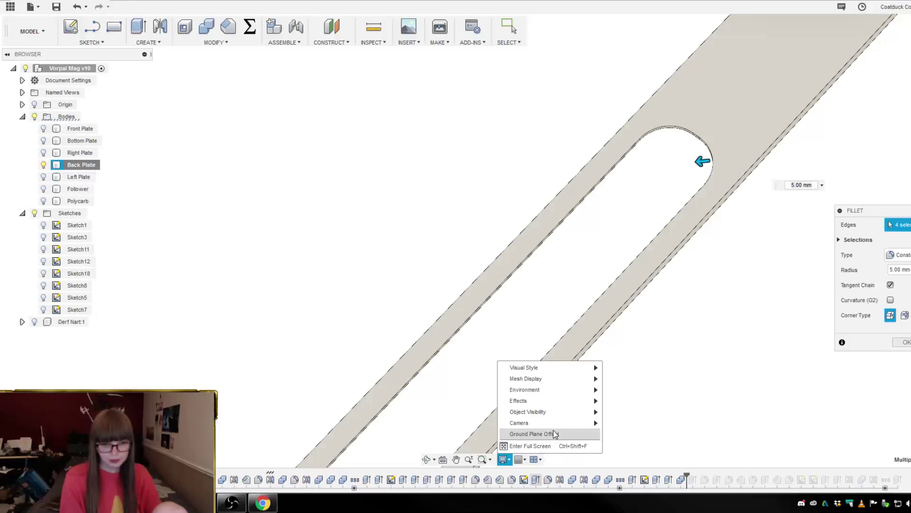
mouse_move(557, 424)
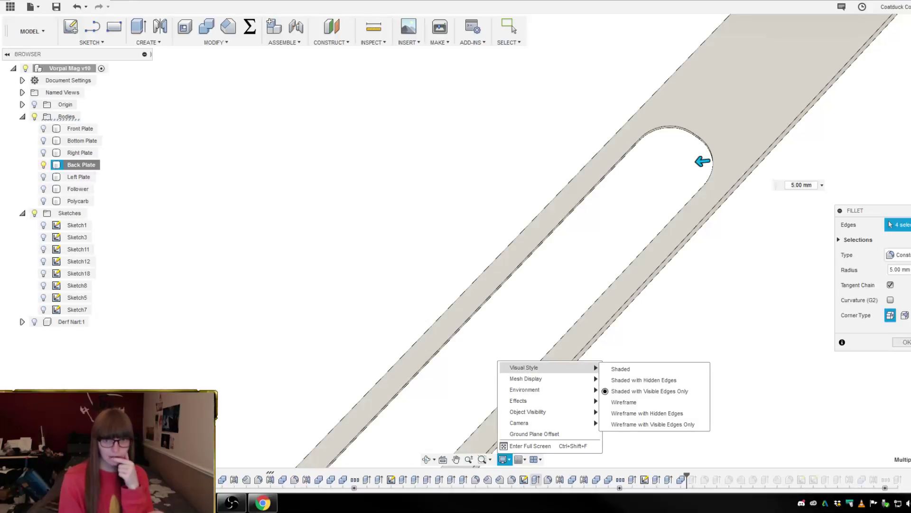
click(753, 173)
- Reduce the radius of the Back Plate window's four corner fillets to 2.5 mm
scroll(759, 235, down, 5)
shift+middle_drag(759, 279, 722, 255)
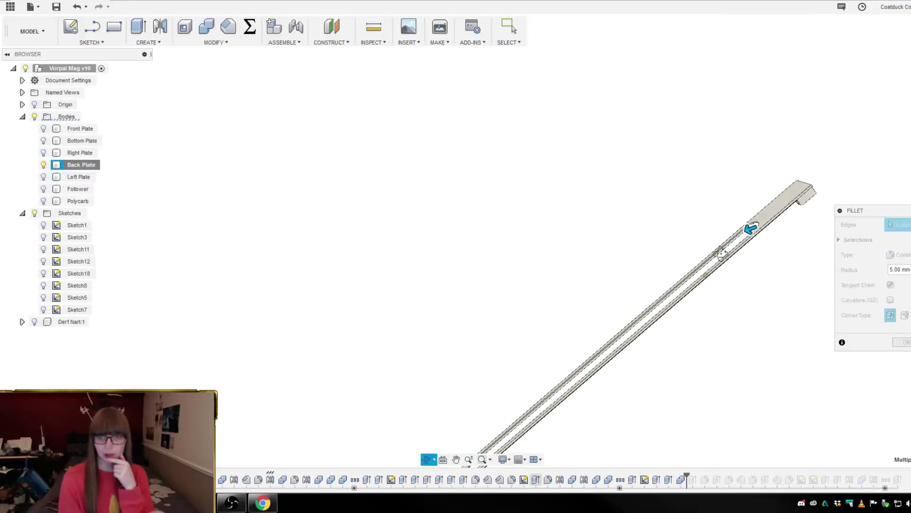
scroll(734, 223, up, 5)
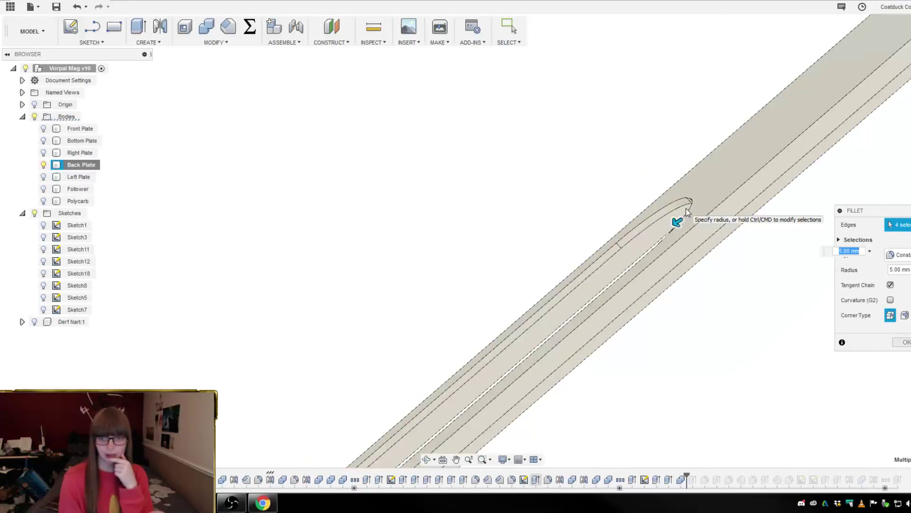
shift+middle_drag(686, 212, 622, 221)
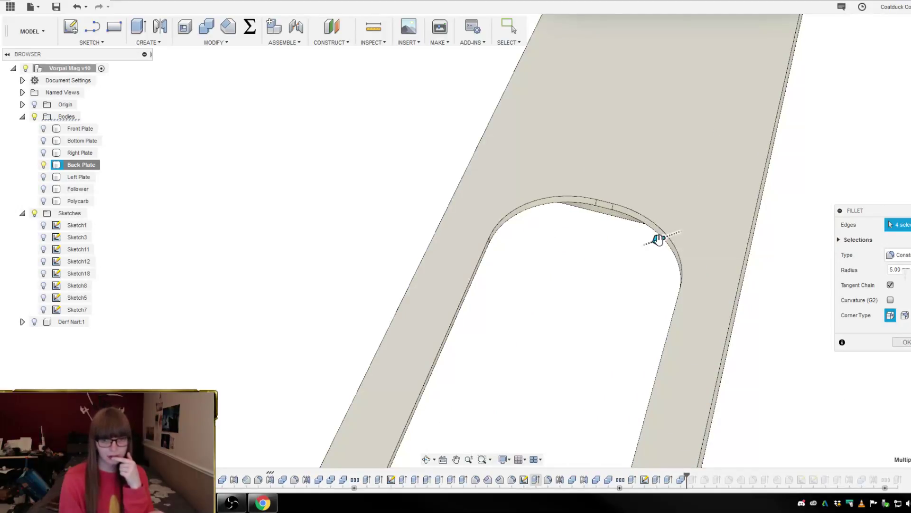
drag(663, 239, 671, 234)
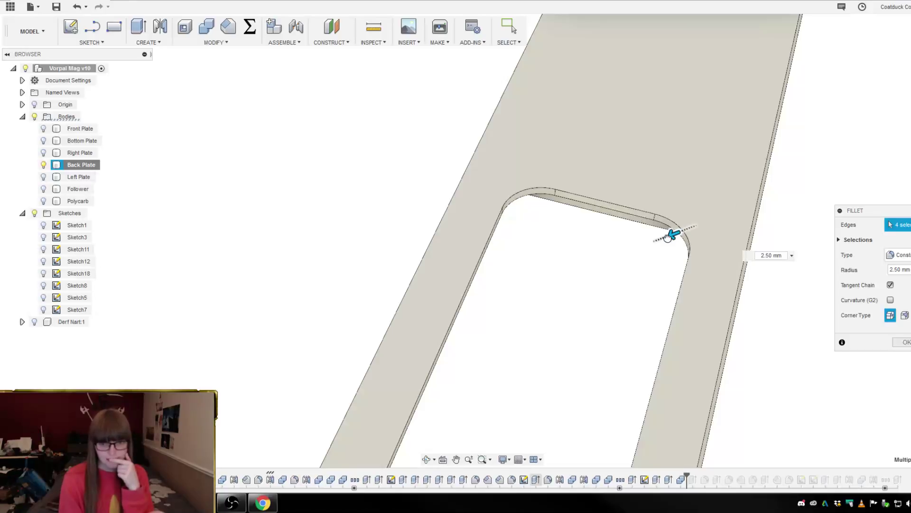
scroll(635, 203, down, 5)
shift+middle_drag(635, 203, 650, 338)
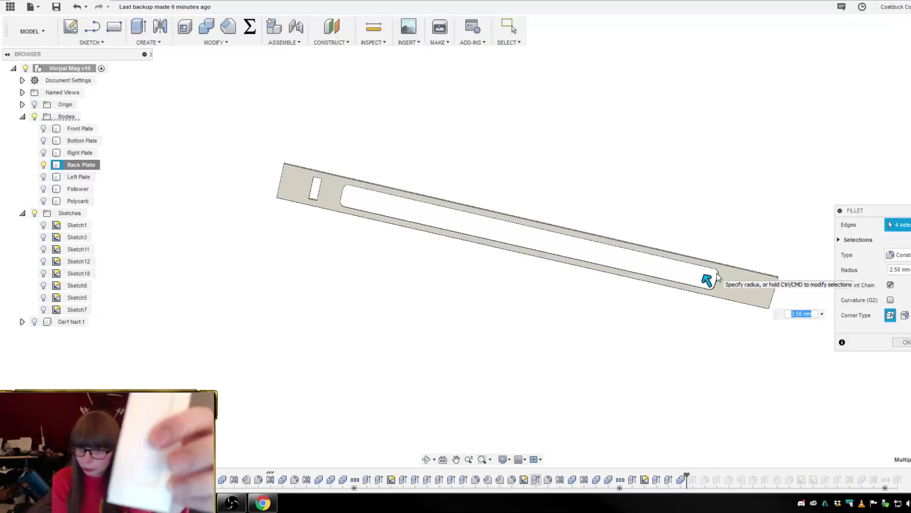
- Set the window corner fillets' radius to 2.0 mm and apply the fillet
scroll(717, 277, up, 5)
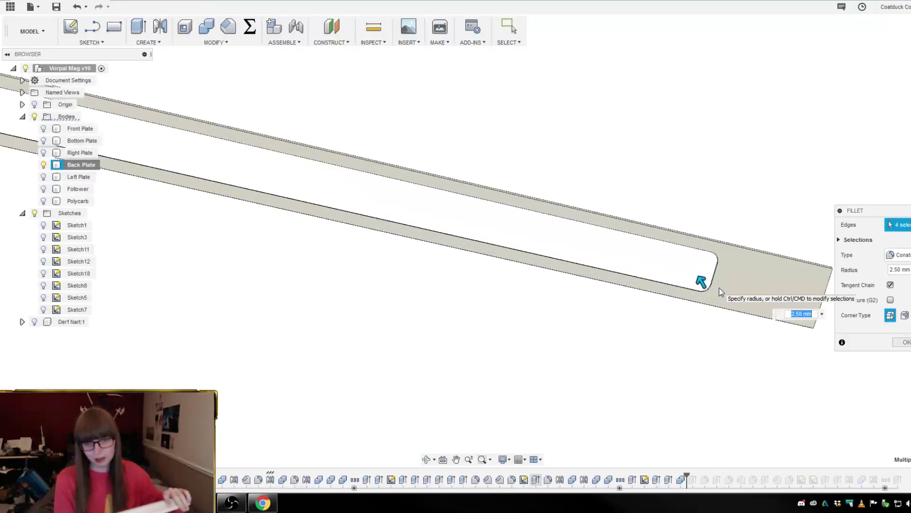
scroll(710, 291, up, 3)
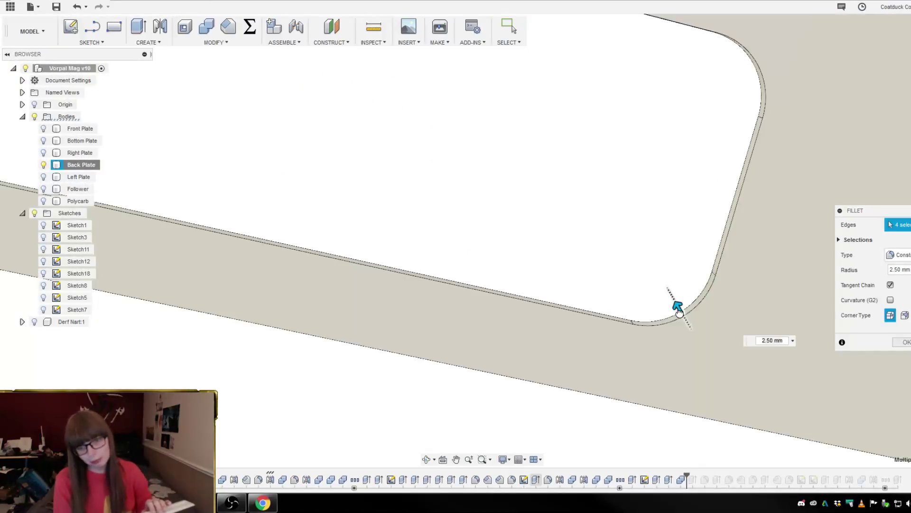
drag(680, 315, 679, 311)
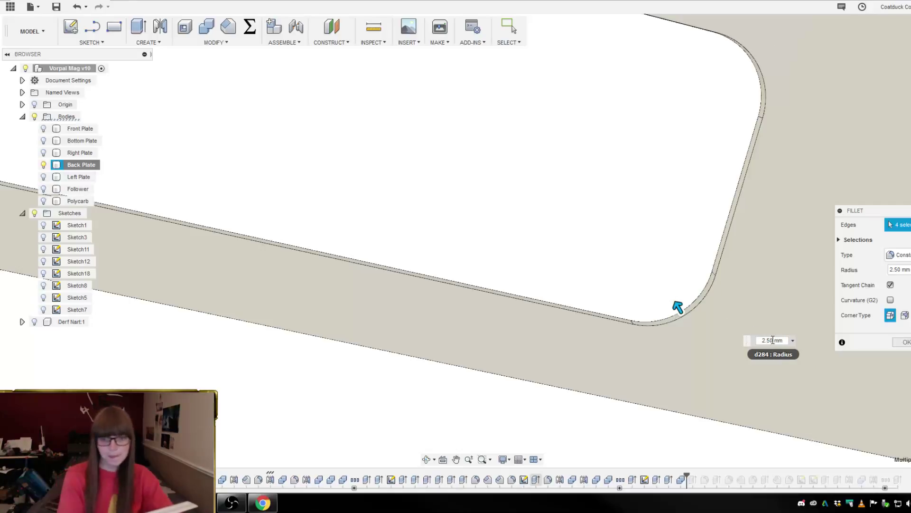
key(Return)
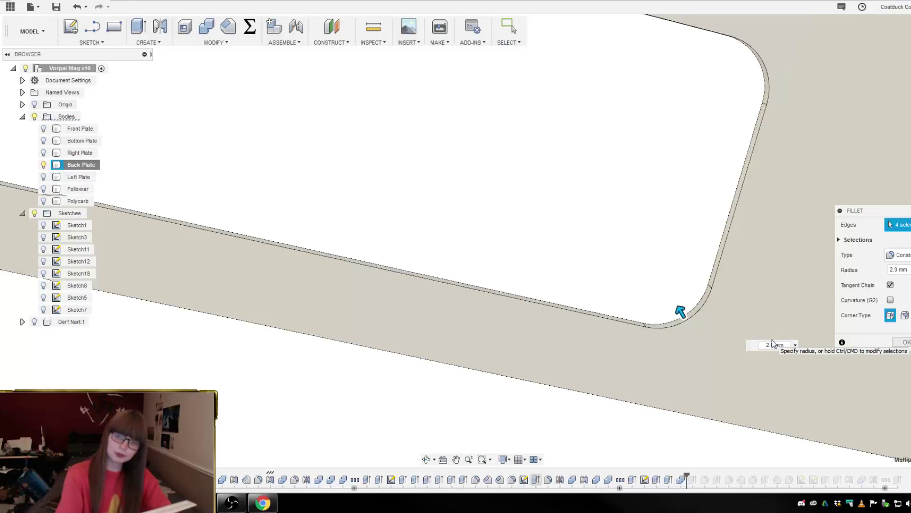
key(Return)
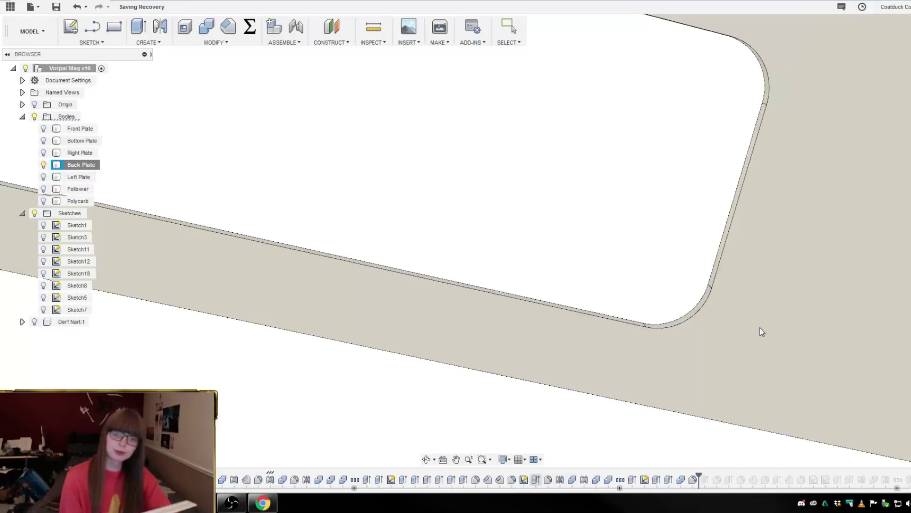
- Unisolate the Back Plate to show all the magazine's bodies again
scroll(718, 340, down, 10)
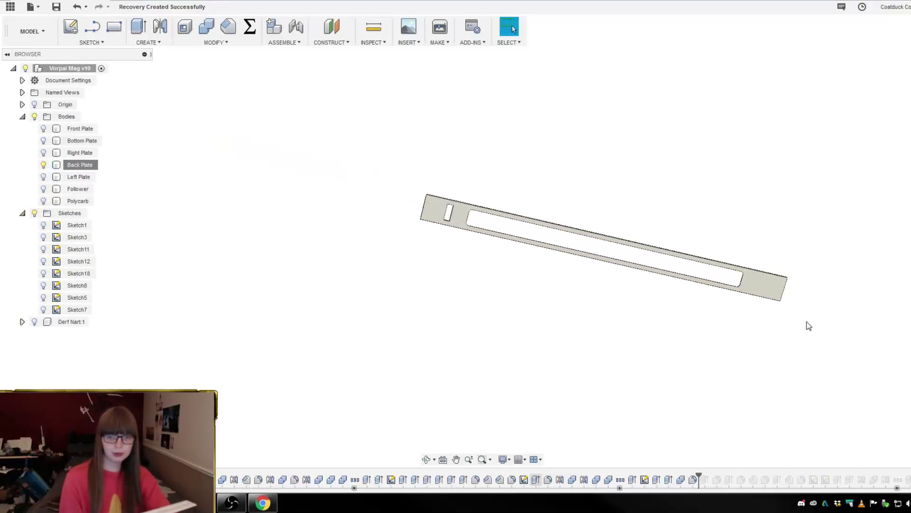
scroll(806, 321, up, 3)
shift+middle_drag(705, 213, 688, 121)
right_click(69, 165)
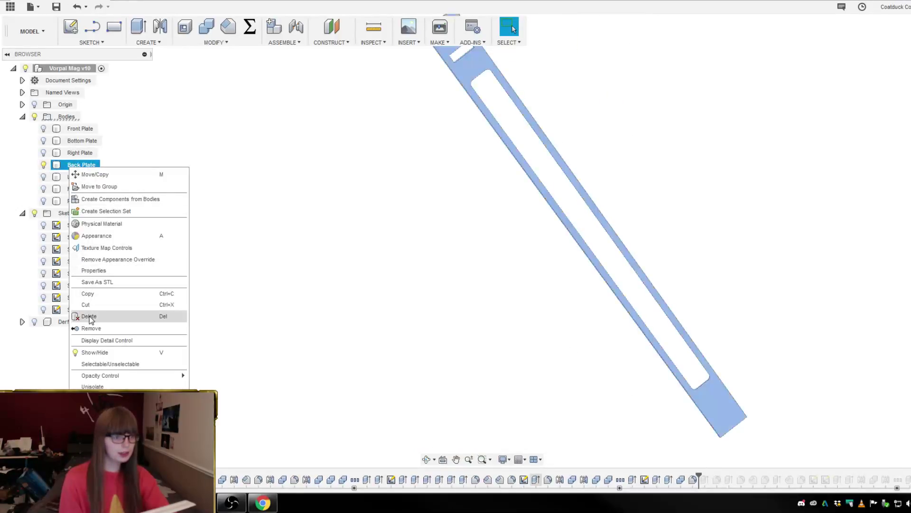
click(102, 387)
scroll(479, 374, down, 5)
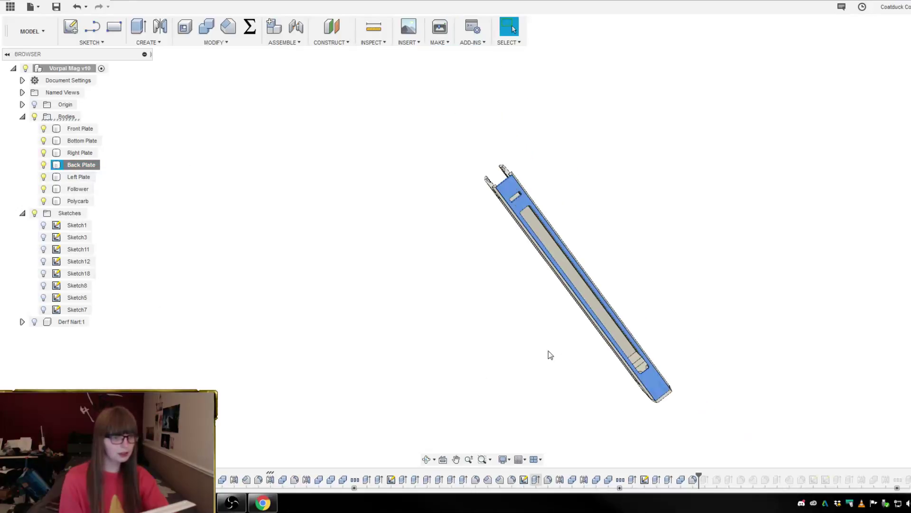
shift+middle_drag(548, 350, 493, 347)
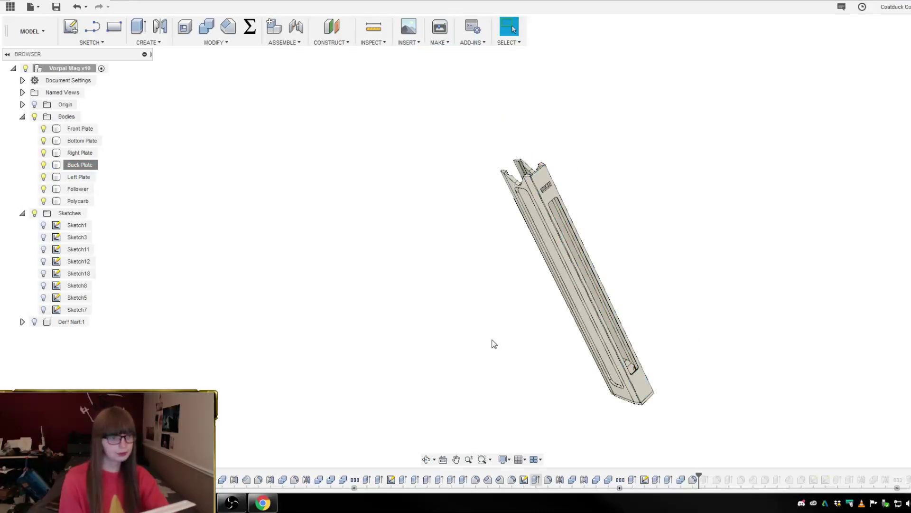
- Roll the history marker forward past the feed lip features and examine the magazine's window and catch slot
drag(698, 474, 891, 473)
mouse_move(704, 325)
shift+middle_down()
mouse_move(672, 297)
mouse_move(634, 289)
mouse_move(613, 310)
mouse_move(645, 321)
mouse_move(694, 314)
shift+middle_up()
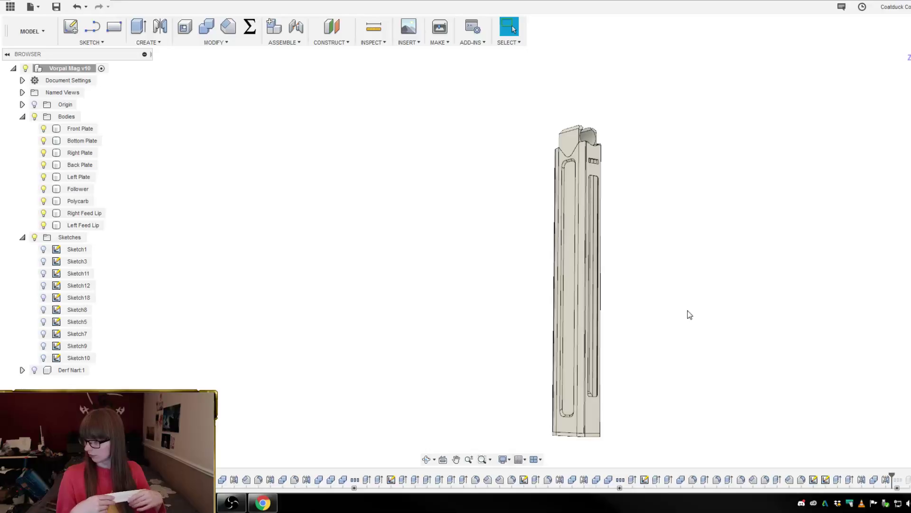
scroll(657, 186, down, 1)
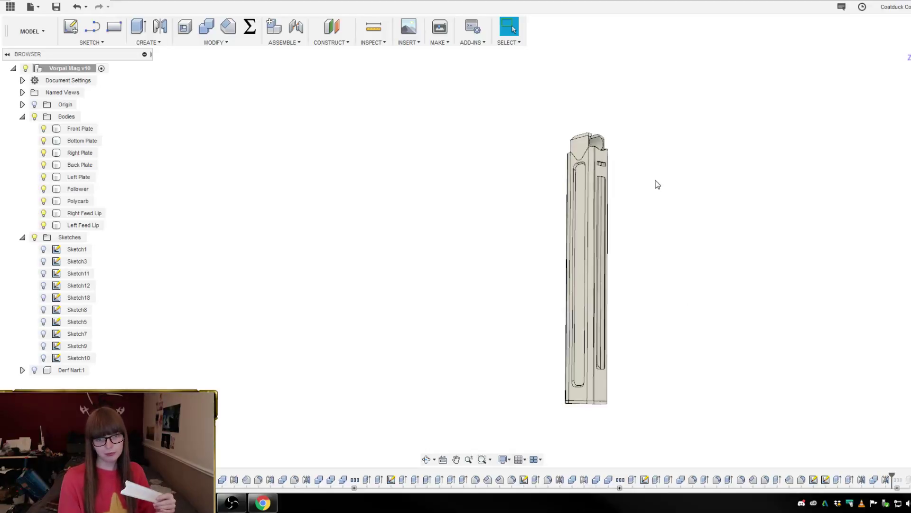
scroll(649, 222, up, 1)
mouse_move(648, 235)
shift+middle_down()
mouse_move(610, 236)
mouse_move(605, 206)
mouse_move(617, 257)
mouse_move(611, 235)
mouse_move(673, 237)
mouse_move(621, 243)
mouse_move(612, 232)
mouse_move(619, 218)
mouse_move(641, 209)
mouse_move(661, 227)
mouse_move(649, 234)
shift+middle_up()
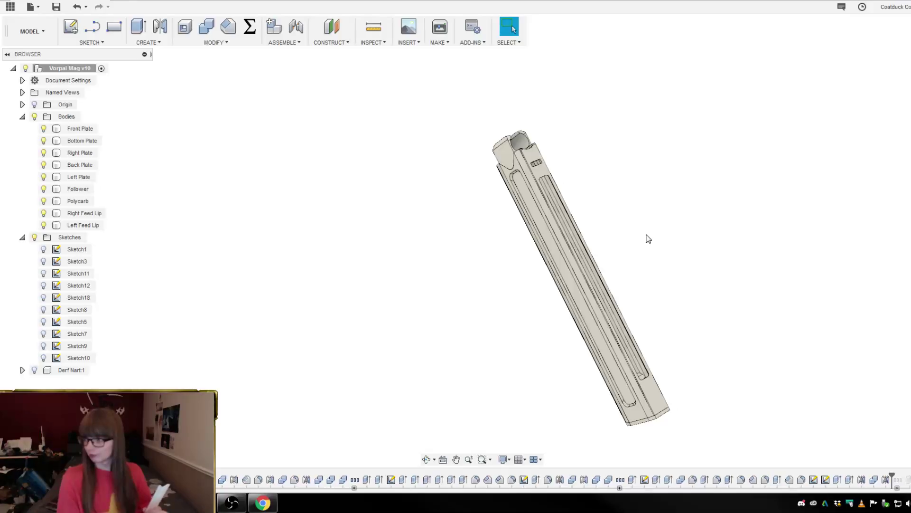
shift+middle_drag(648, 238, 647, 220)
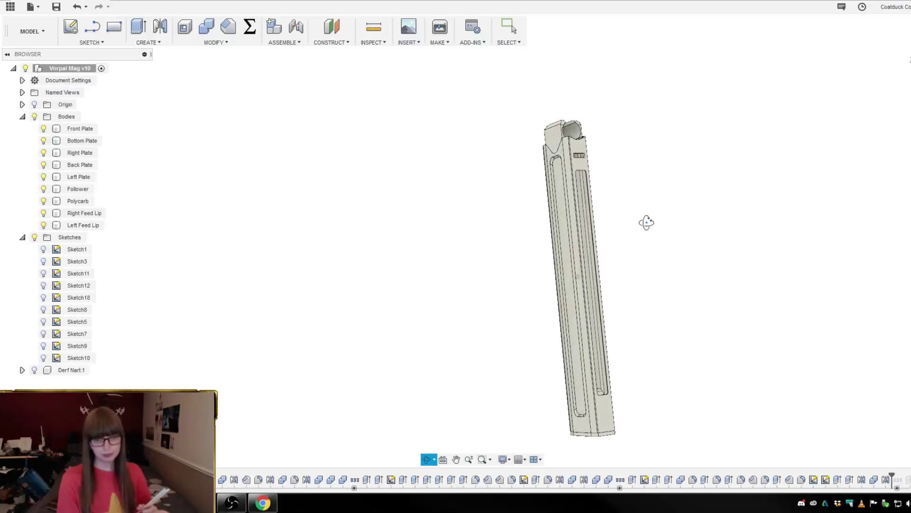
scroll(611, 263, up, 3)
shift+middle_drag(611, 263, 579, 271)
scroll(625, 121, down, 3)
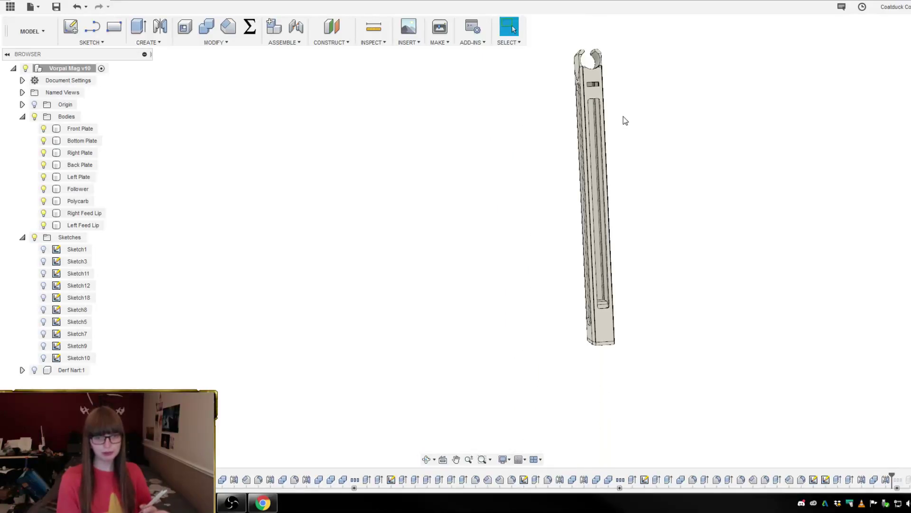
- Show the Derf Nart component and examine the stacked darts through the Back Plate's window
click(32, 371)
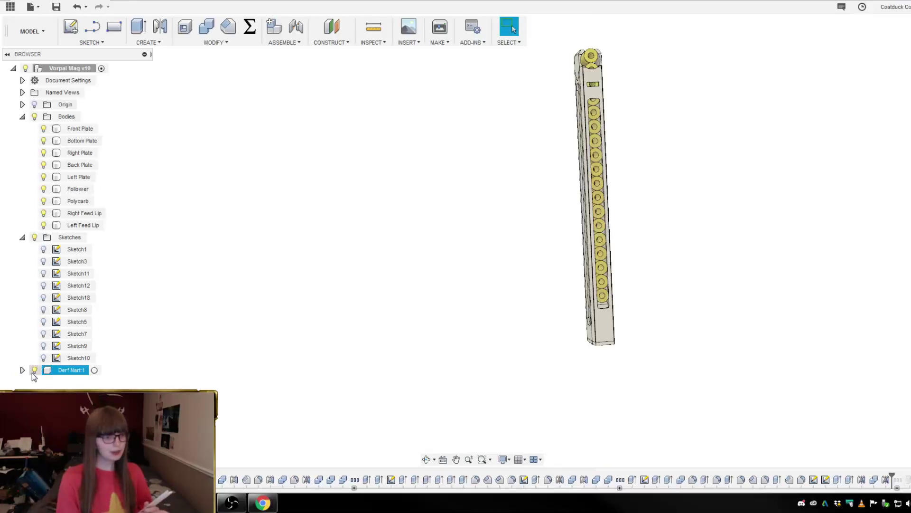
shift+middle_drag(666, 205, 675, 170)
scroll(627, 217, up, 5)
shift+middle_drag(612, 213, 609, 185)
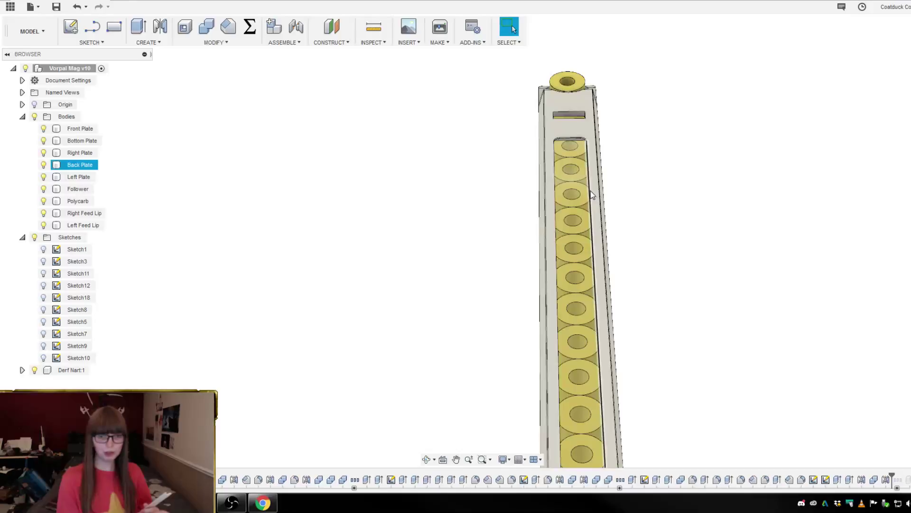
shift+middle_drag(636, 179, 656, 205)
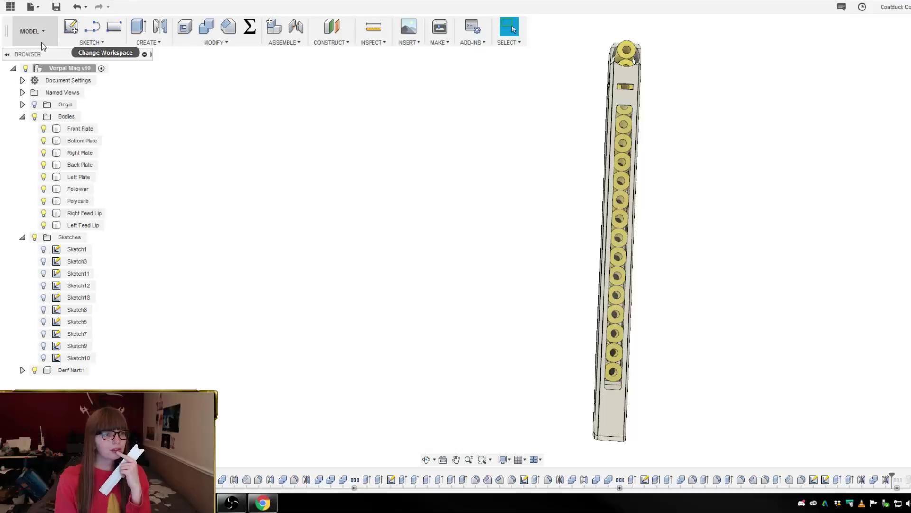
- Open the Untitled design from the Vorpal Renders folder and update its linked Vorpal Mag components to the latest version
click(10, 6)
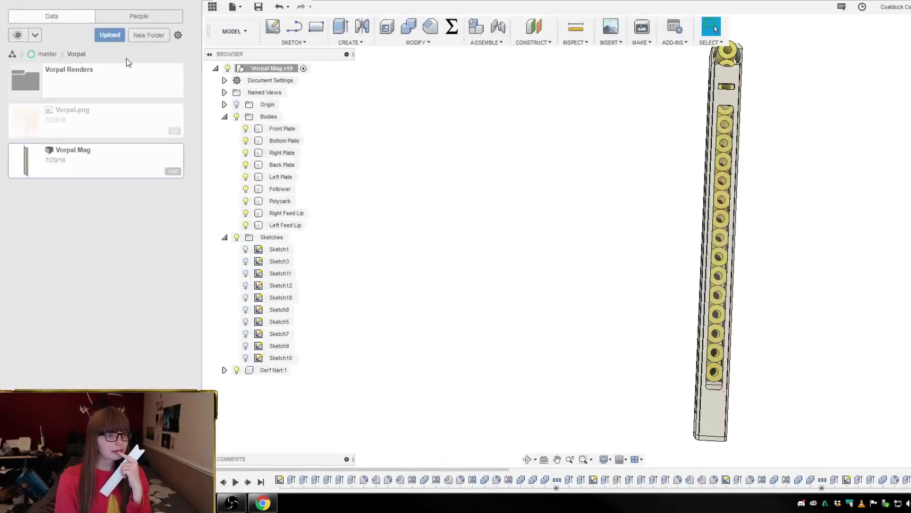
click(99, 81)
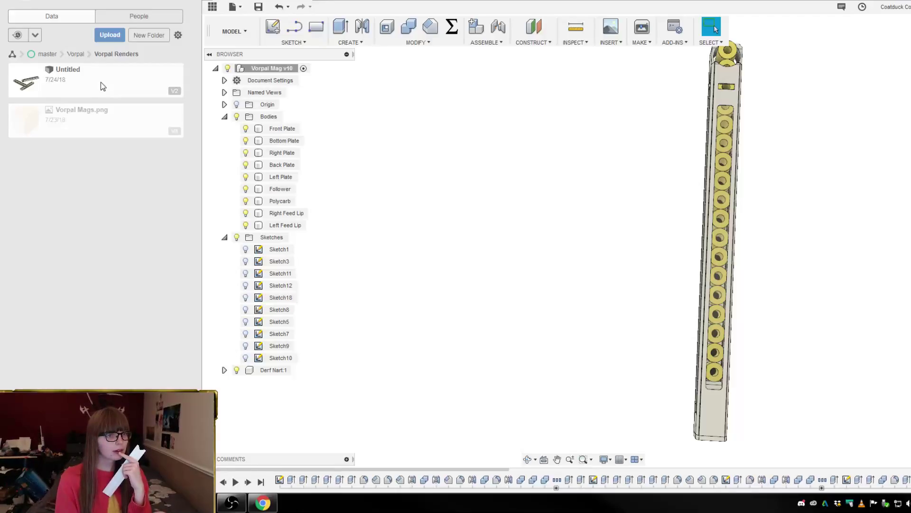
double_click(101, 83)
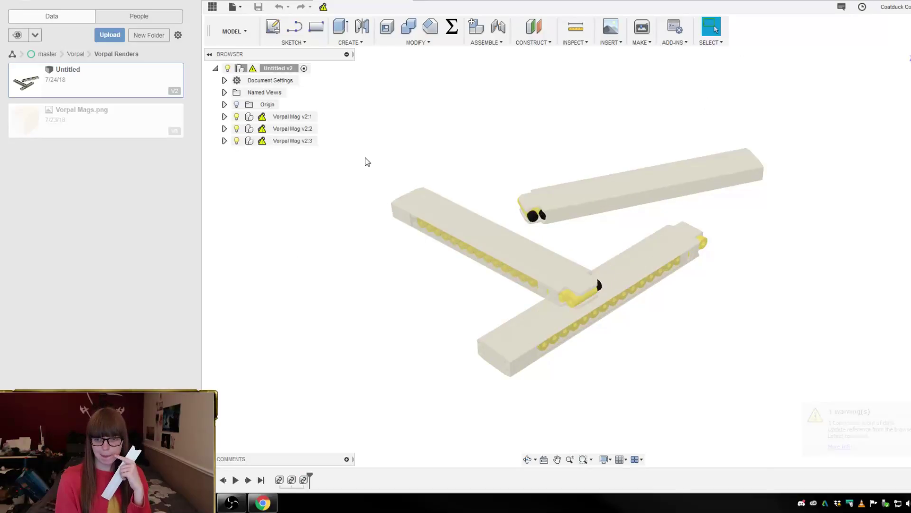
right_click(283, 119)
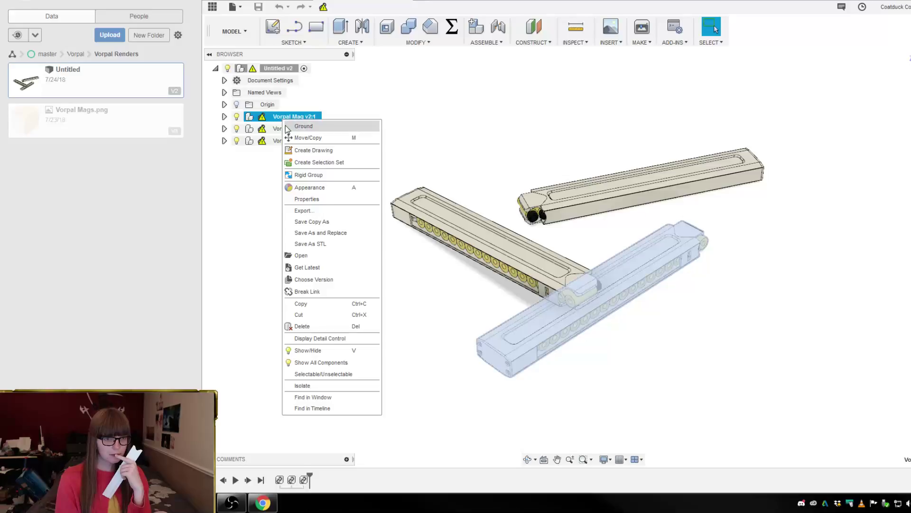
click(308, 268)
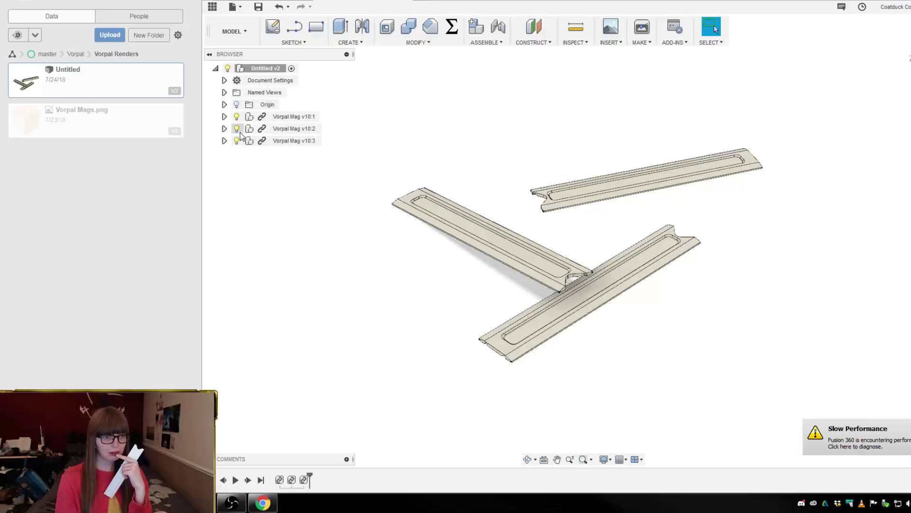
- Inspect the bodies of the first linked Vorpal Mag, and save the Vorpal Mag design as a new version described as User Saved
click(224, 116)
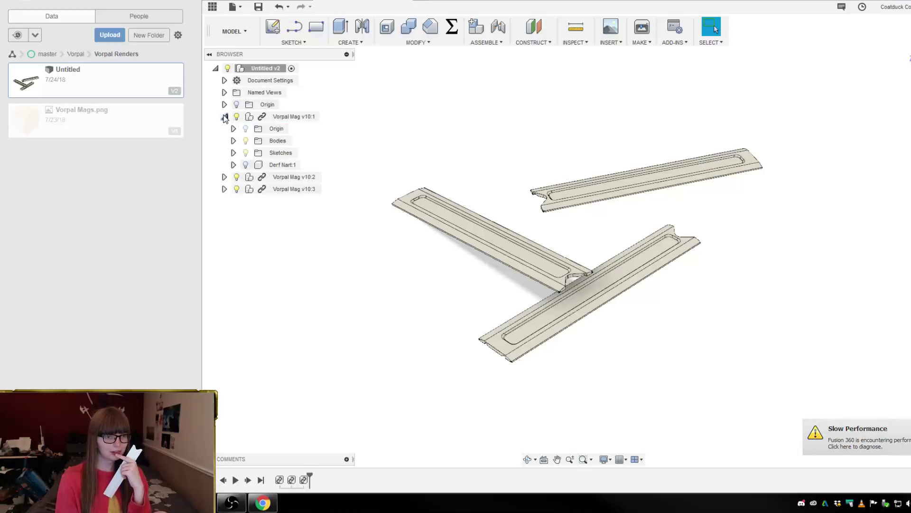
click(233, 141)
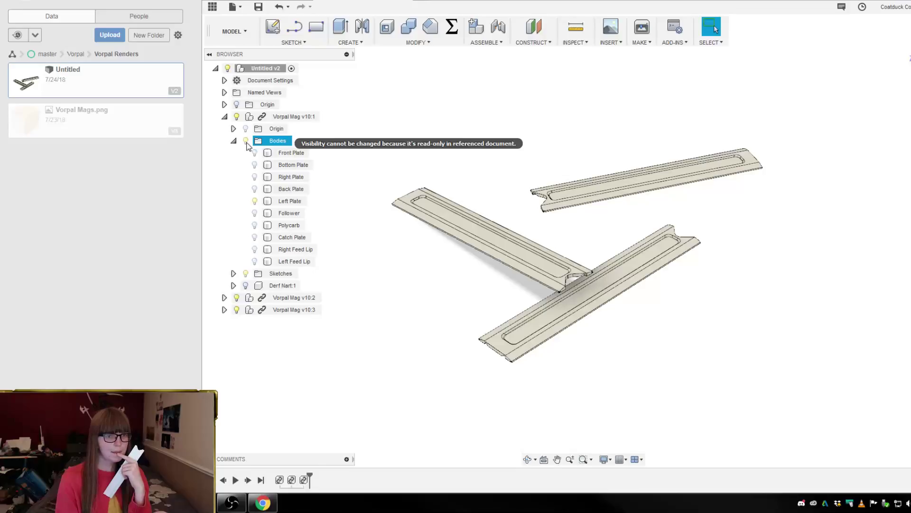
click(290, 0)
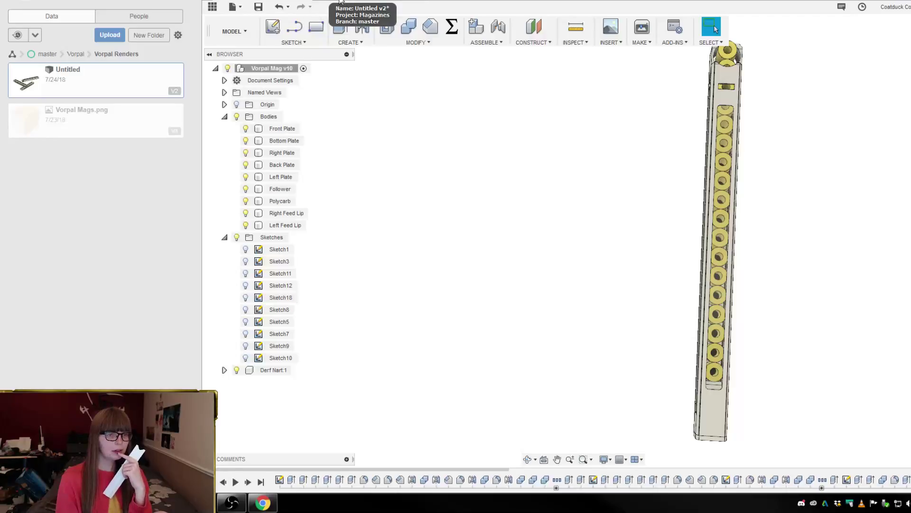
click(258, 7)
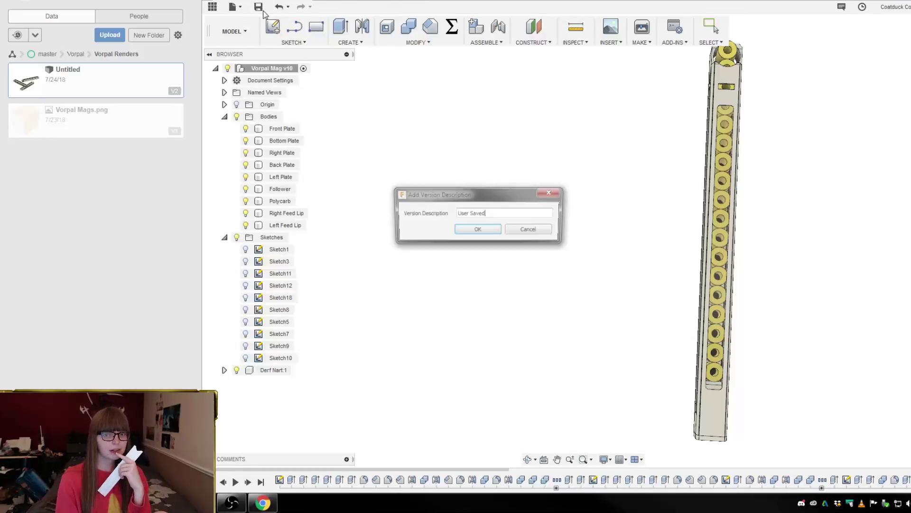
click(488, 231)
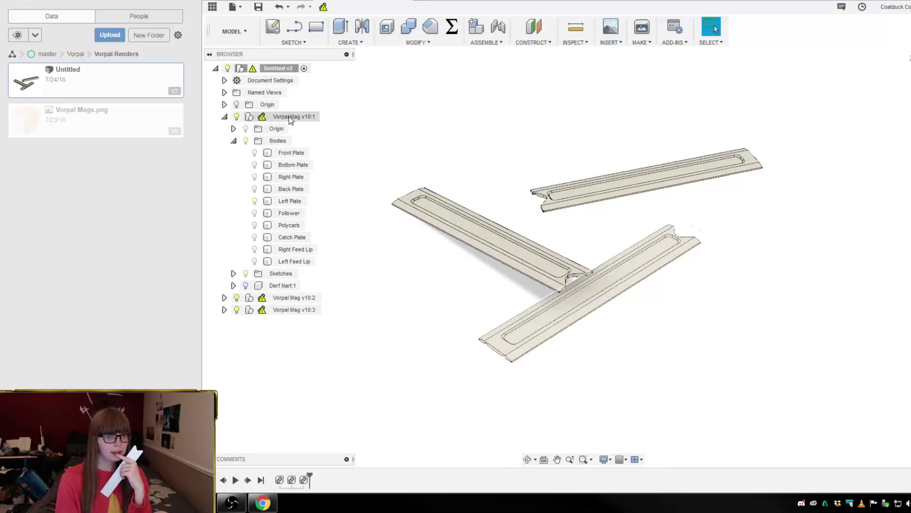
- Update the linked Vorpal Mag components in the render assembly to the latest version and examine the three magazines
right_click(291, 119)
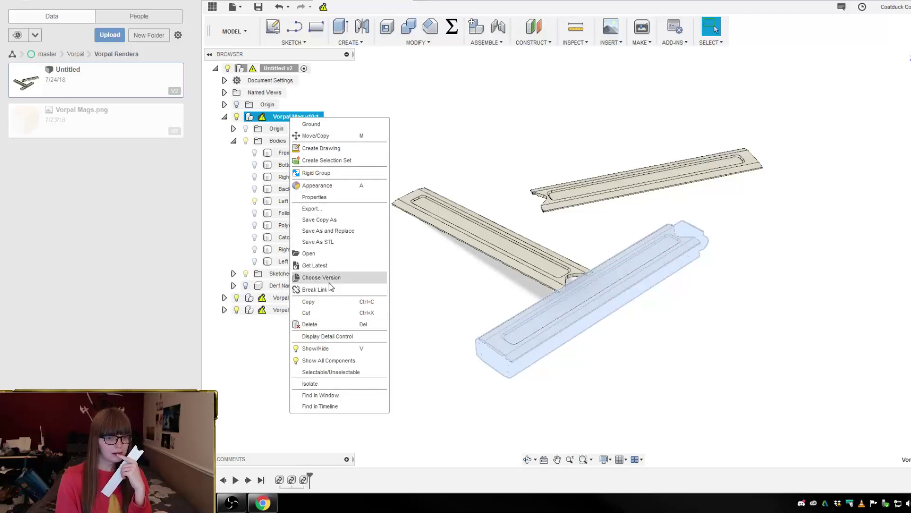
click(329, 262)
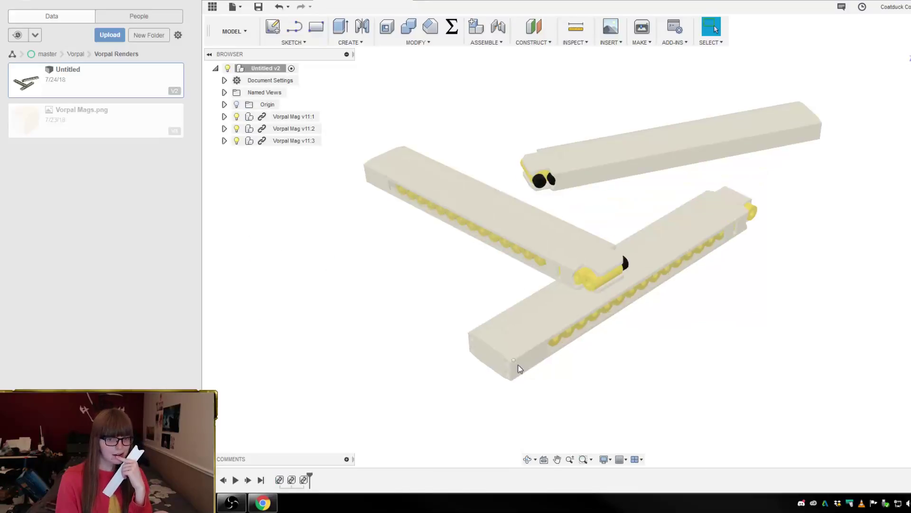
shift+middle_drag(633, 393, 602, 376)
scroll(648, 170, up, 2)
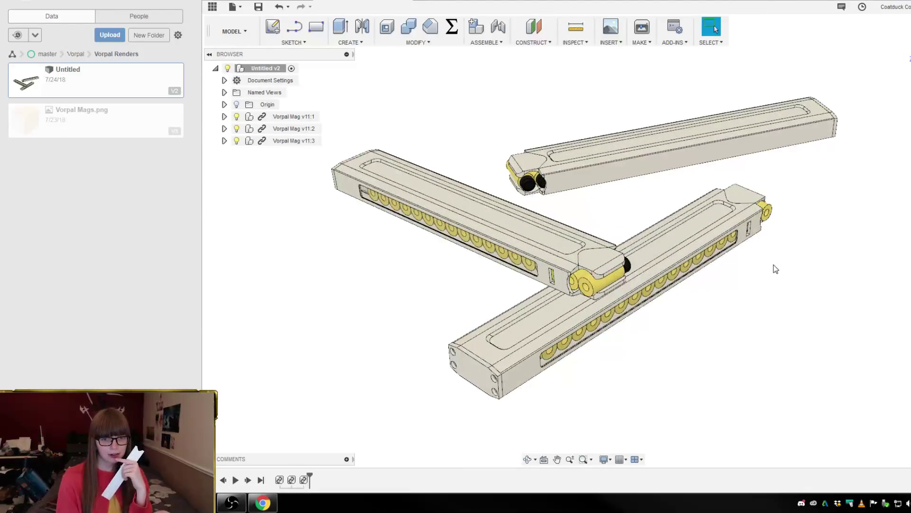
shift+middle_drag(779, 315, 886, 341)
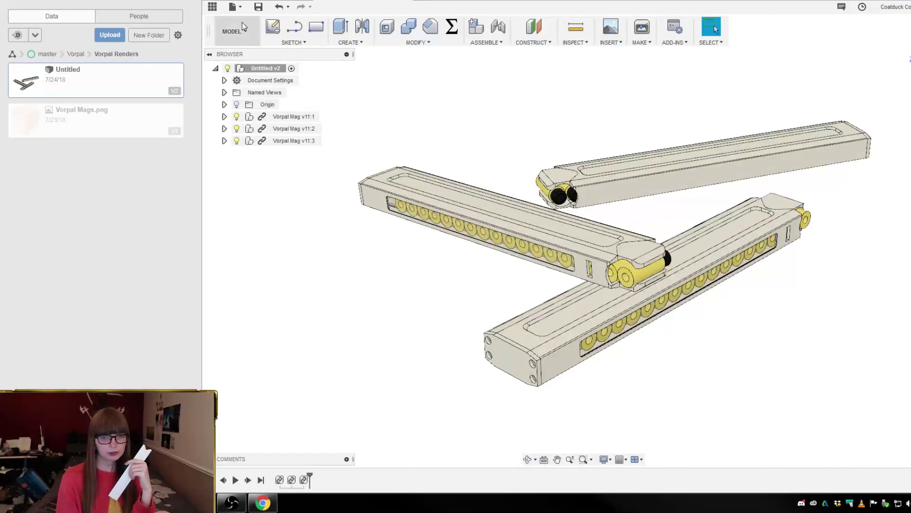
- Close the data panel and hide the second and third Vorpal Mag components, leaving only the first magazine in view
click(212, 6)
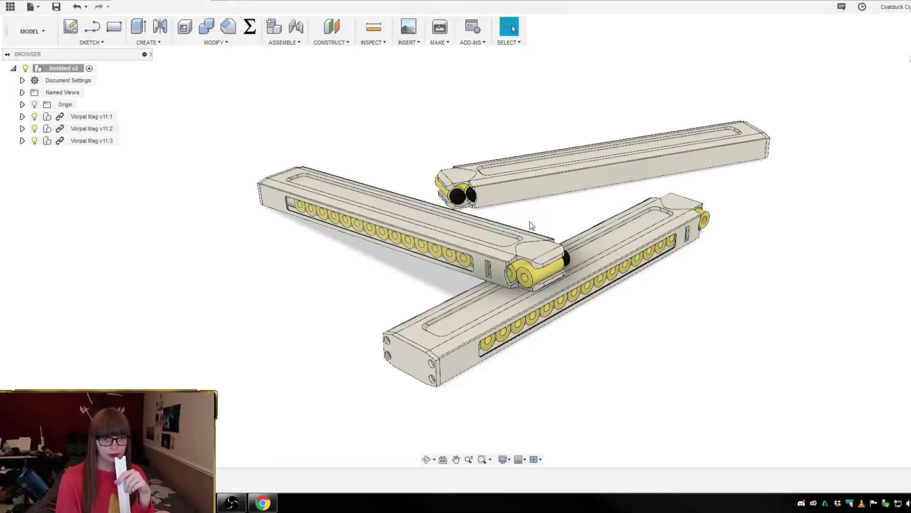
scroll(569, 214, up, 1)
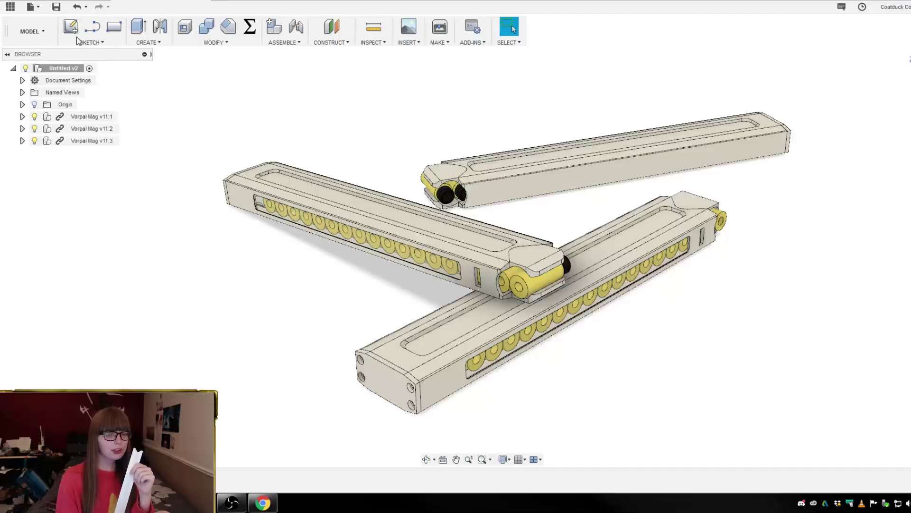
click(87, 129)
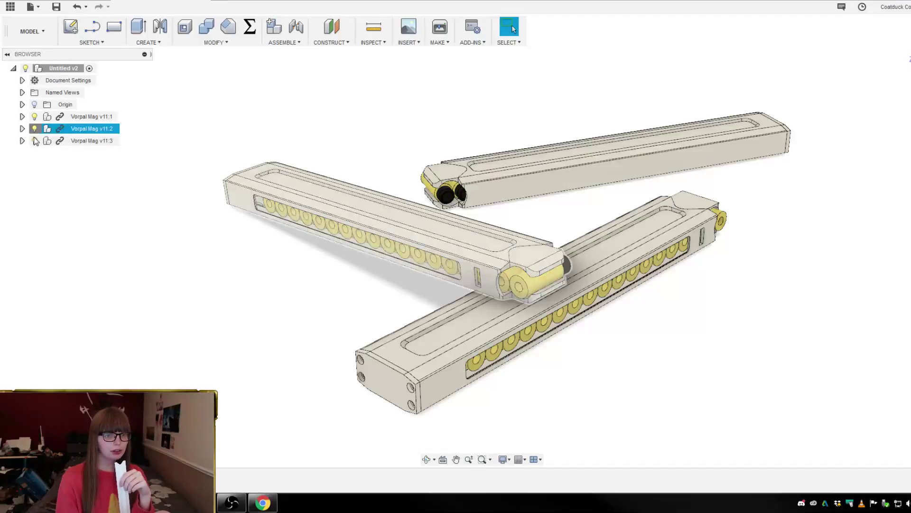
click(34, 129)
click(34, 140)
shift+middle_drag(245, 197, 235, 198)
key(Escape)
- Switch to the Render workspace and start an in-canvas render of the single magazine
click(47, 37)
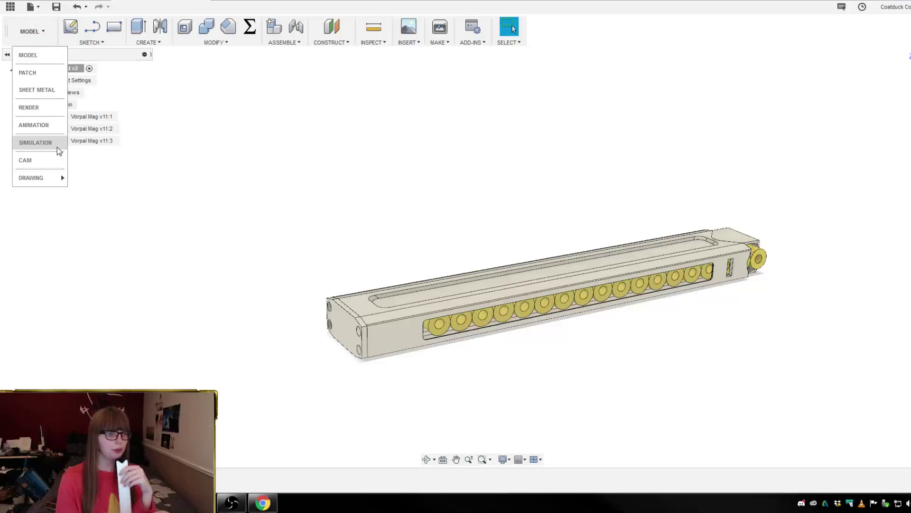
click(47, 110)
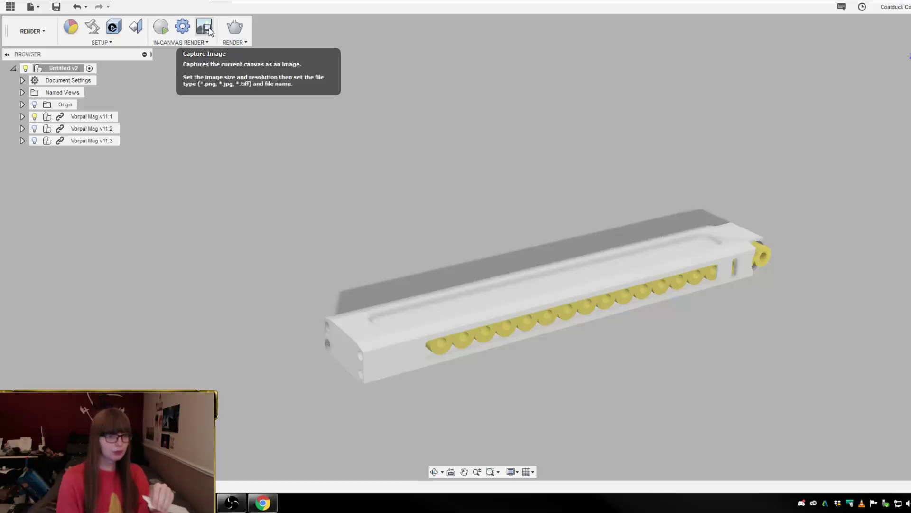
click(161, 27)
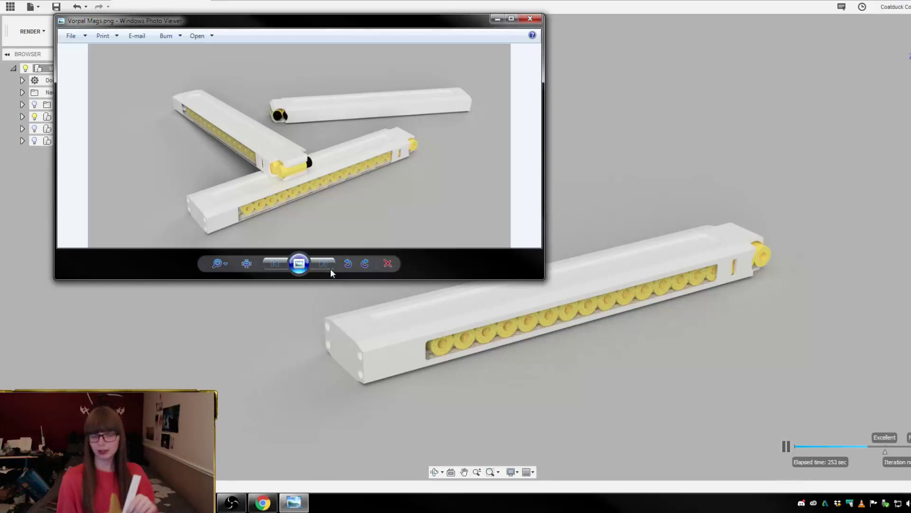
- Compare the earlier Vorpal Mags.png render with the new one by enlarging its front magazine in the photo viewer
drag(357, 23, 305, 12)
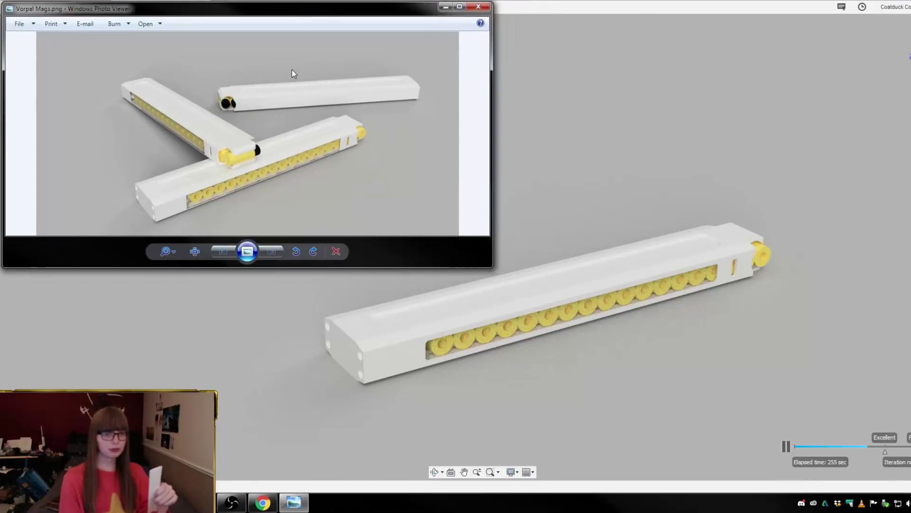
scroll(292, 174, up, 4)
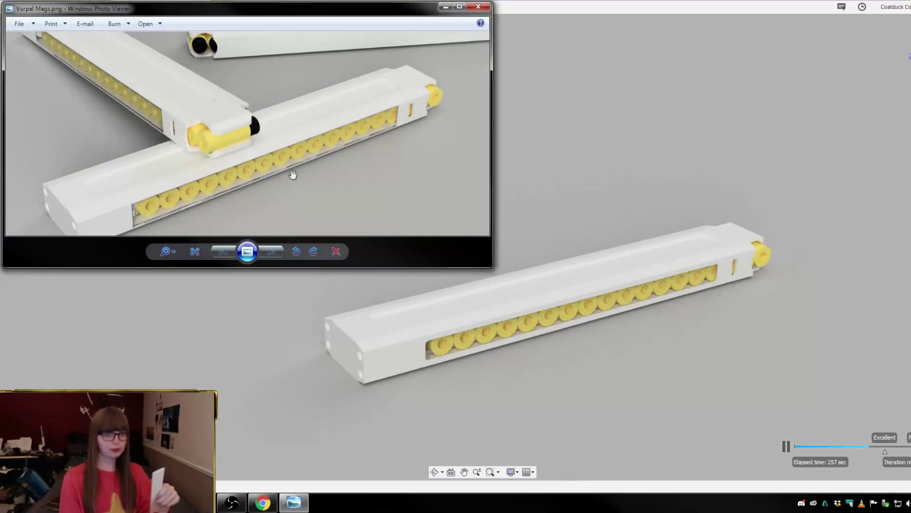
drag(350, 183, 354, 153)
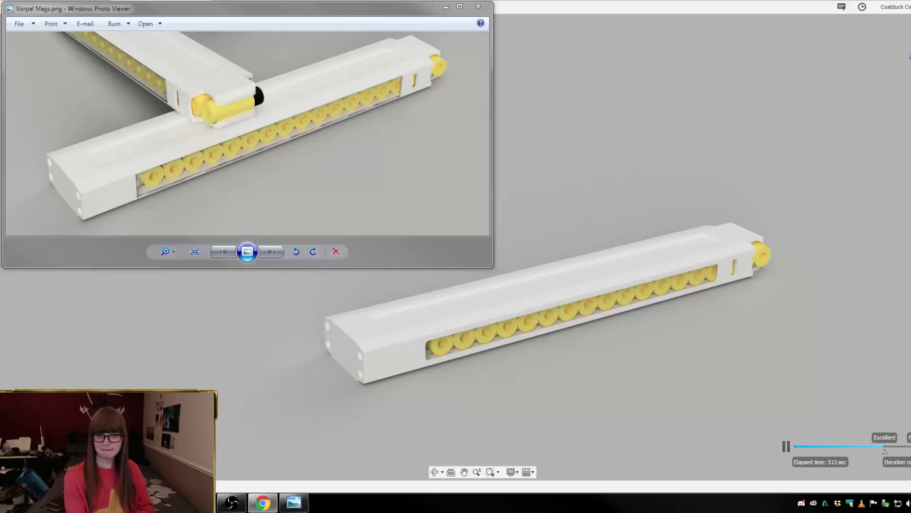
- Pause the in-canvas render and open the captured image's PNG save settings, selecting the word Untitled in its name
click(785, 445)
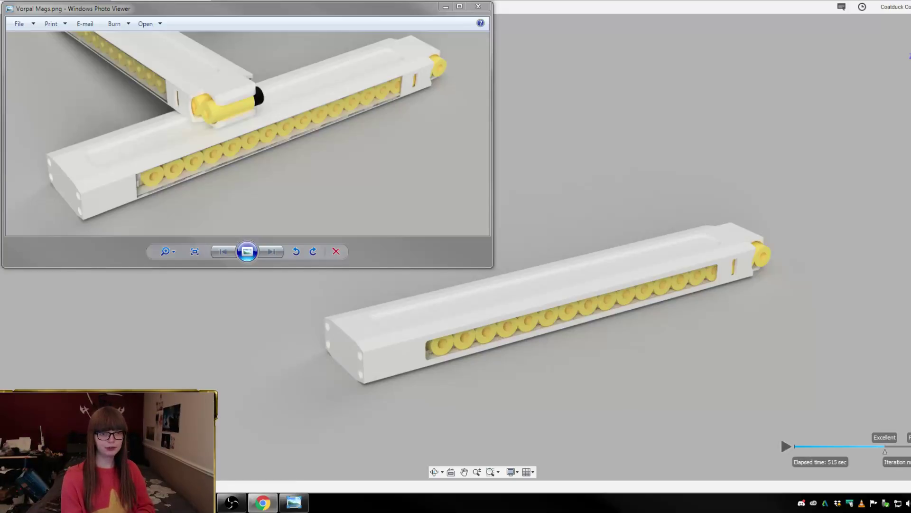
click(681, 19)
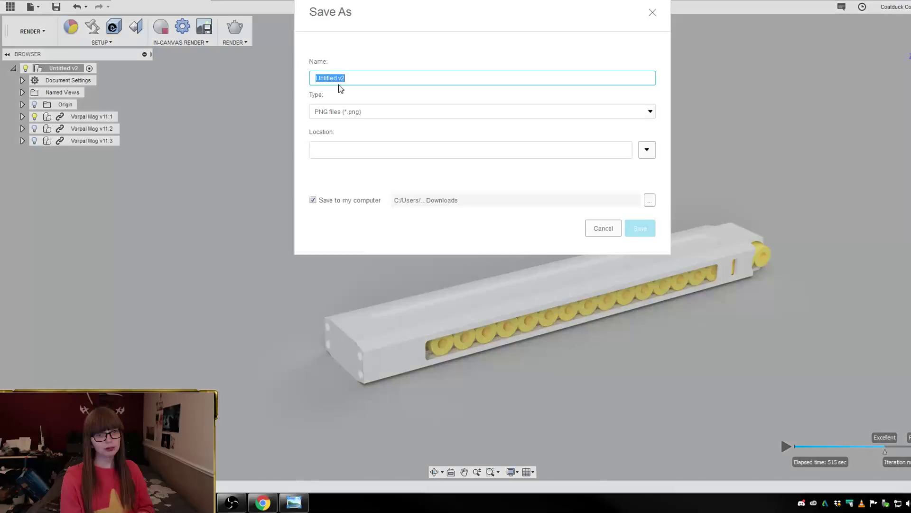
click(338, 81)
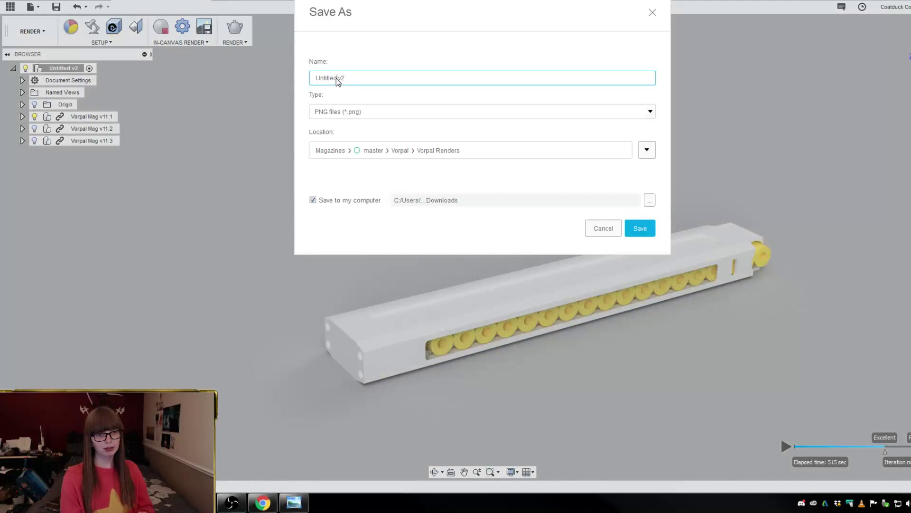
double_click(334, 79)
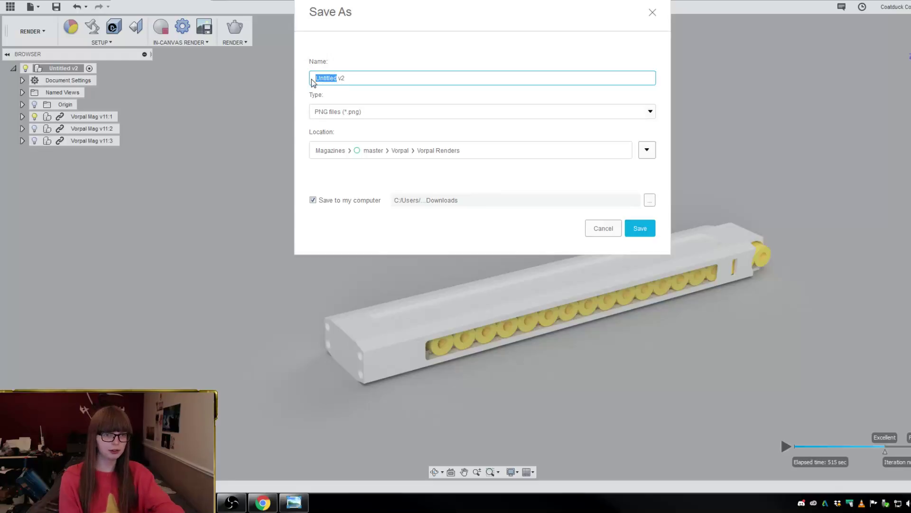
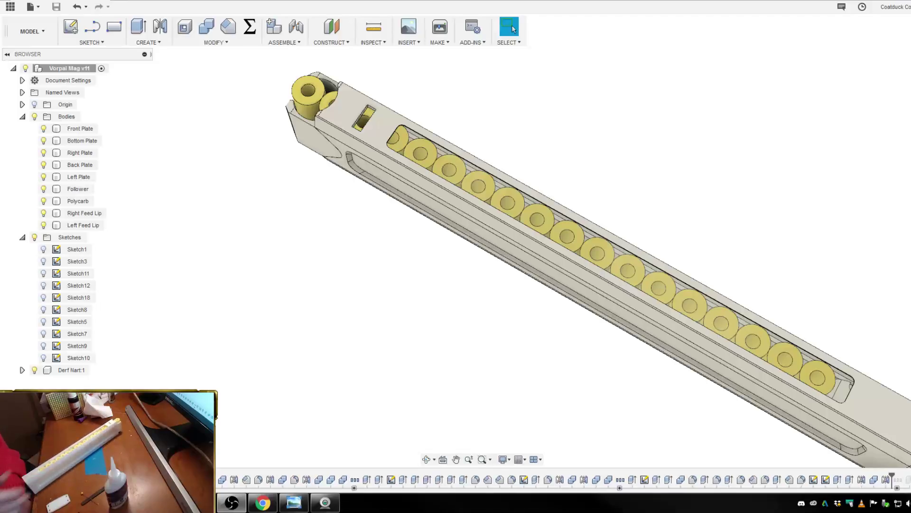
- Deselect the Vorpal Mag's plates and launch Simplify3D
click(678, 271)
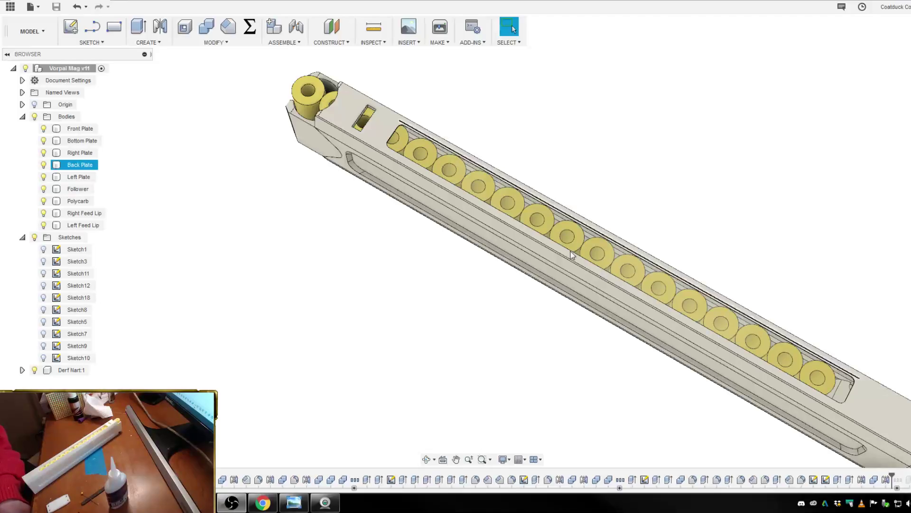
click(310, 272)
key(super)
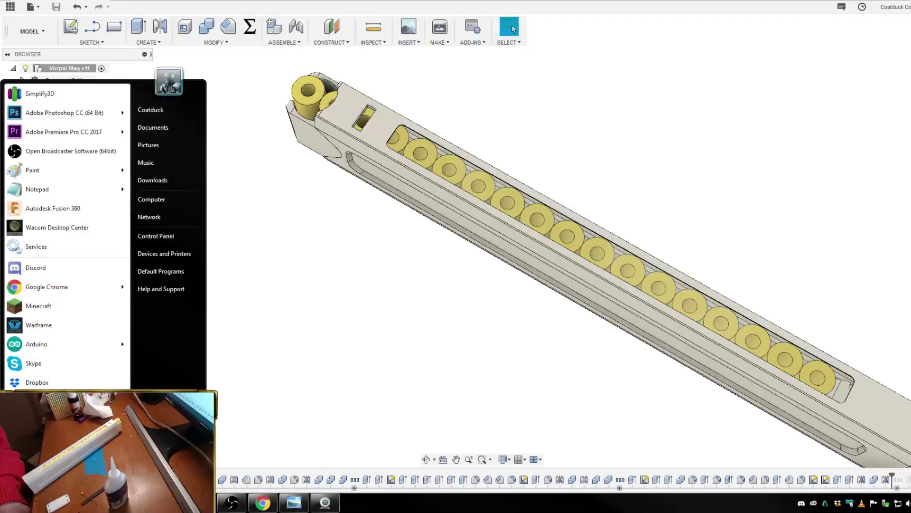
click(65, 102)
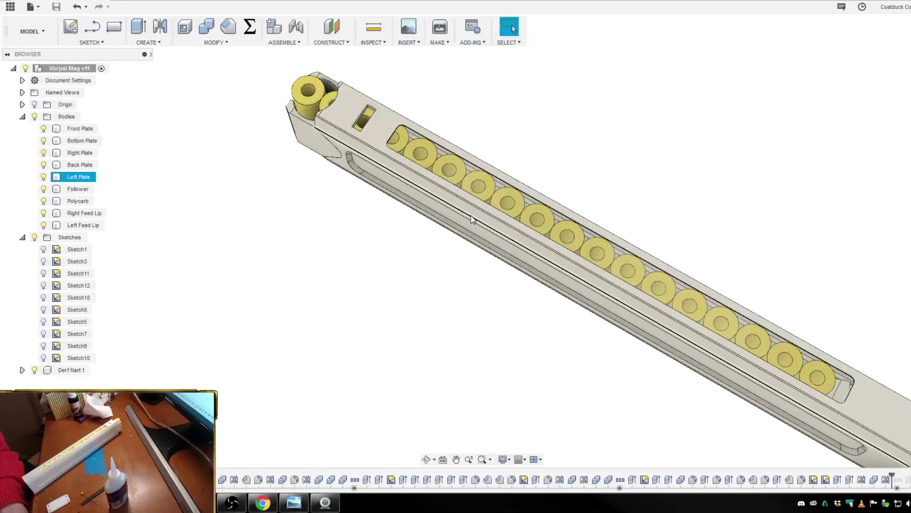
click(391, 433)
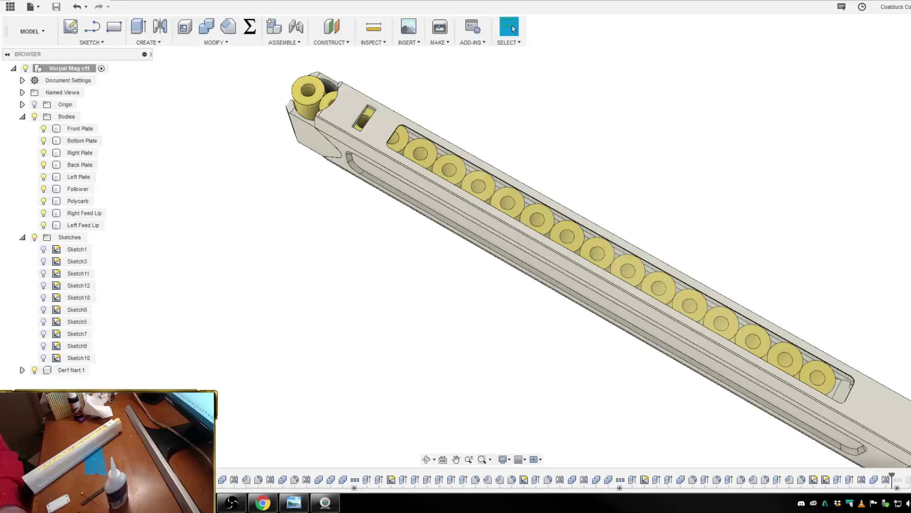
click(13, 503)
click(42, 99)
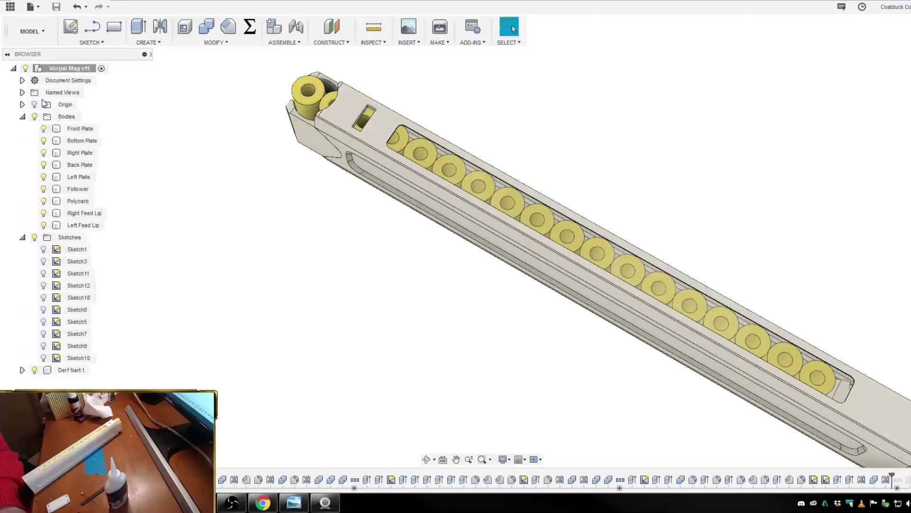
click(359, 154)
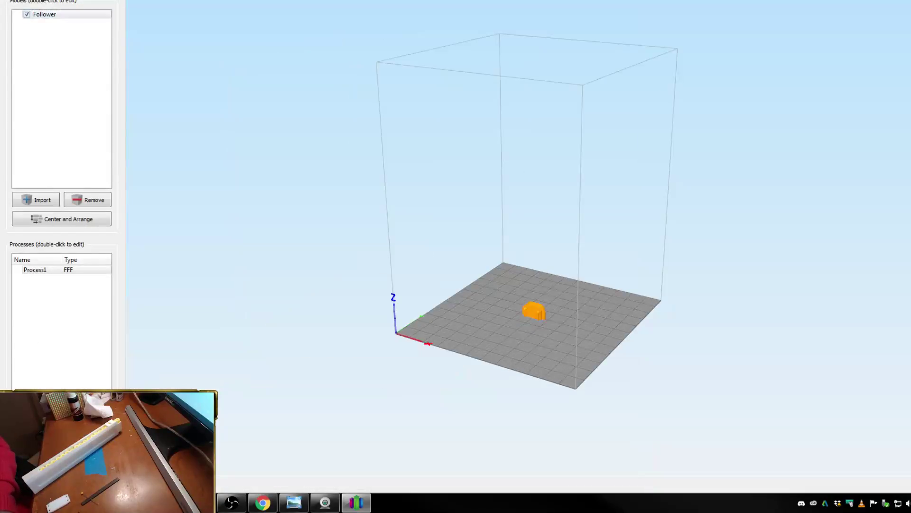
- Delete the Follower model from the build plate in Simplify3D
mouse_move(294, 503)
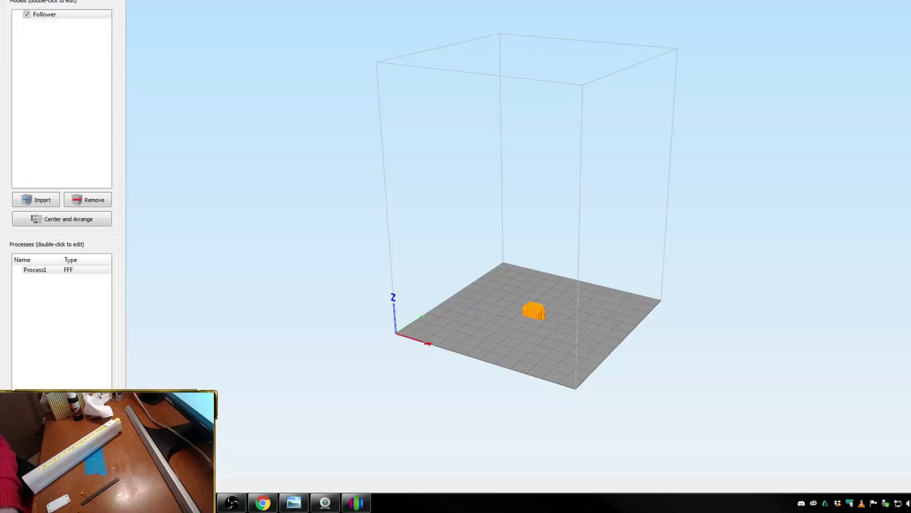
click(538, 315)
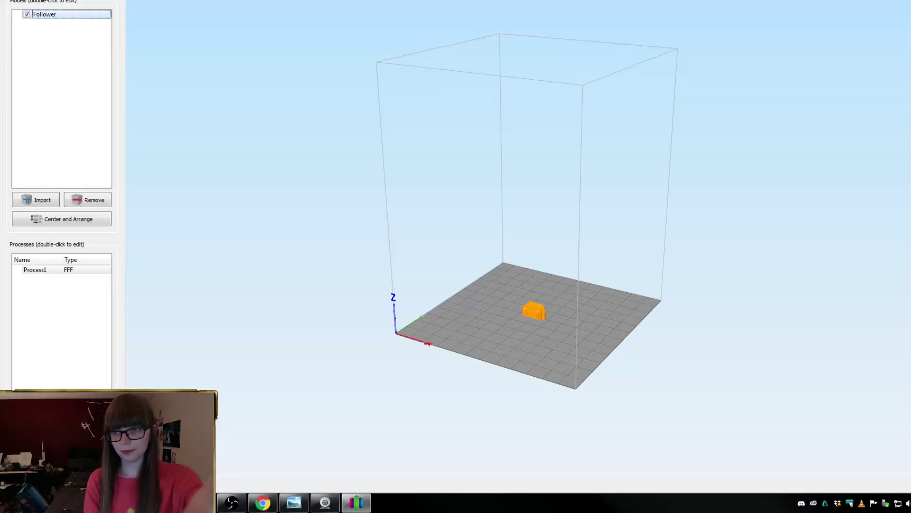
key(alt+Tab)
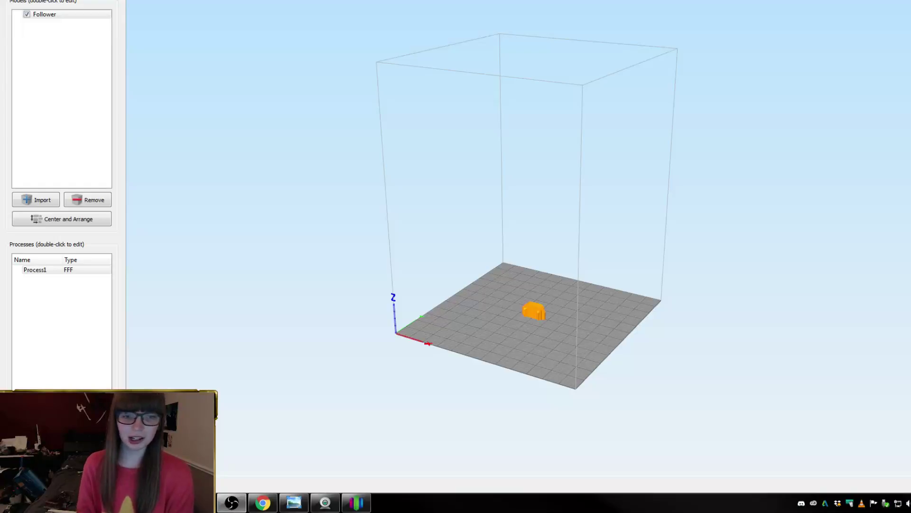
click(539, 325)
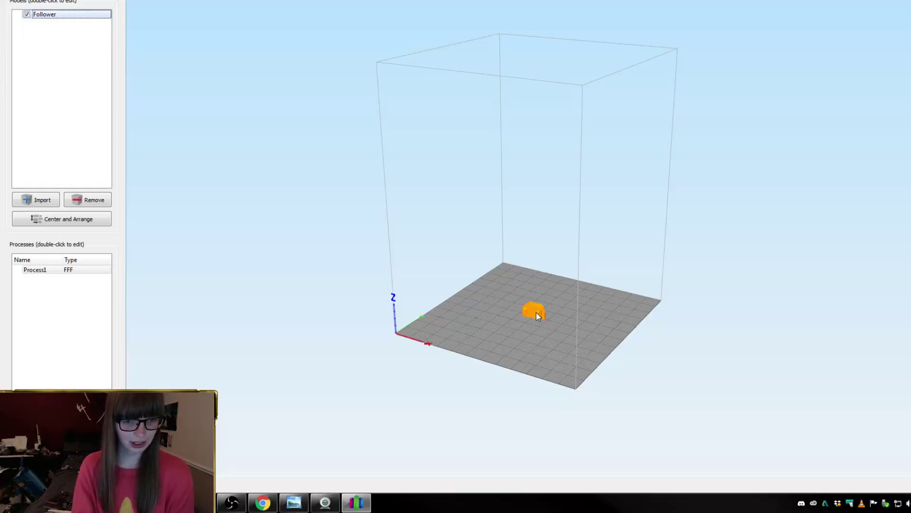
key(Delete)
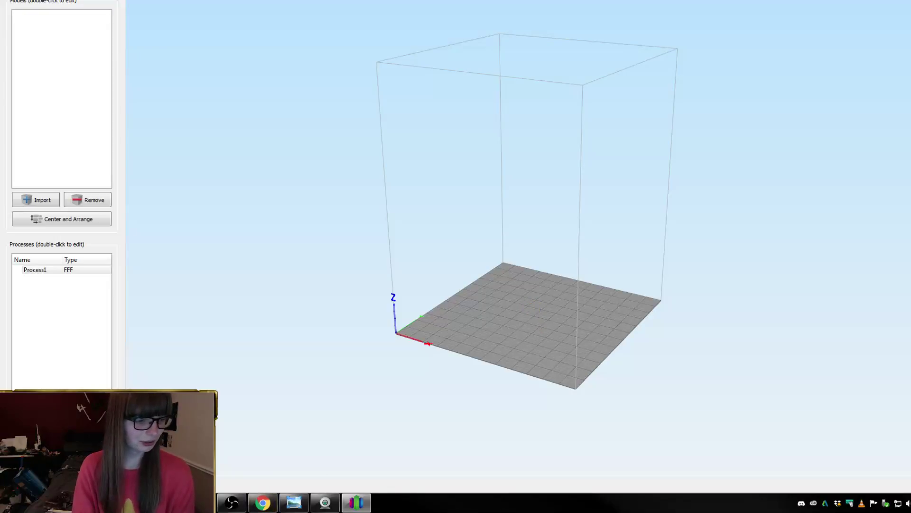
mouse_move(294, 502)
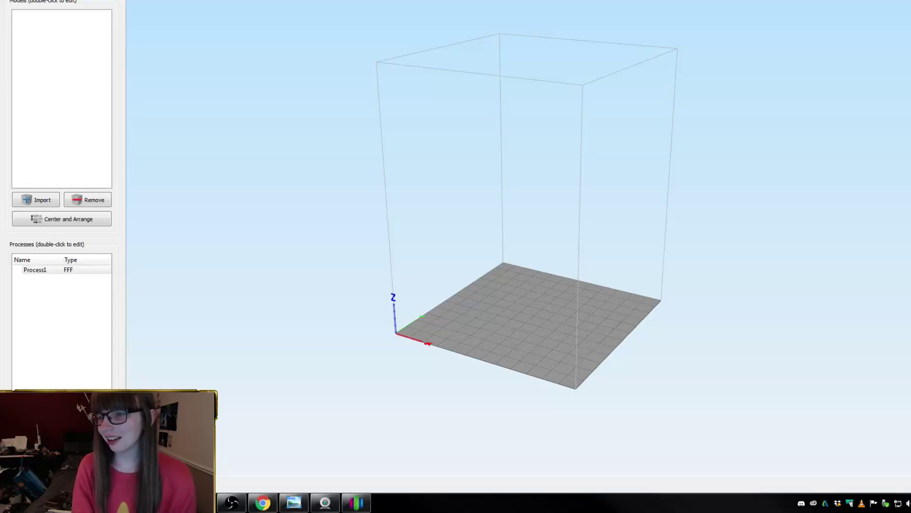
- Add two copies of the Left Plate and one Front Plate to the build plate
drag(910, 156, 846, 169)
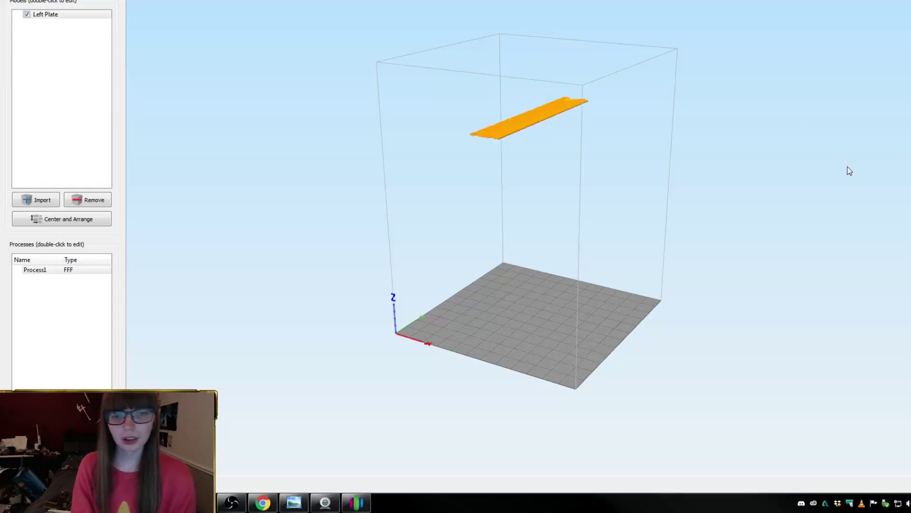
drag(910, 156, 635, 174)
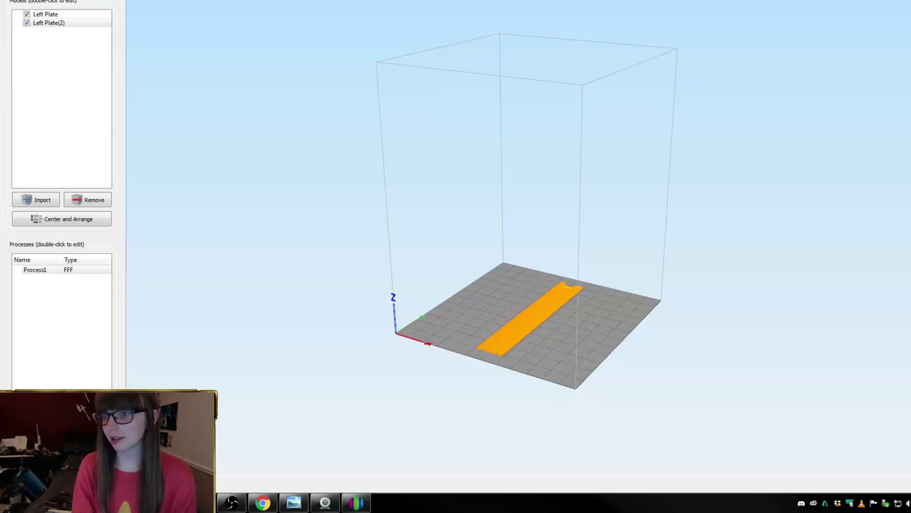
drag(910, 142, 658, 143)
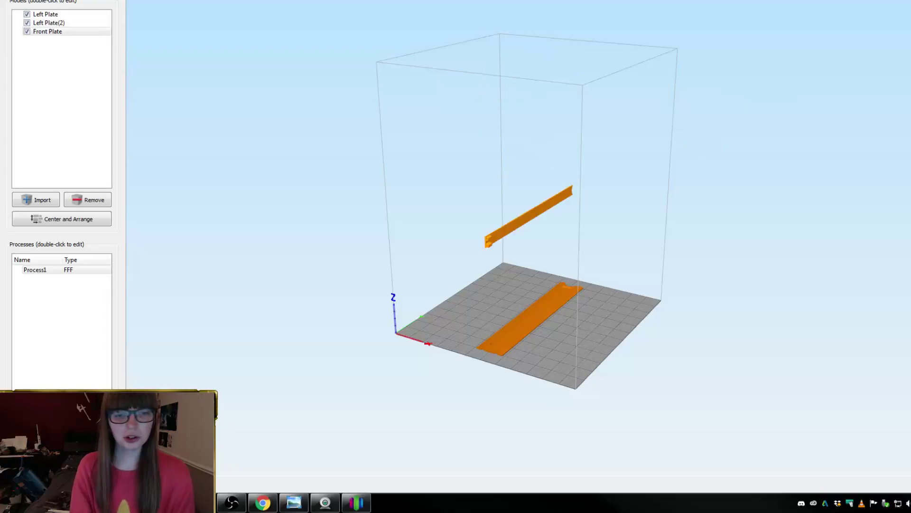
- Set the Front Plate's Y rotation to 90 degrees to lay it flat, and center and arrange all models
double_click(512, 328)
scroll(474, 340, up, 3)
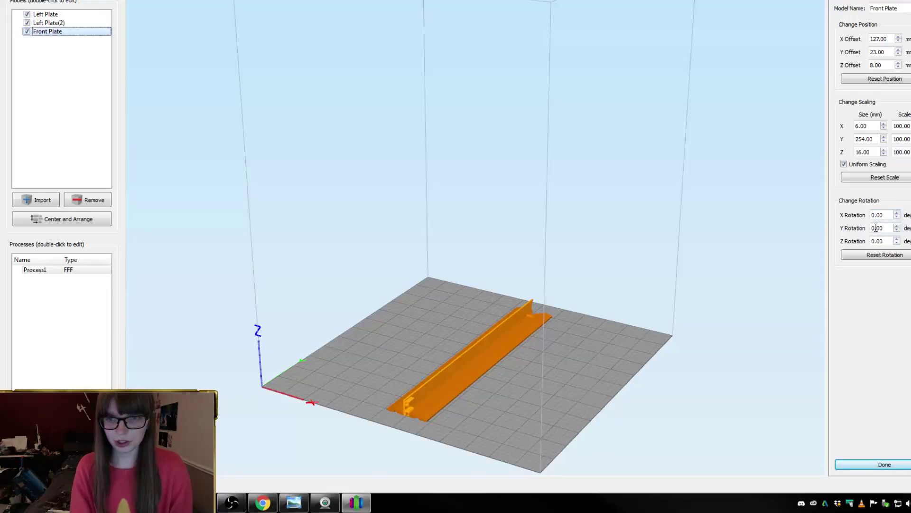
click(873, 227)
text(9)
key(Return)
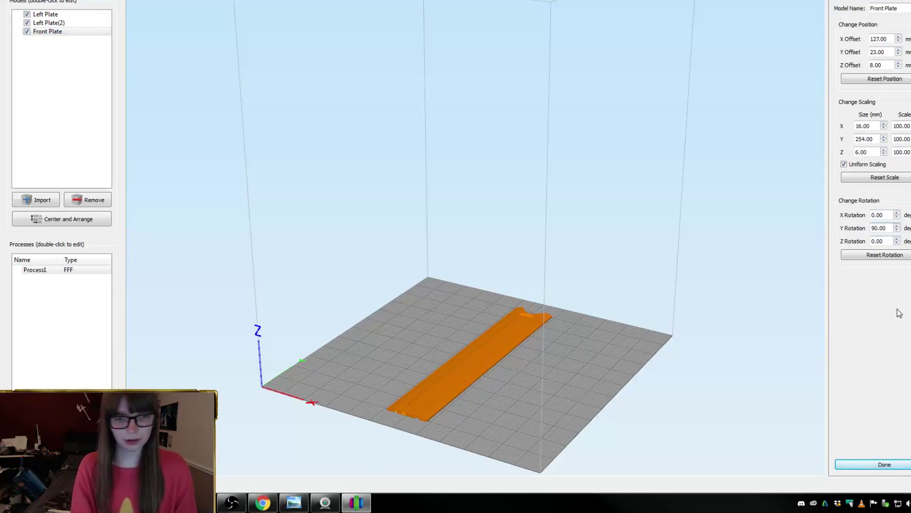
click(81, 222)
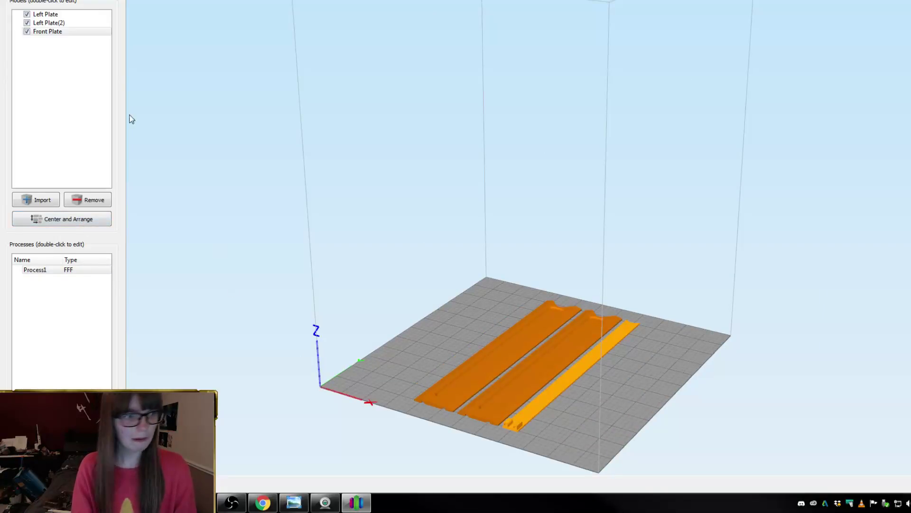
- Duplicate the Front Plate and add the Feed Lip model to the build plate
click(61, 34)
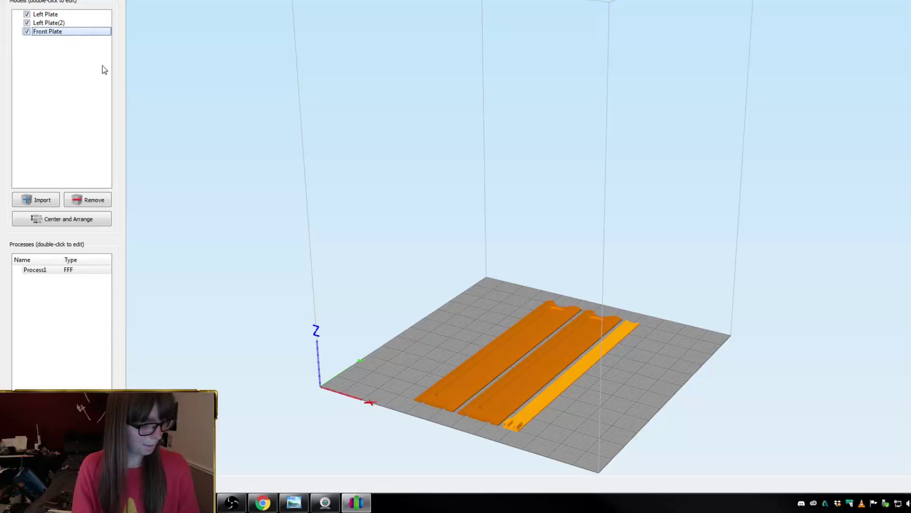
key(ctrl+v)
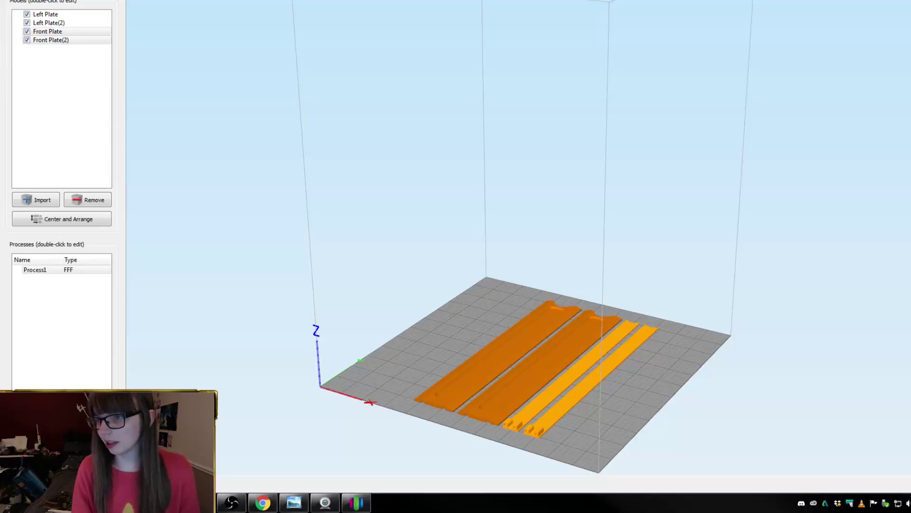
drag(902, 199, 806, 221)
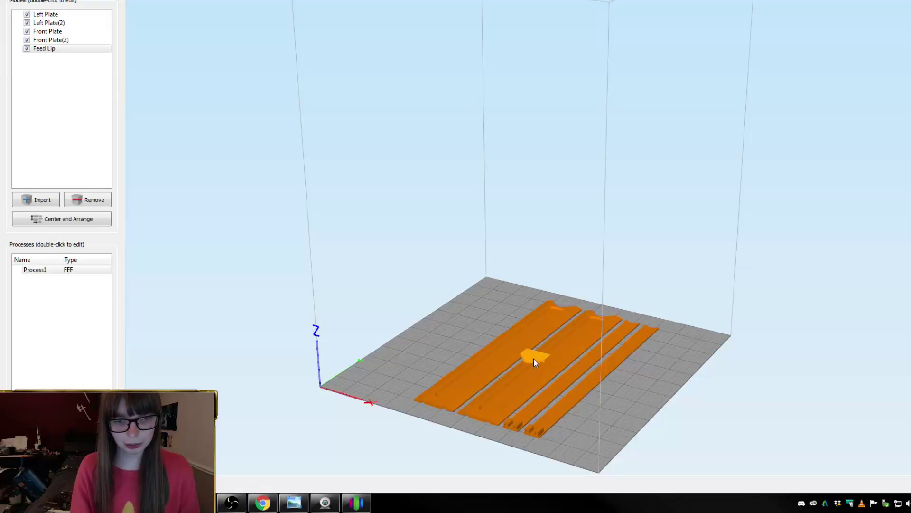
- Set the Feed Lip's Y rotation to 180 degrees, and center and arrange the models on the bed
double_click(534, 358)
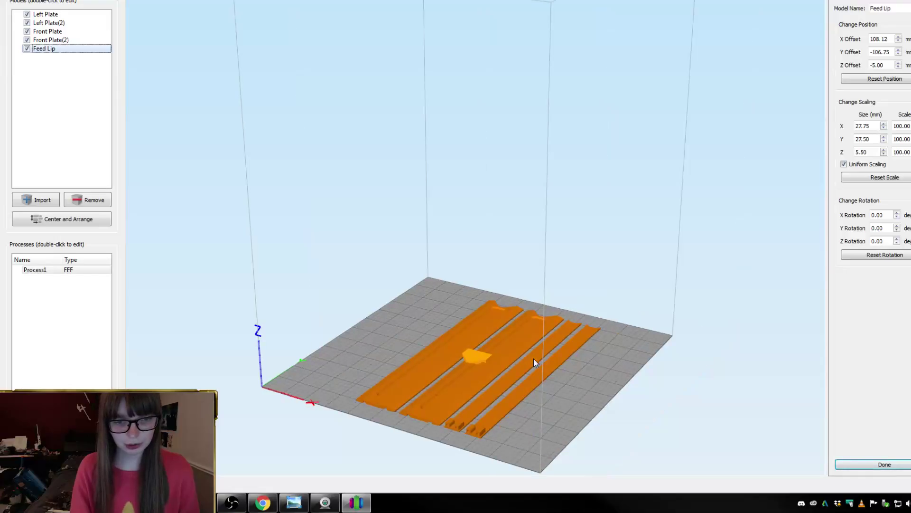
click(872, 228)
text(1)
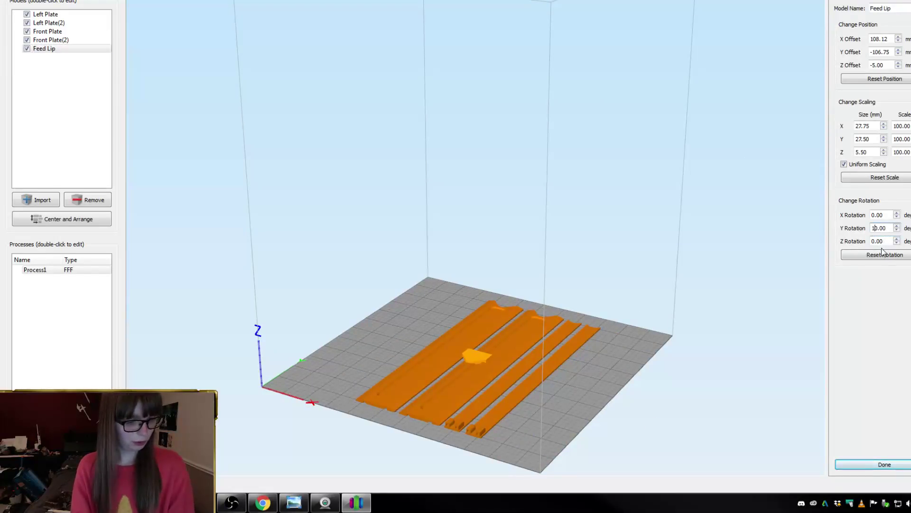
text(8)
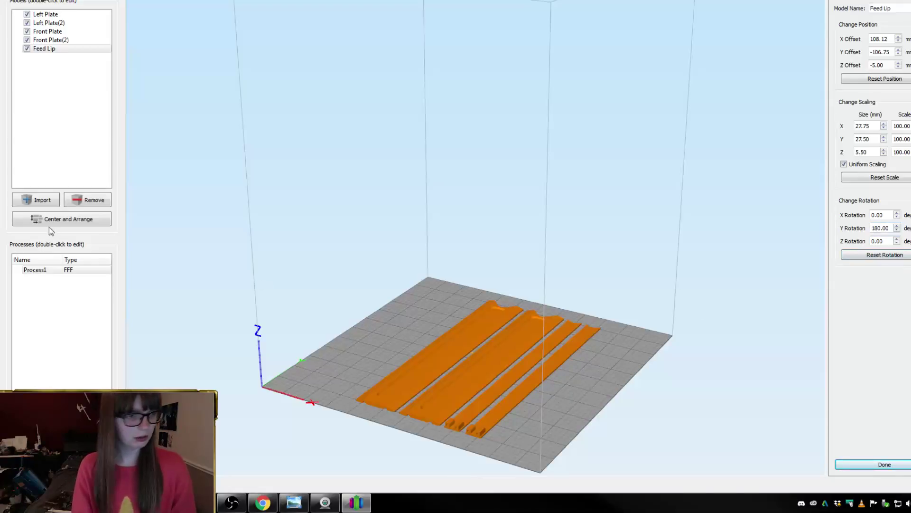
click(58, 220)
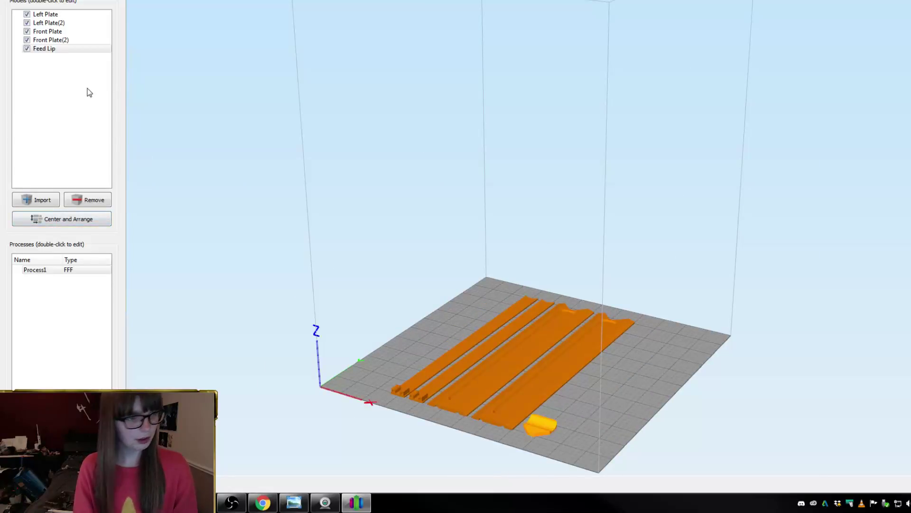
- Duplicate the Feed Lip and add the Bottom Plate model to the build plate
click(66, 50)
key(ctrl+v)
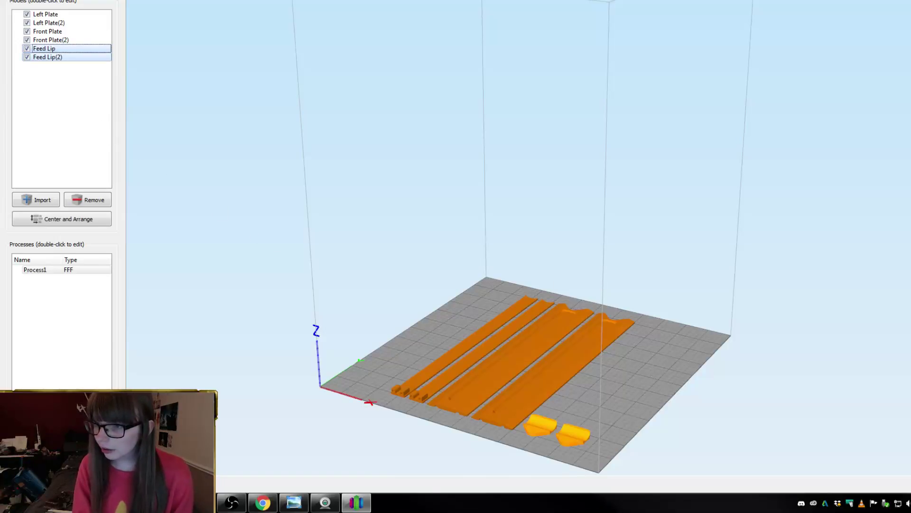
drag(910, 177, 863, 178)
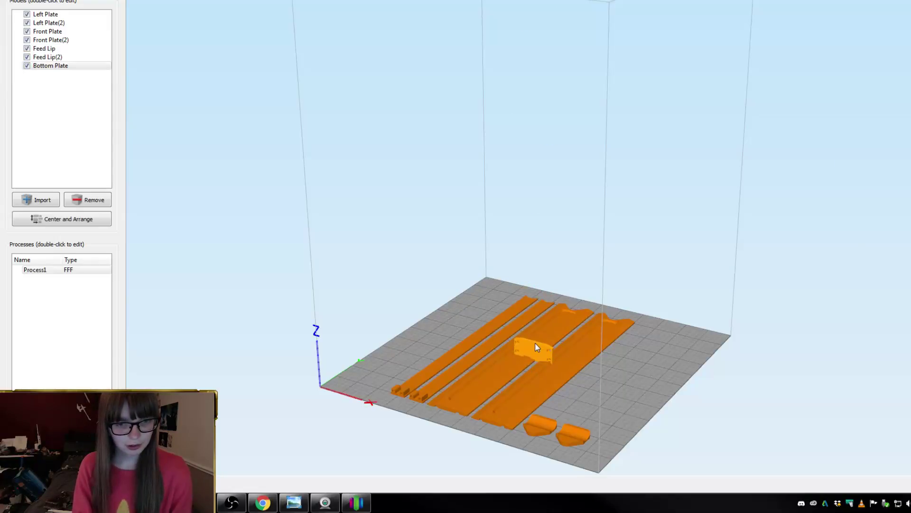
- Set the Bottom Plate's X rotation to 90 degrees to lay it flat, and center and arrange all models again
double_click(537, 339)
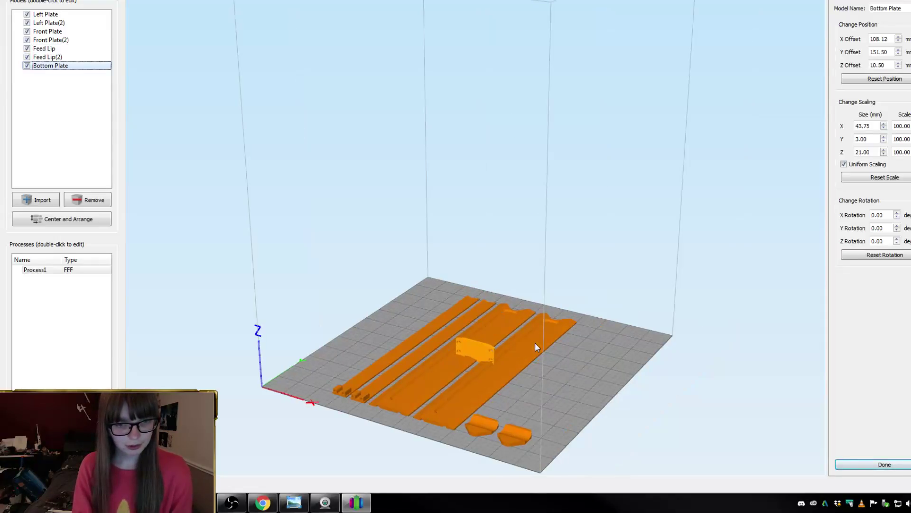
click(875, 215)
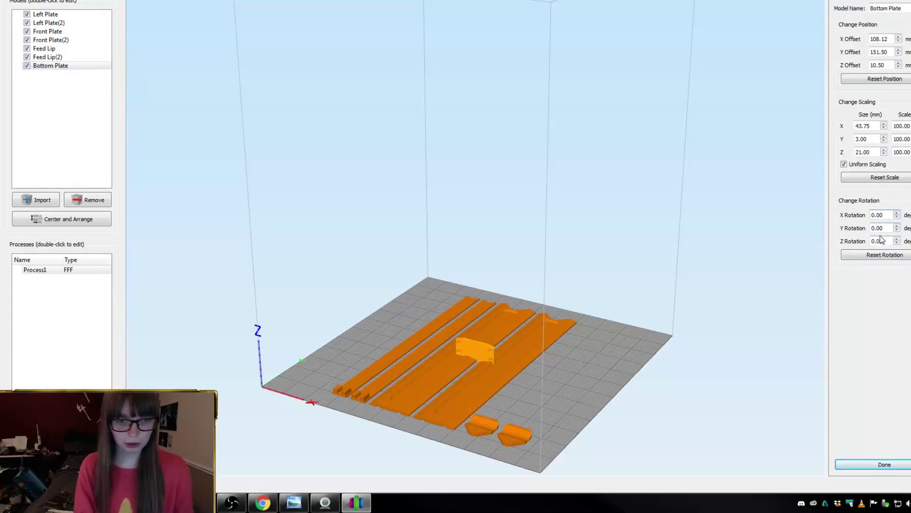
text(9)
key(Return)
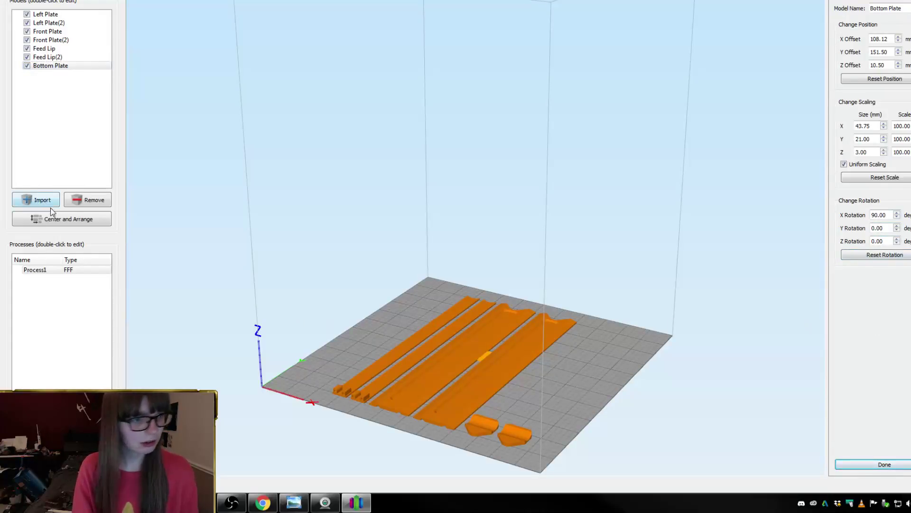
click(56, 219)
drag(504, 445, 557, 442)
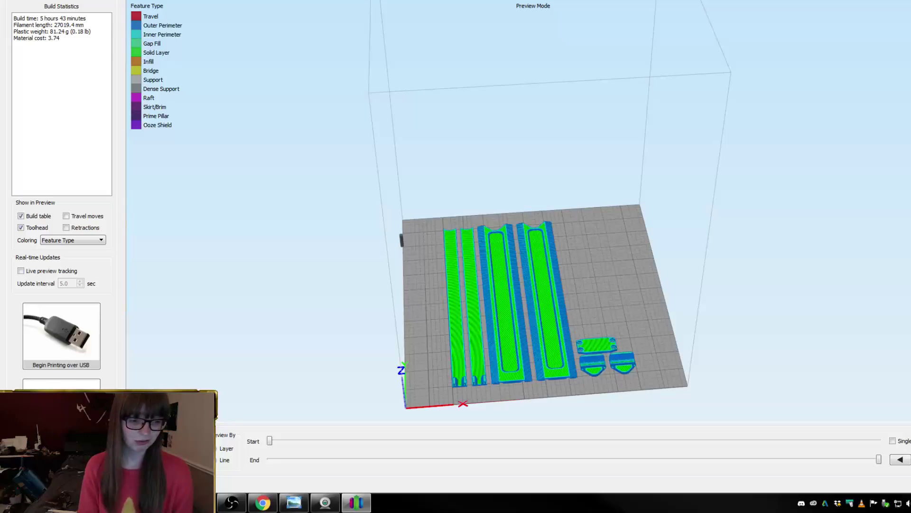
- Switch to Fusion 360 and combine all bodies from Front Plate to Left Feed Lip with the Join operation
key(alt+Tab)
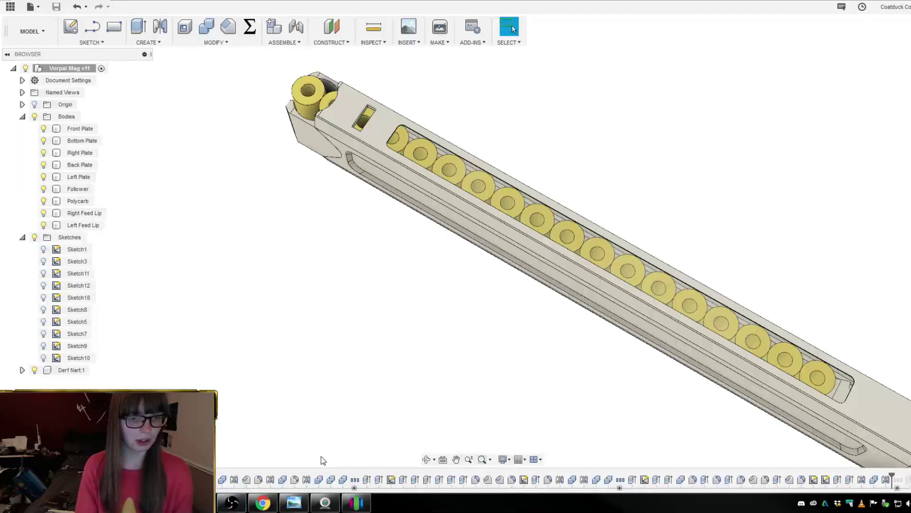
scroll(472, 321, down, 3)
scroll(634, 365, up, 2)
shift+middle_drag(634, 364, 539, 391)
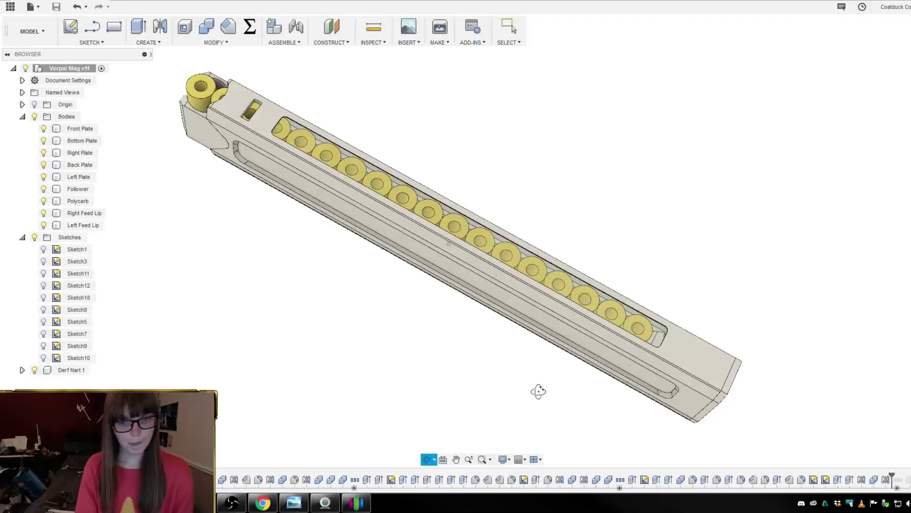
click(86, 130)
shift+click(89, 226)
right_click(75, 165)
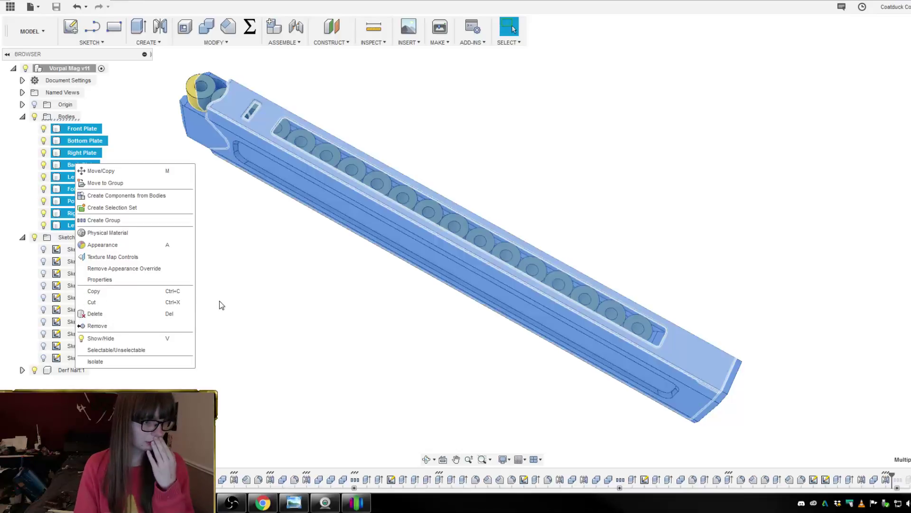
click(210, 28)
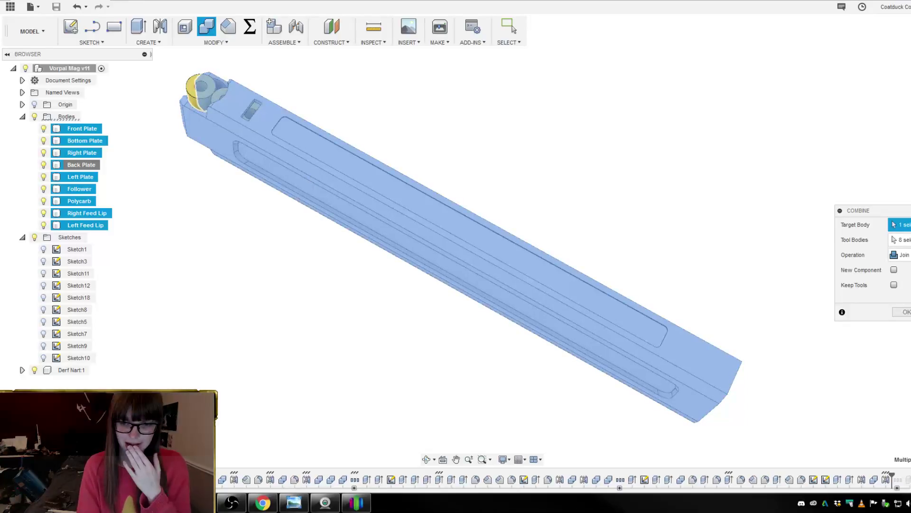
click(906, 312)
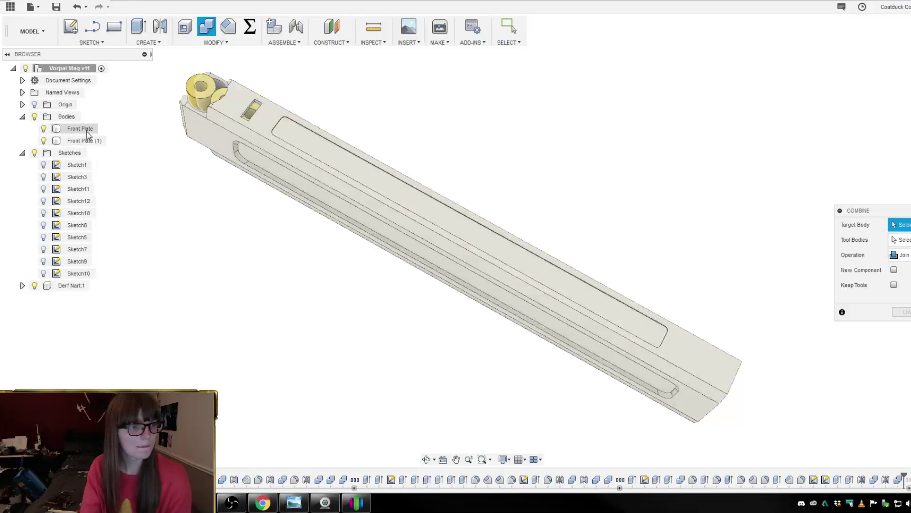
click(82, 128)
shift+middle_drag(105, 156, 137, 148)
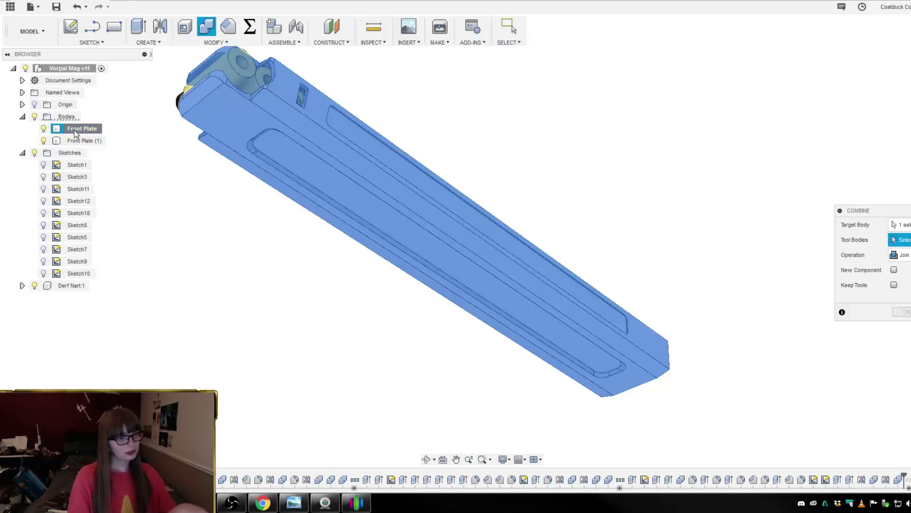
double_click(76, 129)
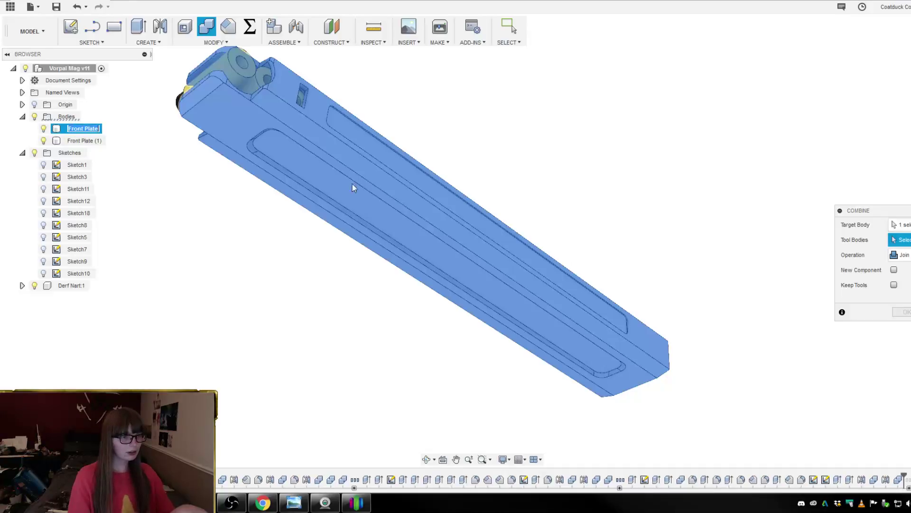
click(897, 309)
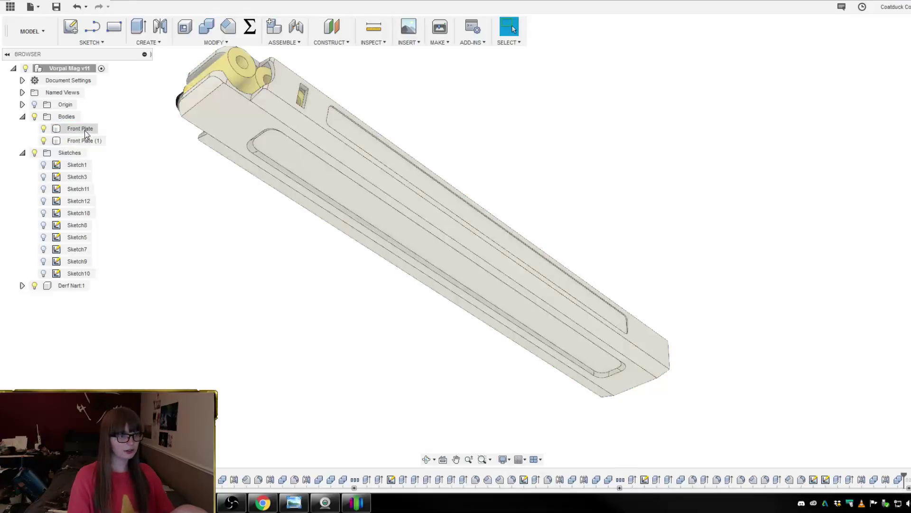
- Save the combined Front Plate body as an STL file named Vertical Feed Lip in the Vorpal Mag folder
right_click(85, 129)
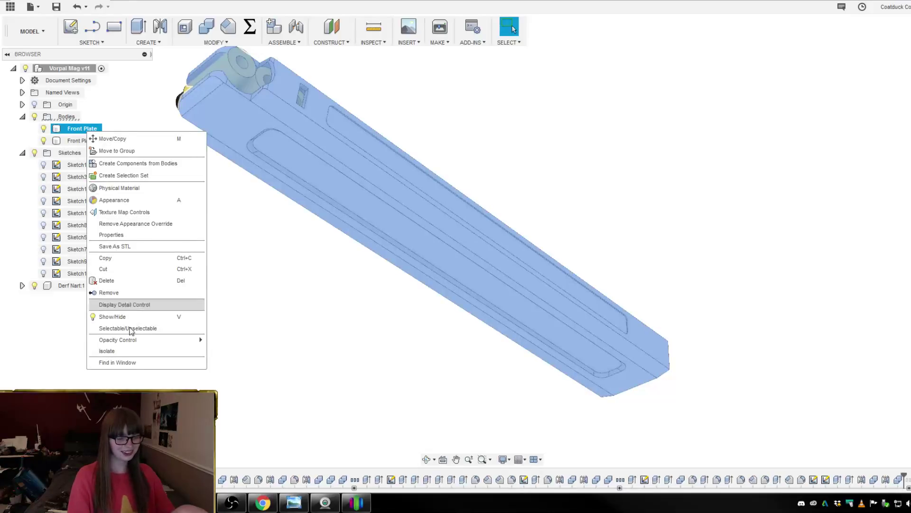
click(133, 246)
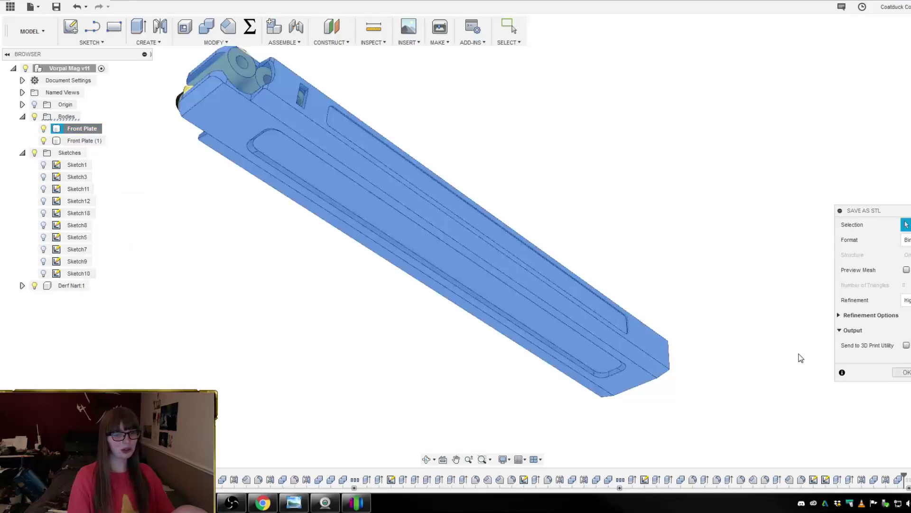
click(906, 373)
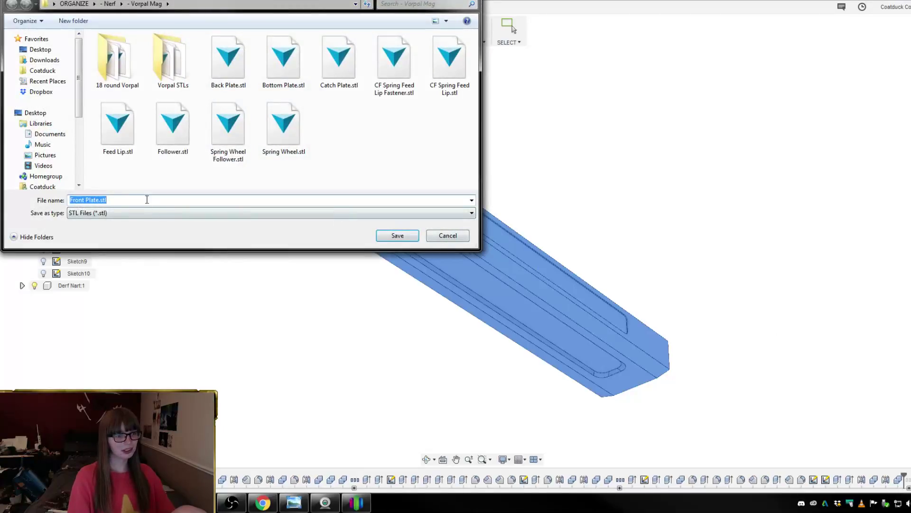
text(Verti)
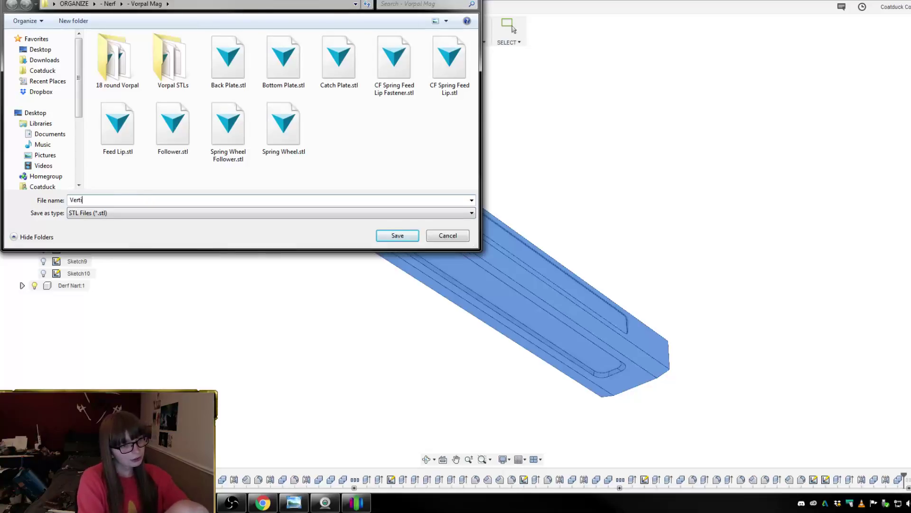
text(cal Feed Lip)
key(Return)
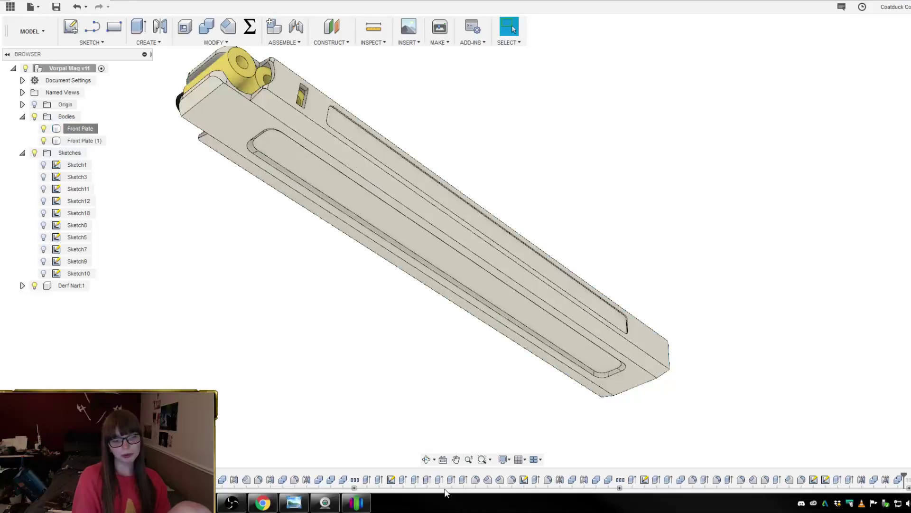
- Switch to Simplify3D and leave the print preview to return to the arranged models on the build plate
click(356, 502)
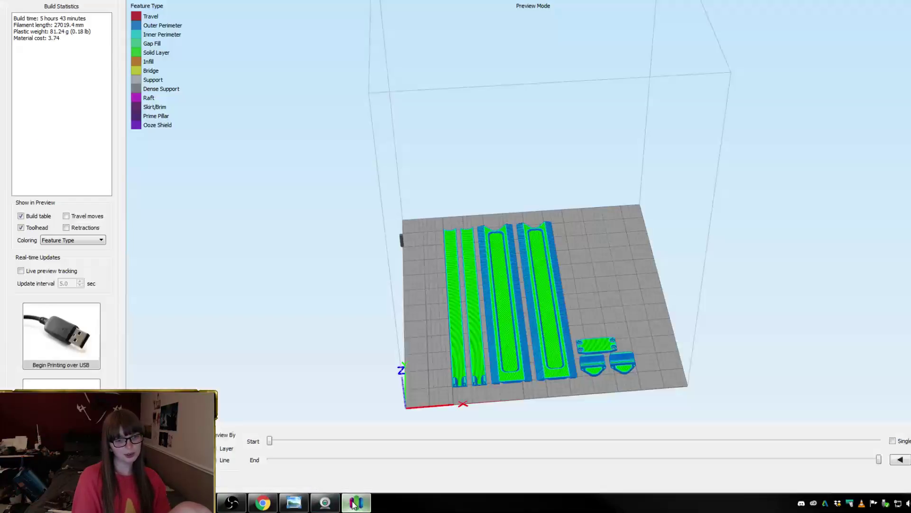
click(62, 465)
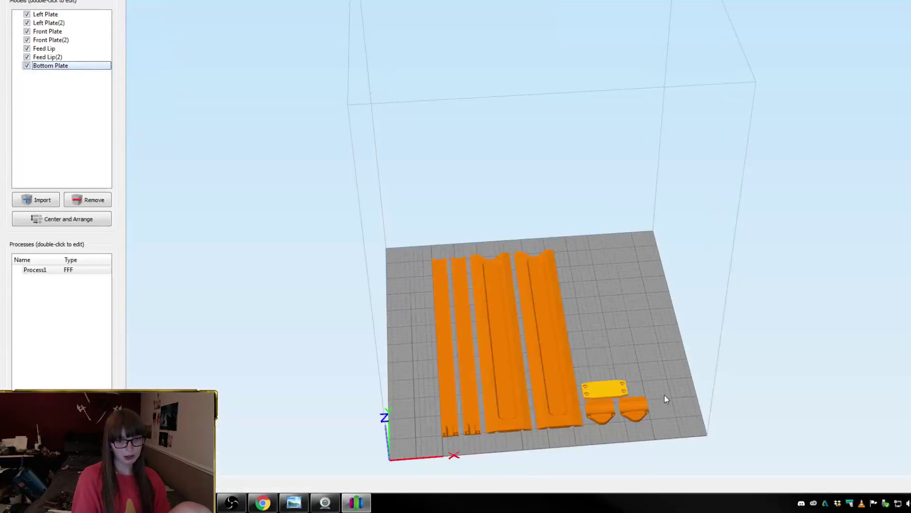
drag(664, 395, 398, 295)
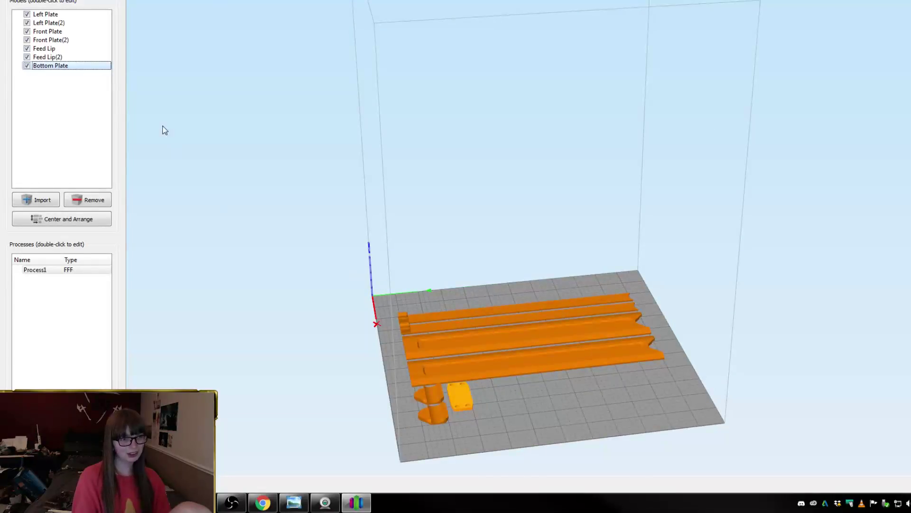
- Remove all models from the build plate and import the combined magazine model Vertical Test
key(ctrl+a)
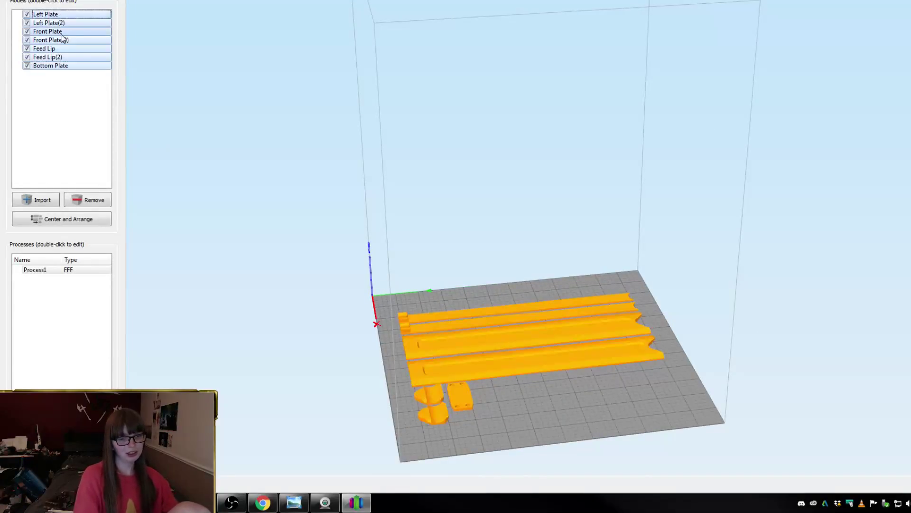
key(Delete)
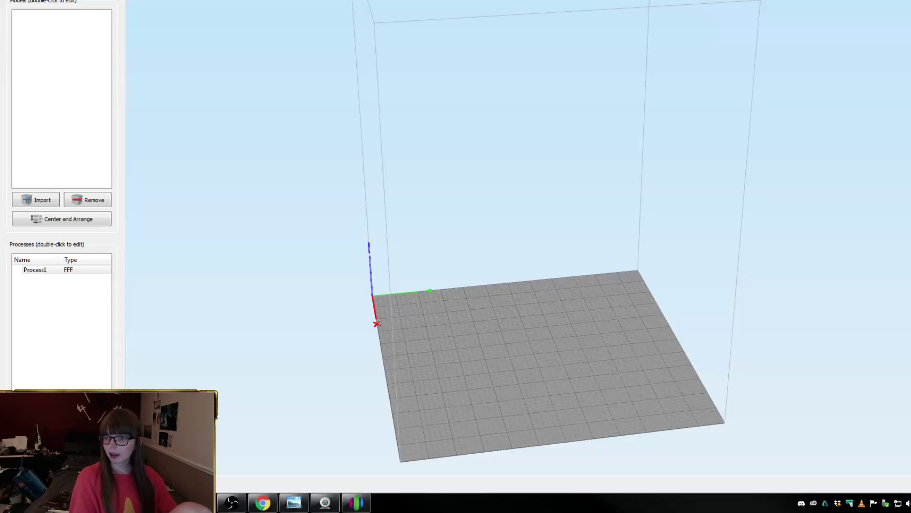
drag(910, 185, 828, 190)
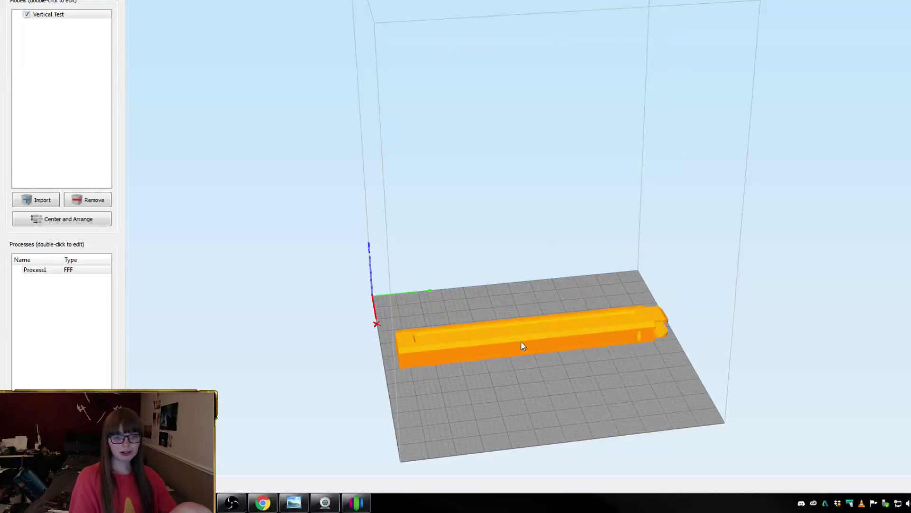
- Stand the Vertical Test model upright with its feed end up by setting X rotation to -90 degrees, and center and arrange it
double_click(517, 349)
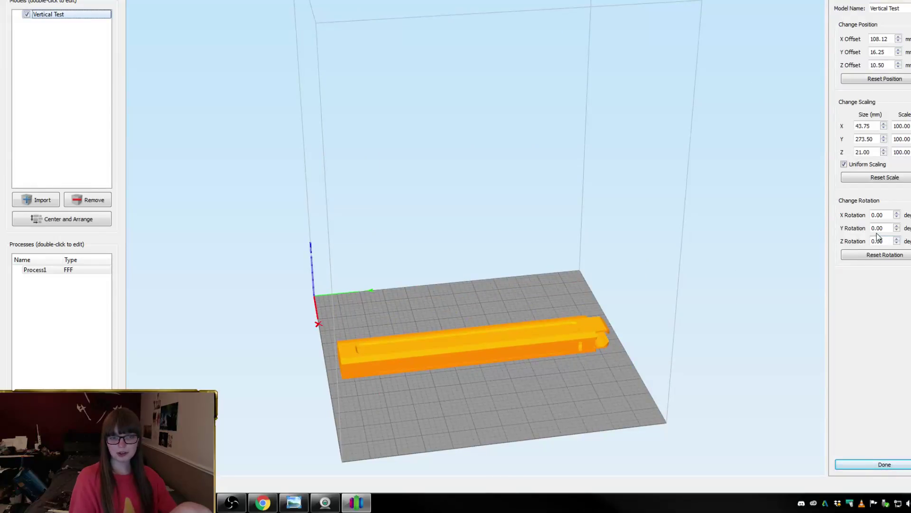
click(872, 215)
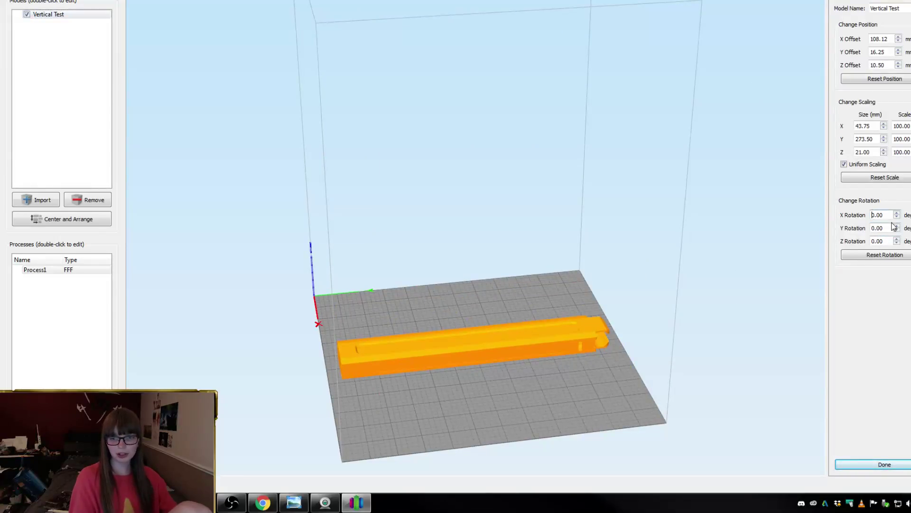
text(9)
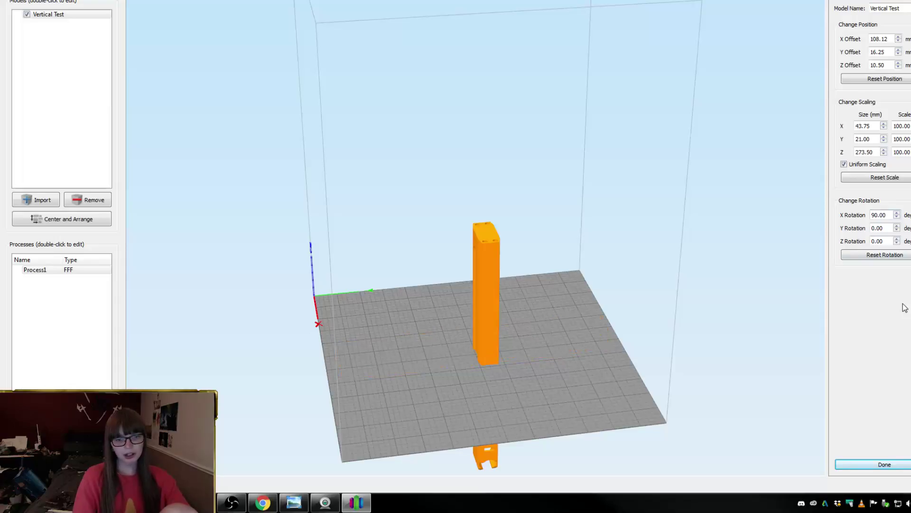
click(873, 218)
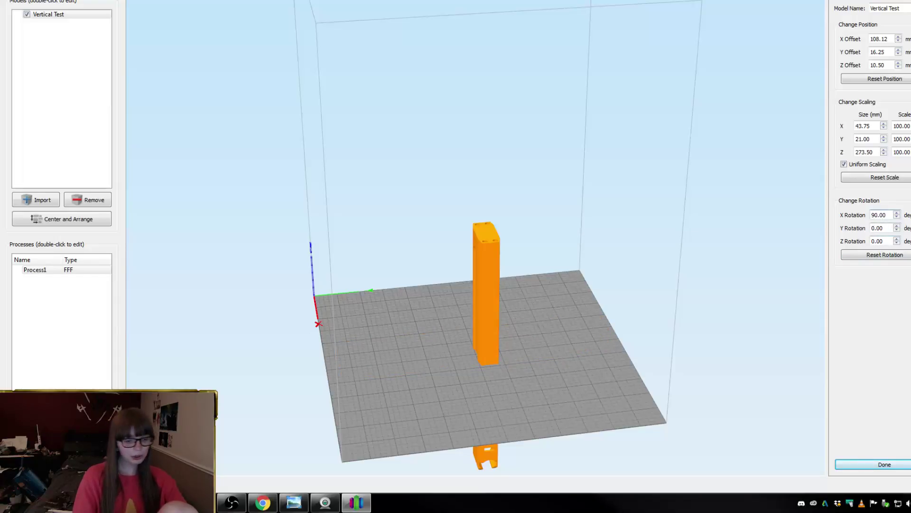
text(-)
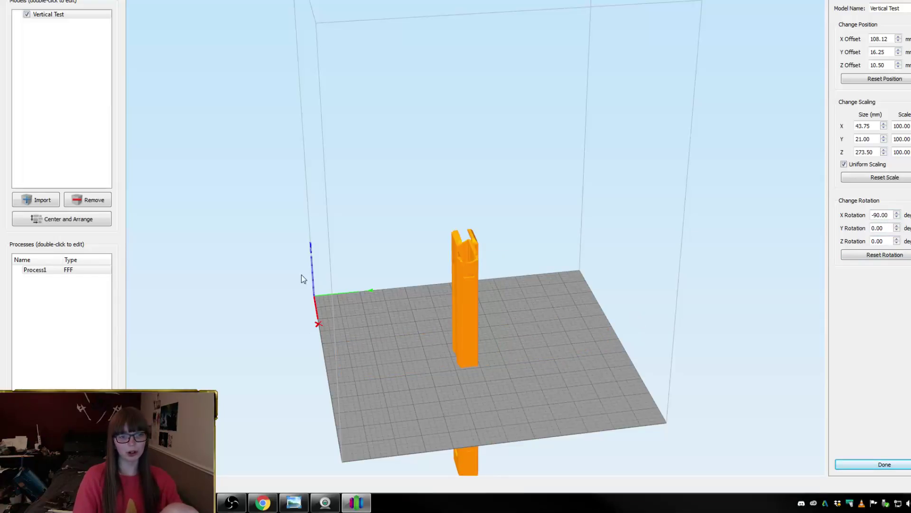
click(85, 218)
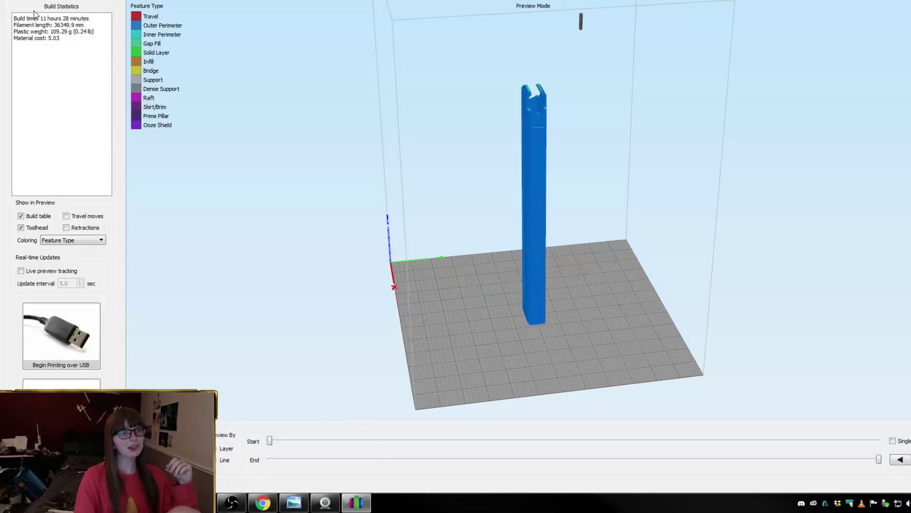
- Examine the upright magazine's print preview from several angles, checking its build time and the feed lip end
drag(41, 18, 74, 17)
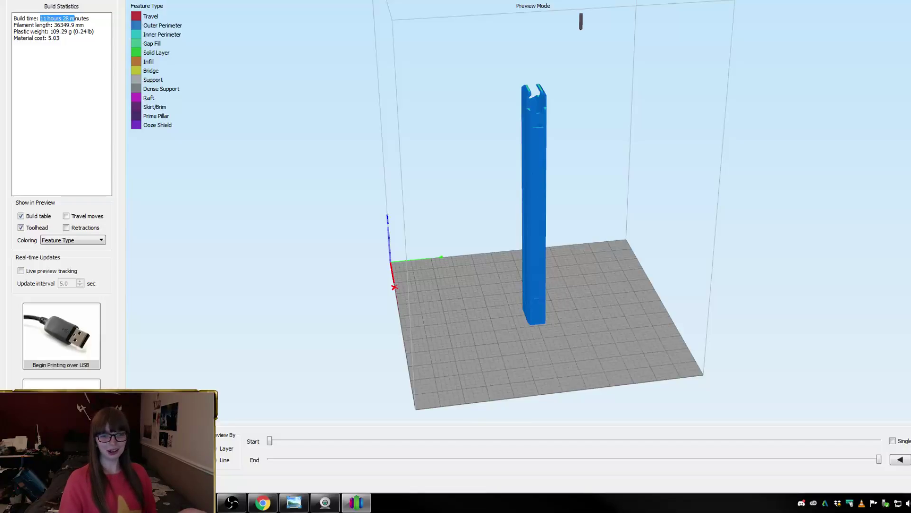
drag(615, 167, 597, 246)
scroll(584, 267, up, 8)
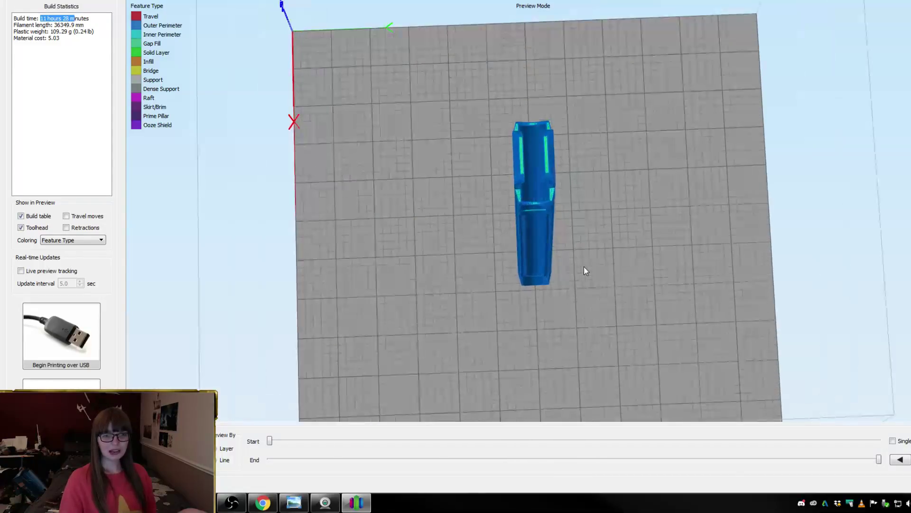
drag(599, 288, 785, 199)
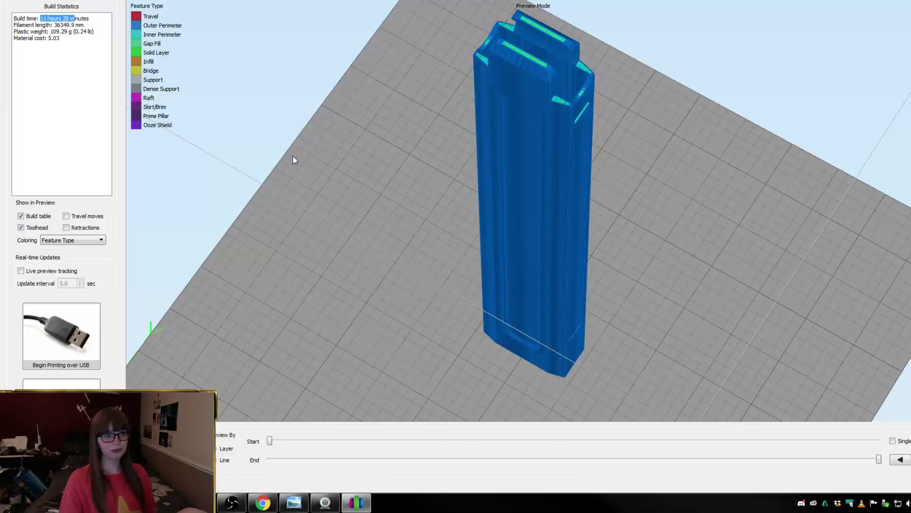
drag(295, 159, 550, 156)
scroll(577, 102, down, 5)
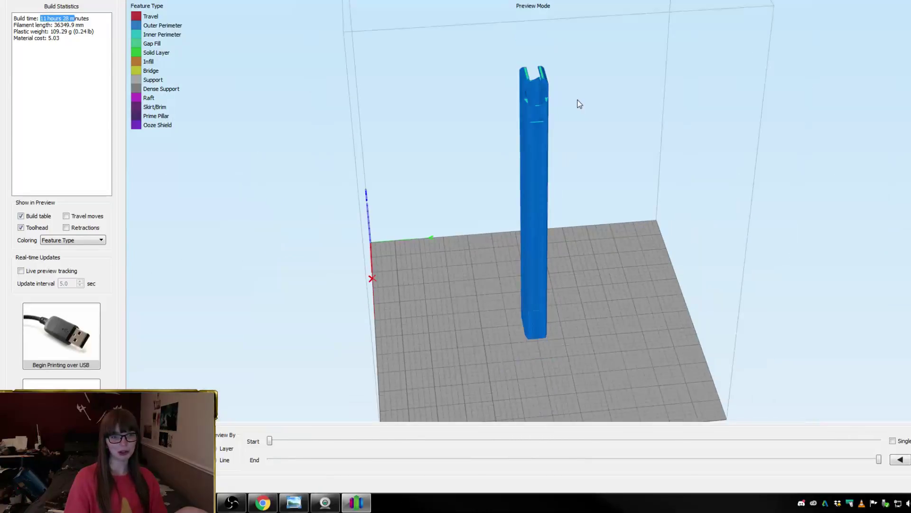
drag(572, 123, 622, 208)
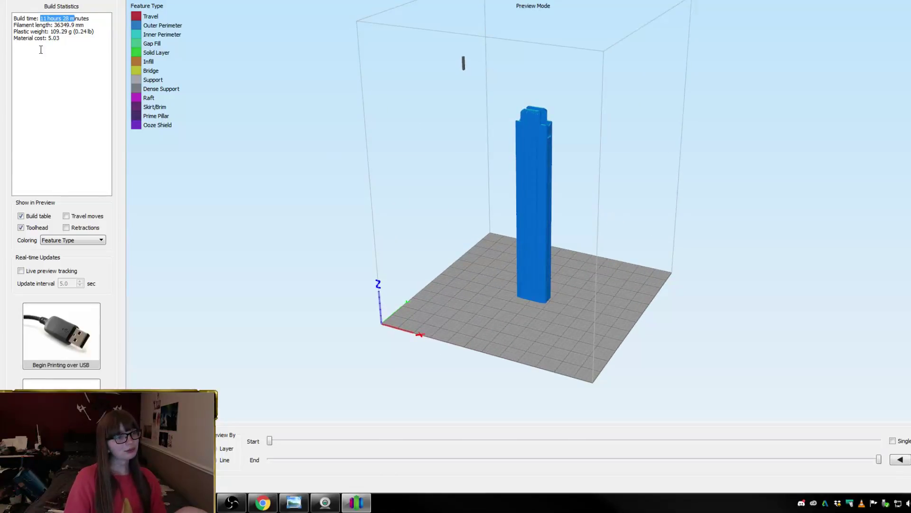
click(64, 22)
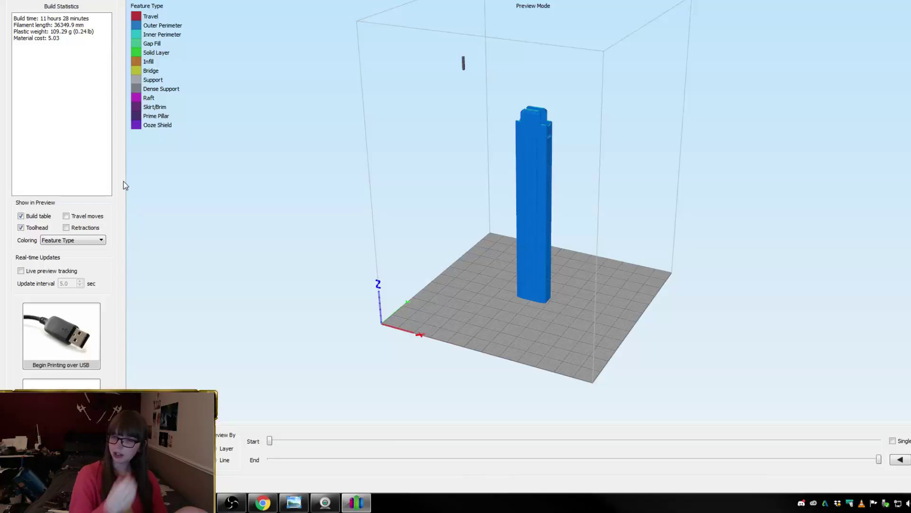
- Leave the print preview and set the Vertical Test model's X rotation back to 0 degrees
click(62, 474)
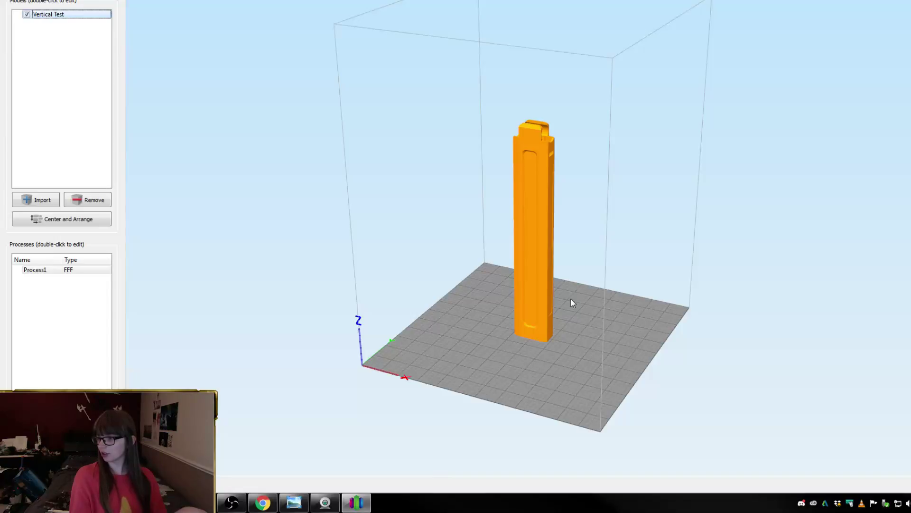
double_click(545, 270)
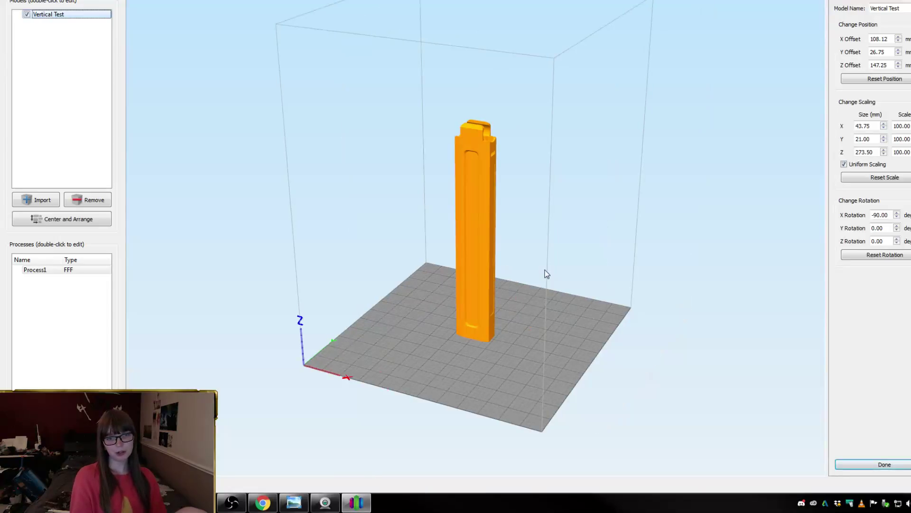
click(877, 214)
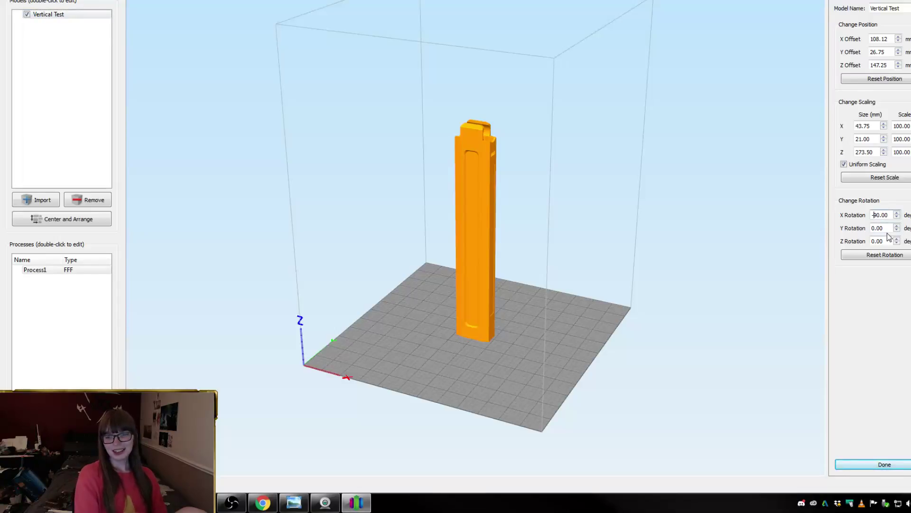
key(BackSpace)
key(BackSpace)
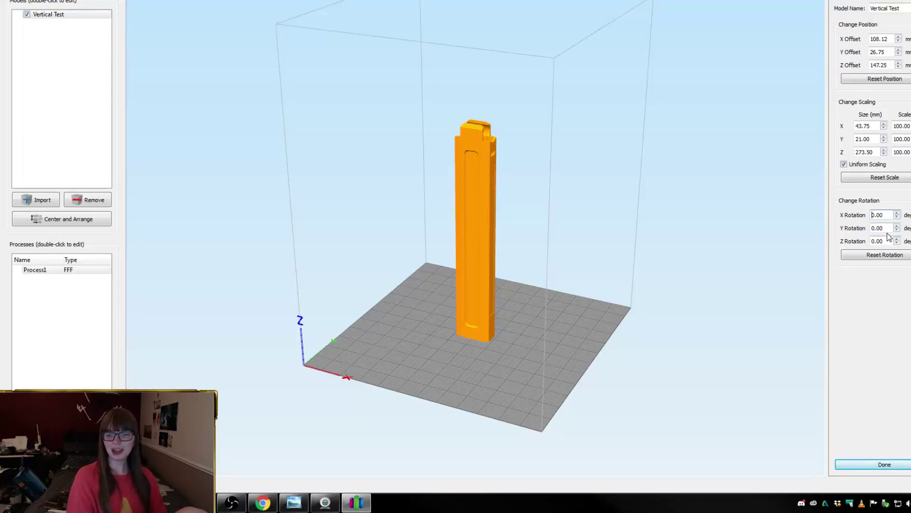
key(Return)
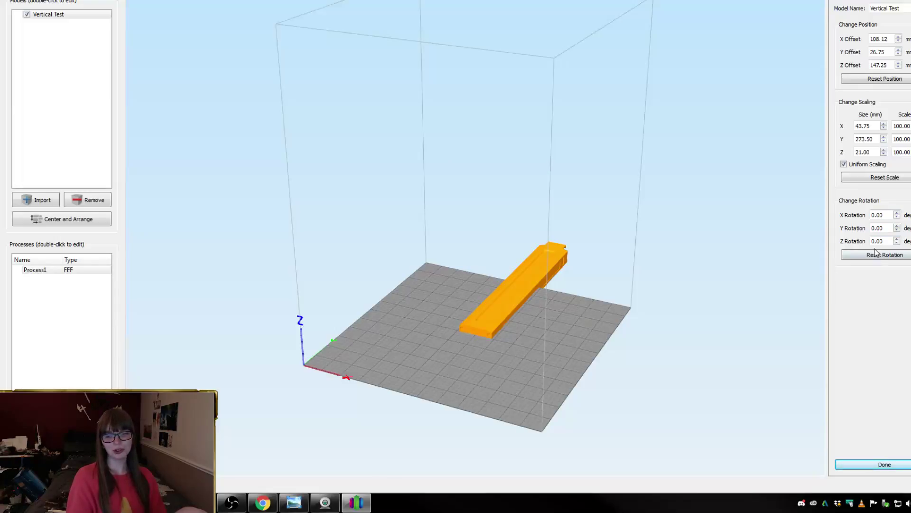
- Set the Vertical Test model's Y rotation to 90 degrees to rest it on its narrow side, and center and arrange it
click(872, 228)
text(9)
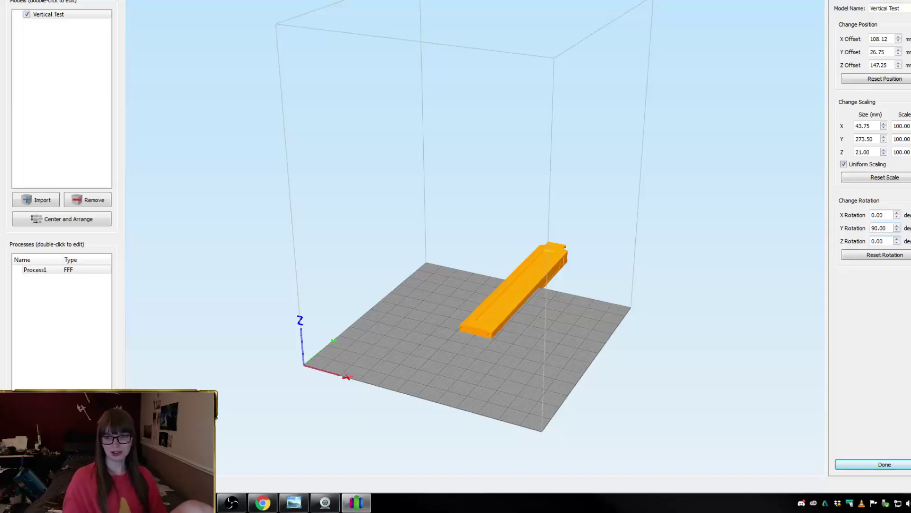
key(Return)
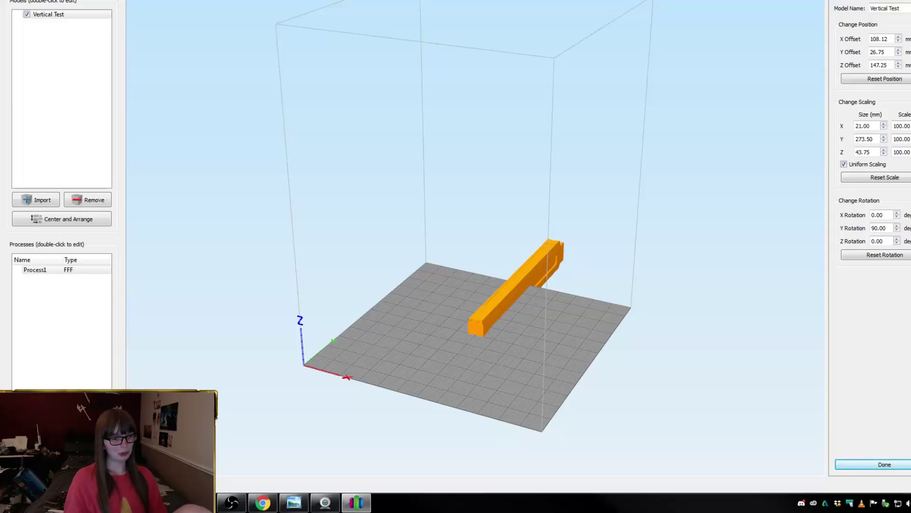
click(66, 217)
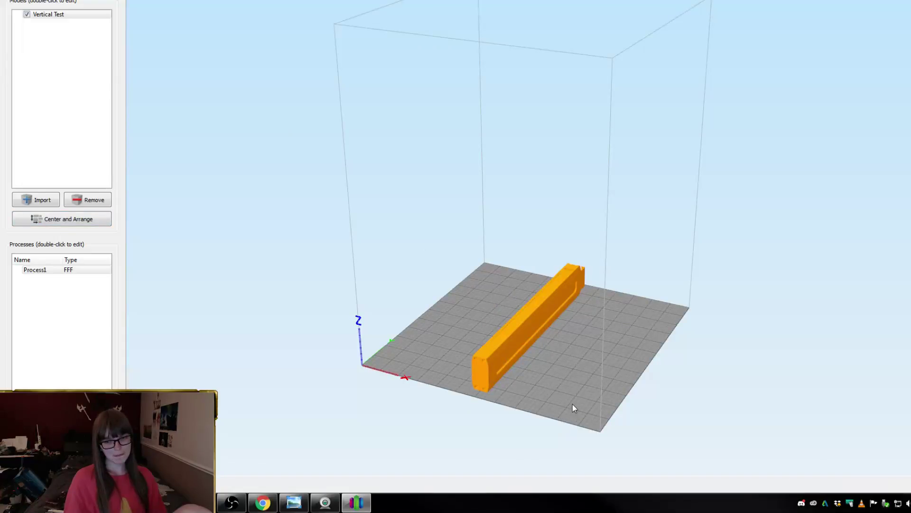
- Generate the print preview of the magazine lying on its narrow side and examine its overall toolpaths and build statistics
drag(574, 401, 429, 333)
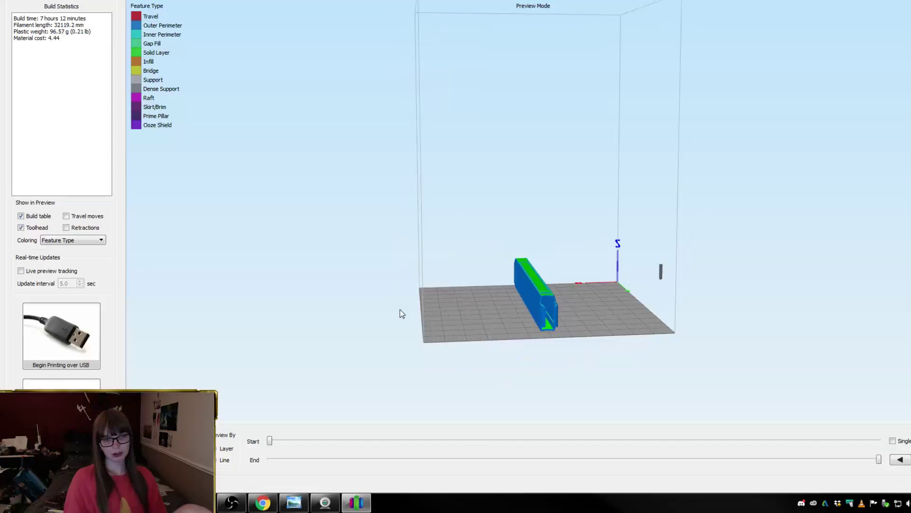
drag(400, 313, 661, 349)
scroll(661, 352, down, 3)
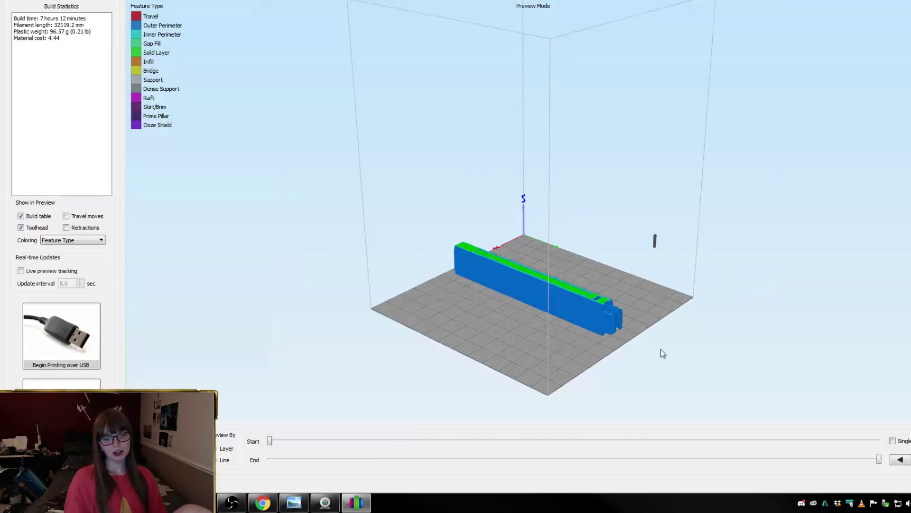
scroll(633, 374, up, 5)
middle_drag(633, 375, 608, 193)
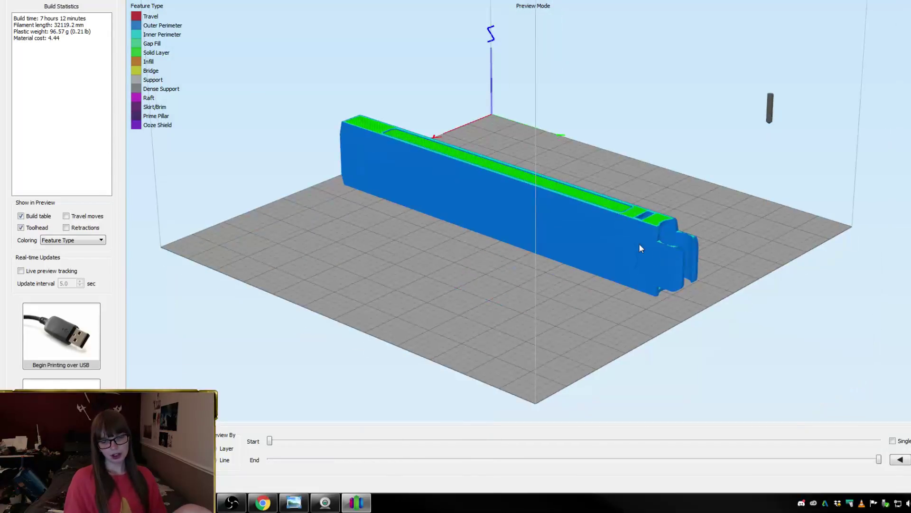
scroll(683, 227, up, 2)
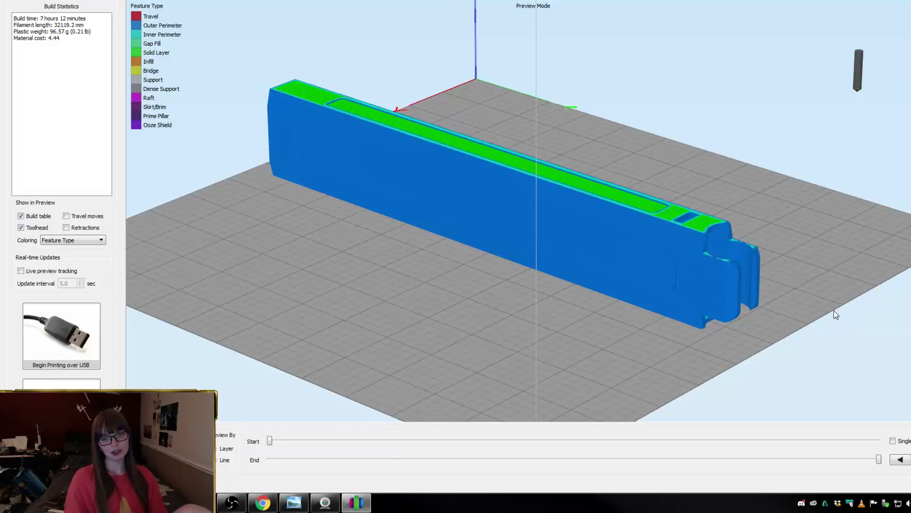
drag(833, 310, 642, 235)
scroll(436, 279, up, 5)
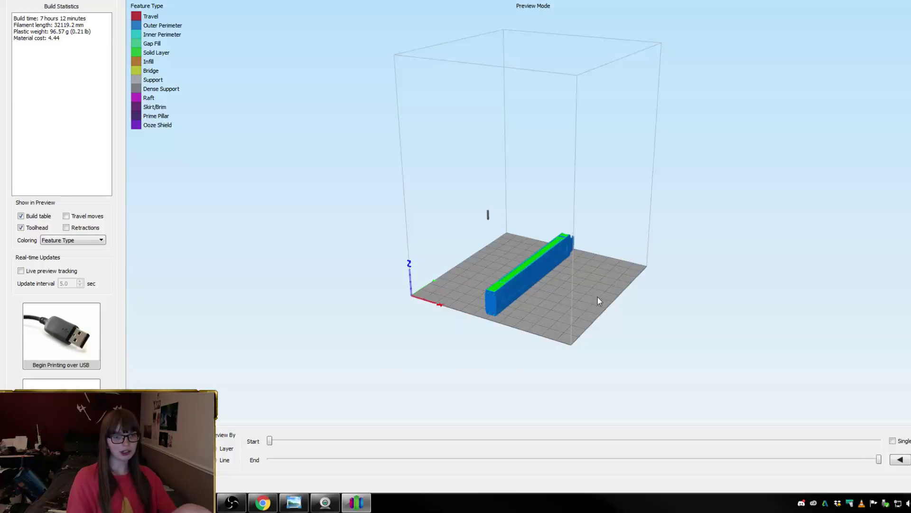
- Examine the sliced magazine's open feed end, interior bridging and side surfaces up close in the print preview
scroll(588, 306, up, 8)
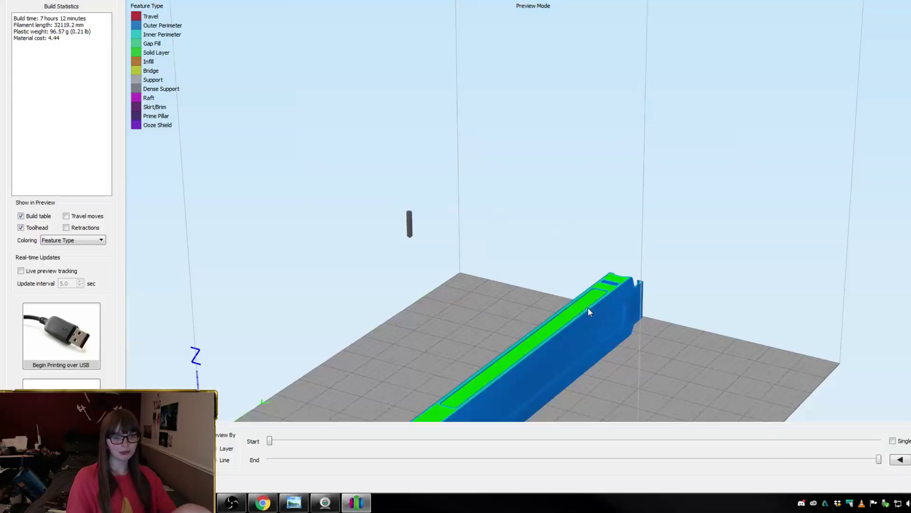
right_drag(577, 297, 562, 135)
drag(563, 135, 342, 124)
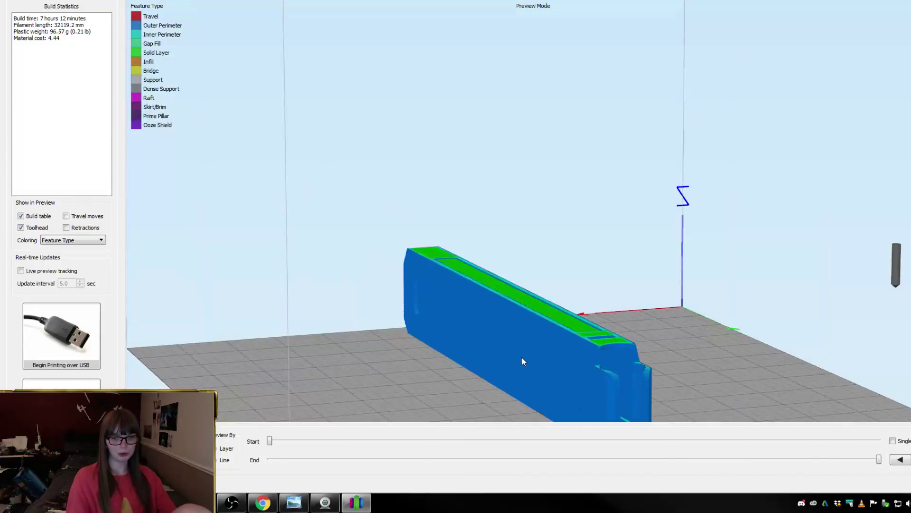
drag(522, 361, 315, 144)
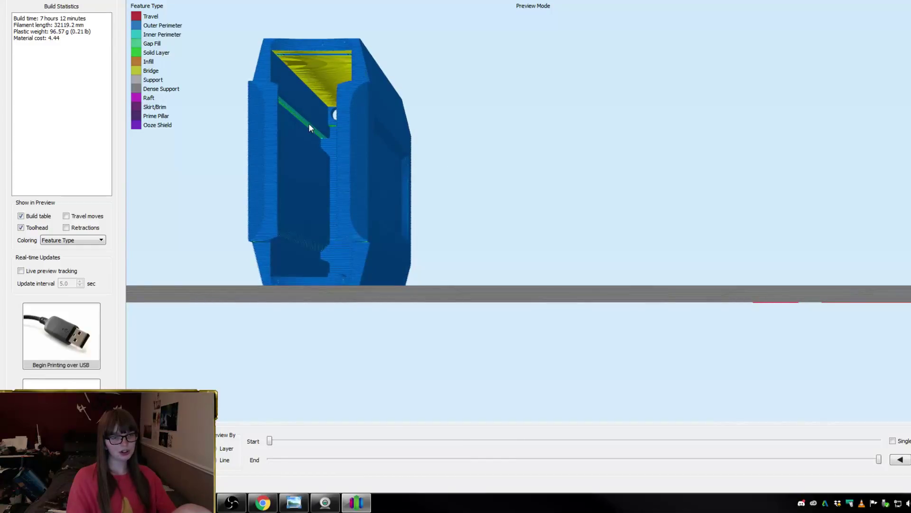
drag(471, 176, 608, 219)
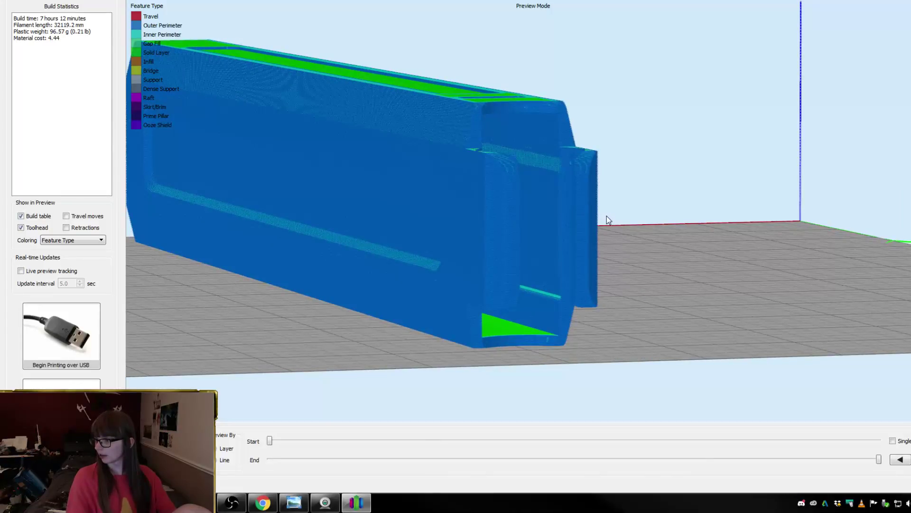
drag(607, 218, 910, 284)
scroll(856, 318, down, 6)
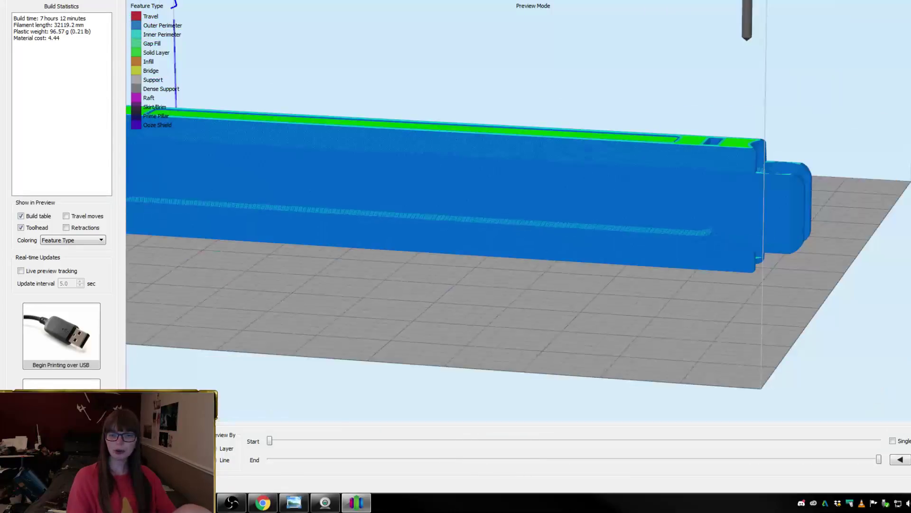
drag(744, 277, 657, 335)
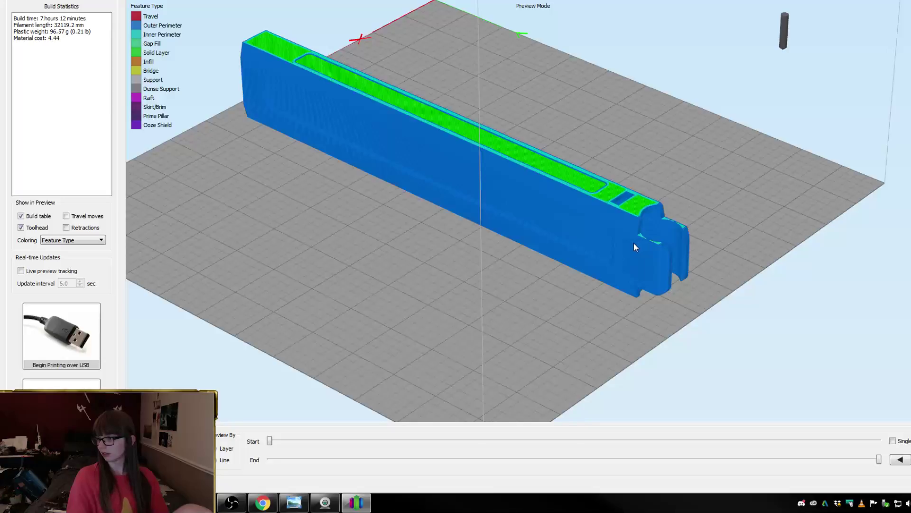
drag(381, 289, 439, 281)
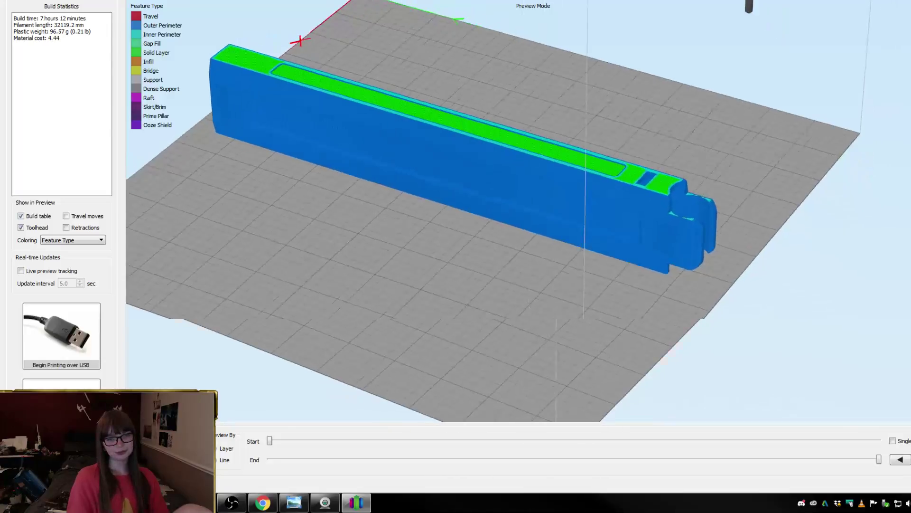
- Examine how the sliced magazine lying on its narrow side fits within the whole bed and build volume
scroll(694, 373, down, 3)
right_drag(450, 255, 503, 314)
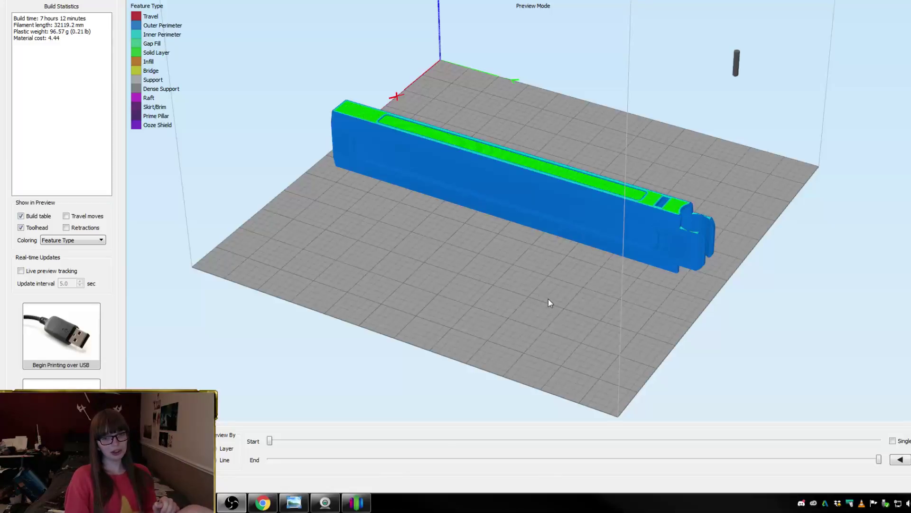
scroll(590, 314, down, 4)
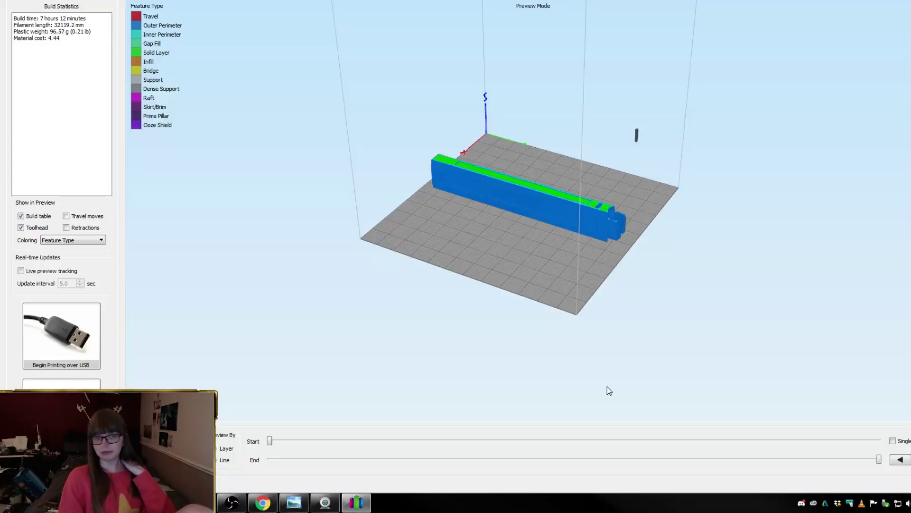
right_drag(588, 313, 609, 410)
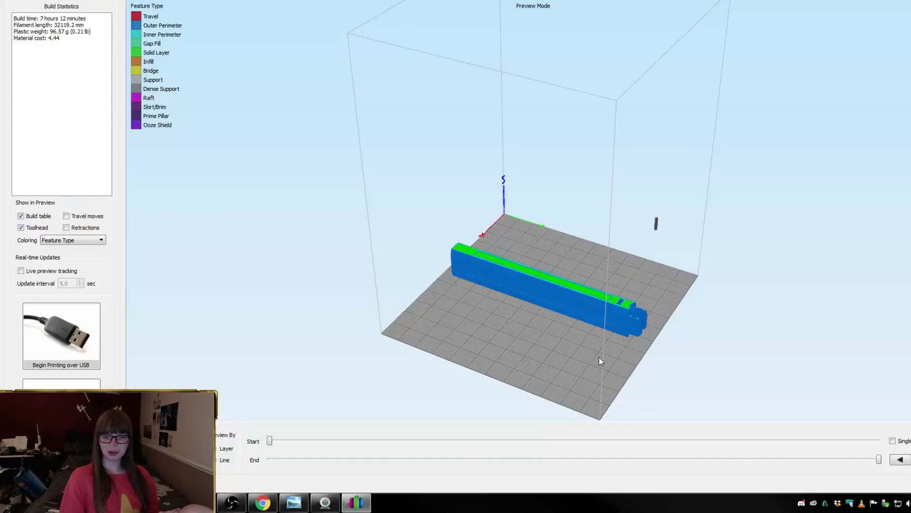
right_drag(598, 356, 569, 345)
scroll(593, 357, down, 3)
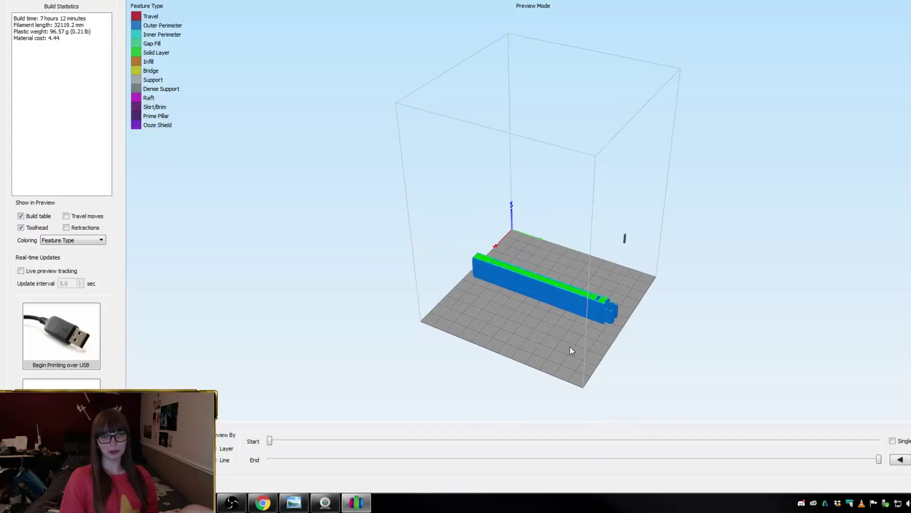
- Examine the sliced magazine from its closed end, opposite side and straight on at the feed end
scroll(570, 346, up, 4)
scroll(570, 349, up, 3)
drag(572, 350, 688, 169)
scroll(735, 274, down, 3)
scroll(715, 142, down, 1)
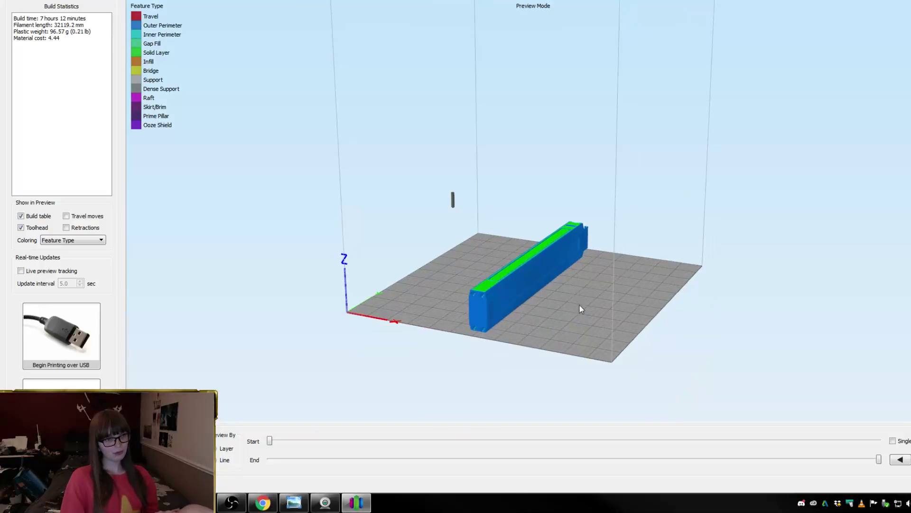
scroll(579, 303, up, 2)
drag(577, 308, 663, 143)
drag(328, 138, 361, 146)
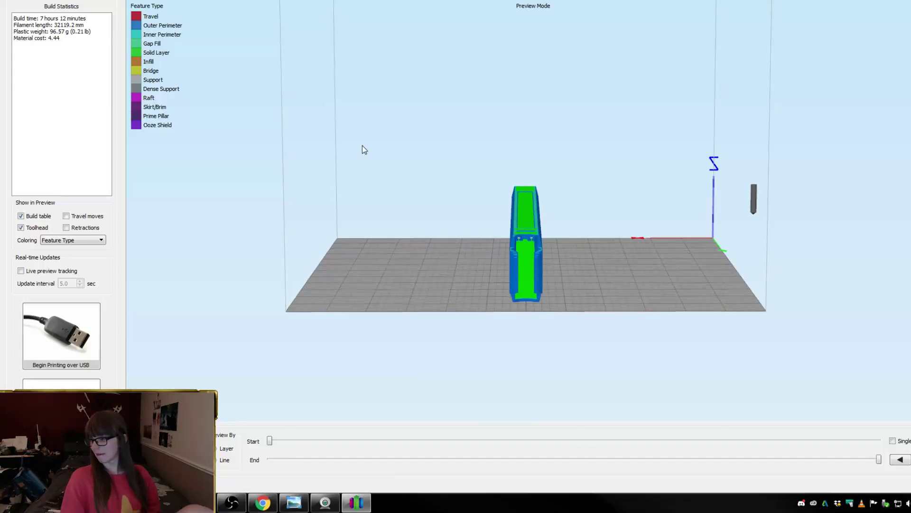